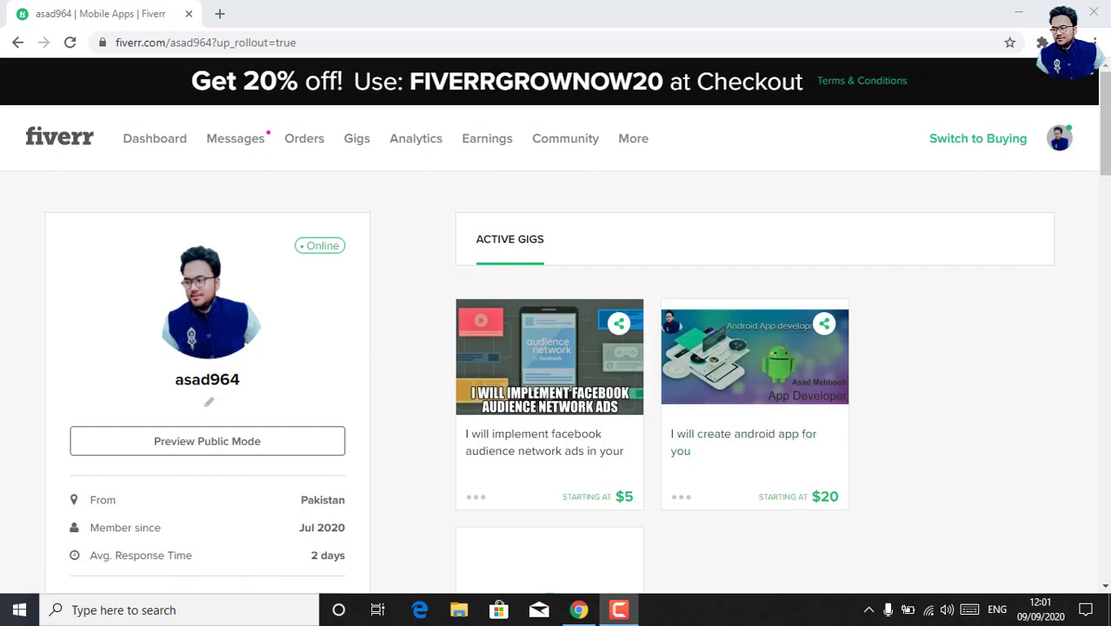
- Open the seller's own profile page and start creating a new gig from the active gigs area
{"action": "left_click_drag", "start_coordinate": [1106, 156], "coordinate": [1106, 446]}
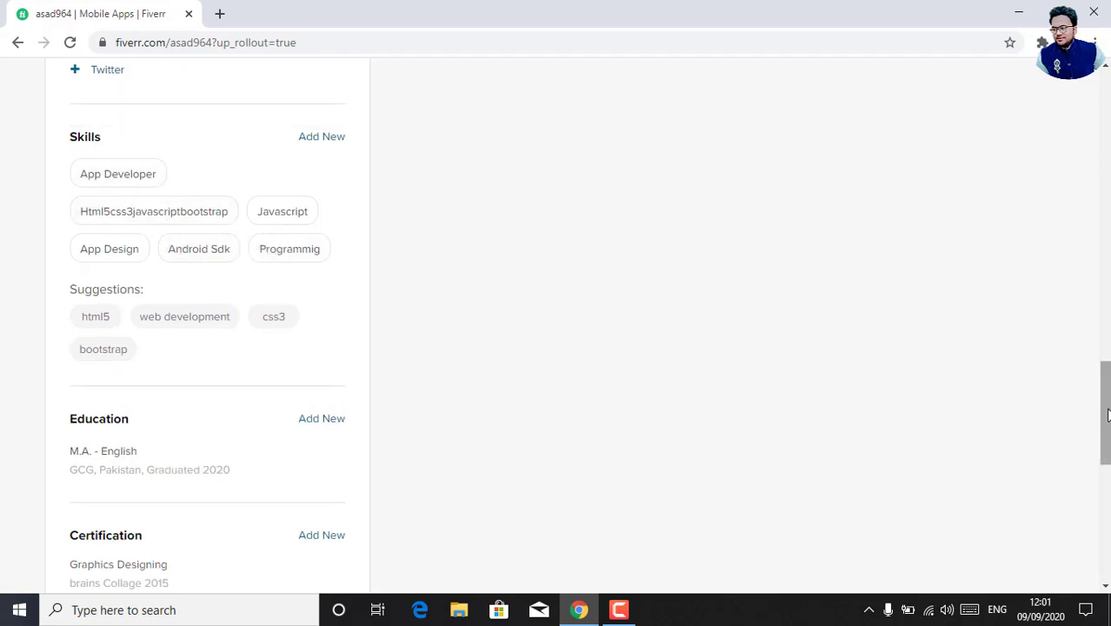
{"action": "left_click_drag", "start_coordinate": [1106, 409], "coordinate": [1062, 174]}
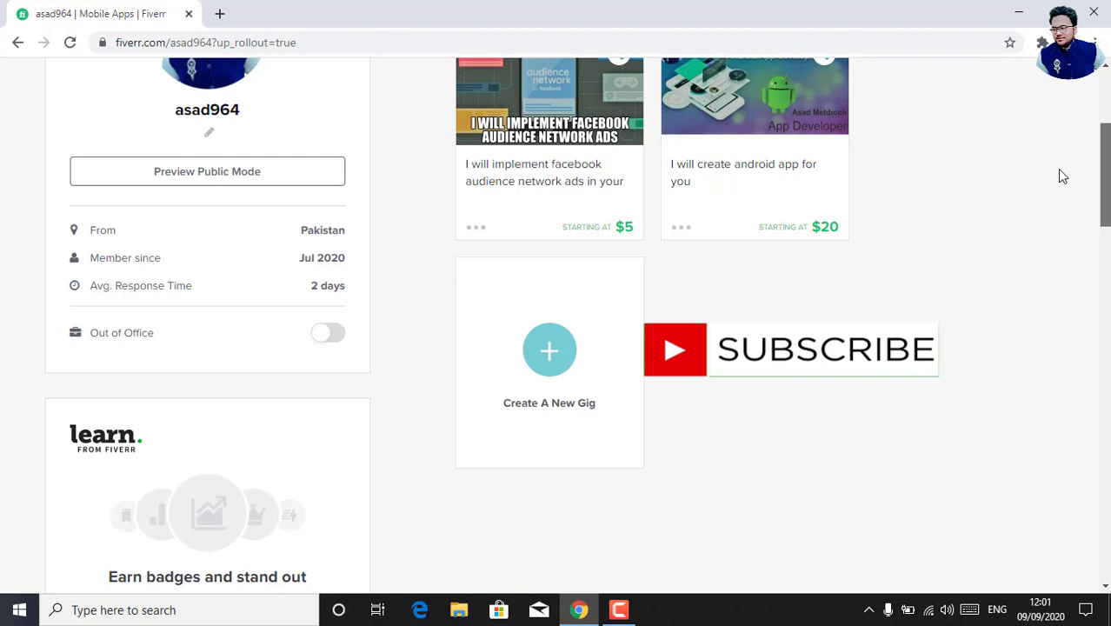
{"action": "left_click_drag", "start_coordinate": [1060, 176], "coordinate": [1101, 123]}
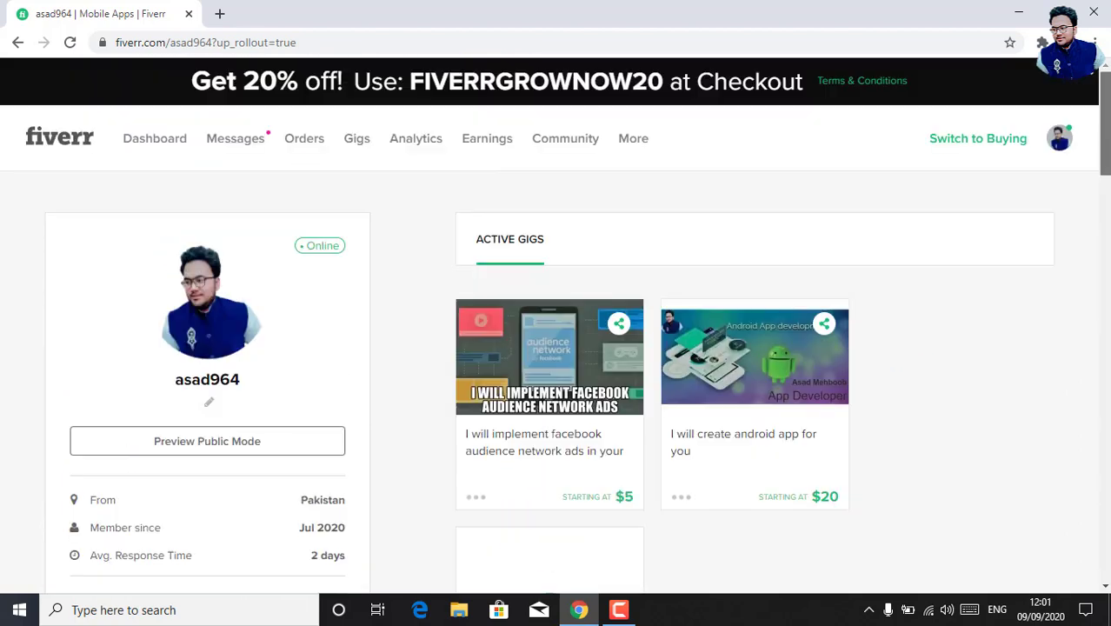
{"action": "left_click", "coordinate": [1059, 143]}
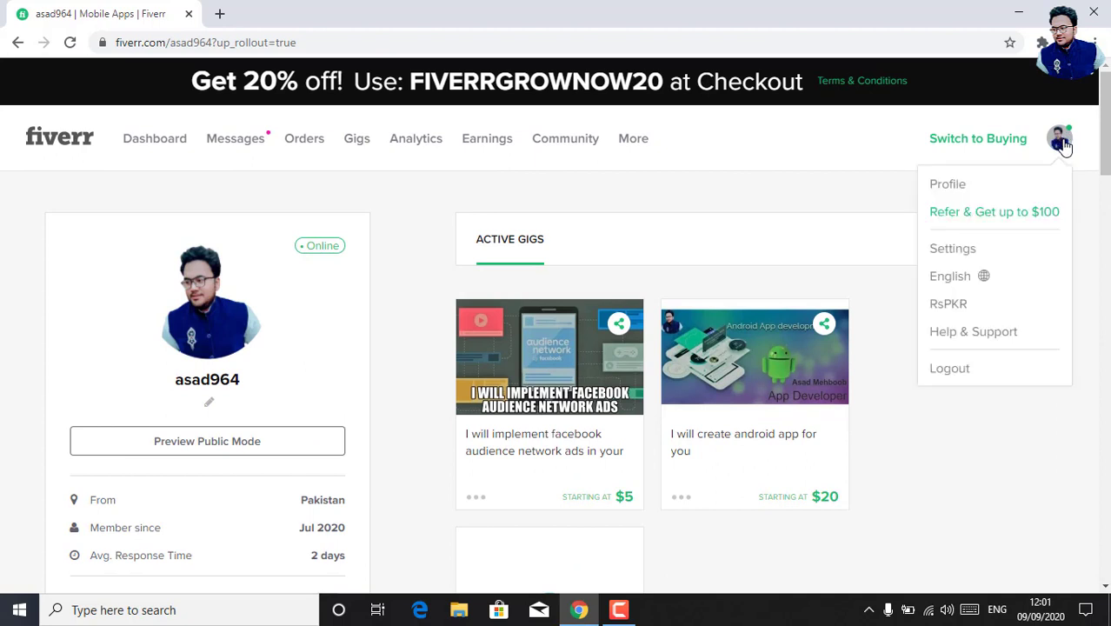
{"action": "left_click", "coordinate": [957, 186]}
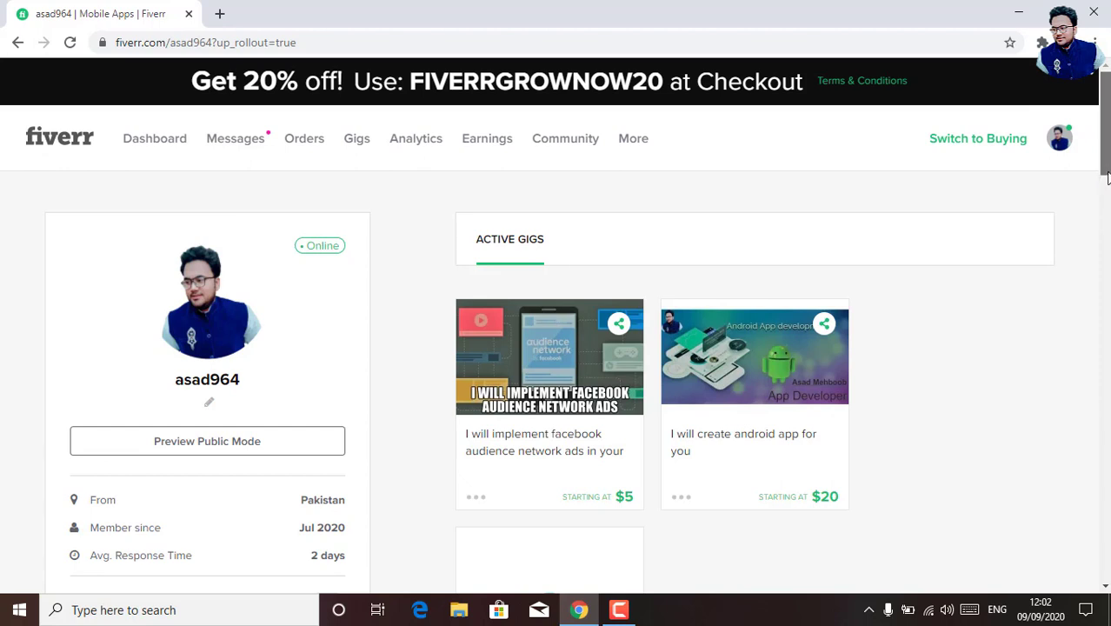
{"action": "left_click_drag", "start_coordinate": [1105, 174], "coordinate": [1104, 201]}
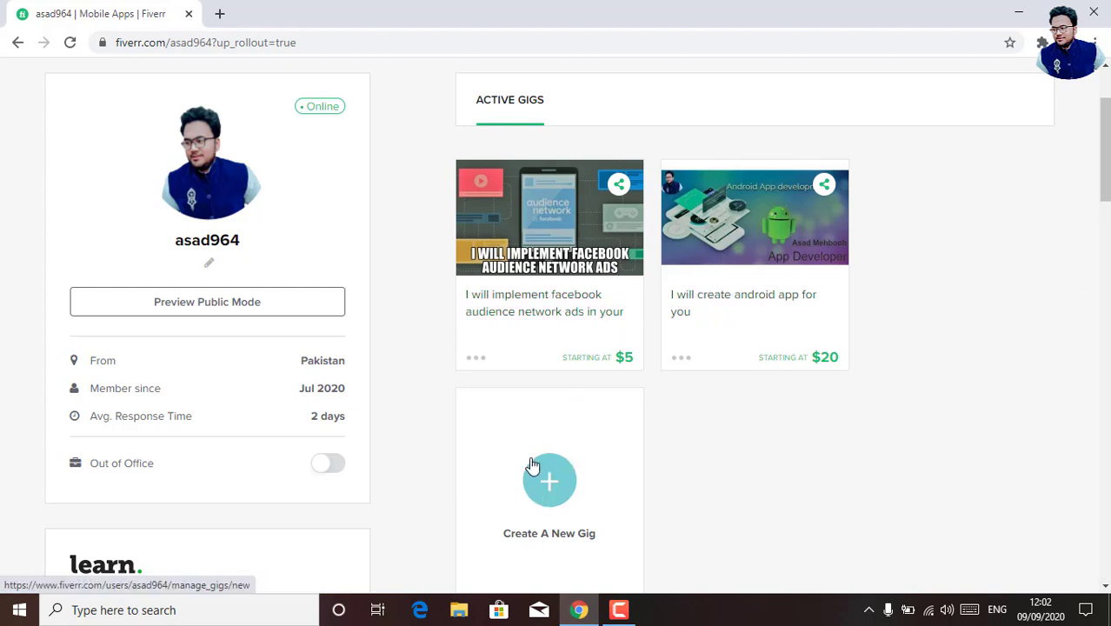
{"action": "left_click", "coordinate": [559, 489]}
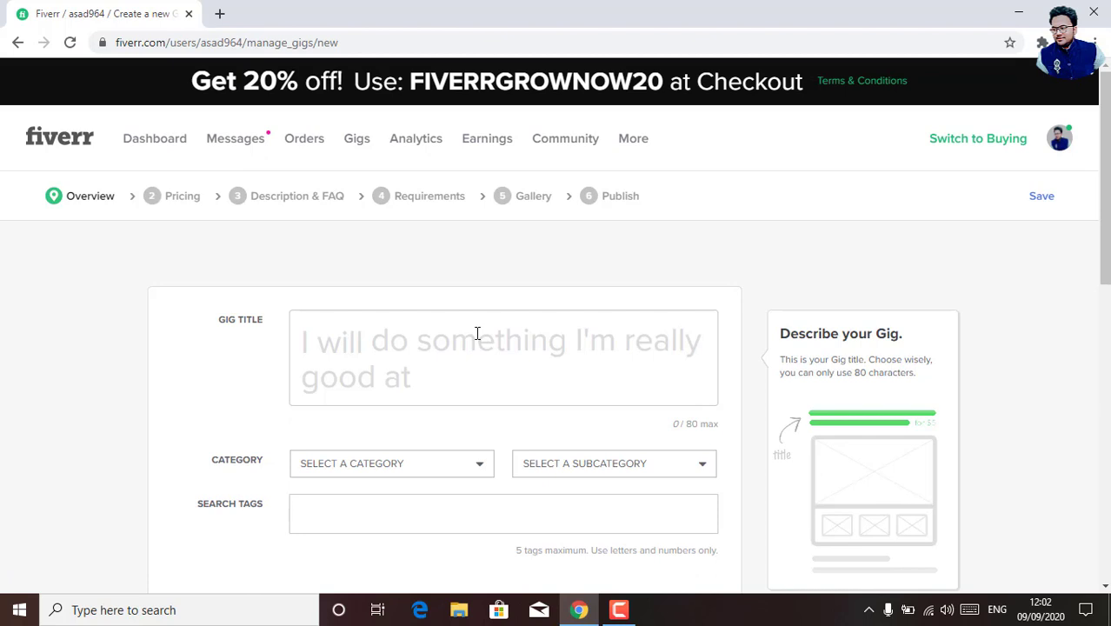
- Enter "create your android aplication" as the gig title after the fixed "I will" wording
{"action": "left_click", "coordinate": [478, 333]}
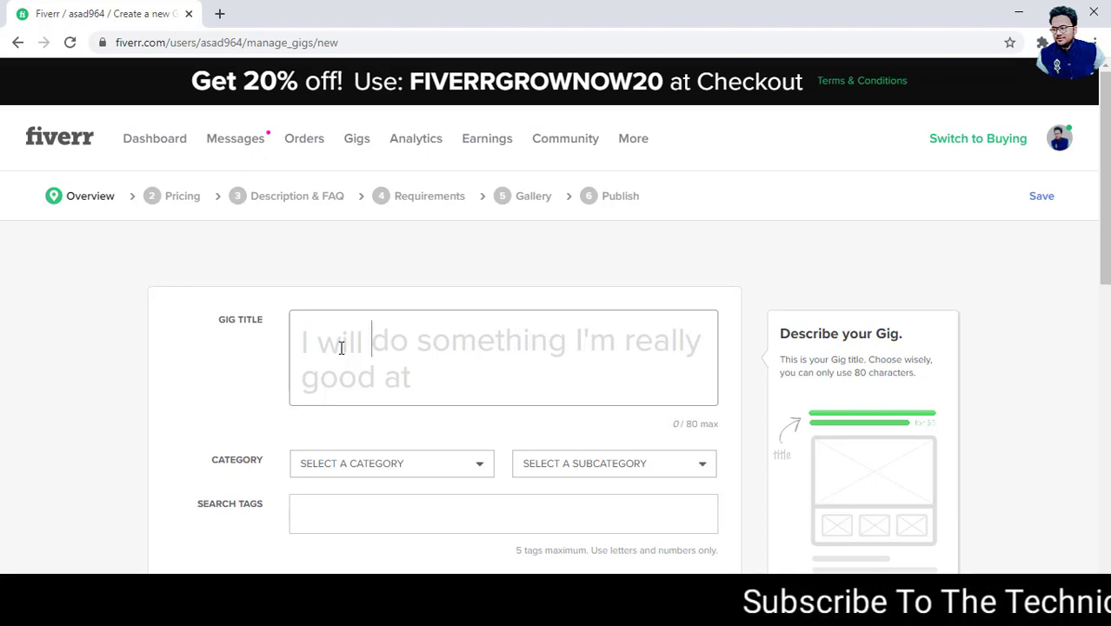
{"action": "type", "text": "crea"}
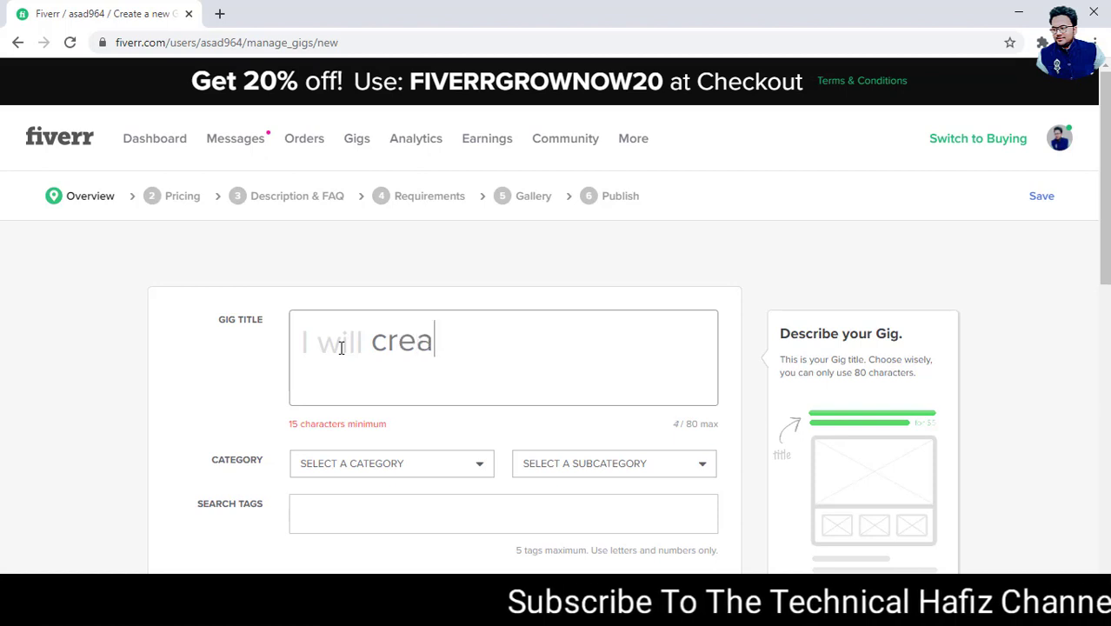
{"action": "type", "text": "te"}
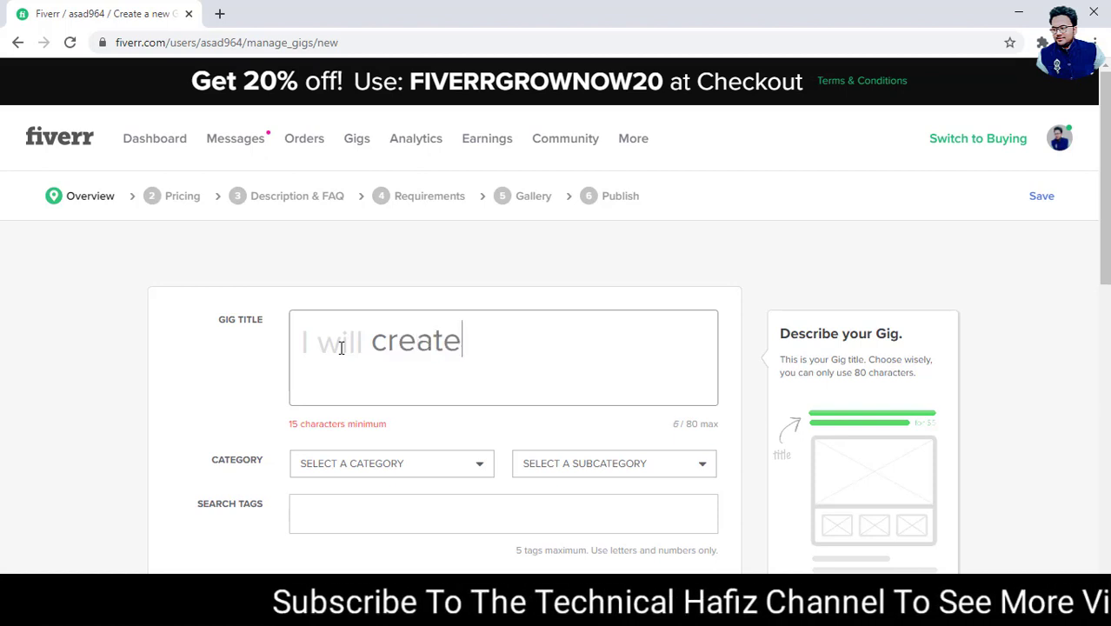
{"action": "type", "text": " you"}
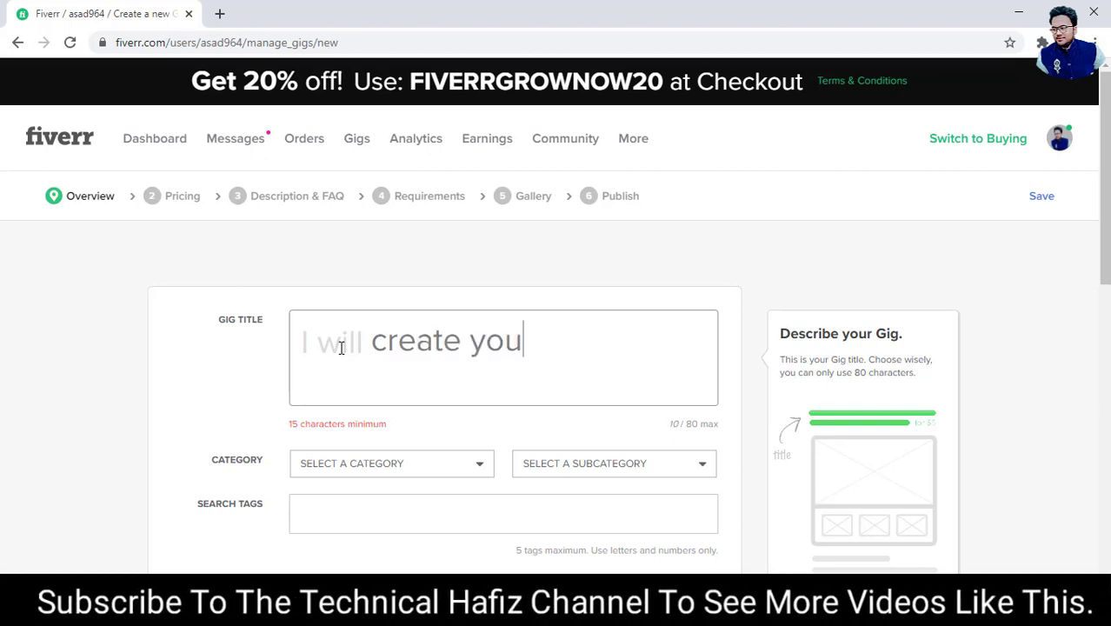
{"action": "type", "text": "r and"}
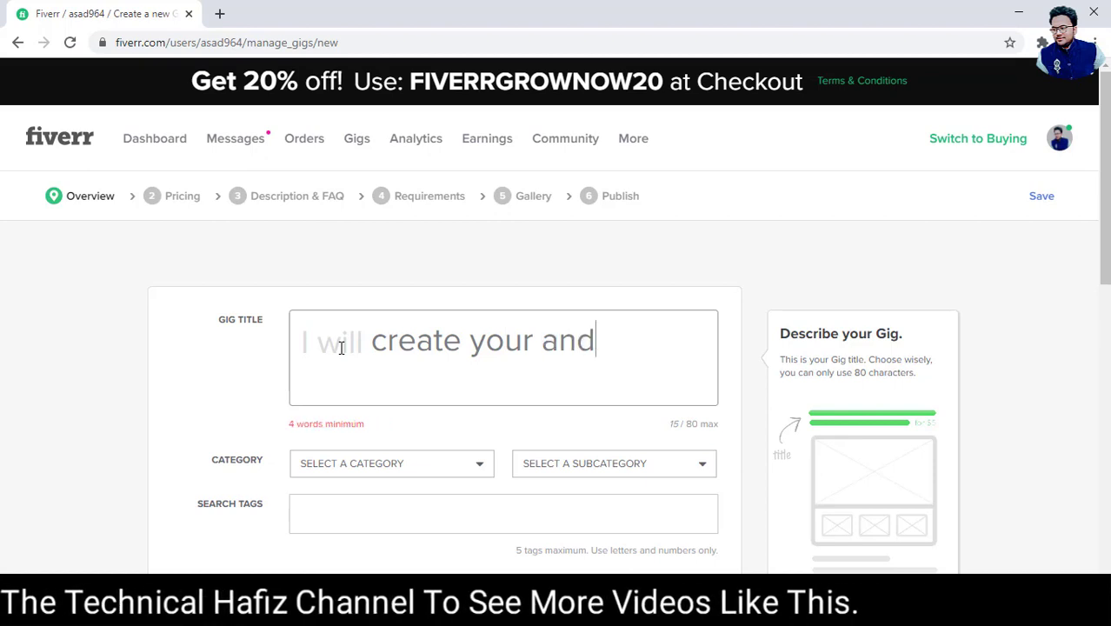
{"action": "type", "text": "roid a"}
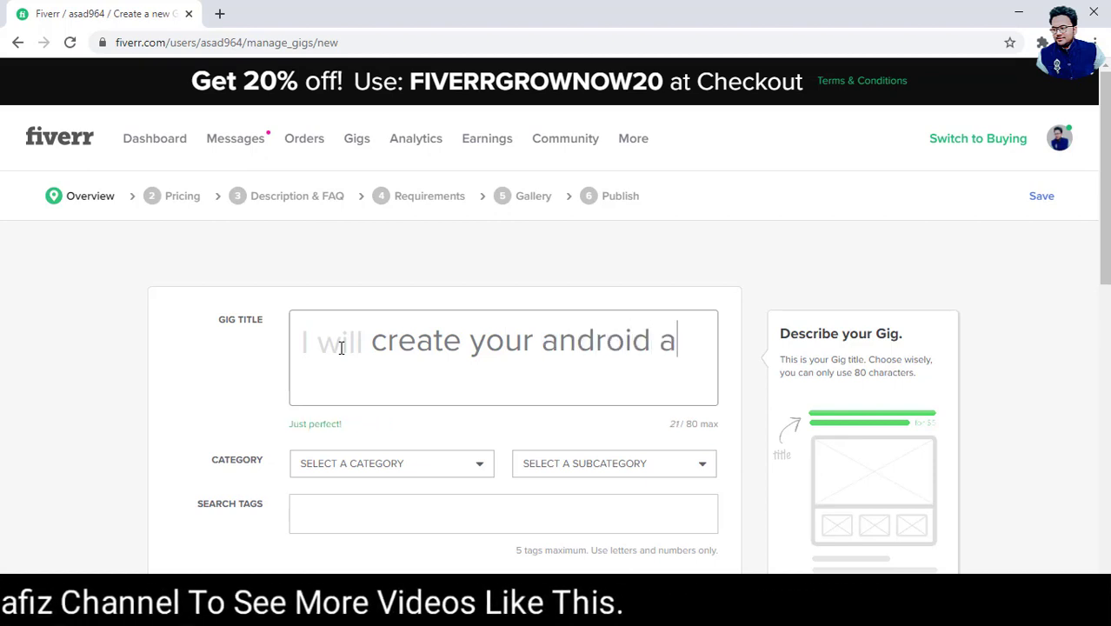
{"action": "type", "text": "plicati"}
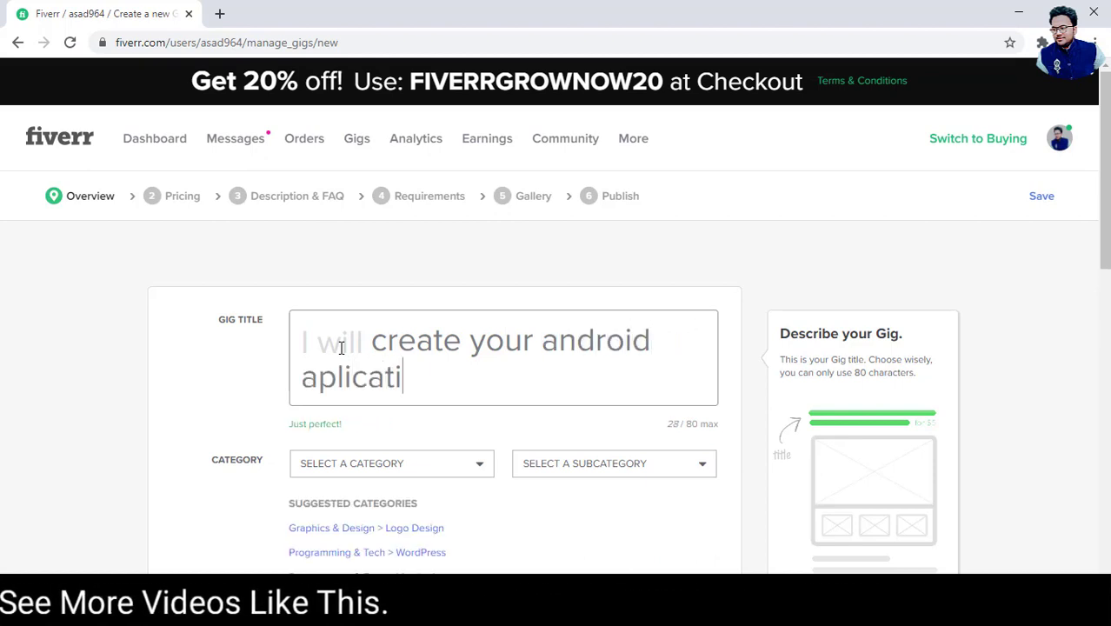
{"action": "type", "text": "on"}
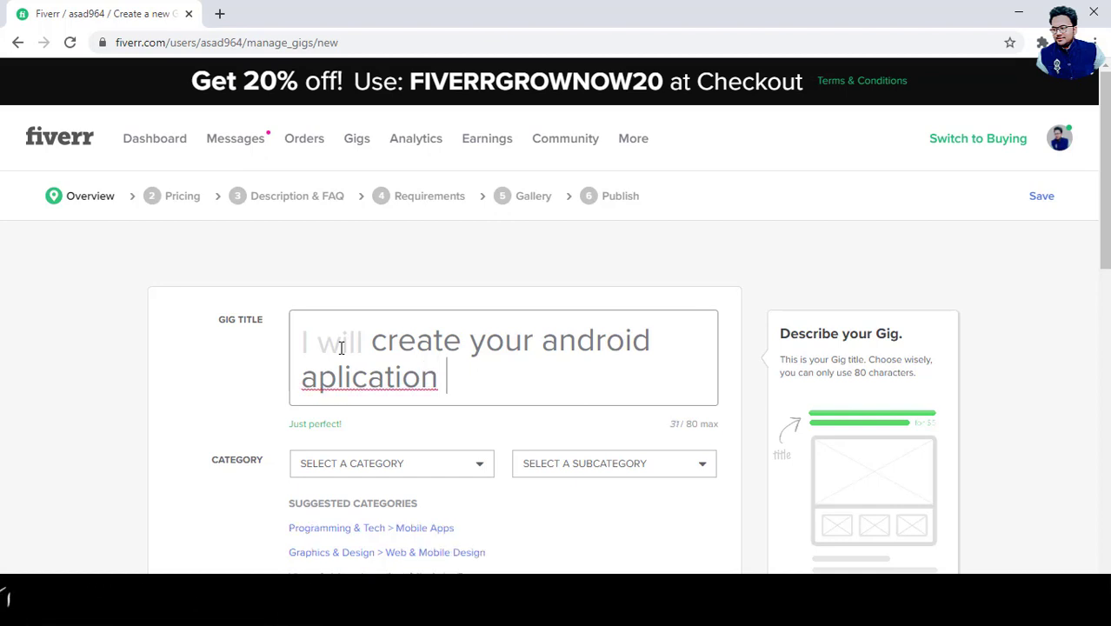
- Correct the misspelled last word of the gig title to "application"
{"action": "key", "text": "Left"}
{"action": "key", "text": "Left"}
{"action": "key", "text": "Left"}
{"action": "key", "text": "Left"}
{"action": "key", "text": "Left"}
{"action": "key", "text": "Left"}
{"action": "key", "text": "Left"}
{"action": "key", "text": "Left"}
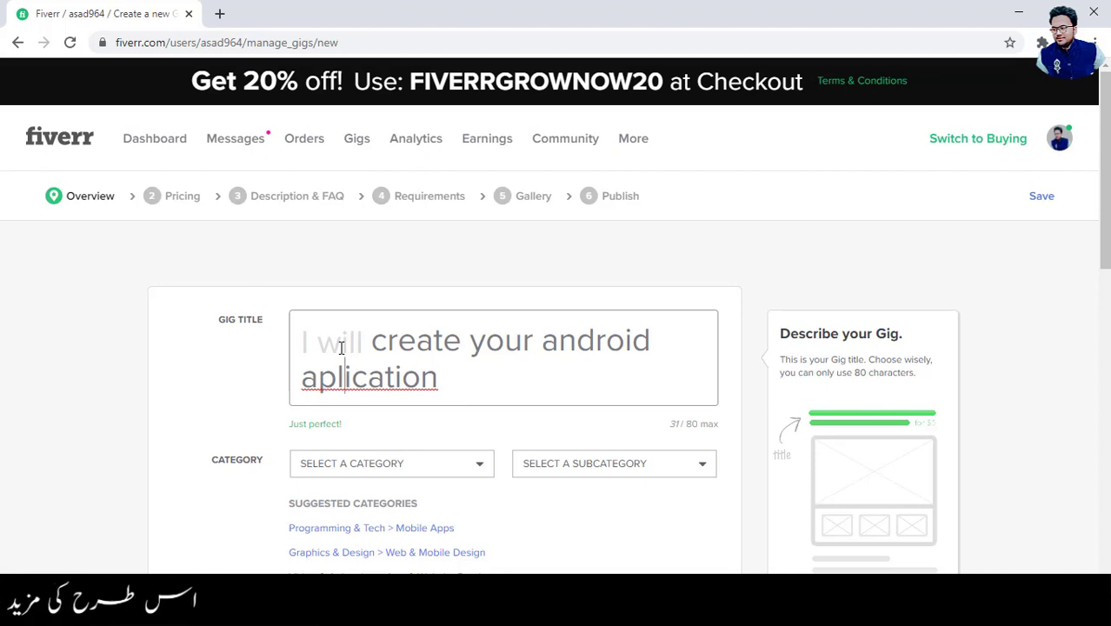
{"action": "type", "text": "p"}
{"action": "key", "text": "End"}
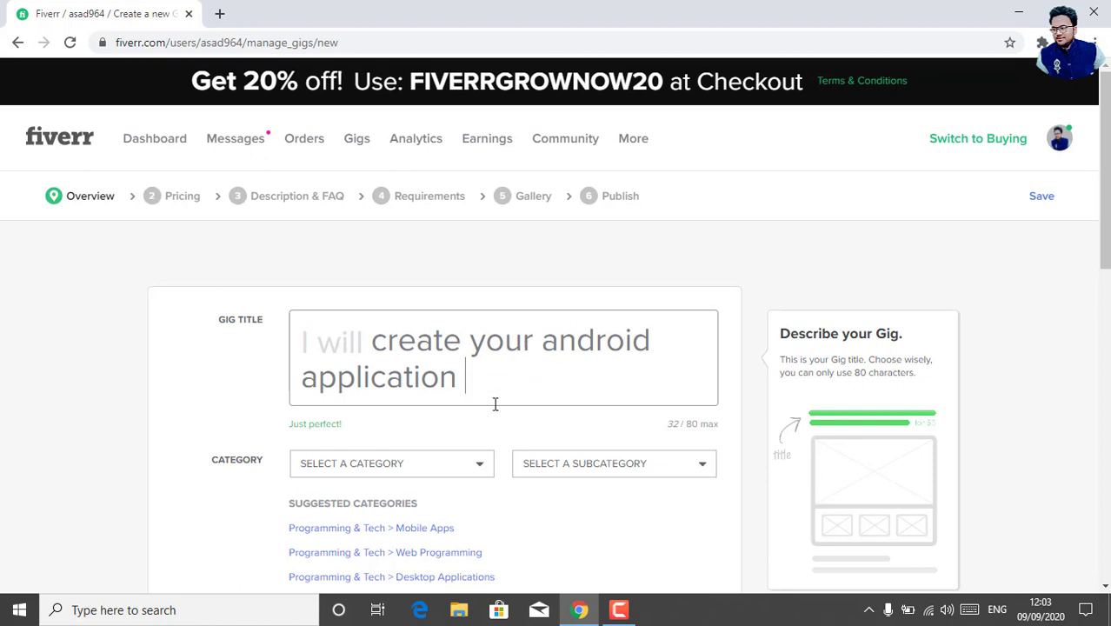
- Set the gig's category to Programming & Tech with the subcategory Mobile Apps
{"action": "left_click", "coordinate": [1106, 219]}
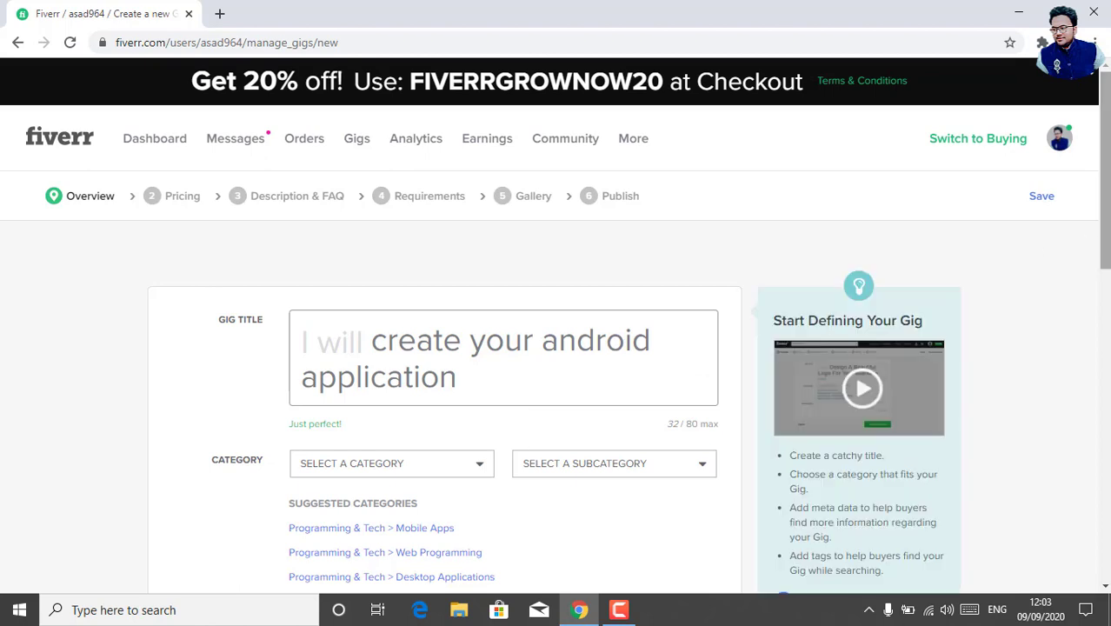
{"action": "scroll", "coordinate": [554, 329], "scroll_direction": "down", "scroll_amount": 2}
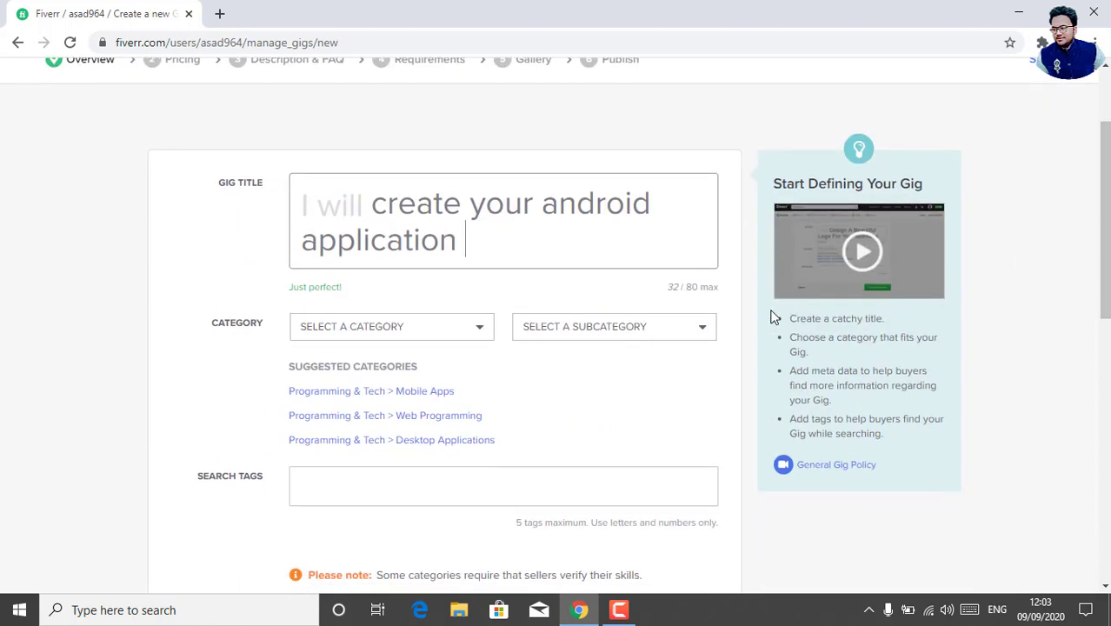
{"action": "left_click", "coordinate": [413, 333]}
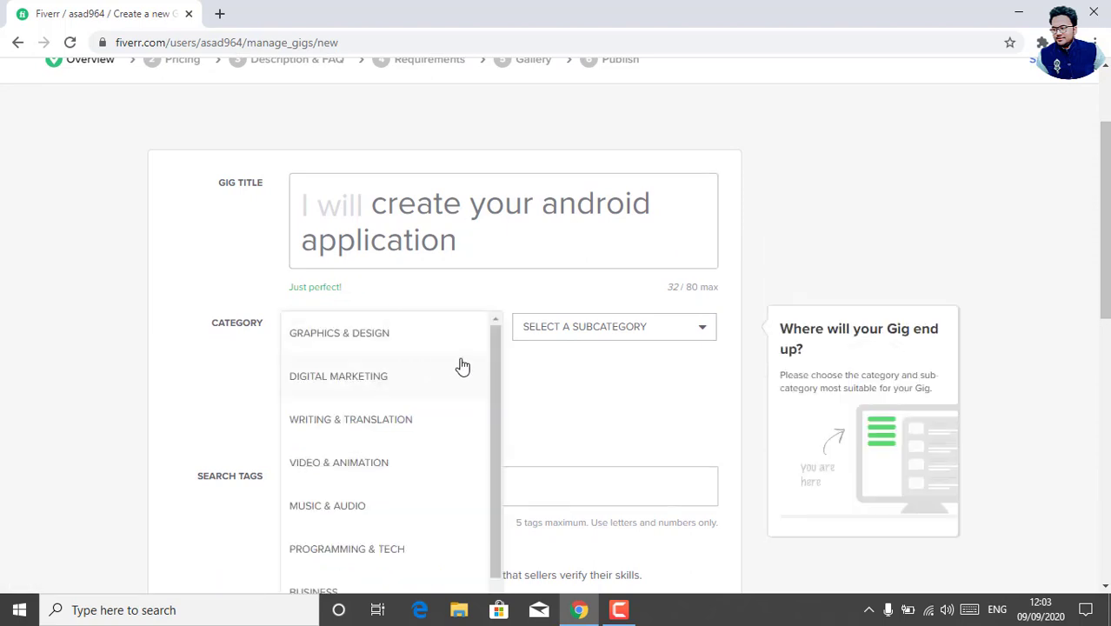
{"action": "left_click", "coordinate": [387, 548]}
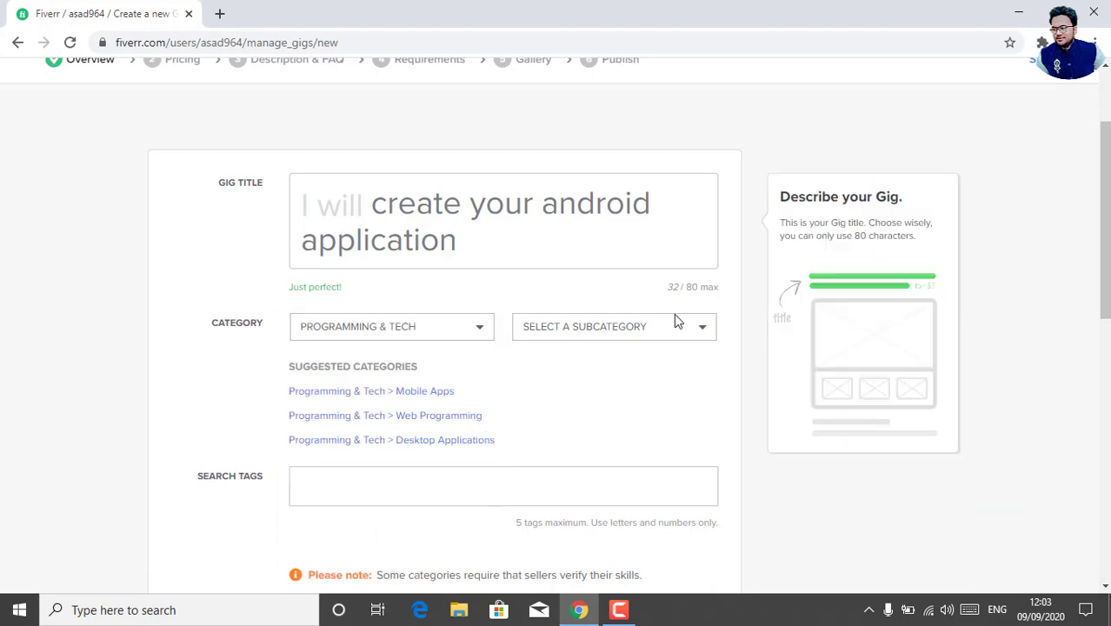
{"action": "left_click", "coordinate": [636, 330]}
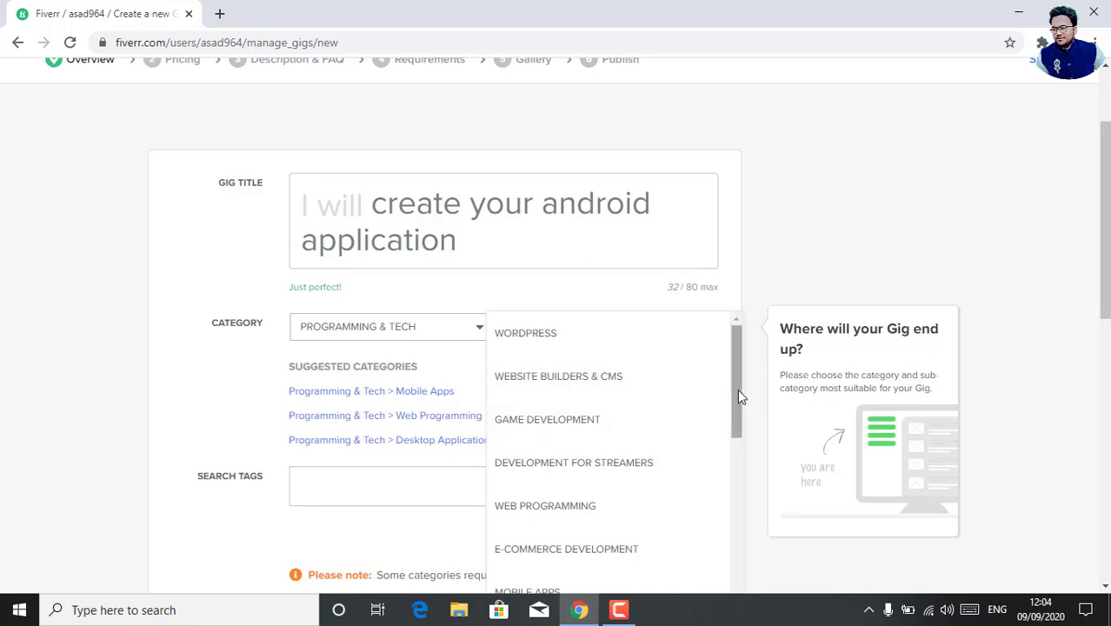
{"action": "left_click_drag", "start_coordinate": [732, 392], "coordinate": [702, 434]}
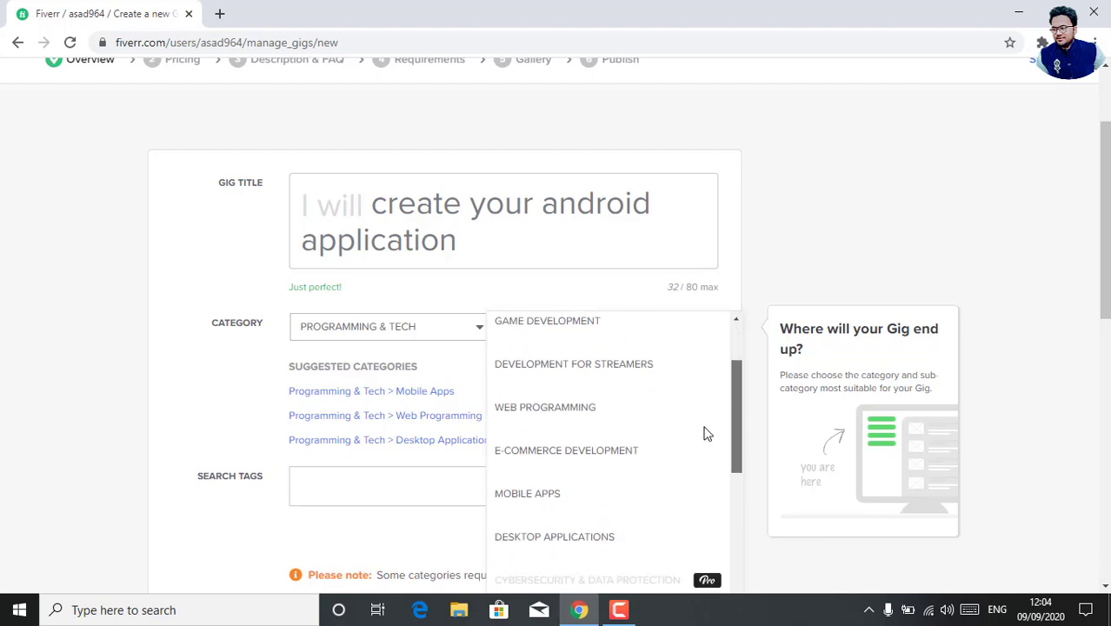
{"action": "left_click", "coordinate": [551, 488]}
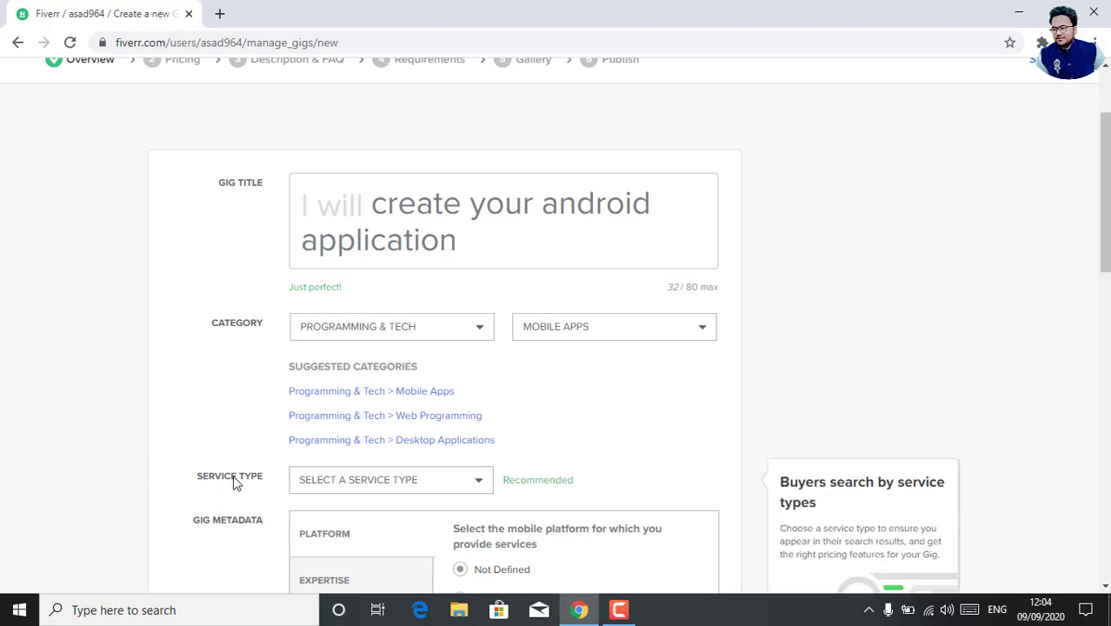
- Set the service type to Custom App and the metadata platform to Android App
{"action": "left_click", "coordinate": [412, 480]}
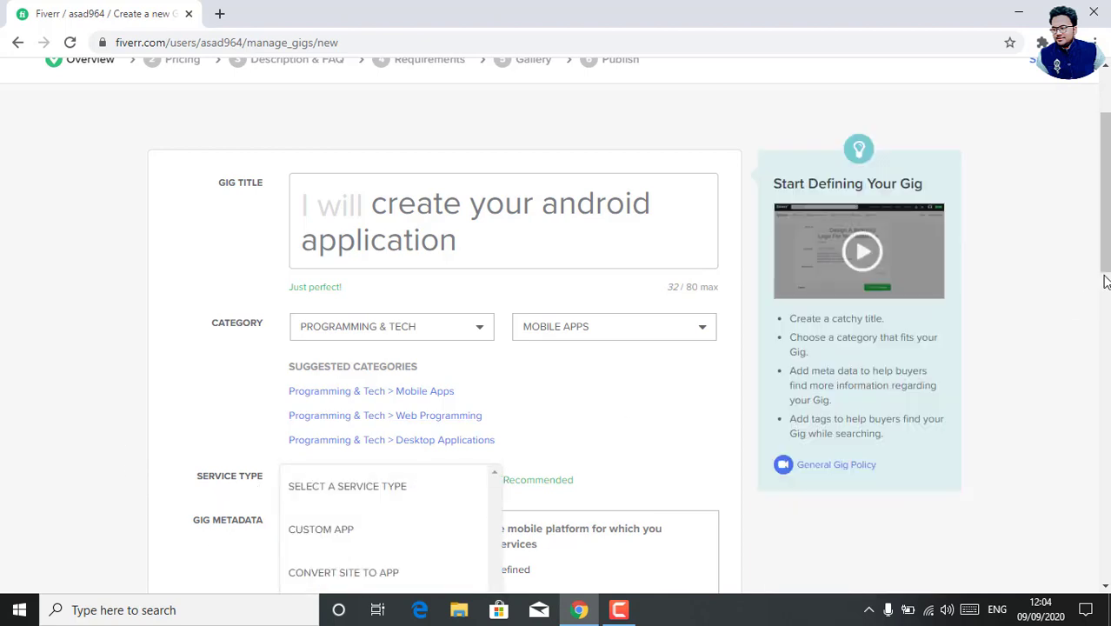
{"action": "left_click_drag", "start_coordinate": [1106, 281], "coordinate": [1106, 365]}
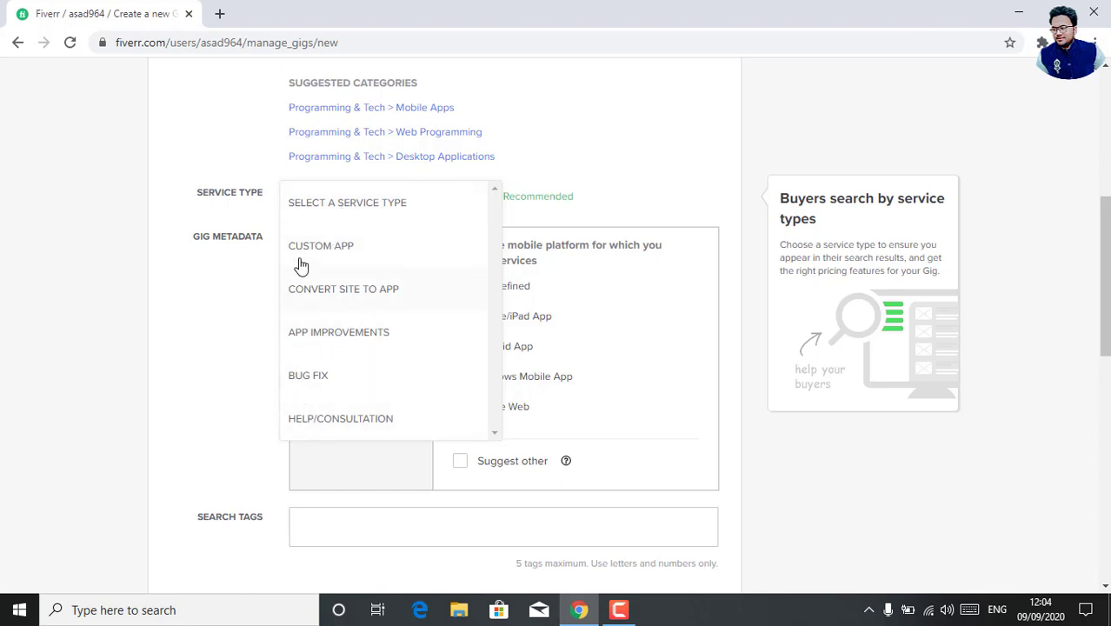
{"action": "left_click", "coordinate": [342, 257]}
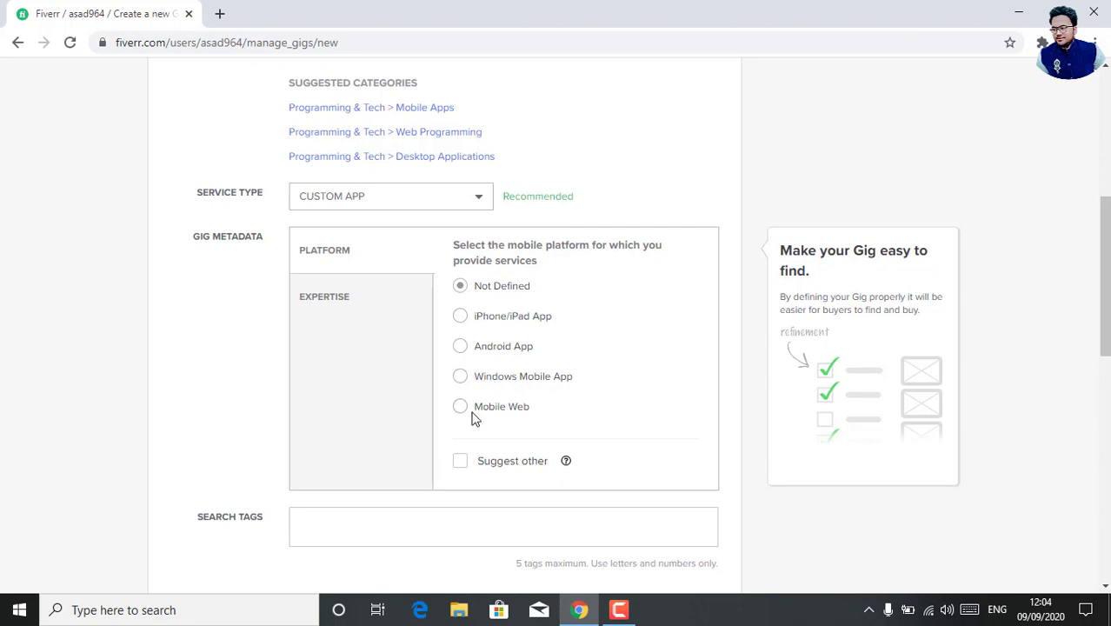
{"action": "left_click", "coordinate": [461, 347]}
- Select Cross Browser/Device Compatibility, Performance and Design as the expertise areas in the gig metadata
{"action": "left_click", "coordinate": [341, 296]}
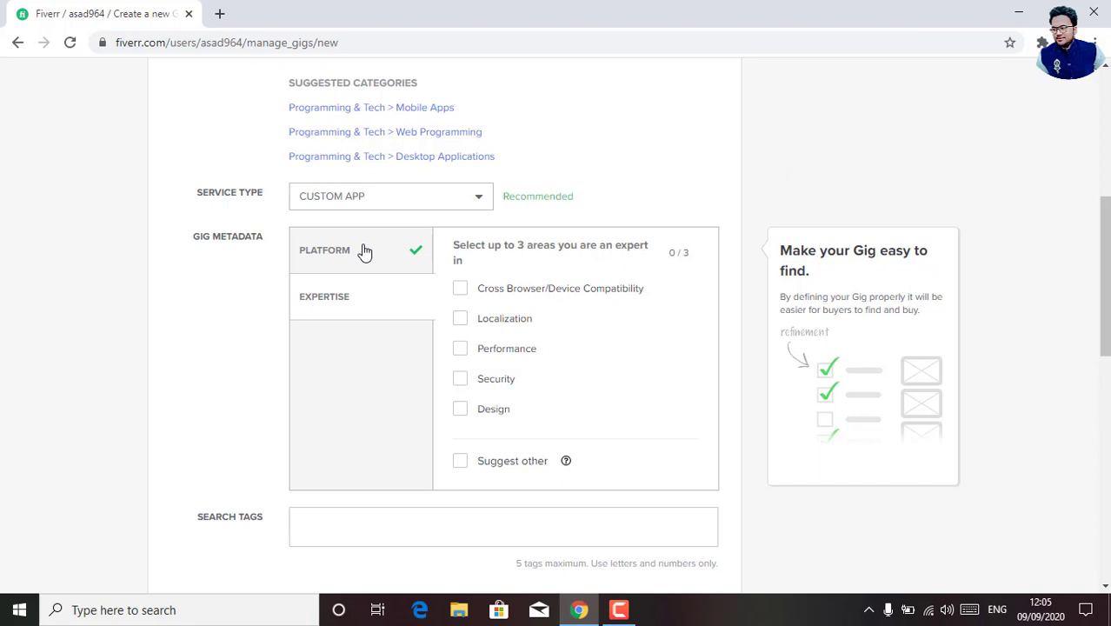
{"action": "left_click", "coordinate": [365, 251]}
{"action": "left_click", "coordinate": [327, 300]}
{"action": "left_click", "coordinate": [461, 291]}
{"action": "left_click", "coordinate": [458, 354]}
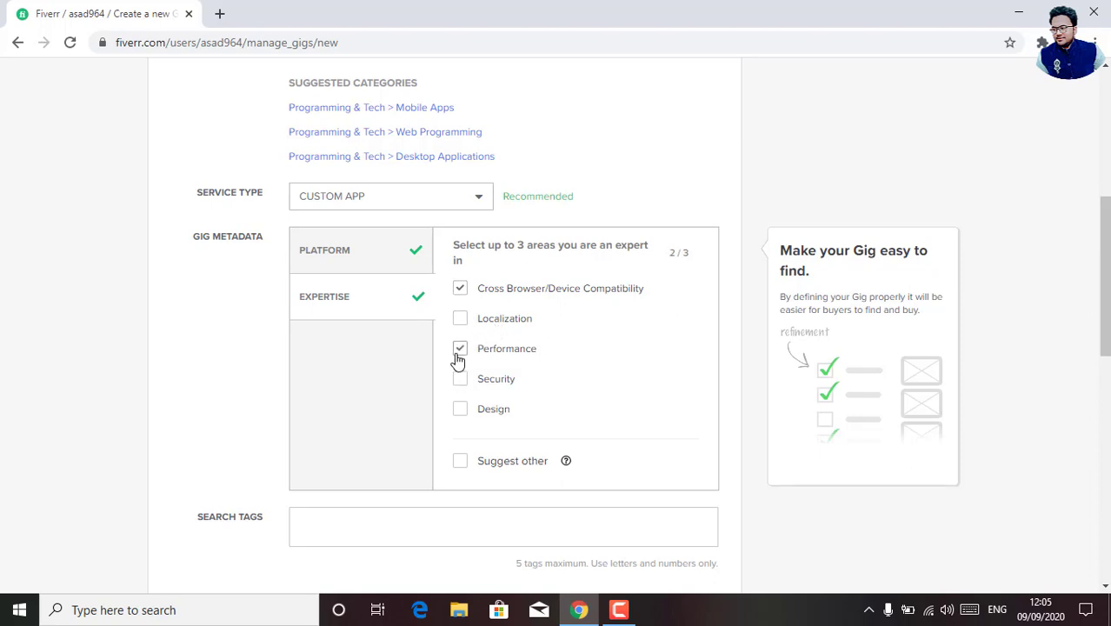
{"action": "left_click", "coordinate": [459, 412]}
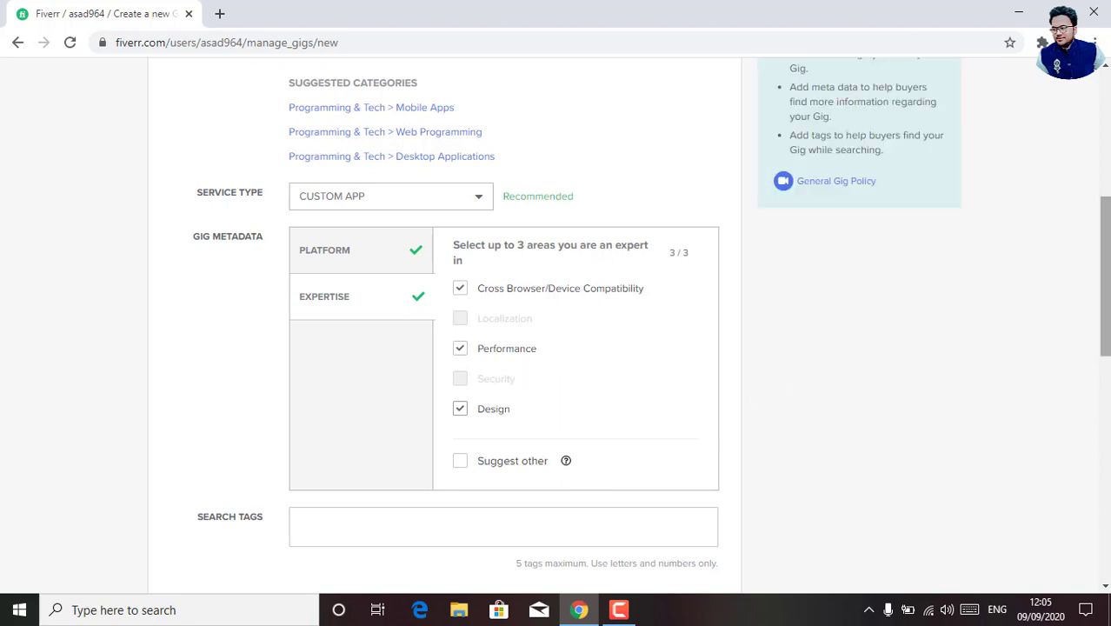
- Add the suggested search tag "android development" to the gig
{"action": "scroll", "coordinate": [1108, 326], "scroll_direction": "down", "scroll_amount": 3}
{"action": "mouse_move", "coordinate": [698, 430]}
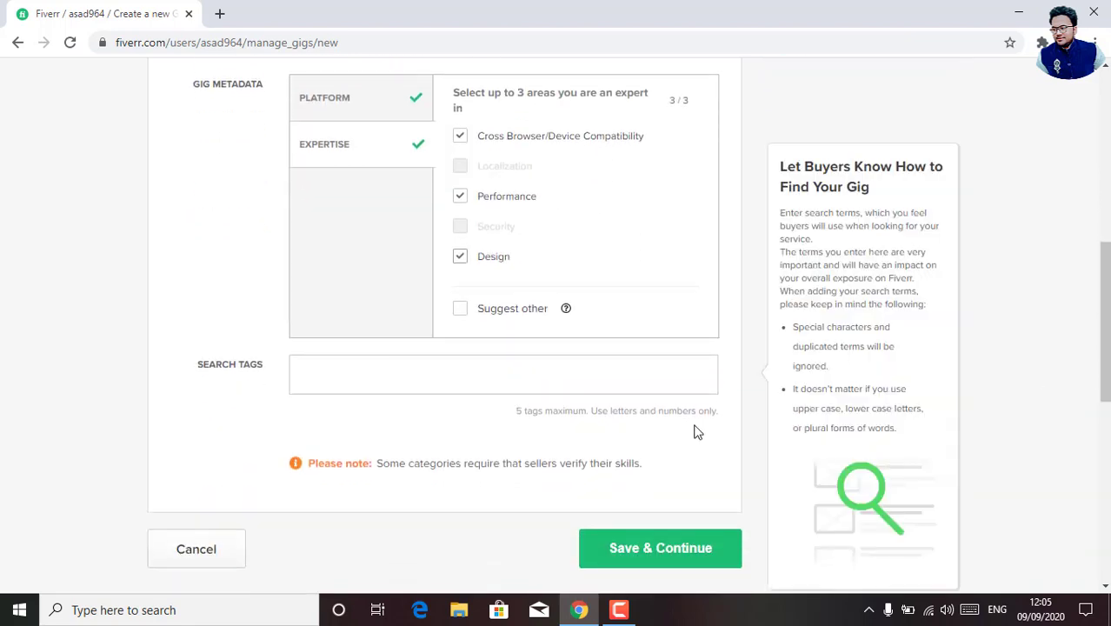
{"action": "left_click", "coordinate": [358, 382]}
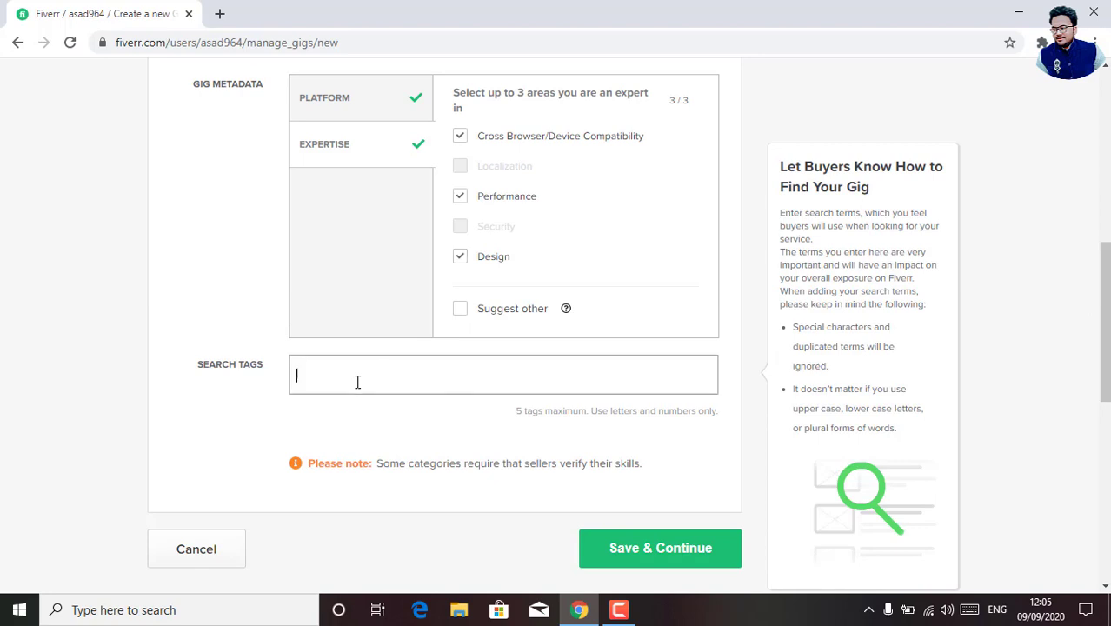
{"action": "type", "text": "an"}
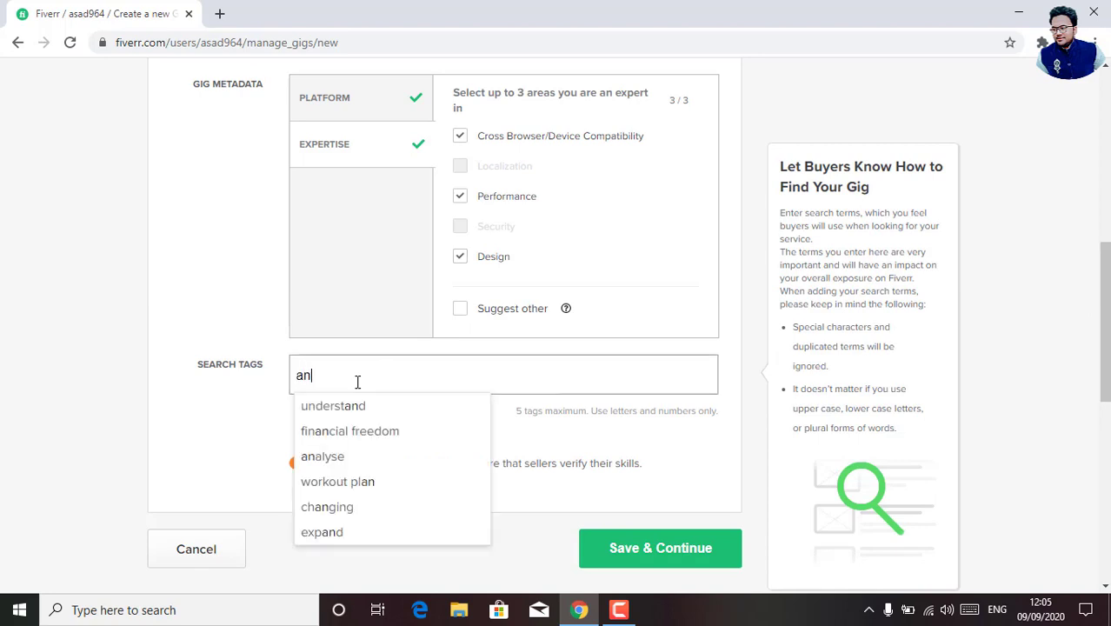
{"action": "type", "text": "droi"}
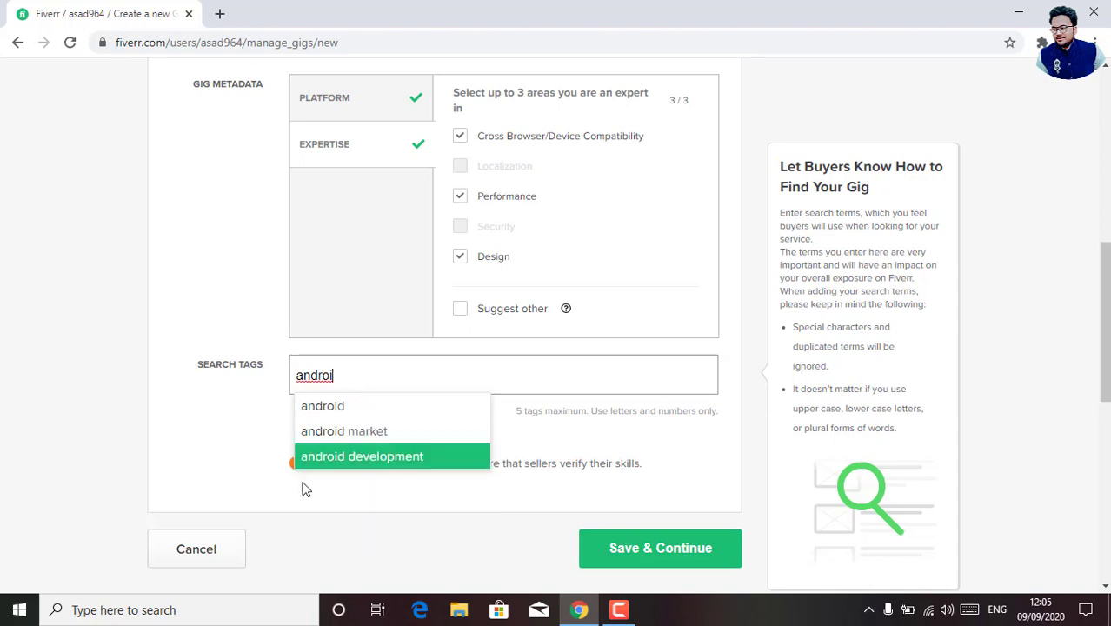
{"action": "left_click", "coordinate": [377, 457]}
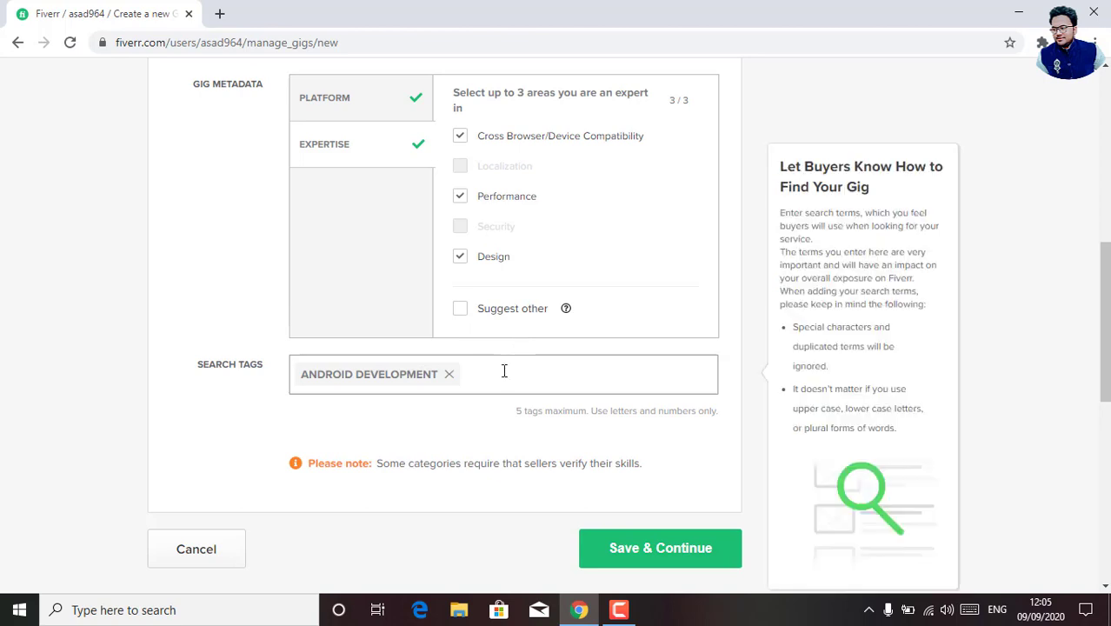
{"action": "type", "text": "android"}
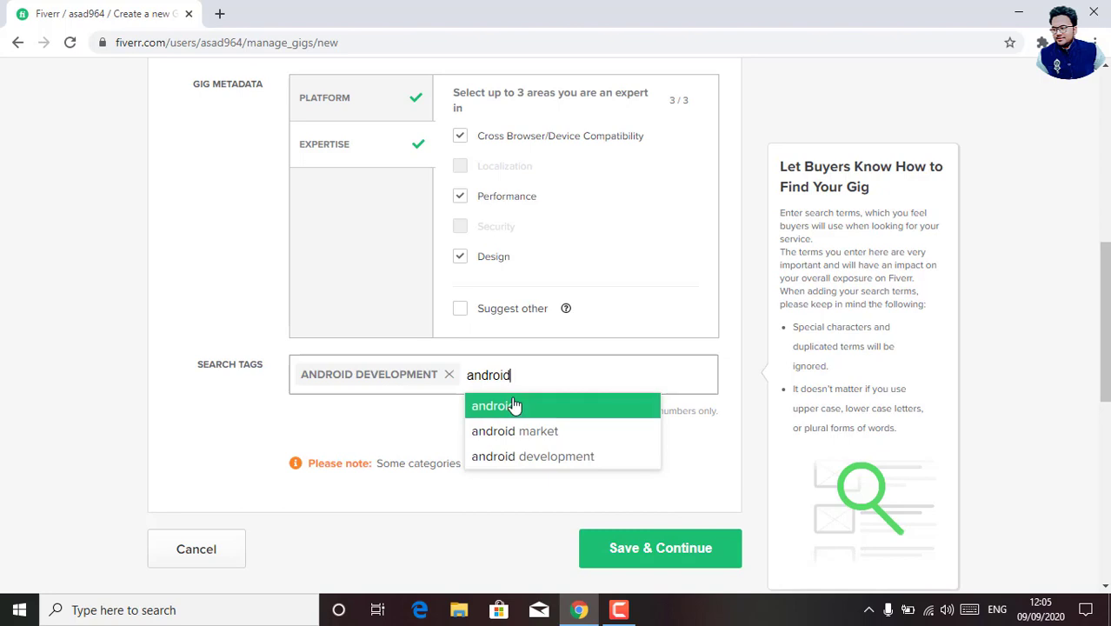
{"action": "type", "text": " s"}
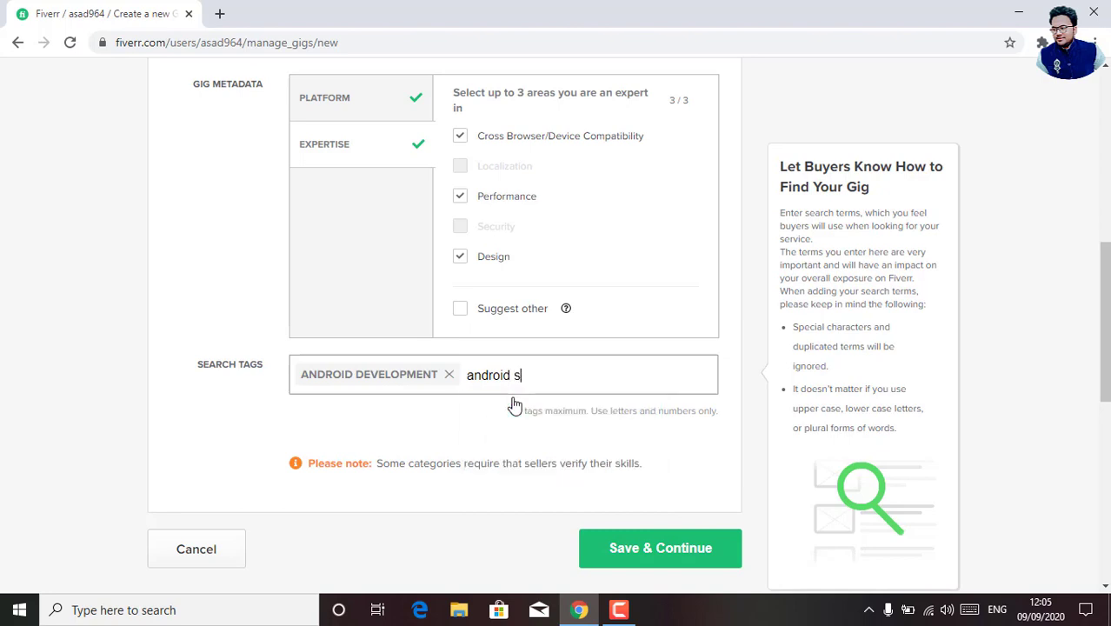
{"action": "key", "text": "BackSpace"}
{"action": "key", "text": "BackSpace"}
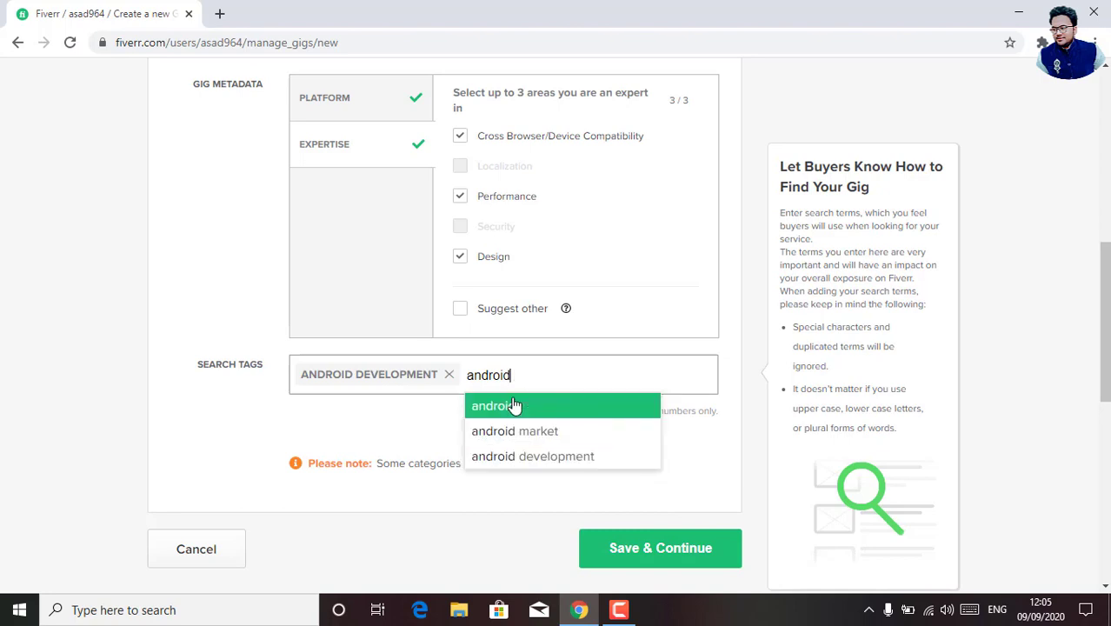
{"action": "key", "text": "BackSpace"}
{"action": "key", "text": "BackSpace"}
{"action": "key", "text": "BackSpace"}
{"action": "key", "text": "BackSpace"}
{"action": "key", "text": "BackSpace"}
{"action": "key", "text": "BackSpace"}
{"action": "key", "text": "BackSpace"}
{"action": "key", "text": "BackSpace"}
- Add the suggested search tag "android development" to the gig's search tags again
{"action": "type", "text": "a"}
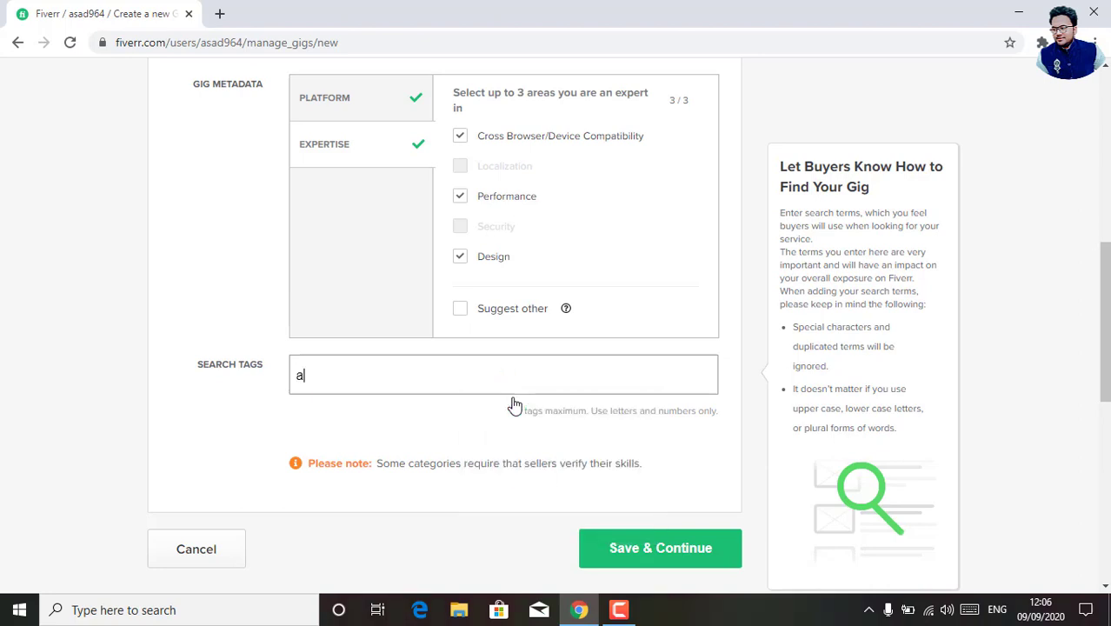
{"action": "type", "text": "ndr"}
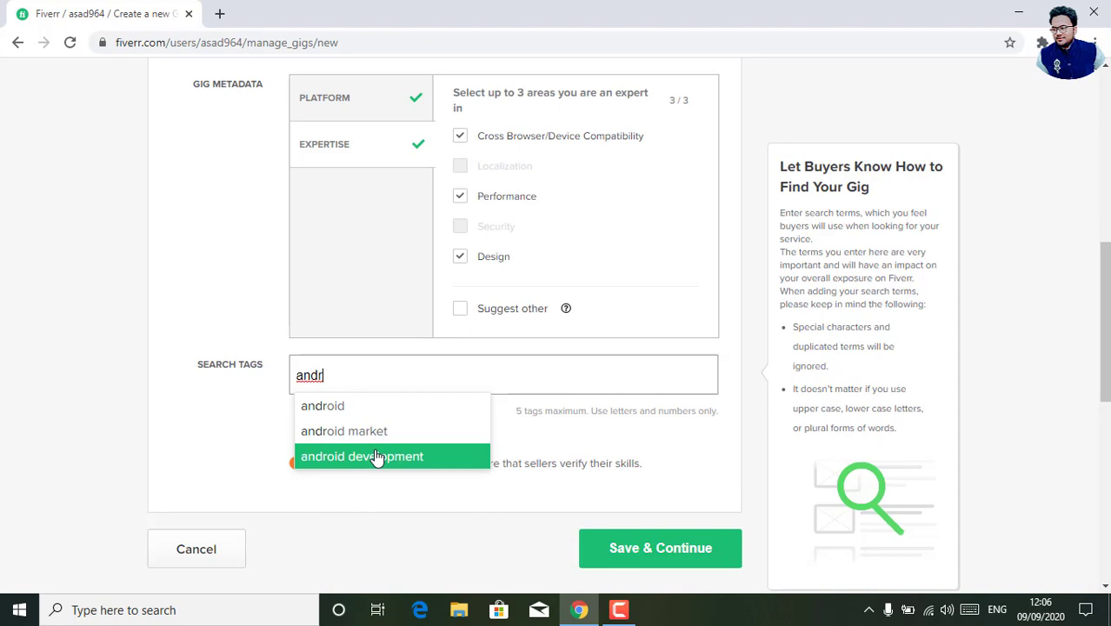
{"action": "left_click", "coordinate": [377, 457]}
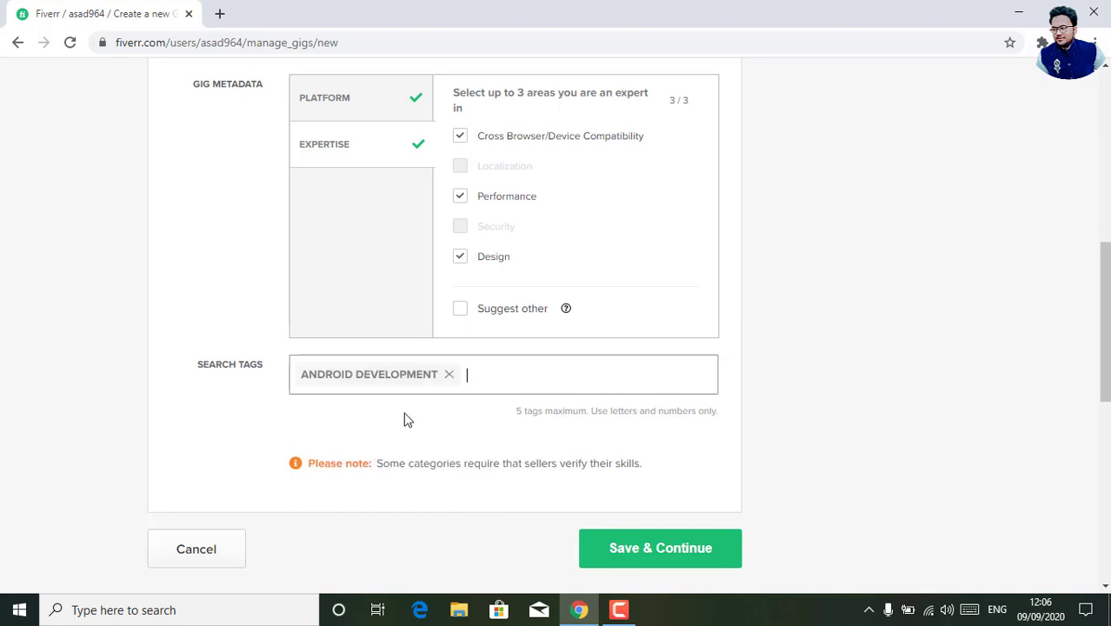
{"action": "type", "text": "stu"}
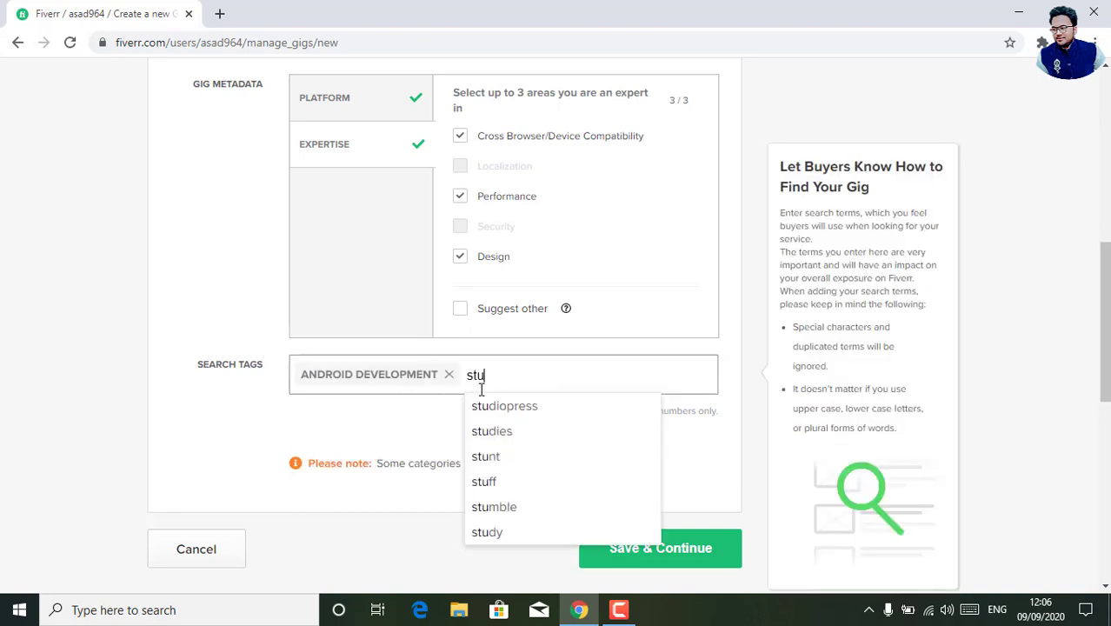
{"action": "type", "text": "d"}
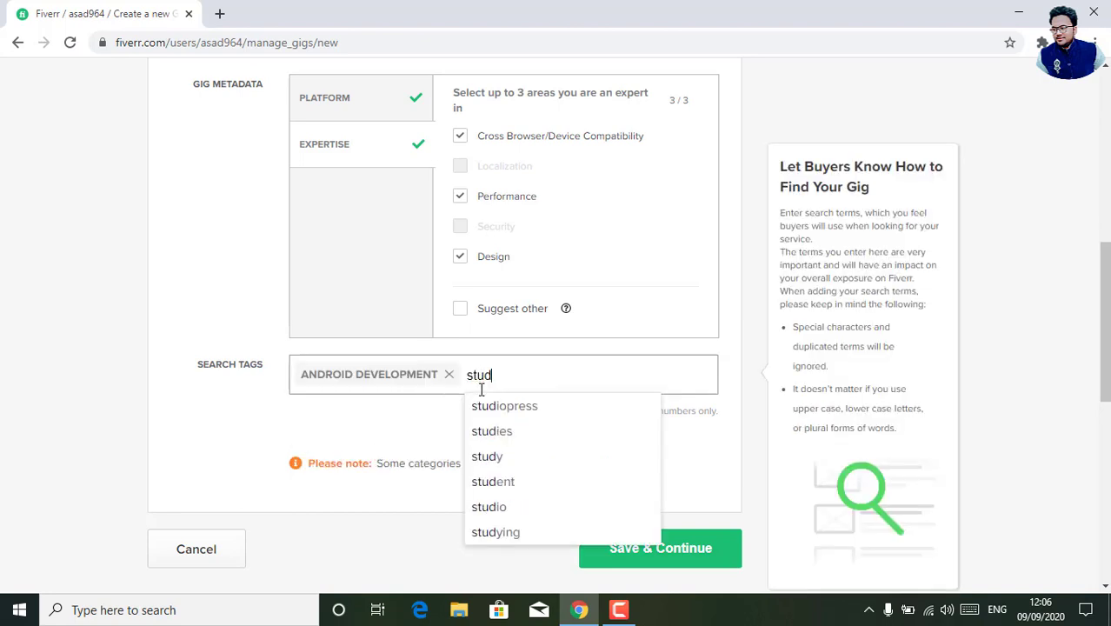
{"action": "type", "text": "io"}
{"action": "key", "text": "BackSpace"}
{"action": "key", "text": "BackSpace"}
{"action": "key", "text": "BackSpace"}
{"action": "key", "text": "BackSpace"}
{"action": "key", "text": "BackSpace"}
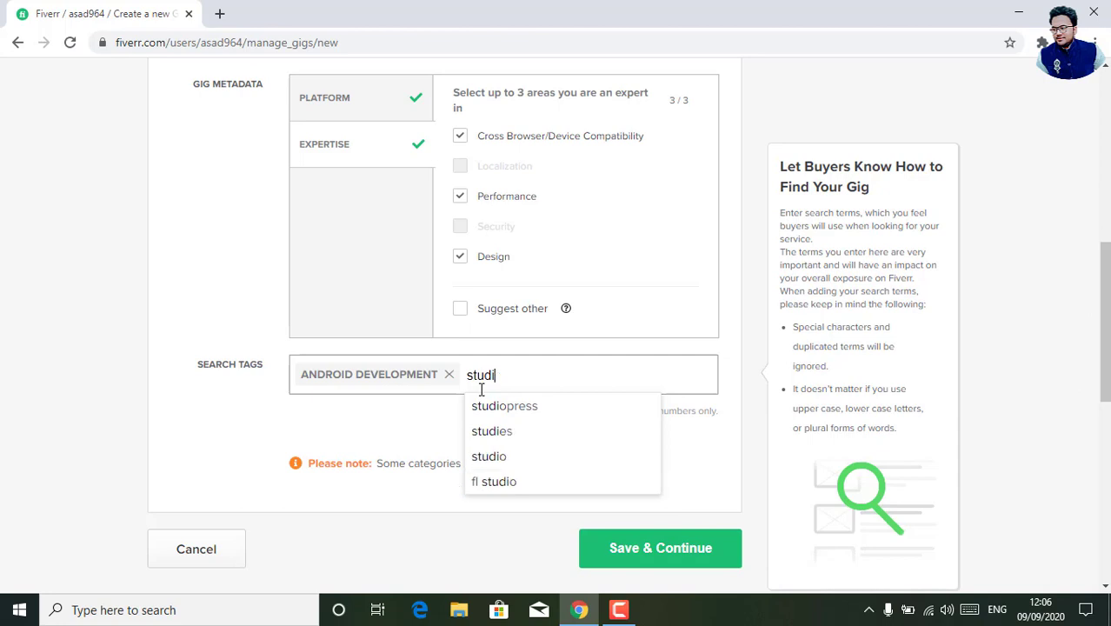
- Add the suggested search tag "android" after the "android development" tag
{"action": "type", "text": "a"}
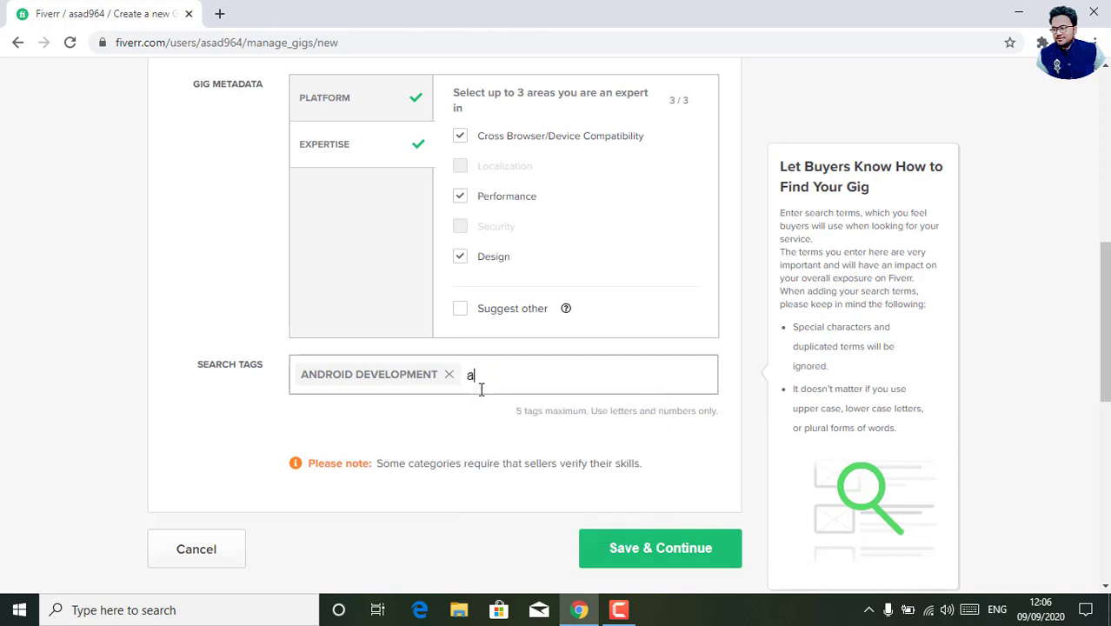
{"action": "type", "text": "ndrpo"}
{"action": "key", "text": "BackSpace"}
{"action": "key", "text": "BackSpace"}
{"action": "type", "text": "od"}
{"action": "key", "text": "BackSpace"}
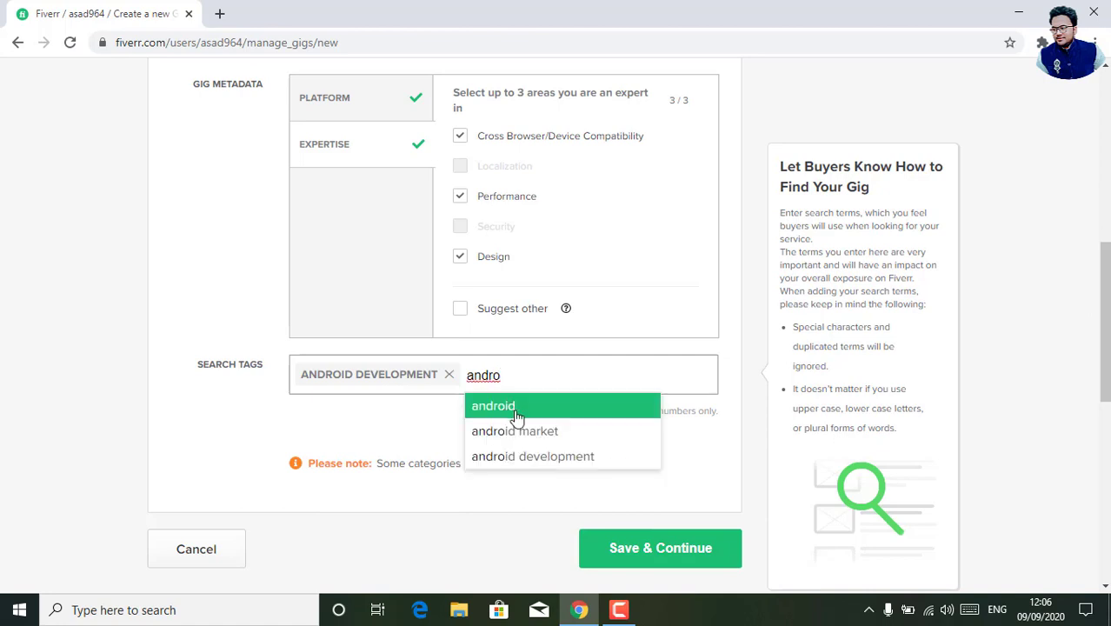
{"action": "left_click", "coordinate": [515, 407]}
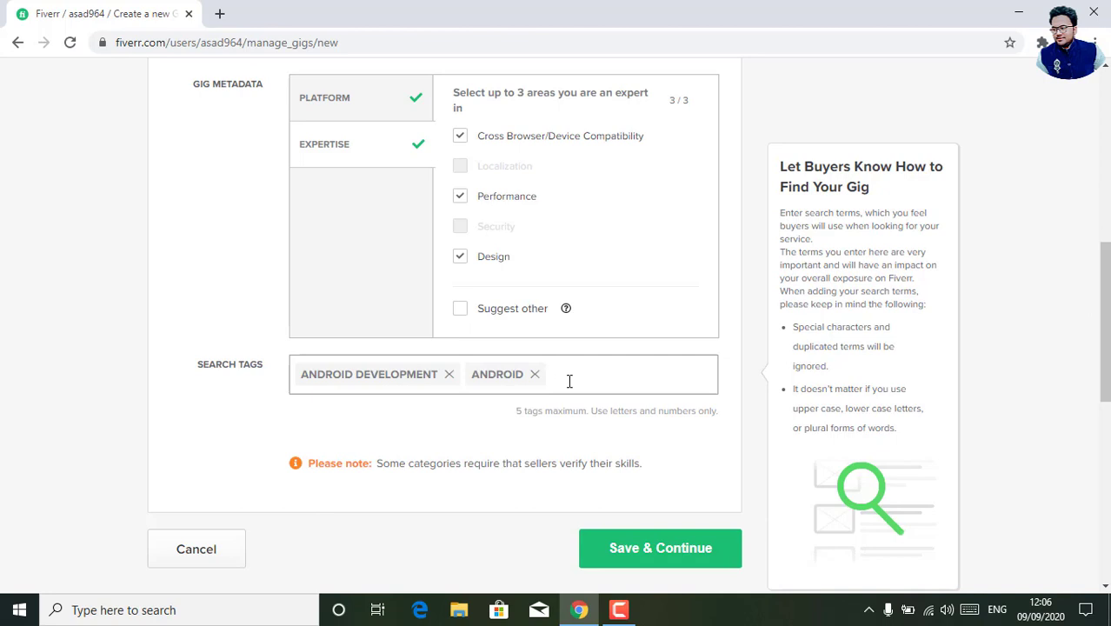
{"action": "type", "text": "app "}
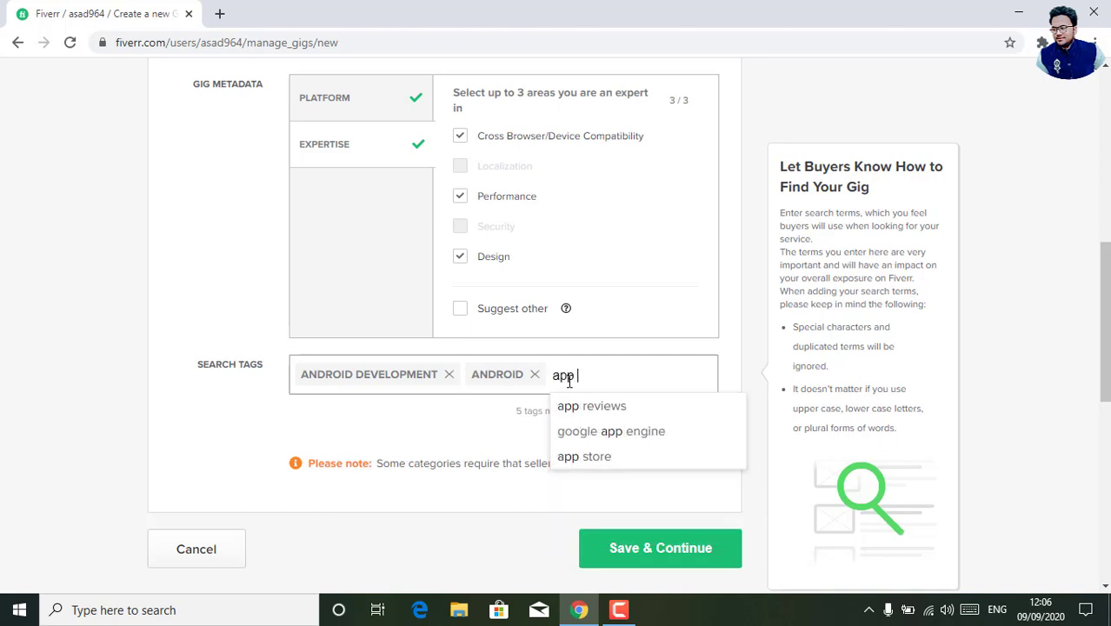
{"action": "type", "text": "d"}
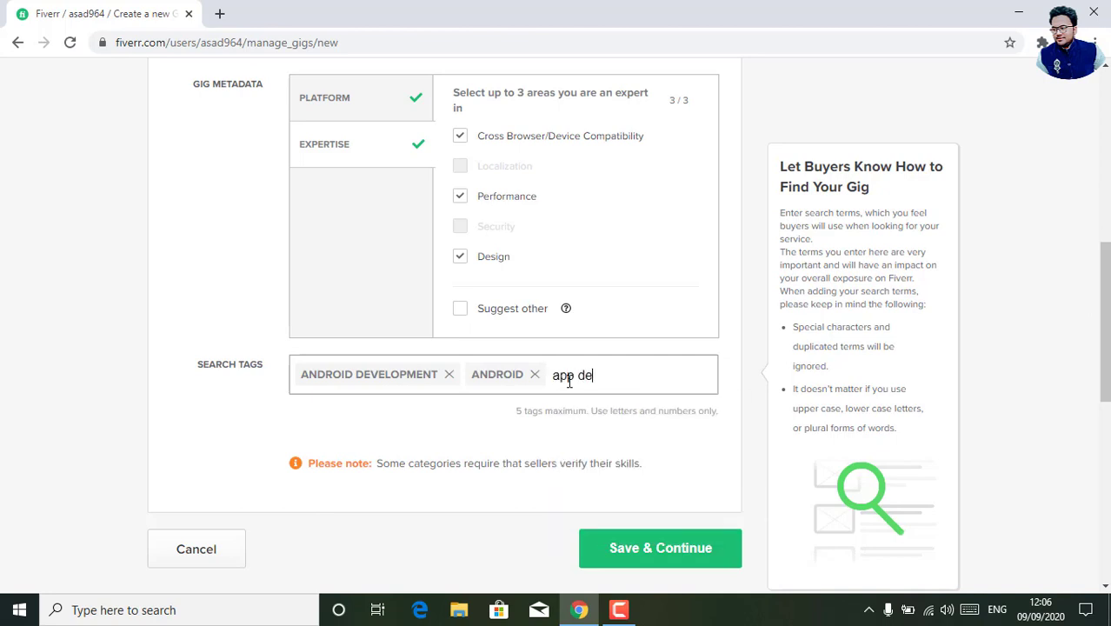
{"action": "key", "text": "BackSpace"}
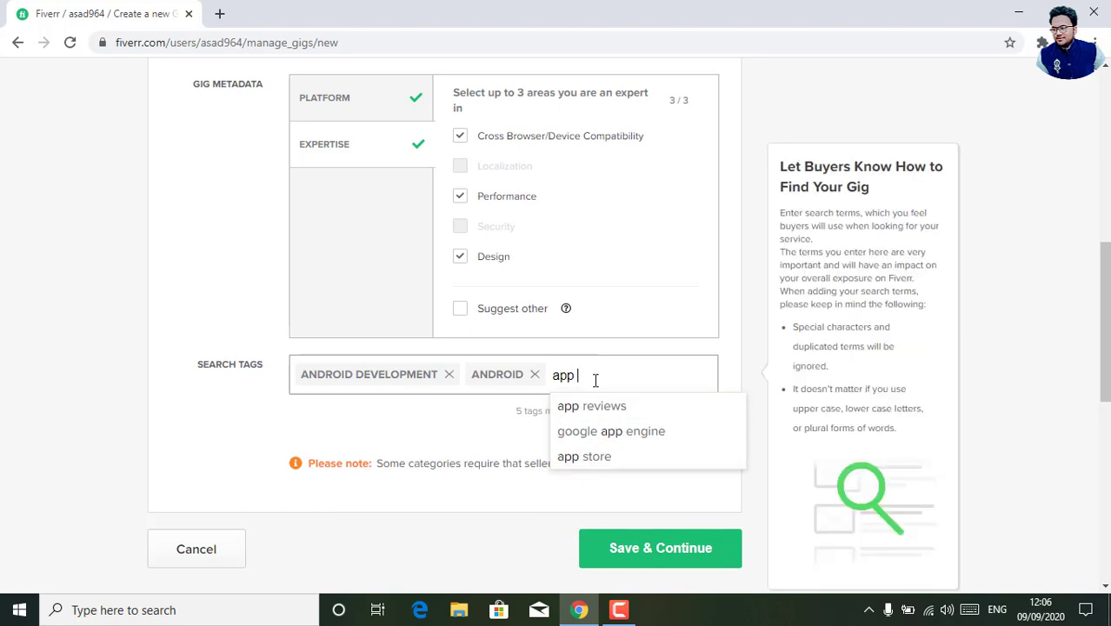
{"action": "key", "text": "BackSpace"}
{"action": "key", "text": "BackSpace"}
{"action": "key", "text": "BackSpace"}
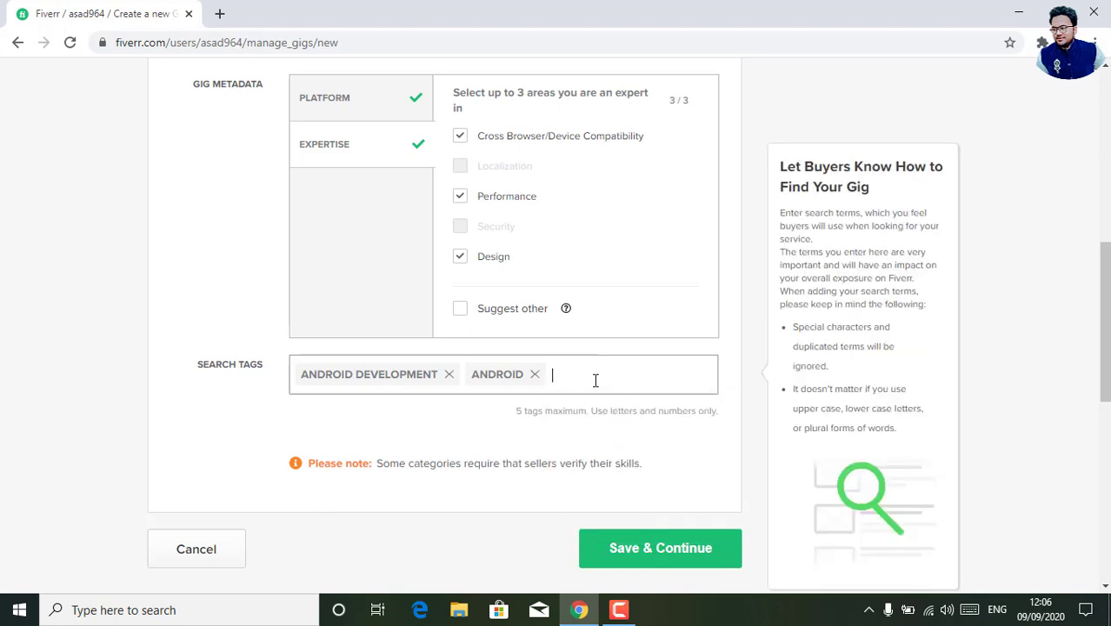
{"action": "type", "text": "i"}
{"action": "key", "text": "BackSpace"}
{"action": "key", "text": "BackSpace"}
{"action": "key", "text": "BackSpace"}
{"action": "key", "text": "BackSpace"}
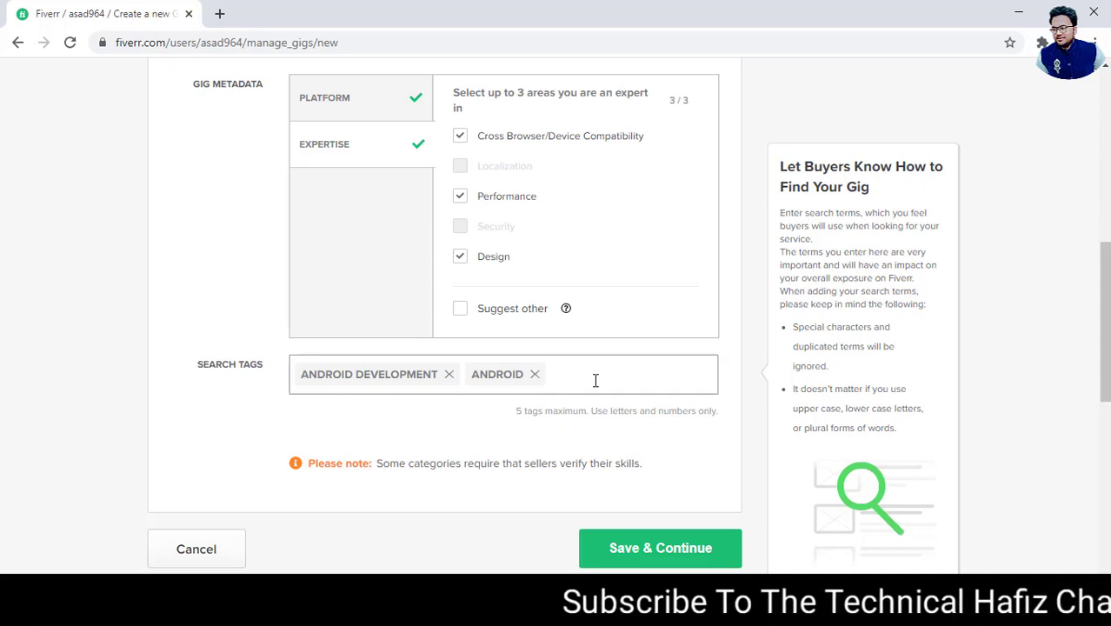
{"action": "type", "text": "and"}
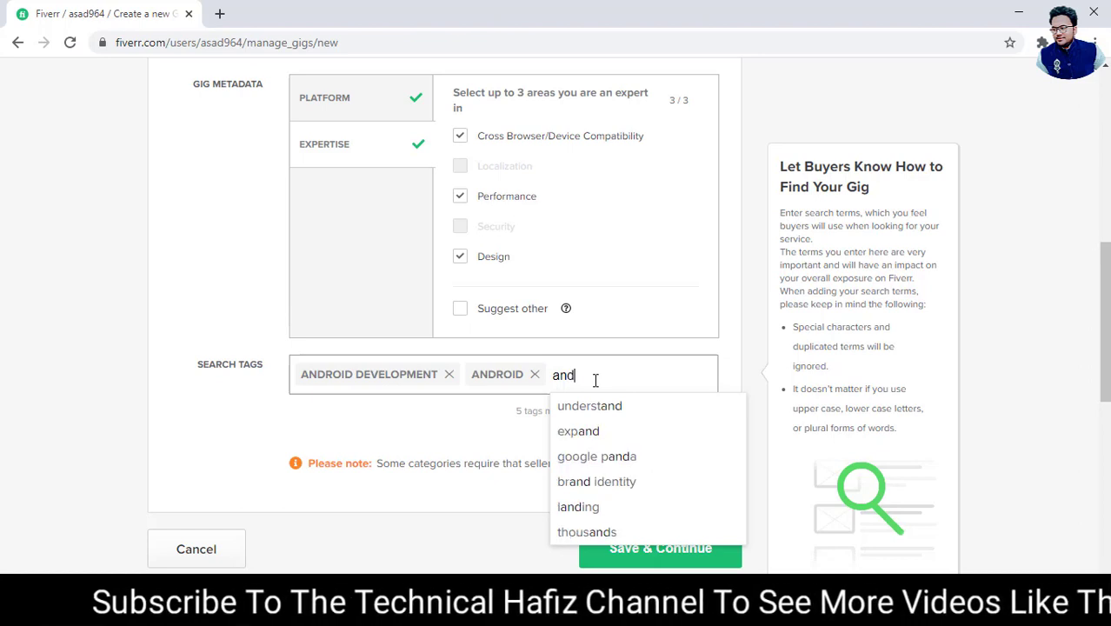
{"action": "key", "text": "BackSpace"}
{"action": "key", "text": "BackSpace"}
{"action": "key", "text": "BackSpace"}
{"action": "type", "text": "app"}
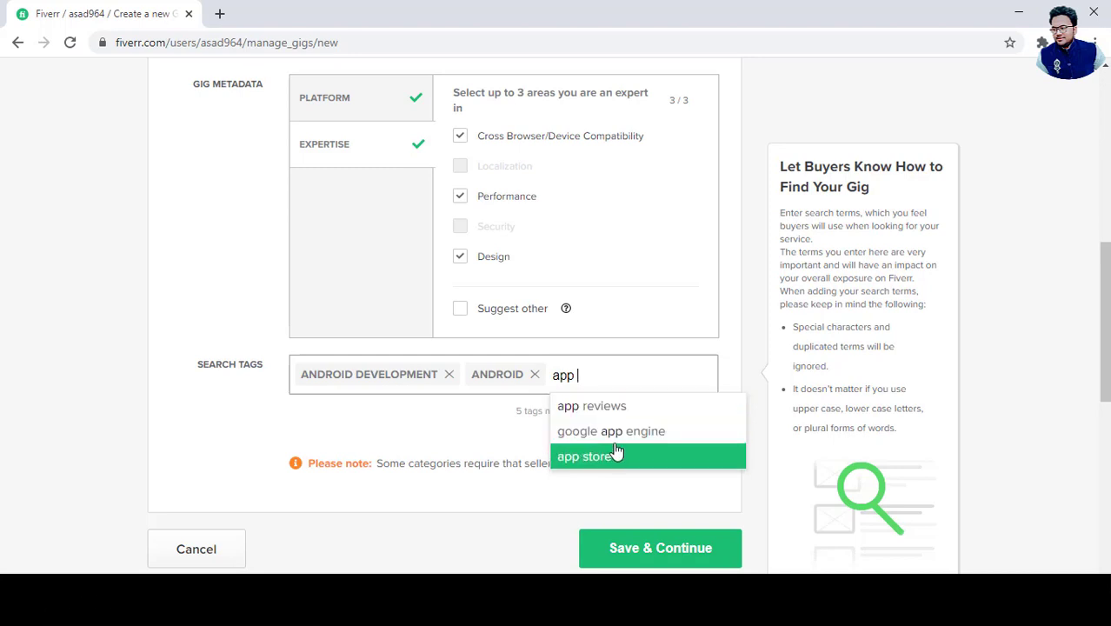
{"action": "key", "text": "BackSpace"}
{"action": "key", "text": "BackSpace"}
{"action": "key", "text": "BackSpace"}
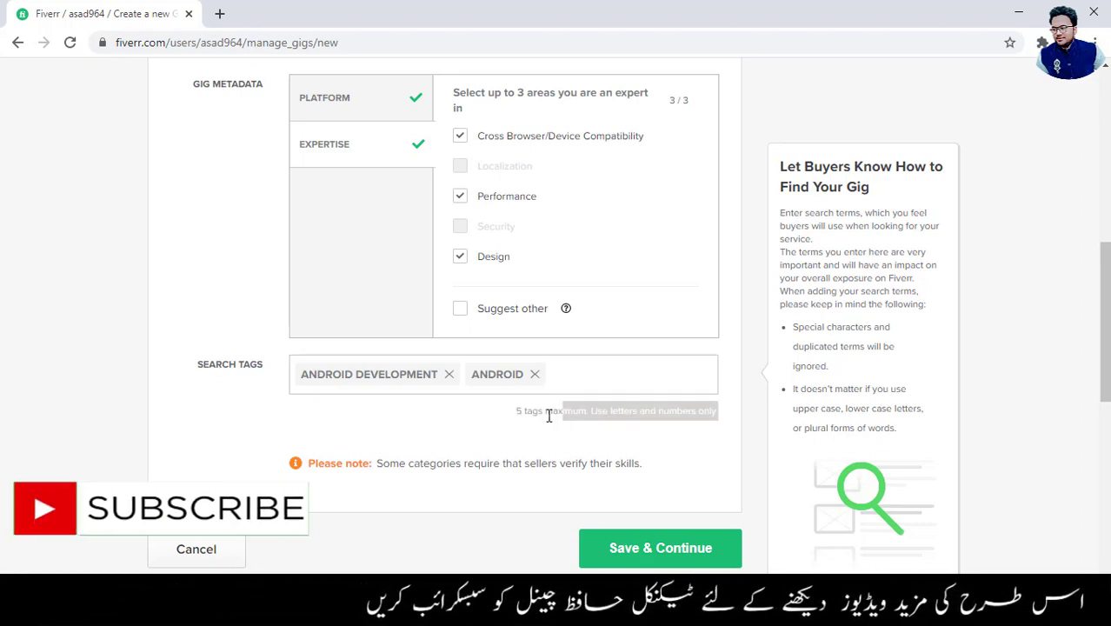
- Add the search tags "development", "coding" and "play store", and save the gig overview to continue to pricing
{"action": "left_click", "coordinate": [596, 369]}
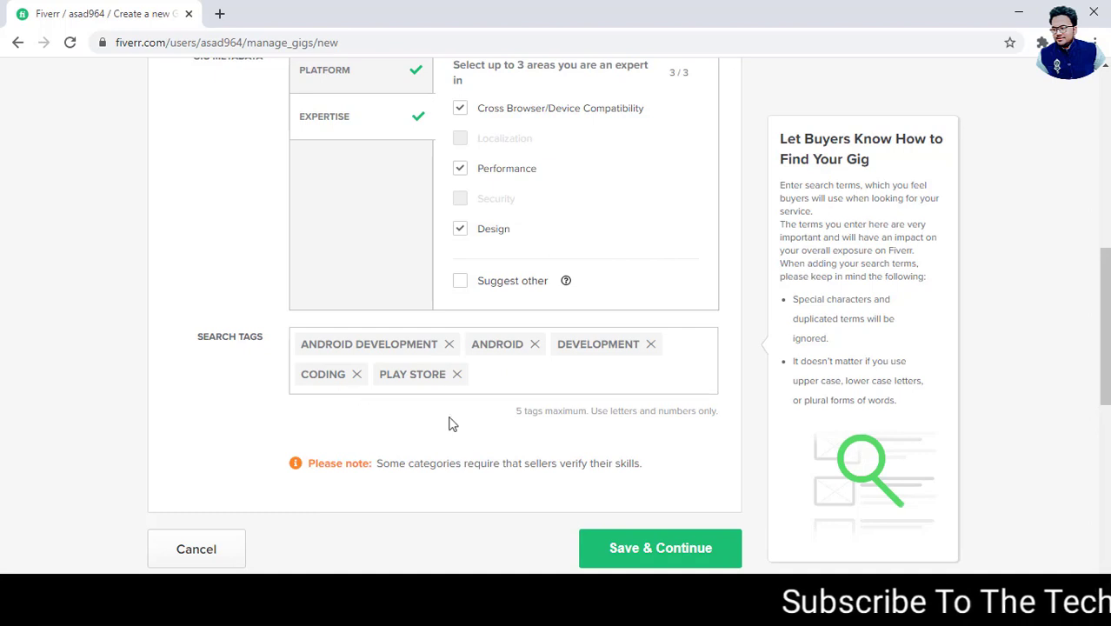
{"action": "left_click", "coordinate": [658, 562]}
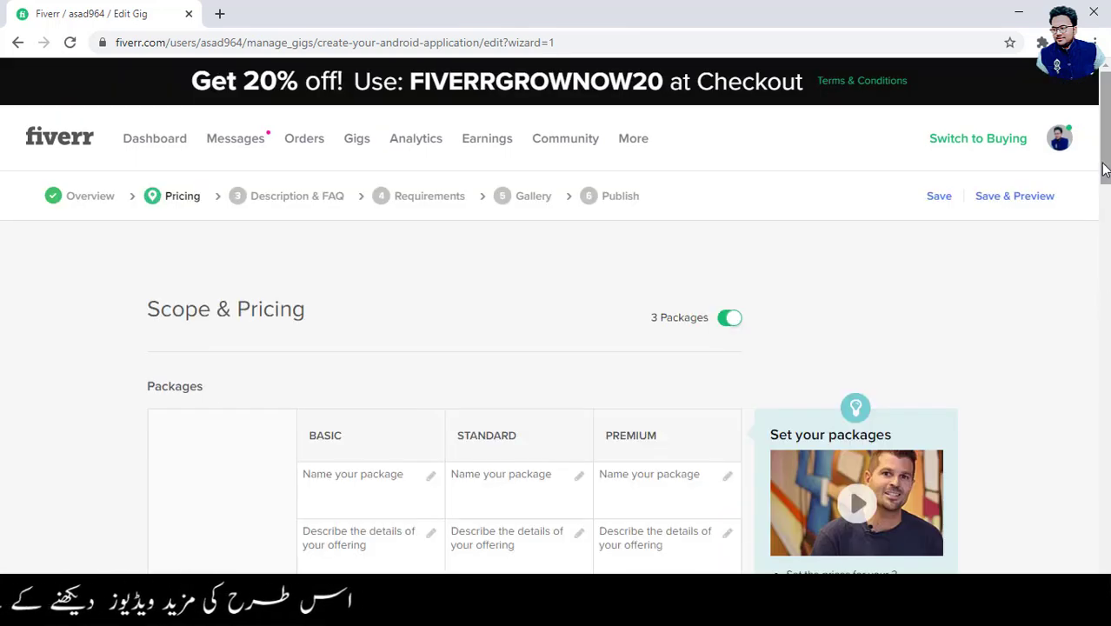
- Name the Basic package "basic" in the gig's pricing table
{"action": "scroll", "coordinate": [555, 314], "scroll_direction": "down", "scroll_amount": 3}
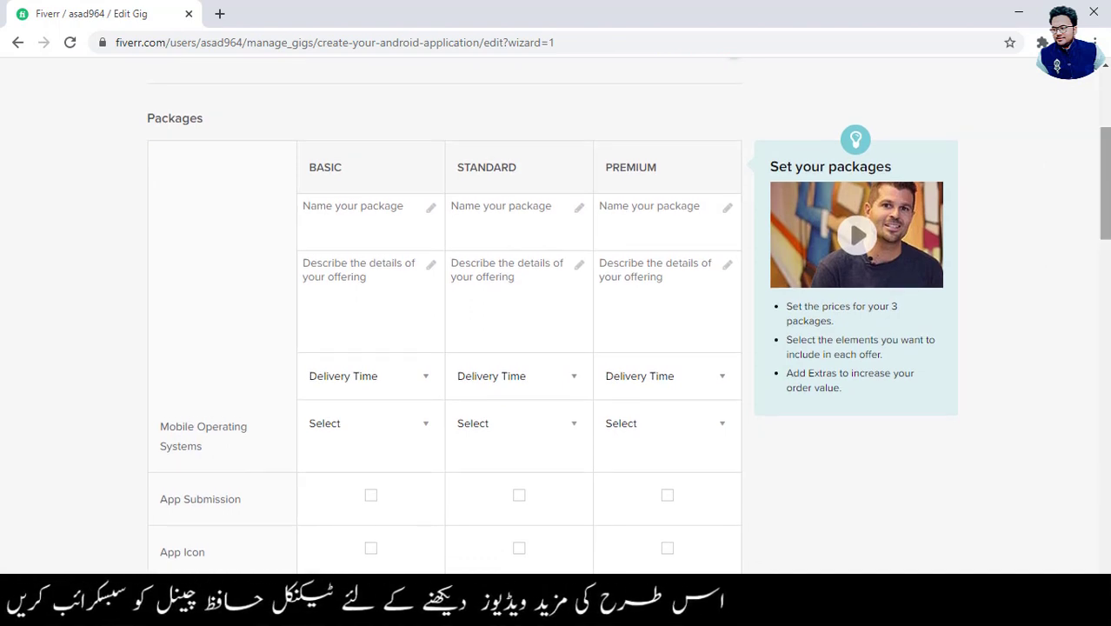
{"action": "left_click", "coordinate": [648, 206]}
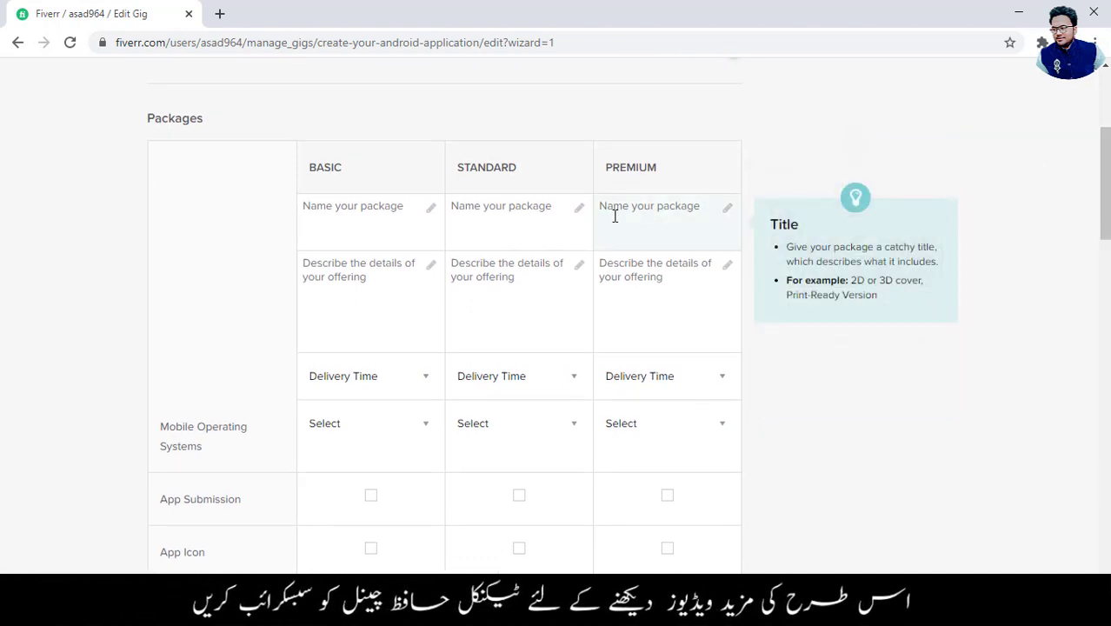
{"action": "left_click", "coordinate": [436, 197]}
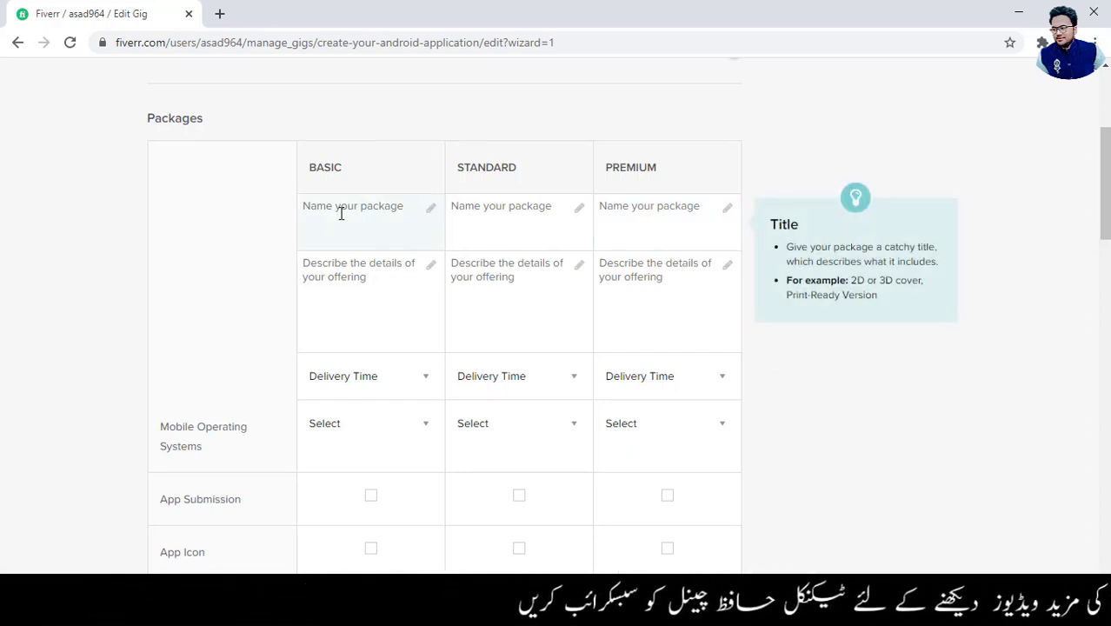
{"action": "left_click", "coordinate": [430, 207]}
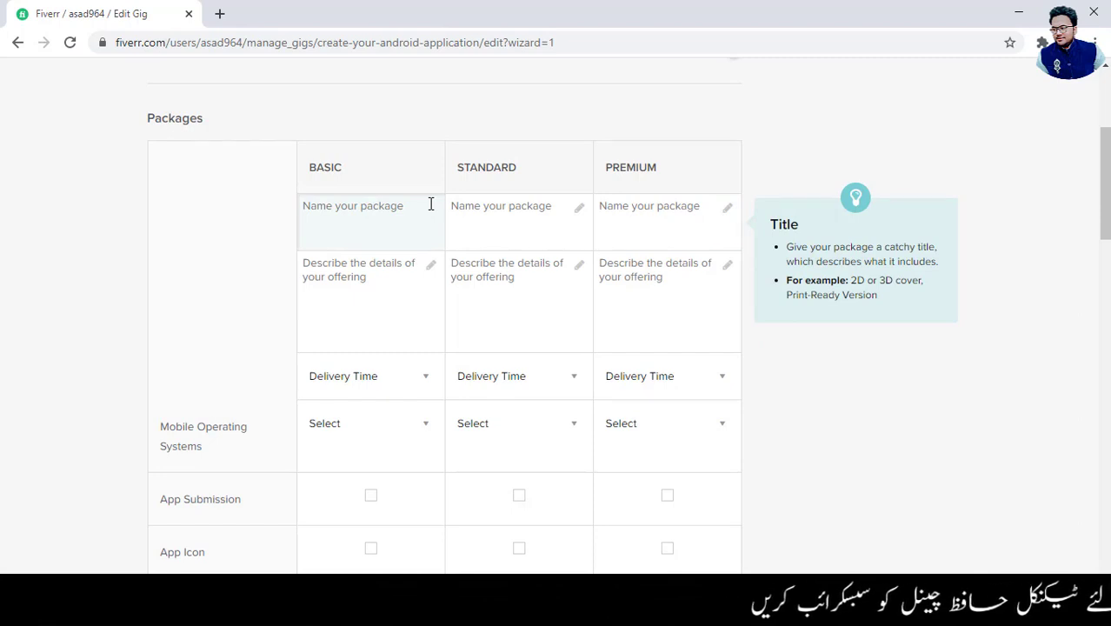
{"action": "type", "text": "basic"}
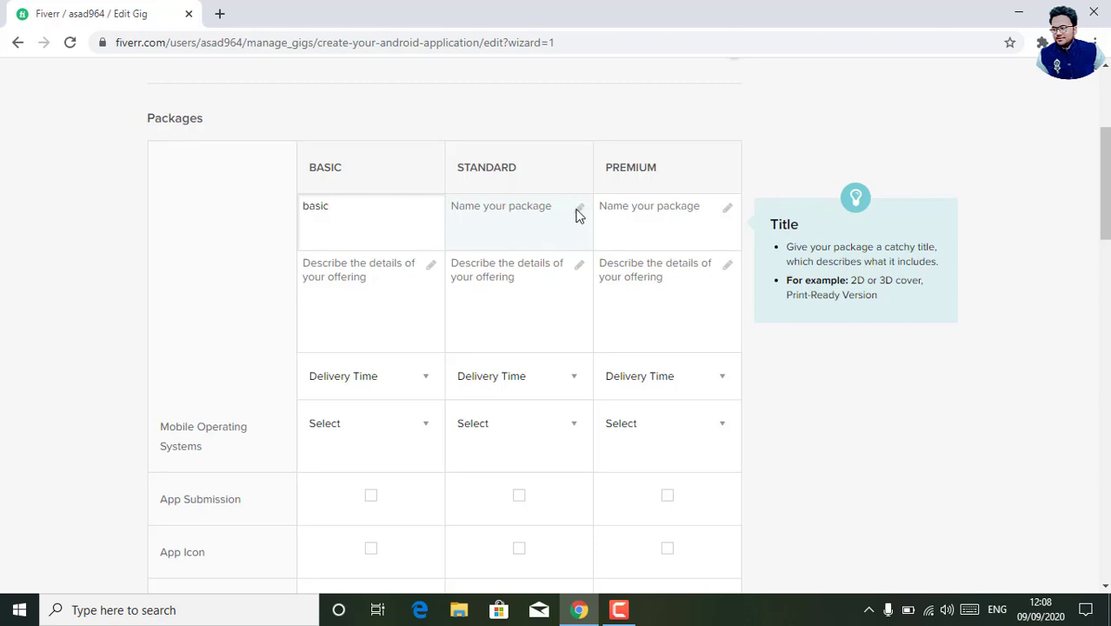
- Name the Standard package "standard" and the Premium package "premium"
{"action": "left_click", "coordinate": [577, 209]}
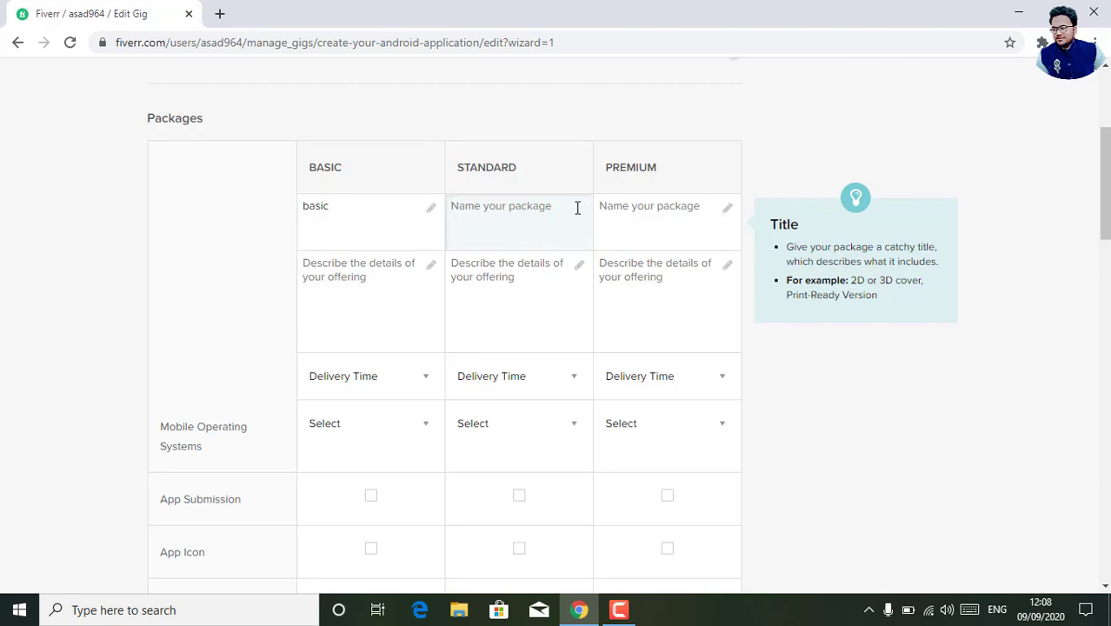
{"action": "type", "text": "s"}
{"action": "key", "text": "BackSpace"}
{"action": "key", "text": "BackSpace"}
{"action": "left_click", "coordinate": [630, 218]}
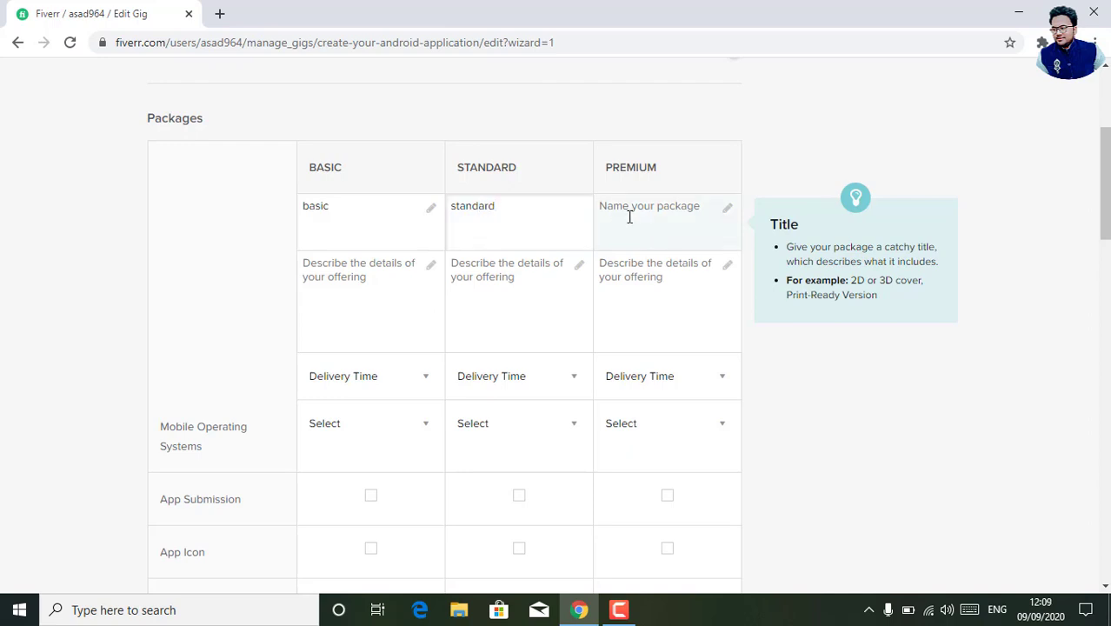
{"action": "left_click", "coordinate": [725, 209]}
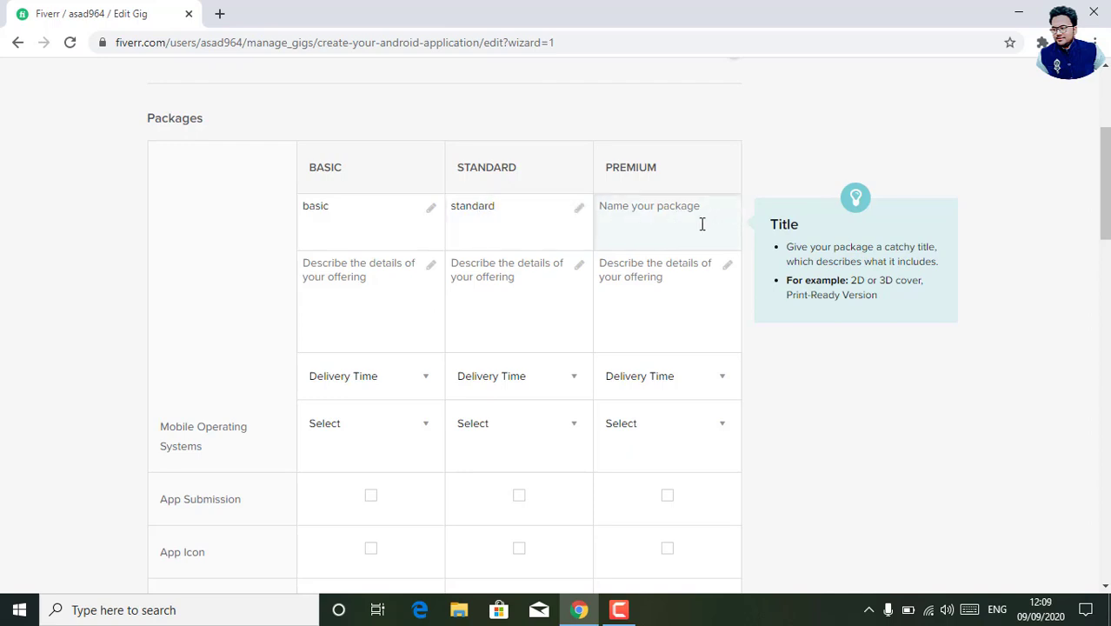
{"action": "type", "text": "premimu"}
{"action": "key", "text": "BackSpace"}
{"action": "type", "text": "um"}
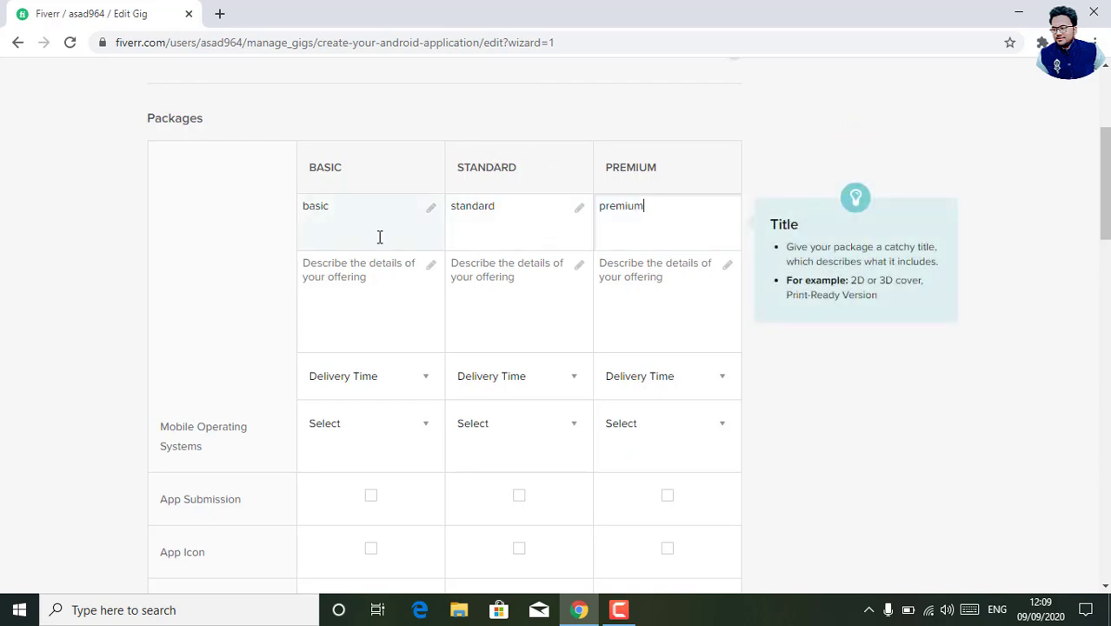
- Describe the Basic package's offering as "i will create your android application"
{"action": "left_click", "coordinate": [358, 297]}
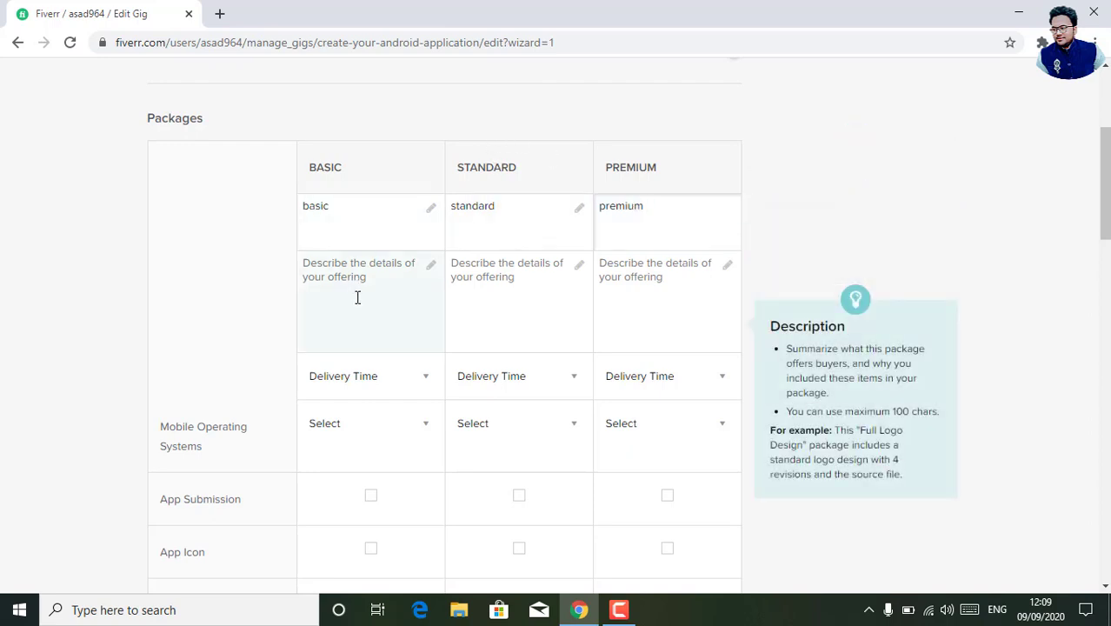
{"action": "left_click", "coordinate": [428, 273]}
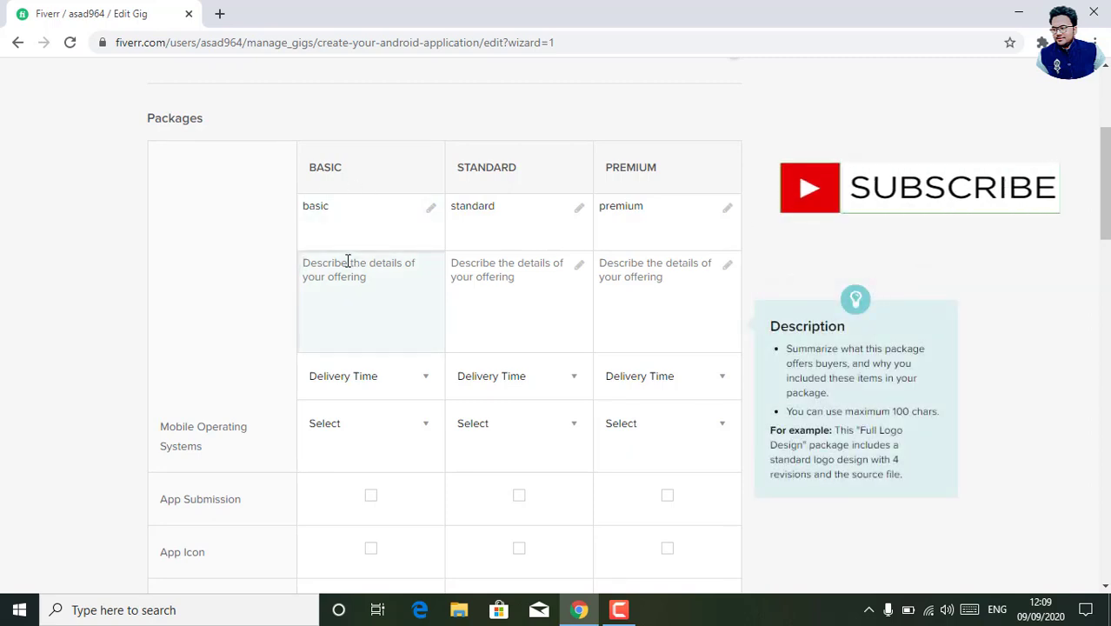
{"action": "type", "text": "i will create your android a"}
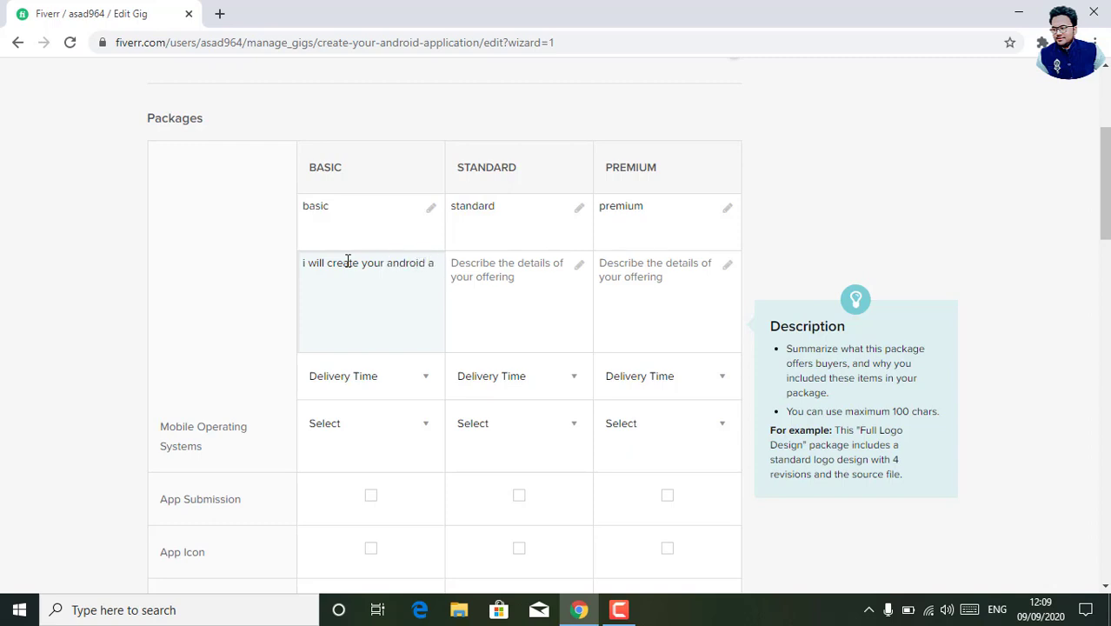
{"action": "type", "text": "pplication"}
- Copy the Basic package's description "i will create your android application" into the Standard and Premium packages
{"action": "left_click", "coordinate": [579, 270]}
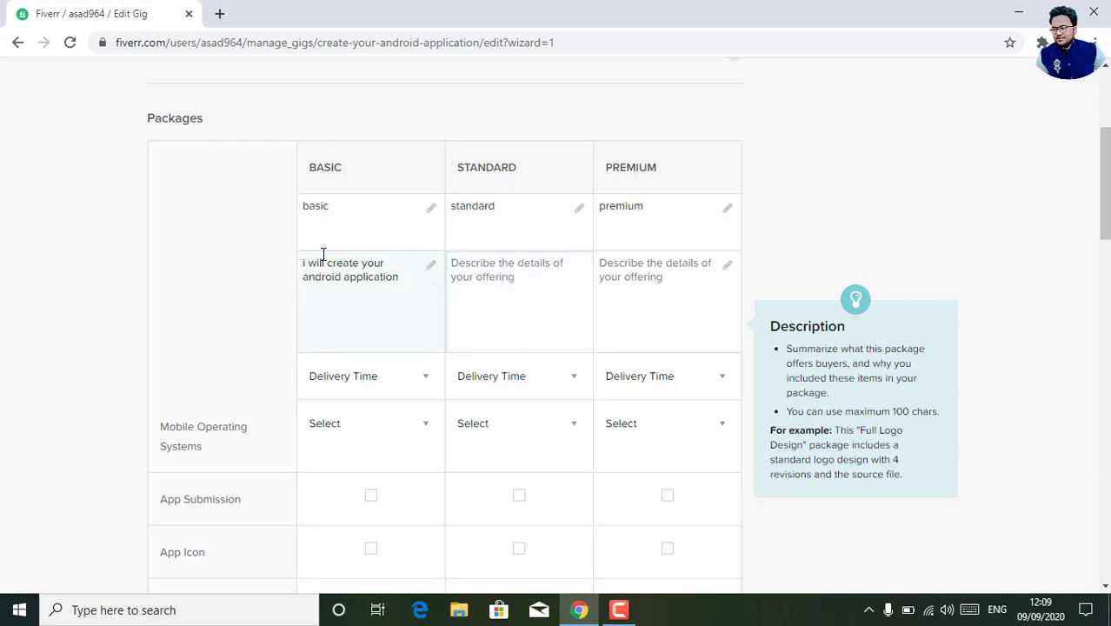
{"action": "left_click", "coordinate": [406, 280]}
{"action": "key", "text": "ctrl+a"}
{"action": "key", "text": "ctrl+c"}
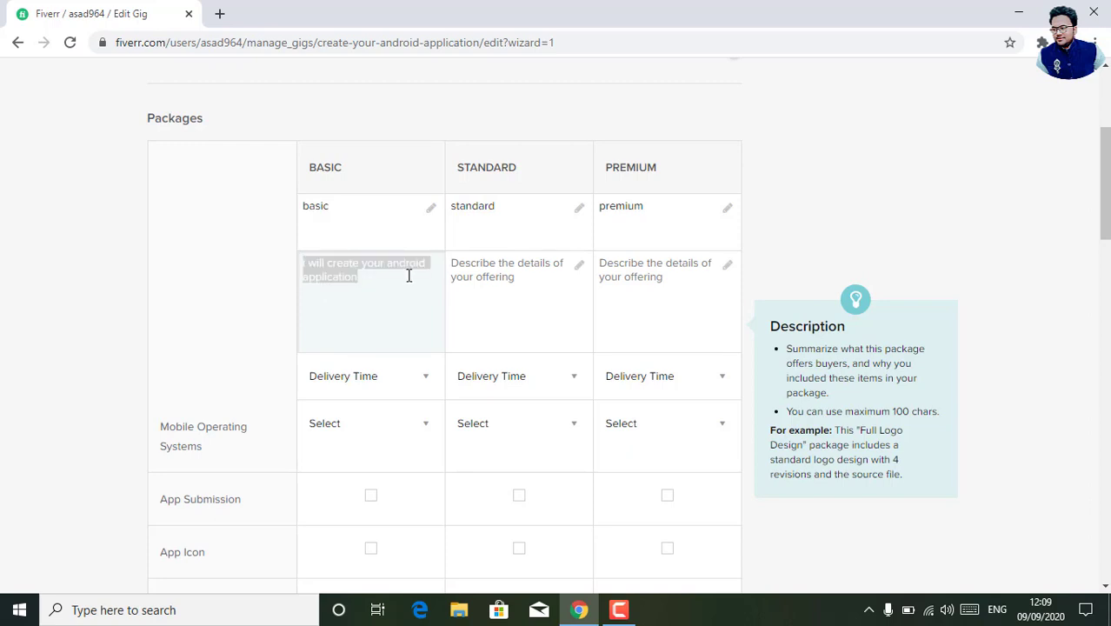
{"action": "left_click", "coordinate": [495, 270]}
{"action": "key", "text": "ctrl+v"}
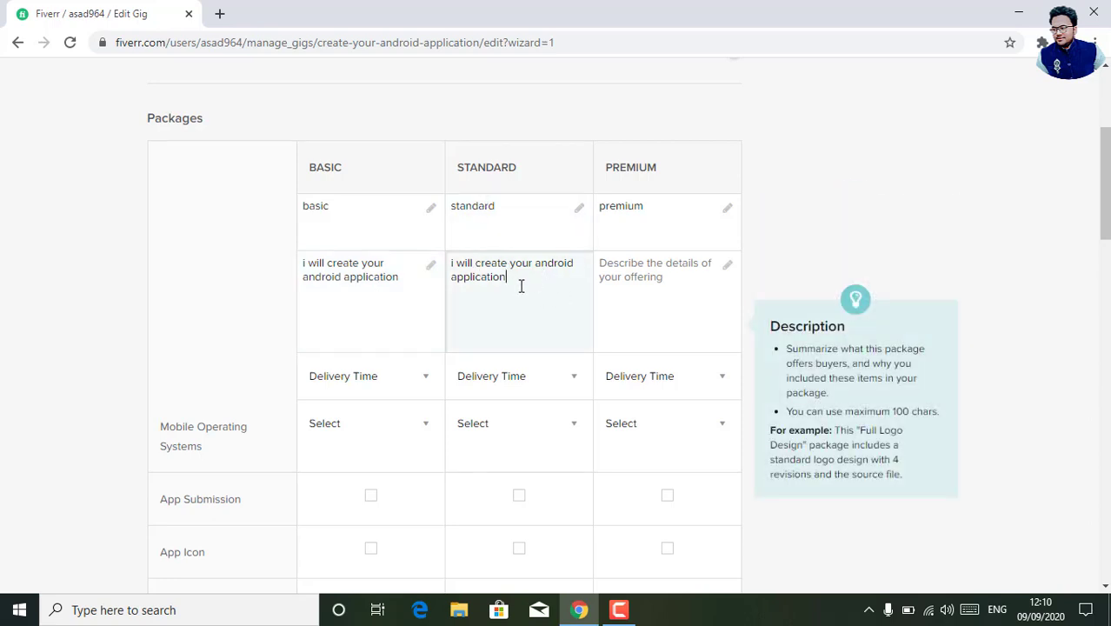
{"action": "left_click", "coordinate": [662, 293]}
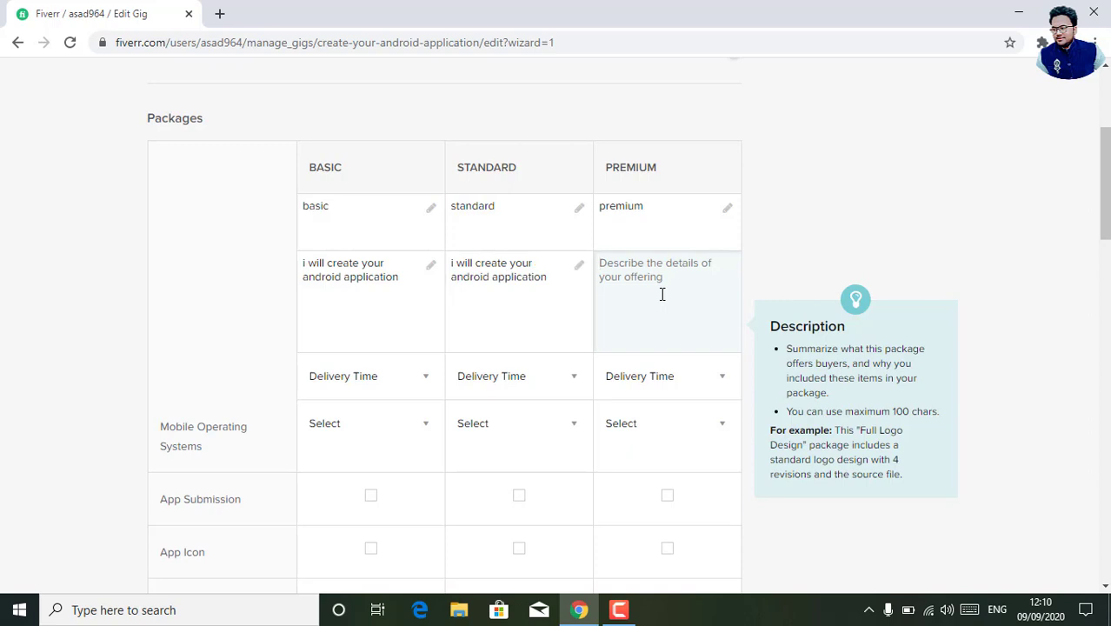
{"action": "key", "text": "ctrl+v"}
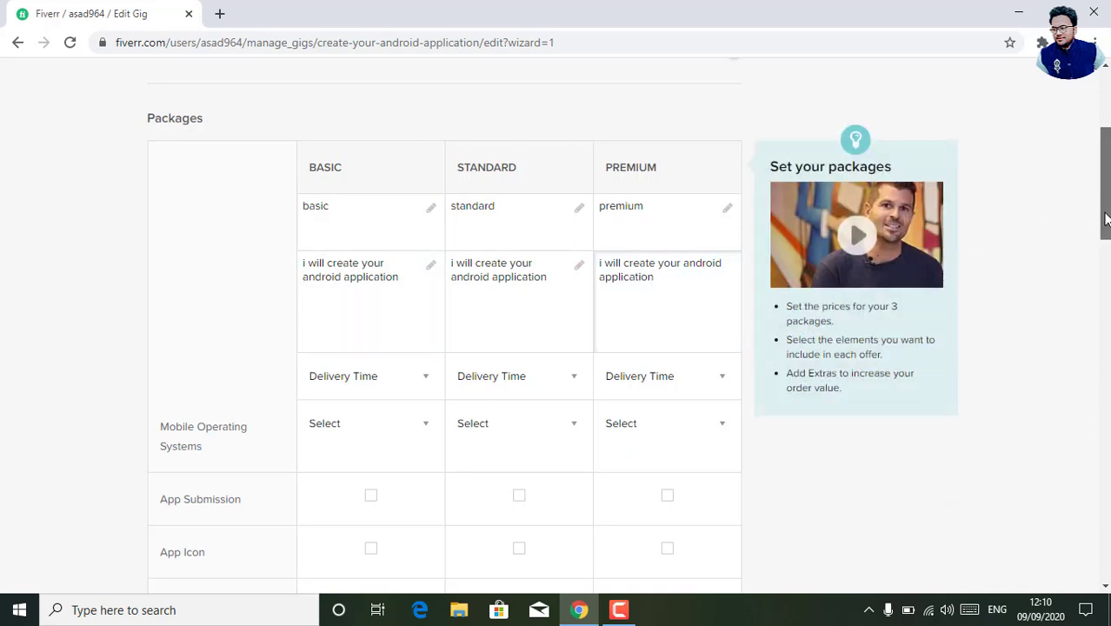
- Set the delivery time to 4 days for Basic, 2 days for Standard and 1 day for Premium
{"action": "left_click_drag", "start_coordinate": [1106, 219], "coordinate": [1107, 249]}
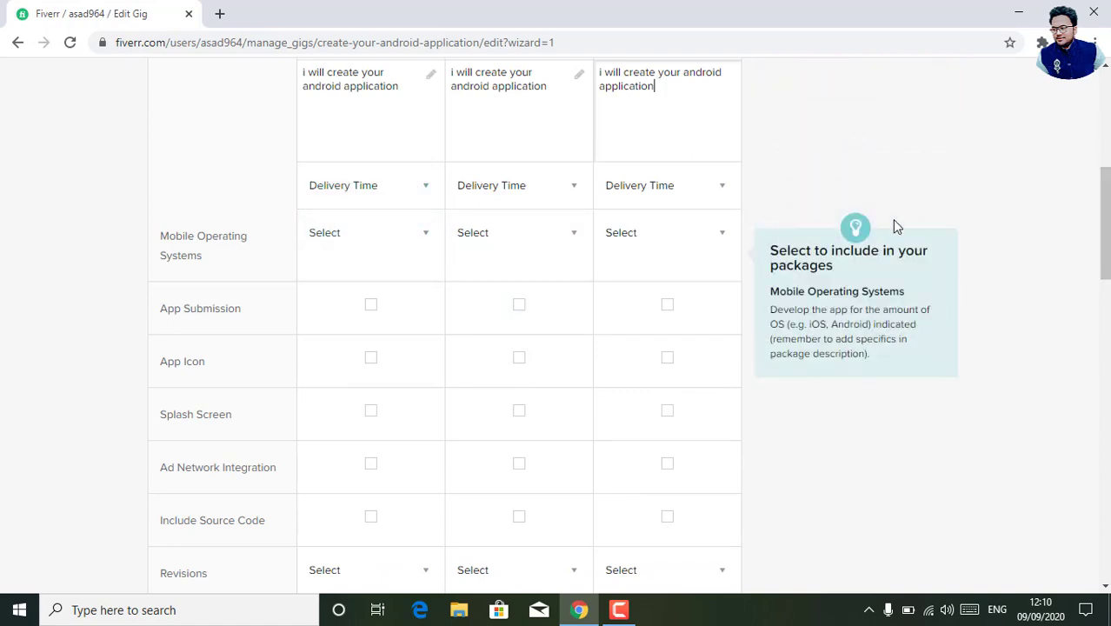
{"action": "left_click_drag", "start_coordinate": [1106, 201], "coordinate": [1107, 174]}
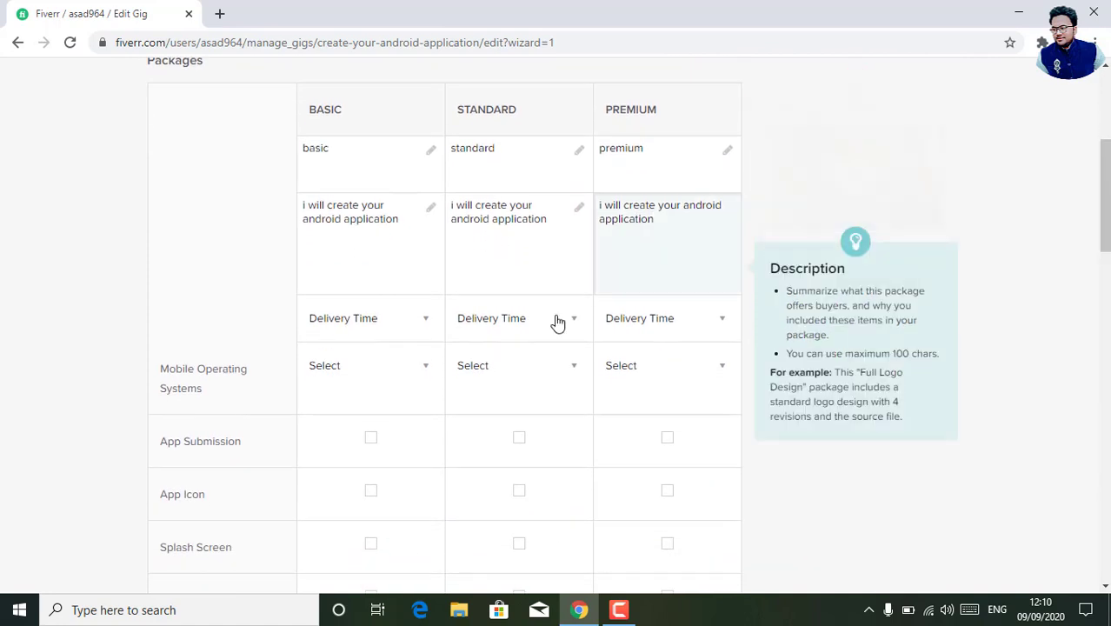
{"action": "left_click", "coordinate": [415, 323]}
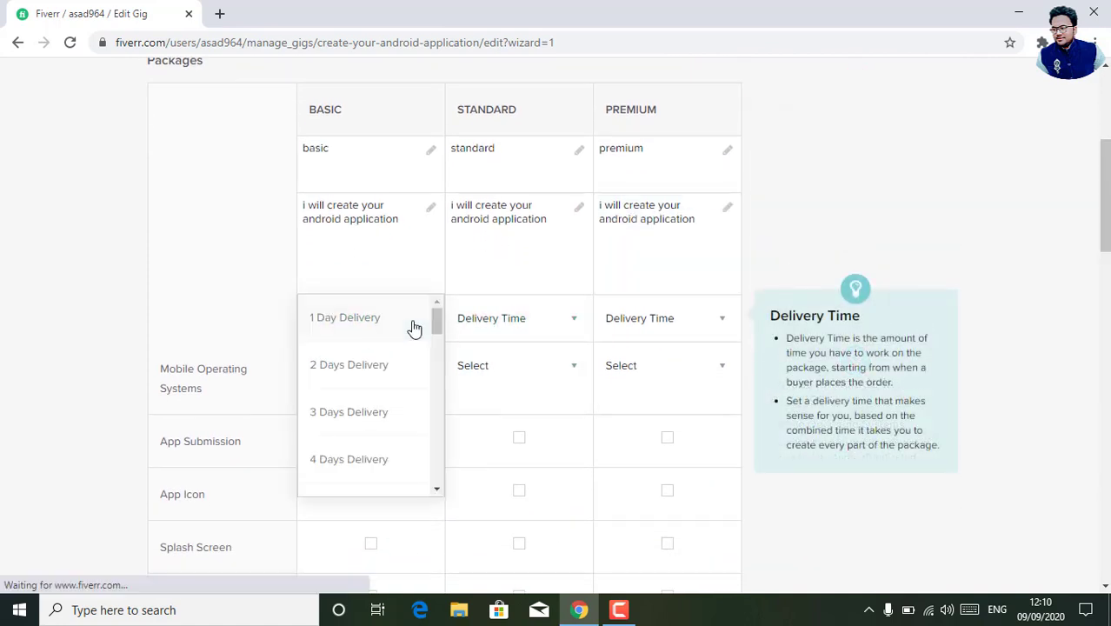
{"action": "left_click", "coordinate": [349, 459]}
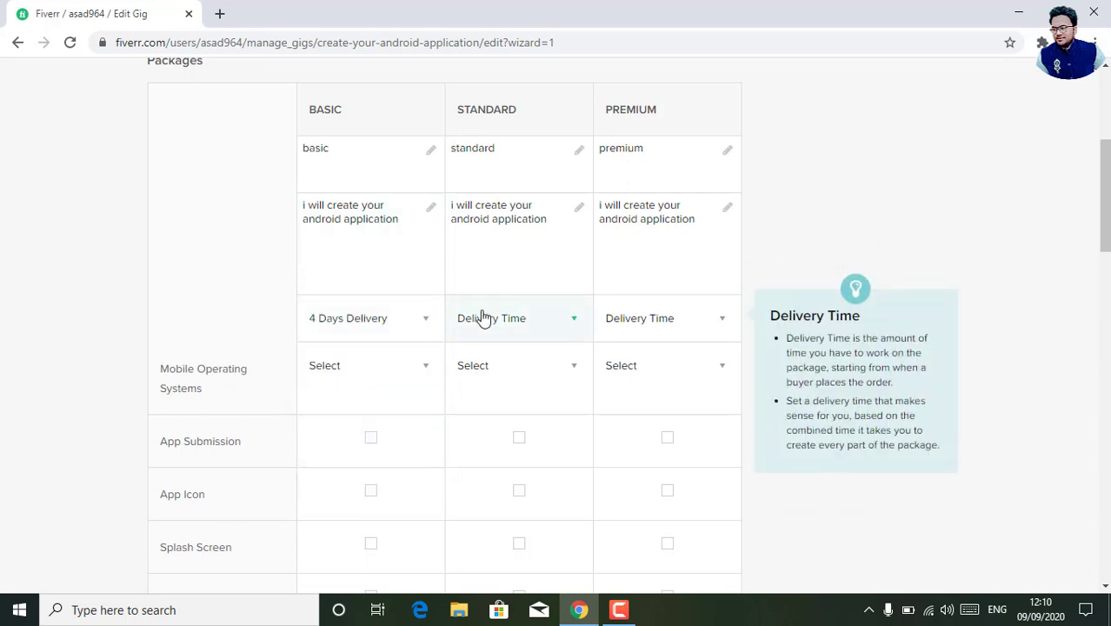
{"action": "left_click", "coordinate": [533, 321]}
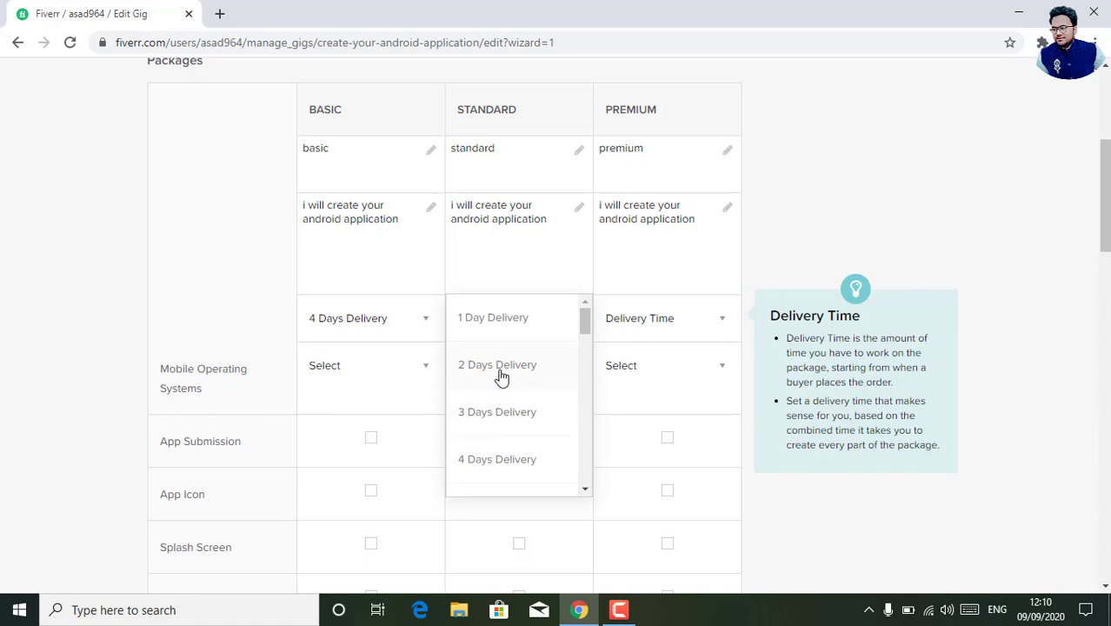
{"action": "left_click", "coordinate": [500, 367]}
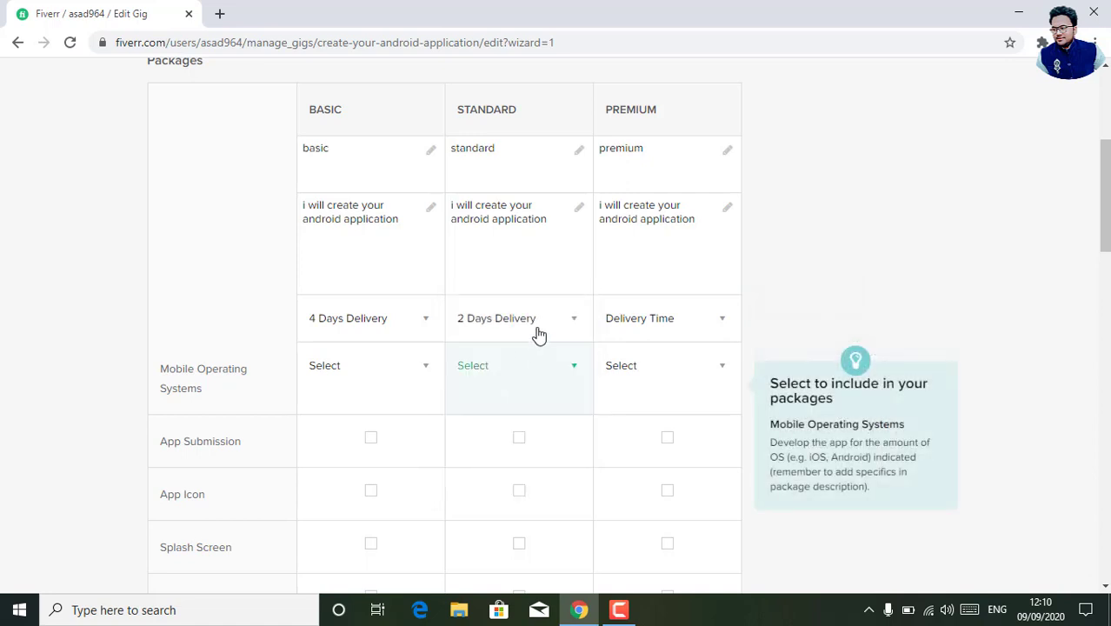
{"action": "left_click", "coordinate": [705, 336]}
{"action": "left_click", "coordinate": [654, 322]}
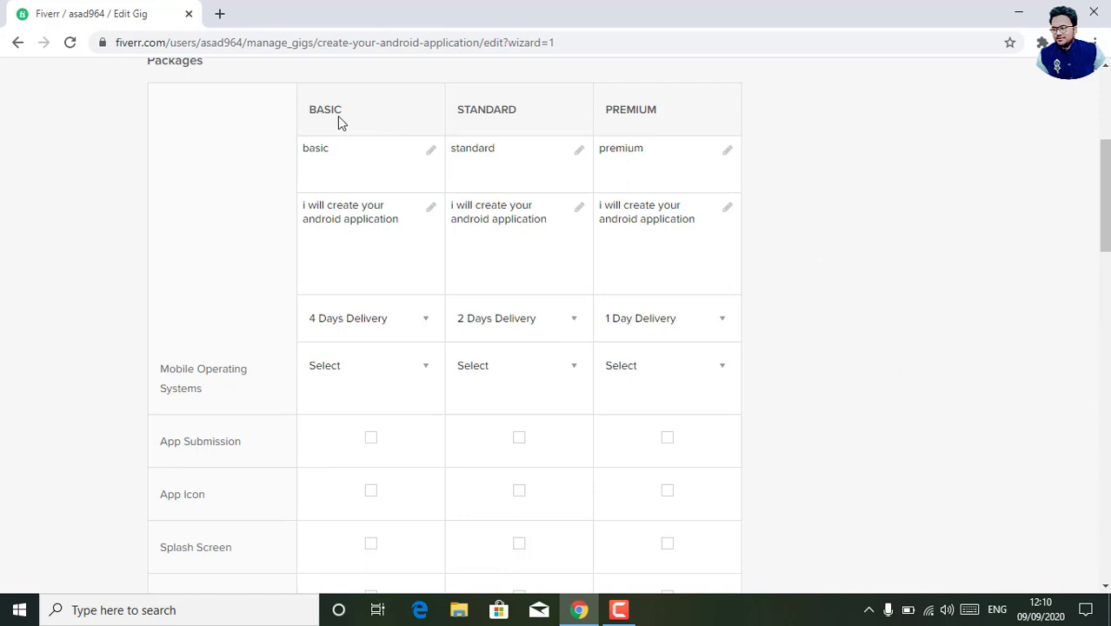
{"action": "left_click_drag", "start_coordinate": [334, 111], "coordinate": [288, 113]}
{"action": "left_click_drag", "start_coordinate": [520, 111], "coordinate": [453, 119]}
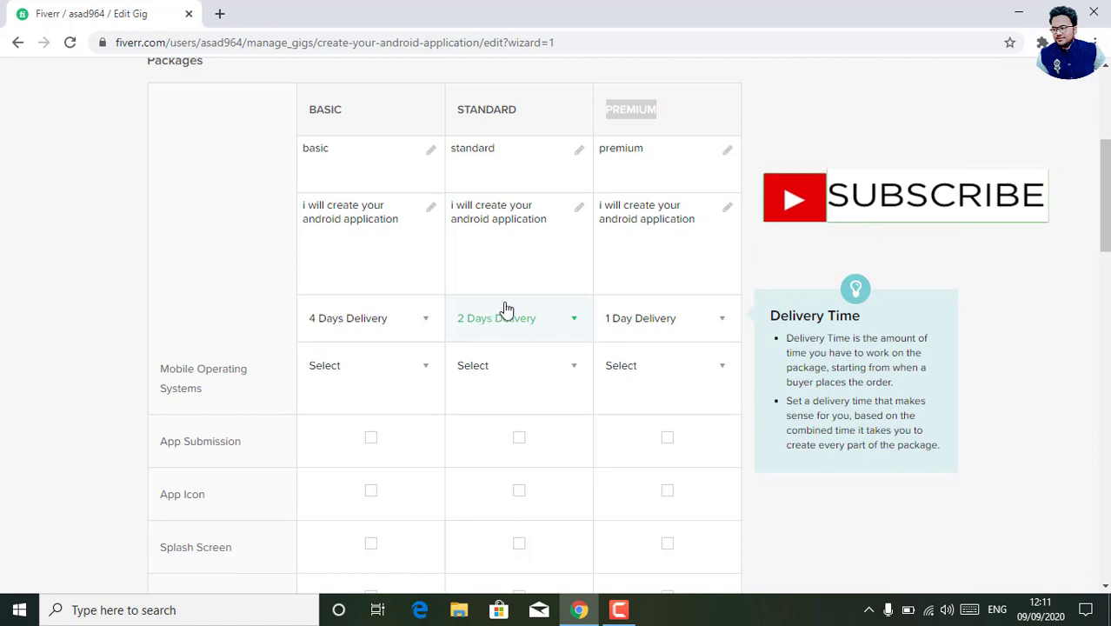
- Set the number of mobile operating systems to 1 in the Basic, Standard and Premium packages
{"action": "left_click", "coordinate": [314, 366]}
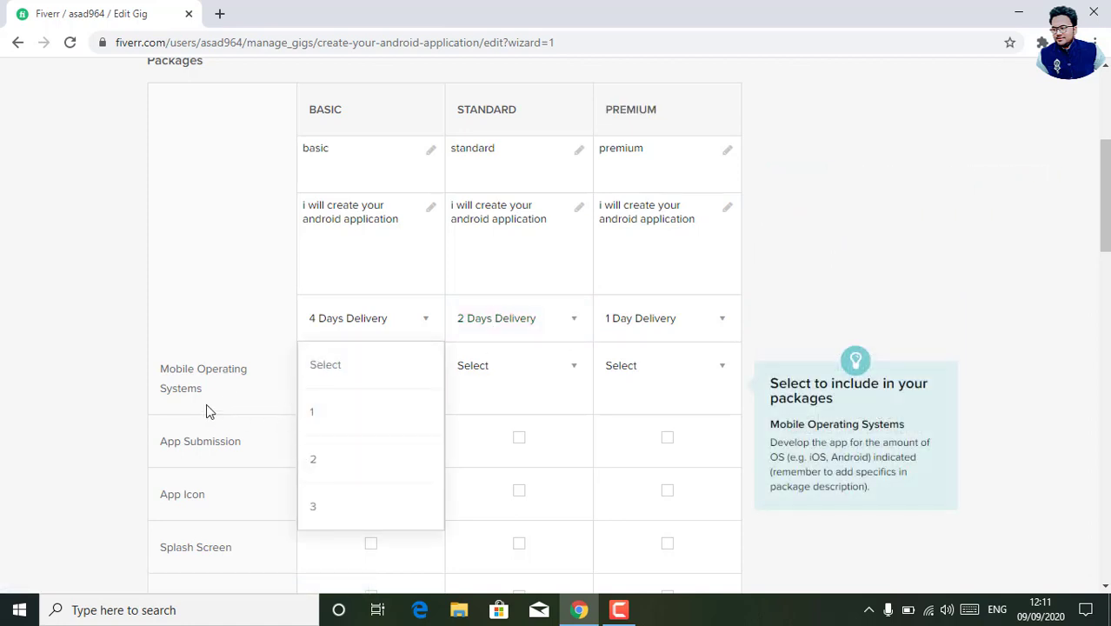
{"action": "left_click", "coordinate": [344, 415]}
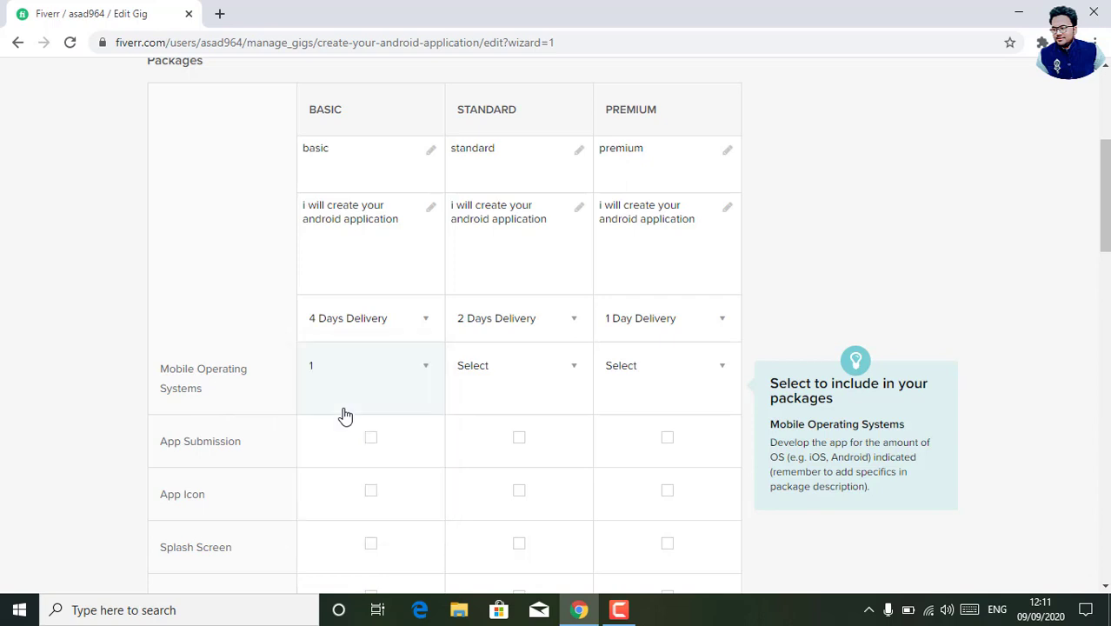
{"action": "left_click", "coordinate": [508, 353]}
{"action": "left_click", "coordinate": [480, 391]}
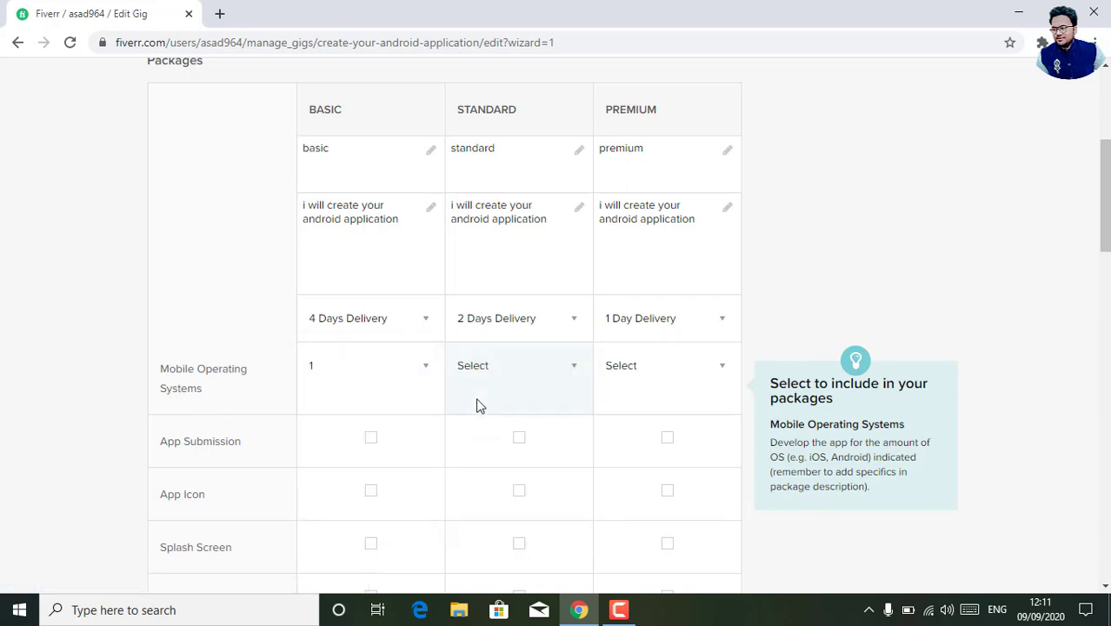
{"action": "left_click", "coordinate": [499, 381]}
{"action": "left_click", "coordinate": [499, 419]}
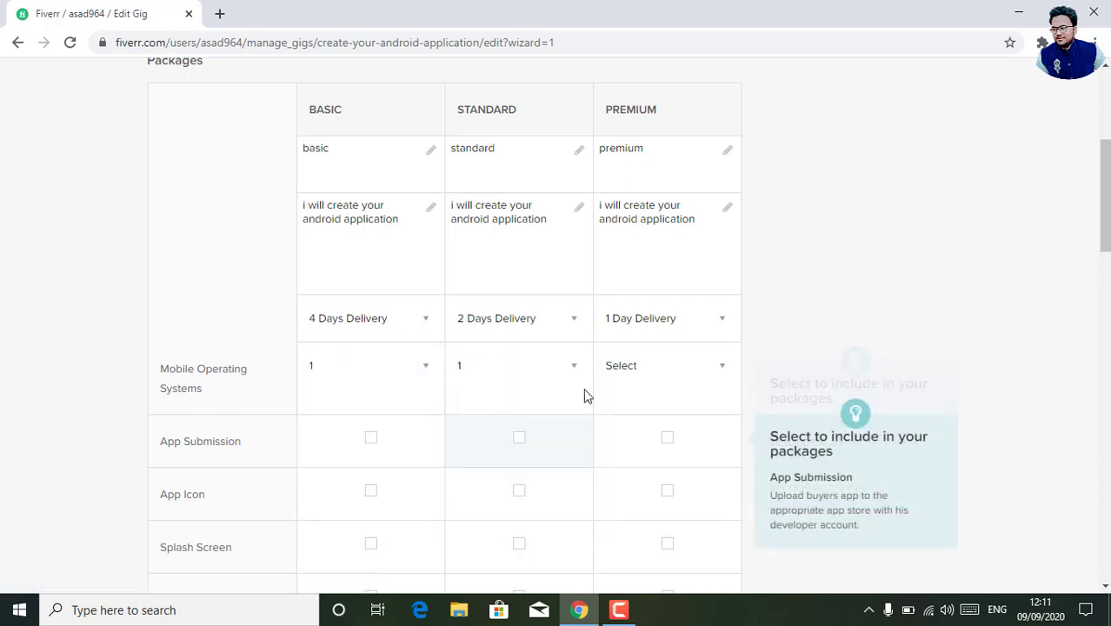
{"action": "left_click", "coordinate": [640, 380]}
{"action": "left_click", "coordinate": [607, 415]}
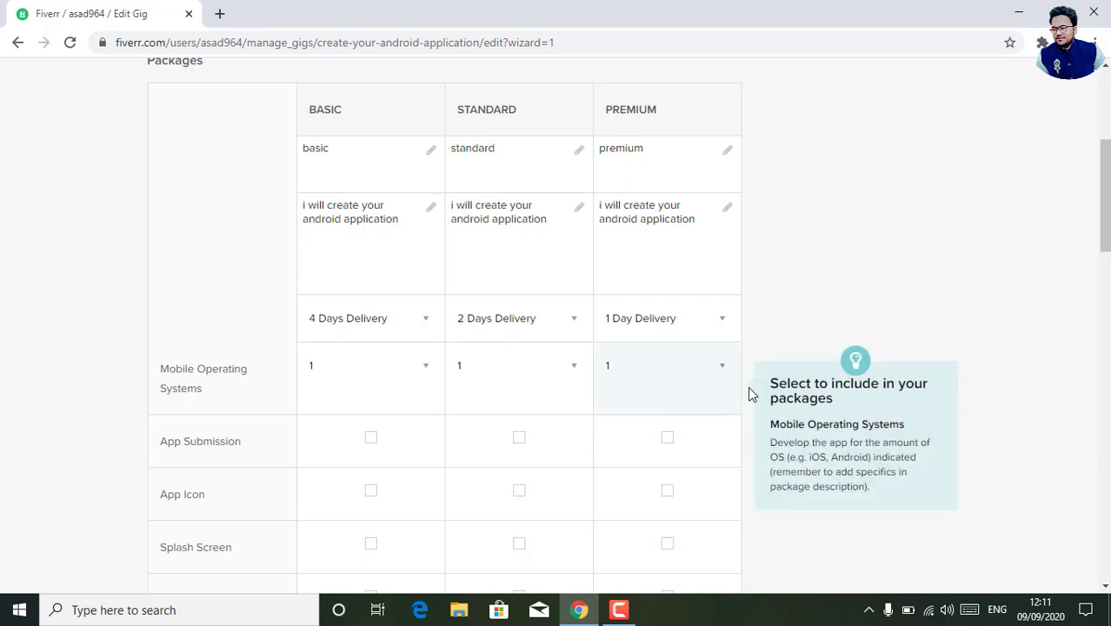
- Include the app icon and splash screen in all three packages
{"action": "scroll", "coordinate": [588, 240], "scroll_direction": "down", "scroll_amount": 3}
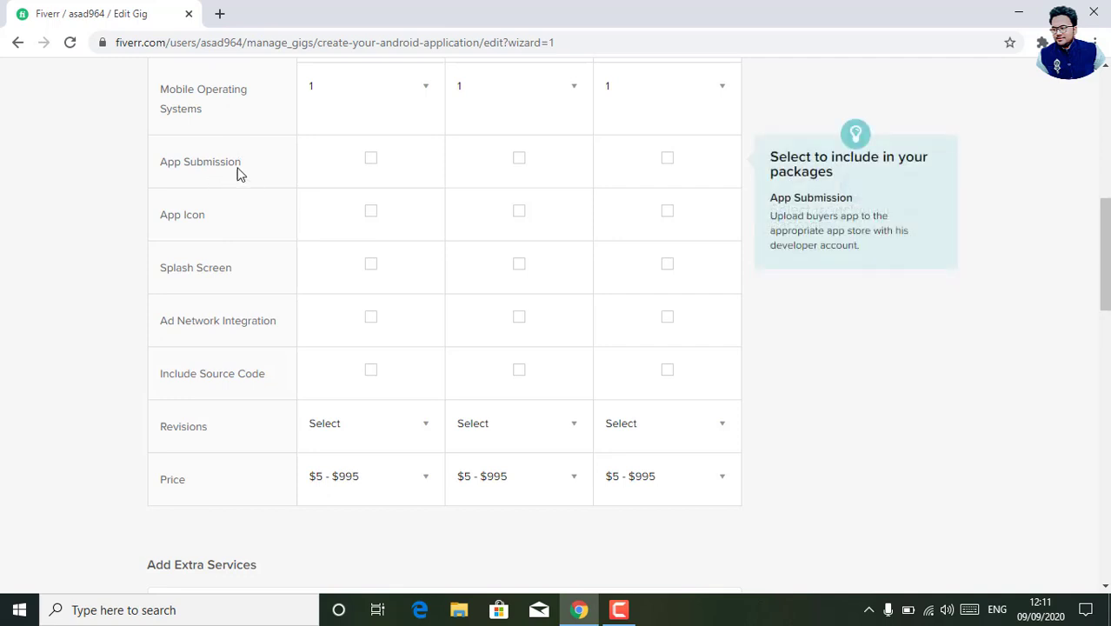
{"action": "left_click", "coordinate": [368, 215]}
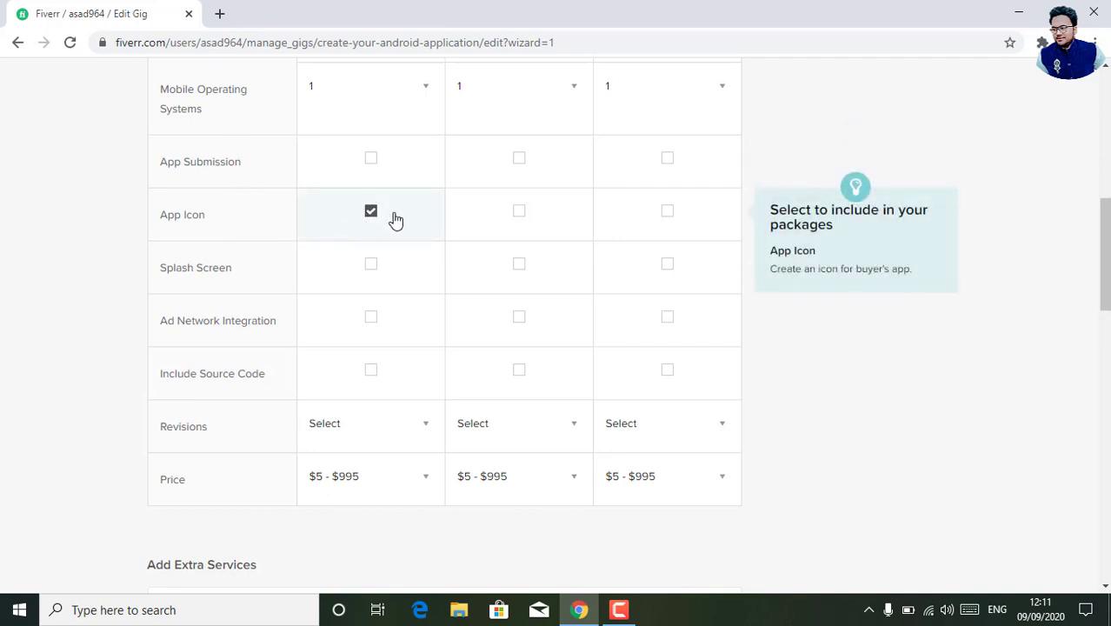
{"action": "left_click", "coordinate": [522, 215]}
{"action": "left_click", "coordinate": [667, 215]}
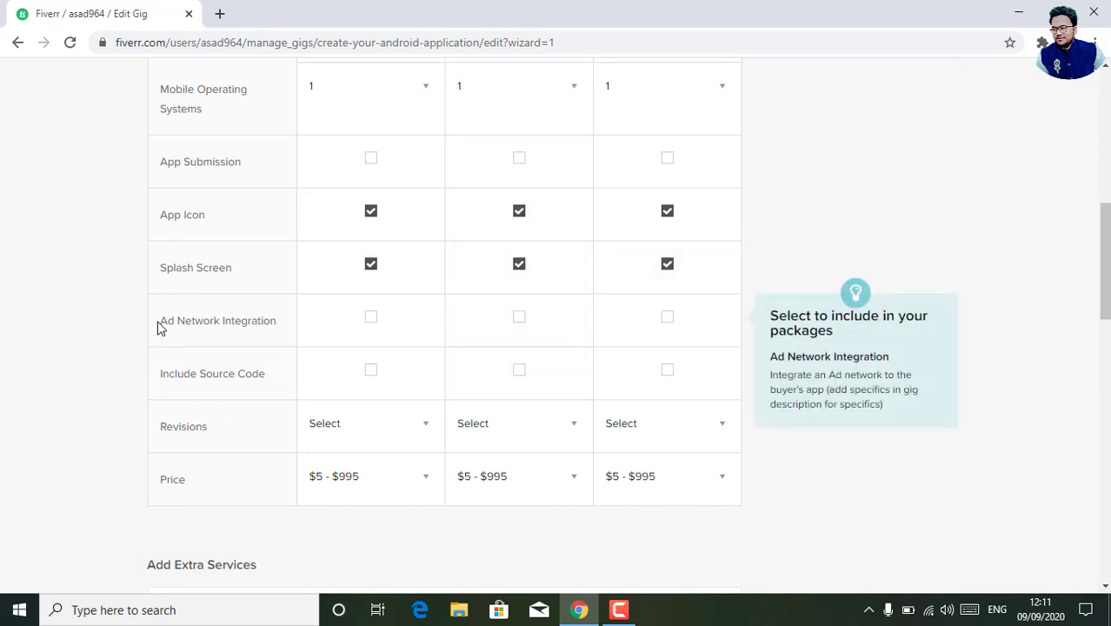
- Include ad network integration in the Standard and Premium packages, and source code in the Premium package only
{"action": "left_click_drag", "start_coordinate": [162, 323], "coordinate": [279, 325]}
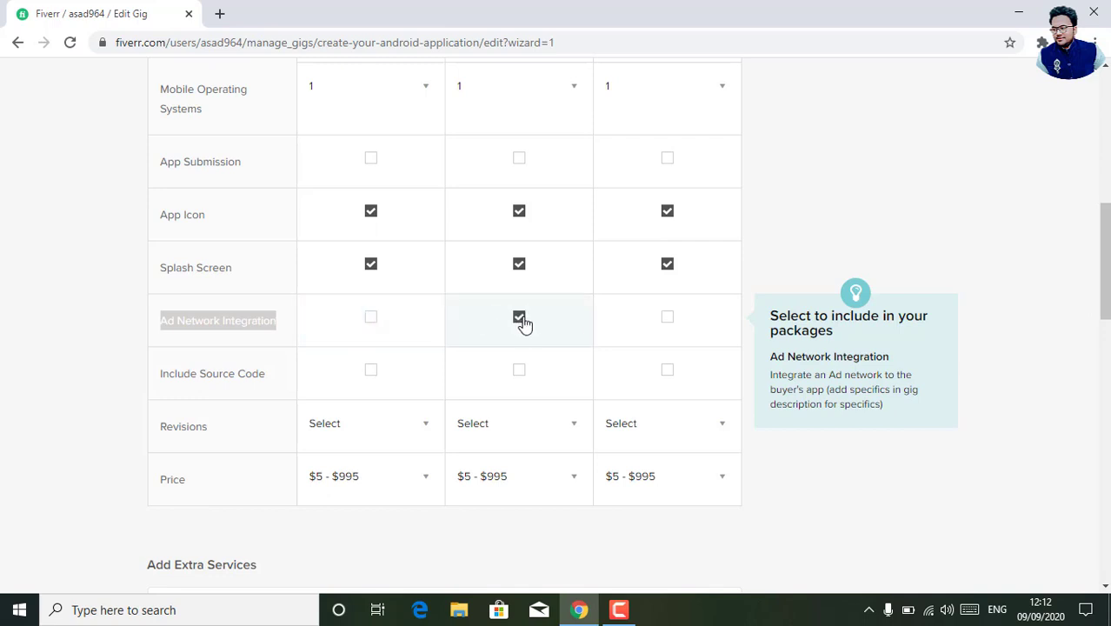
{"action": "left_click", "coordinate": [667, 318]}
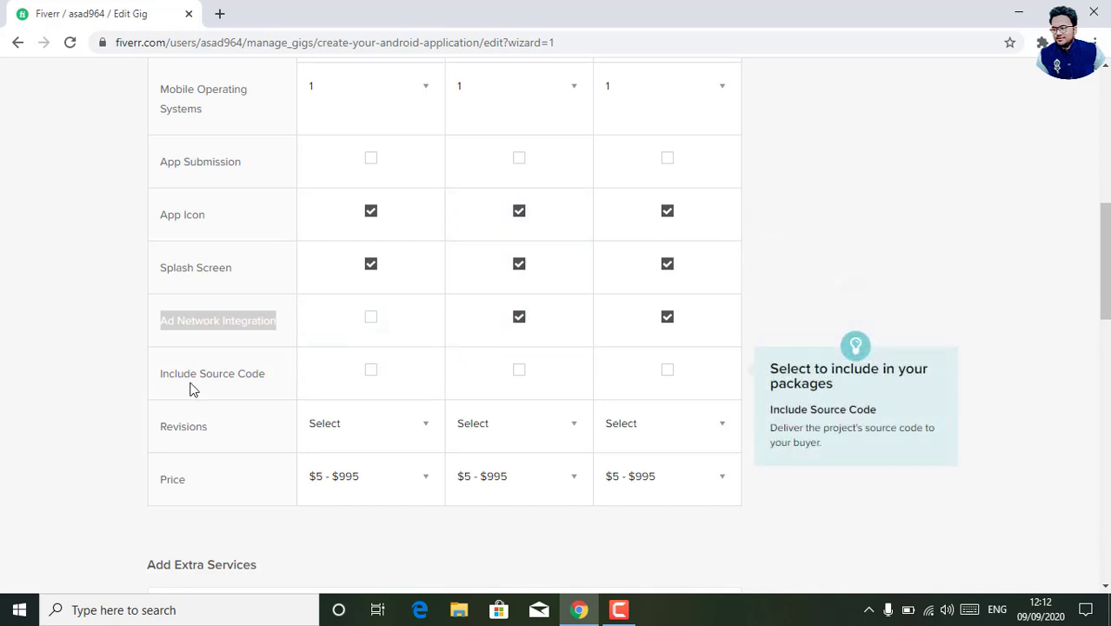
{"action": "left_click_drag", "start_coordinate": [160, 379], "coordinate": [263, 372]}
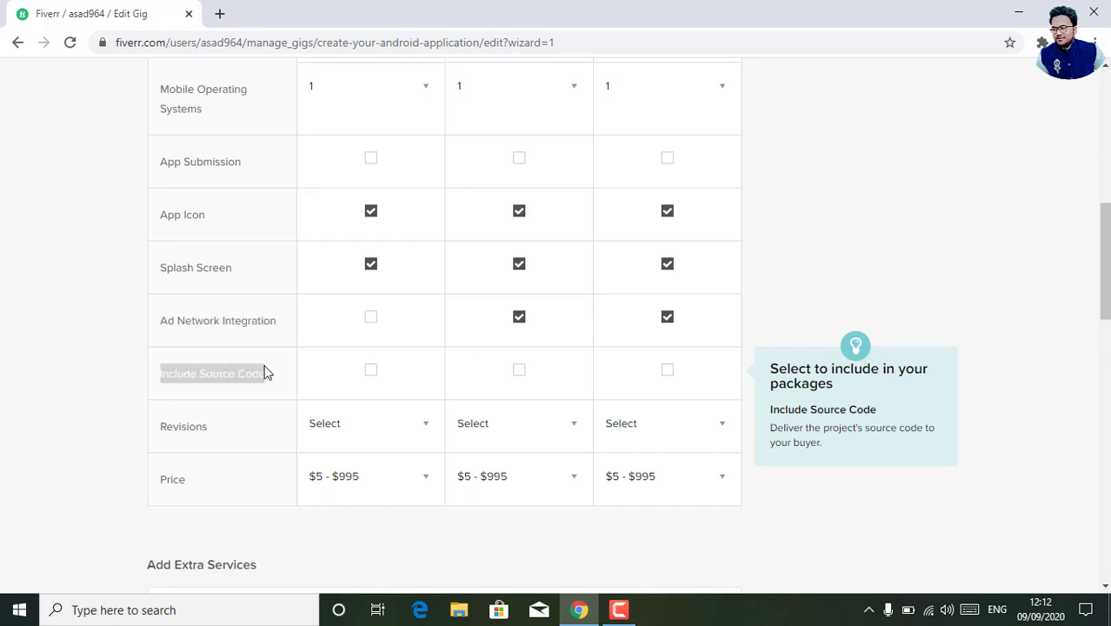
{"action": "left_click", "coordinate": [280, 383]}
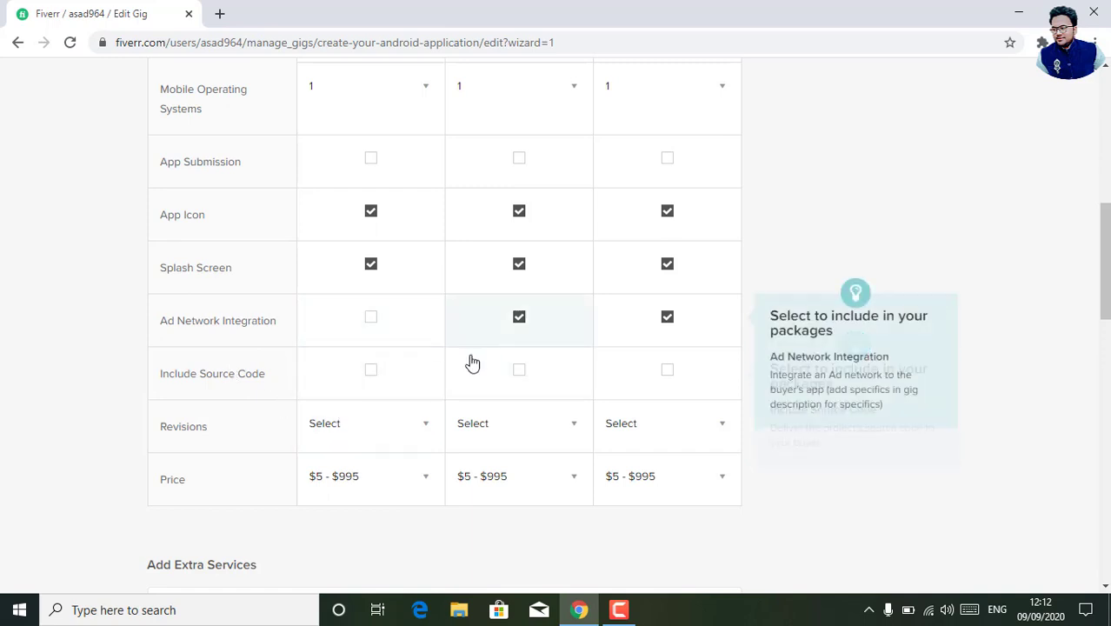
{"action": "left_click", "coordinate": [675, 371]}
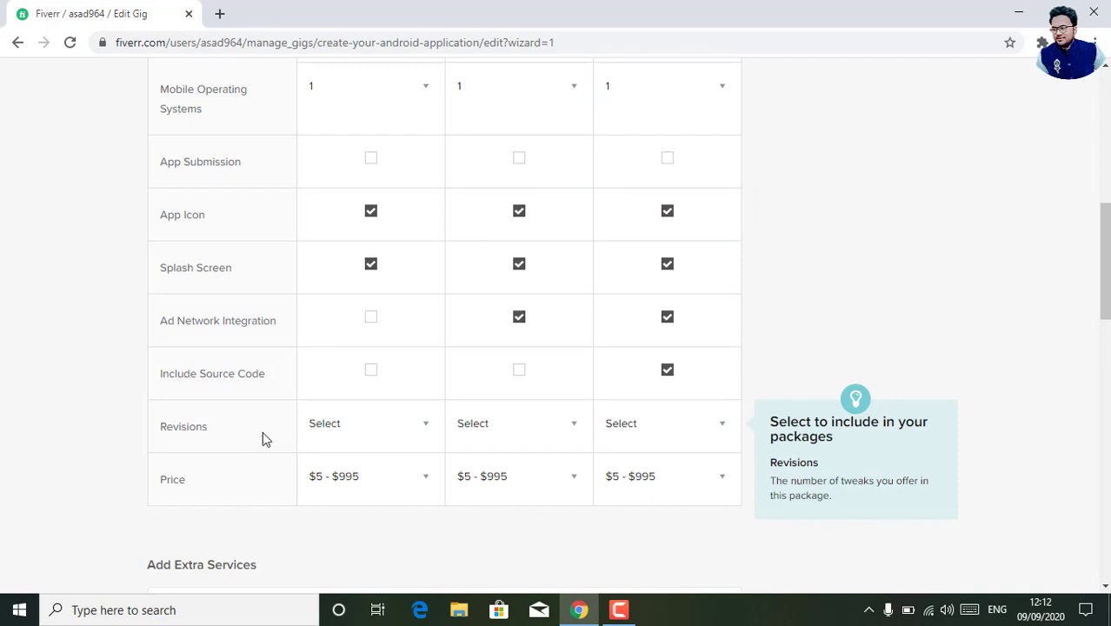
- Set the revisions to 0 for Basic, 2 for Standard and Unlimited for Premium
{"action": "left_click", "coordinate": [342, 432]}
{"action": "left_click", "coordinate": [322, 477]}
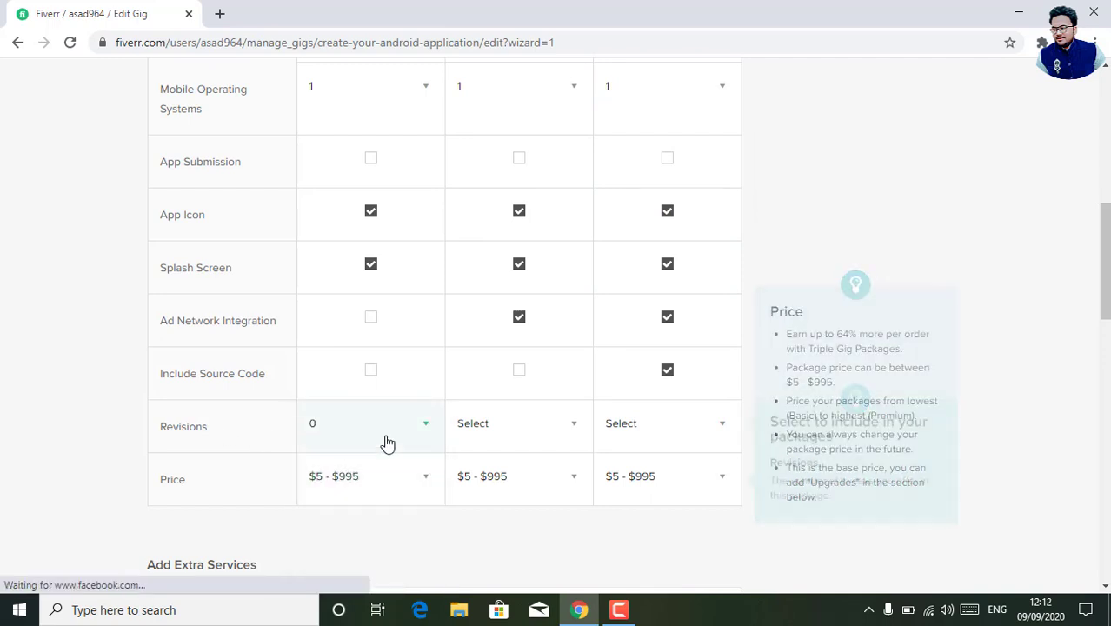
{"action": "left_click", "coordinate": [480, 440]}
{"action": "left_click", "coordinate": [508, 514]}
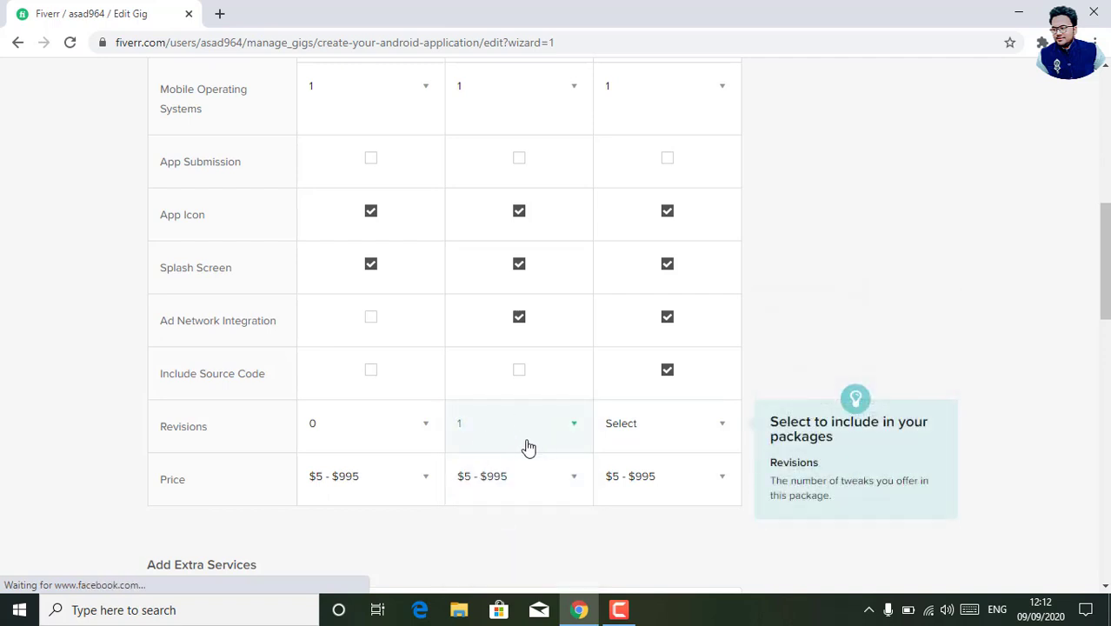
{"action": "left_click", "coordinate": [528, 439]}
{"action": "left_click", "coordinate": [495, 564]}
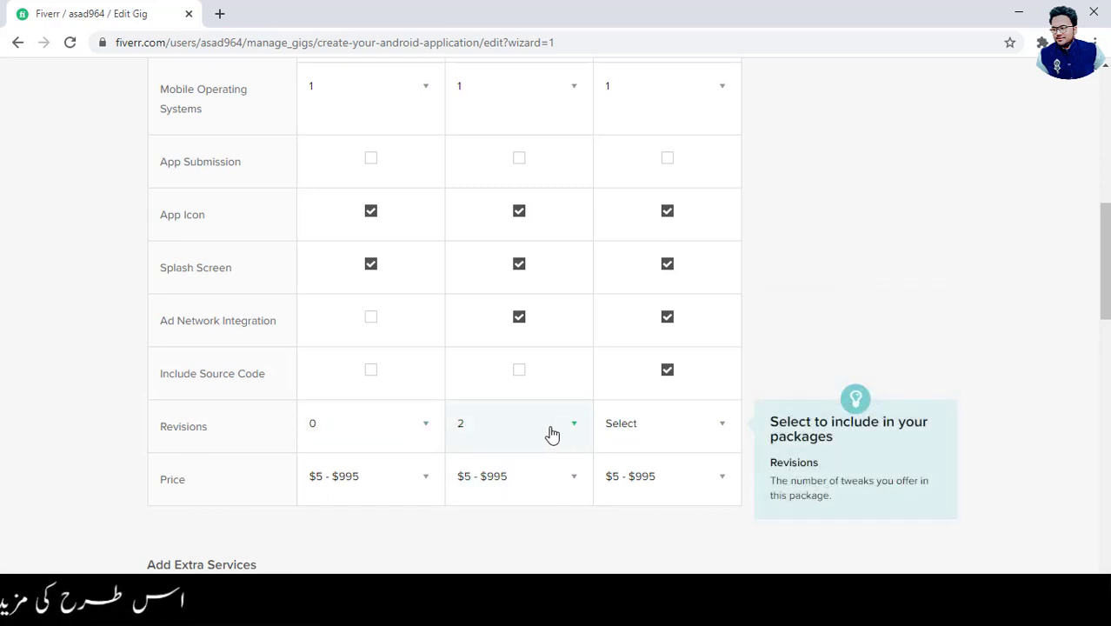
{"action": "left_click", "coordinate": [709, 450]}
{"action": "left_click_drag", "start_coordinate": [733, 460], "coordinate": [762, 600]}
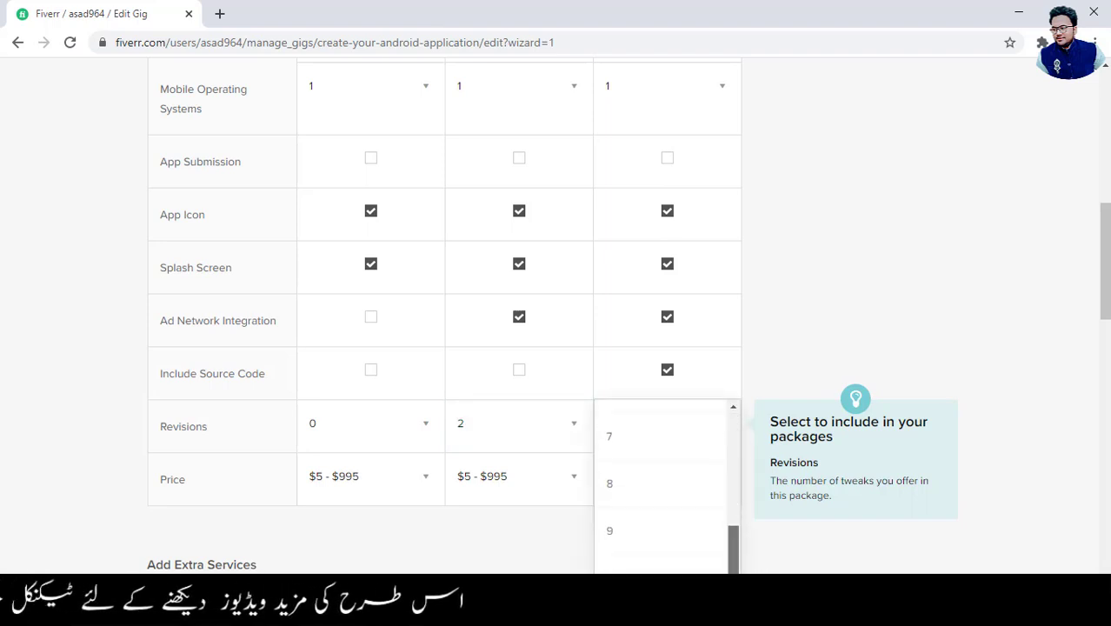
{"action": "left_click", "coordinate": [635, 567]}
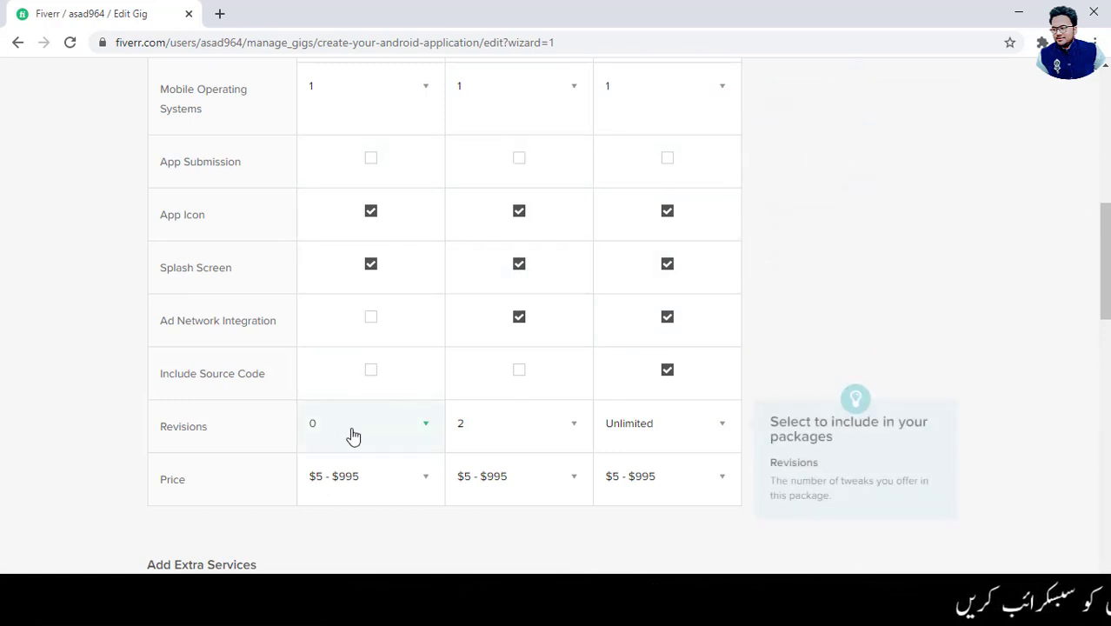
- Price the Basic package at $10 and the Standard package at $25
{"action": "left_click", "coordinate": [409, 483]}
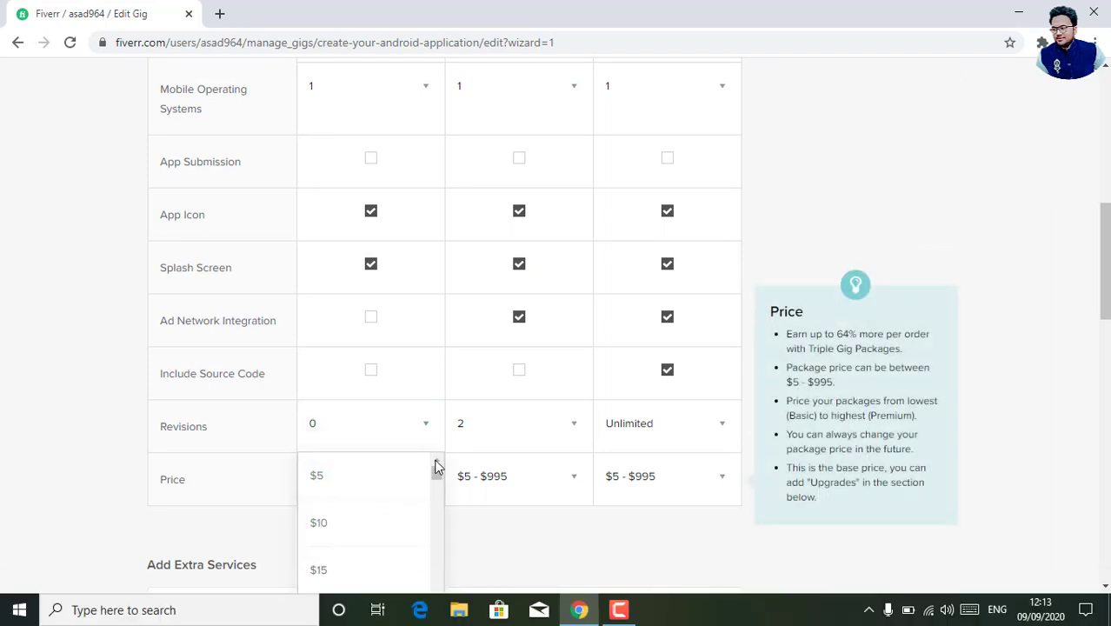
{"action": "key", "text": "Escape"}
{"action": "left_click", "coordinate": [351, 486]}
{"action": "left_click", "coordinate": [335, 532]}
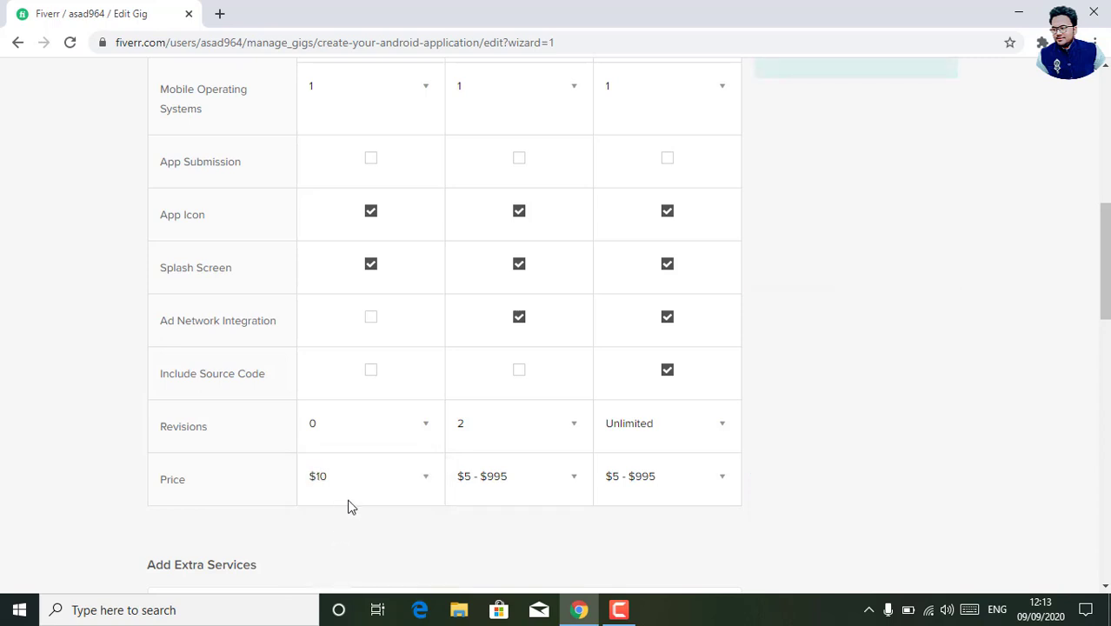
{"action": "left_click", "coordinate": [538, 476]}
{"action": "left_click_drag", "start_coordinate": [588, 474], "coordinate": [591, 484]}
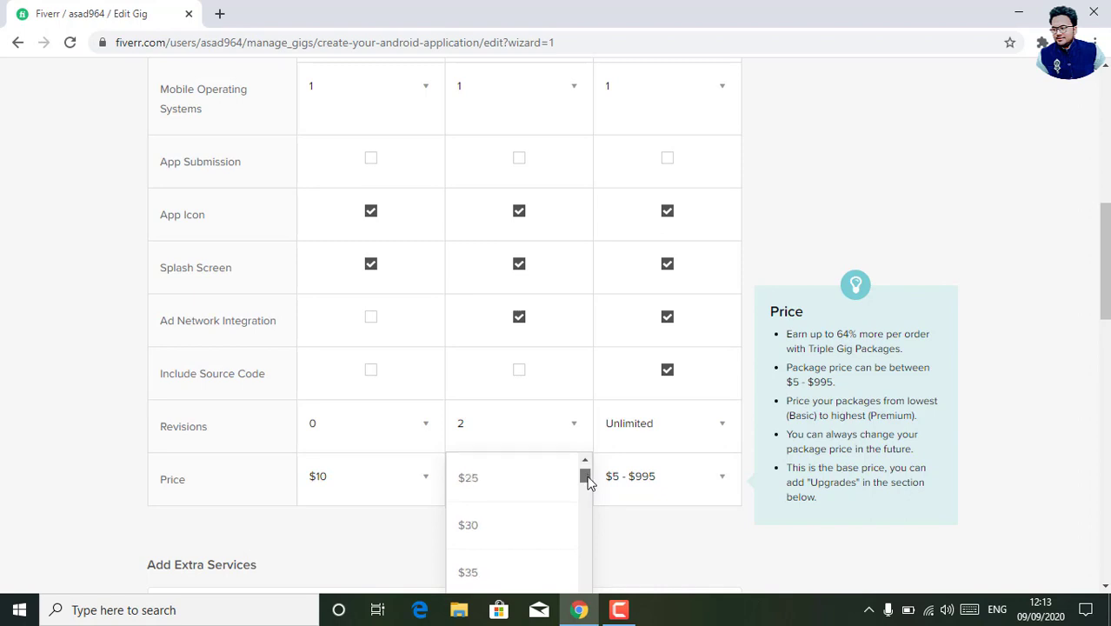
{"action": "left_click", "coordinate": [539, 492]}
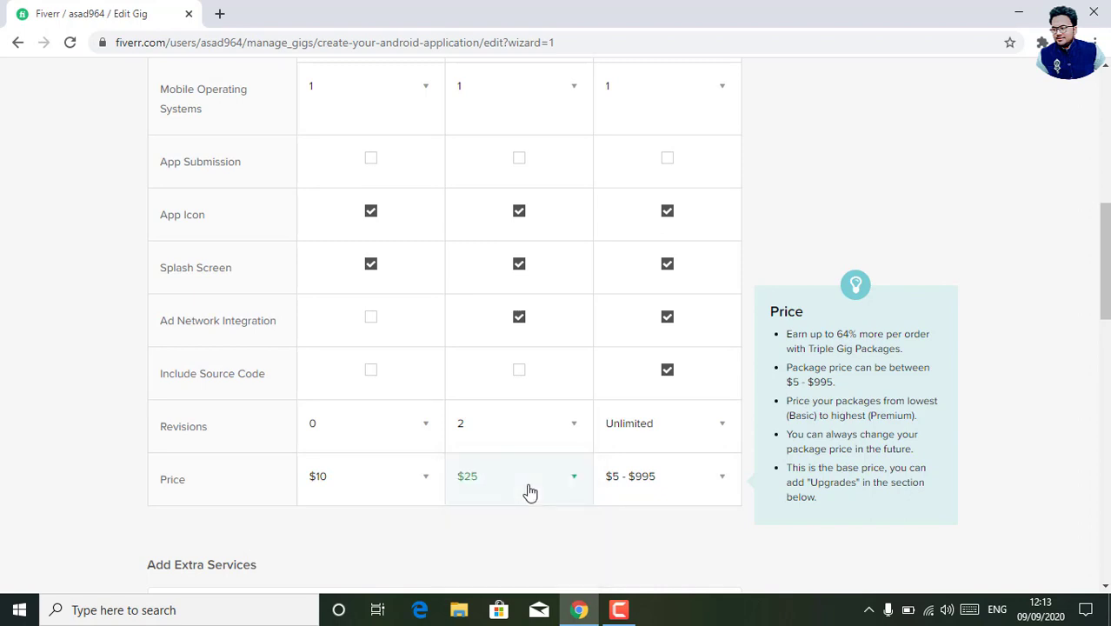
- Price the Premium package at $40
{"action": "left_click", "coordinate": [701, 484]}
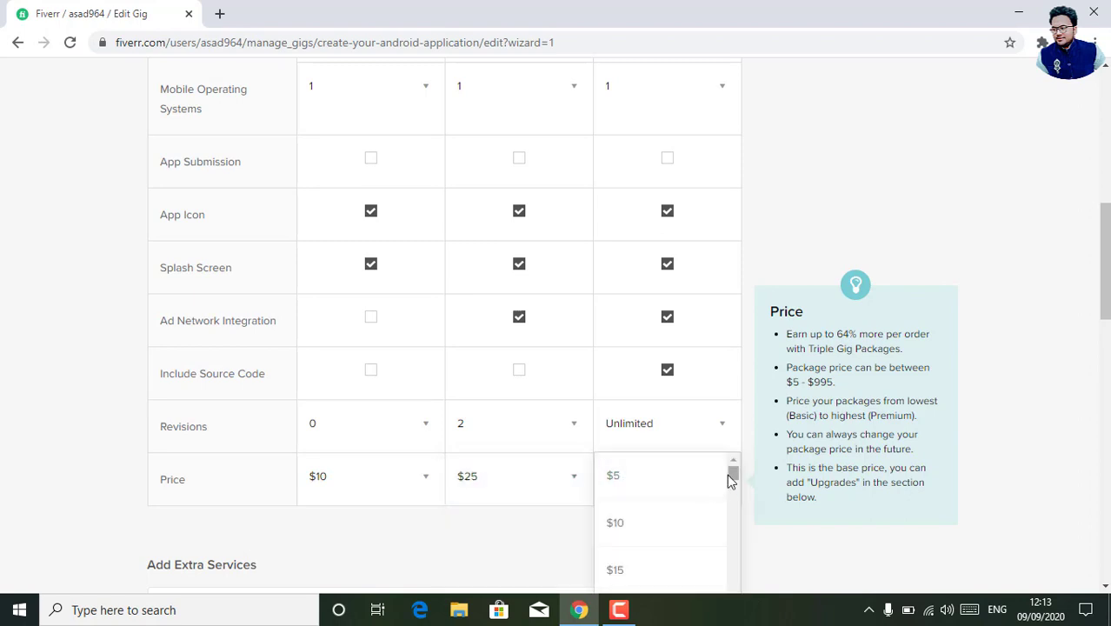
{"action": "left_click_drag", "start_coordinate": [733, 481], "coordinate": [733, 484]}
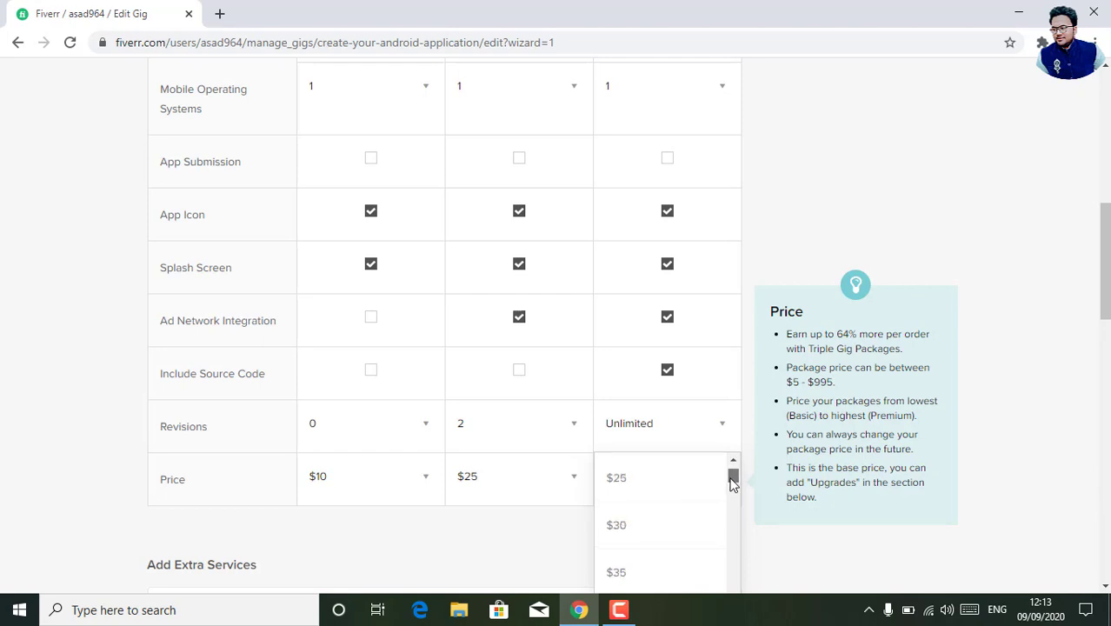
{"action": "left_click_drag", "start_coordinate": [733, 484], "coordinate": [733, 485]}
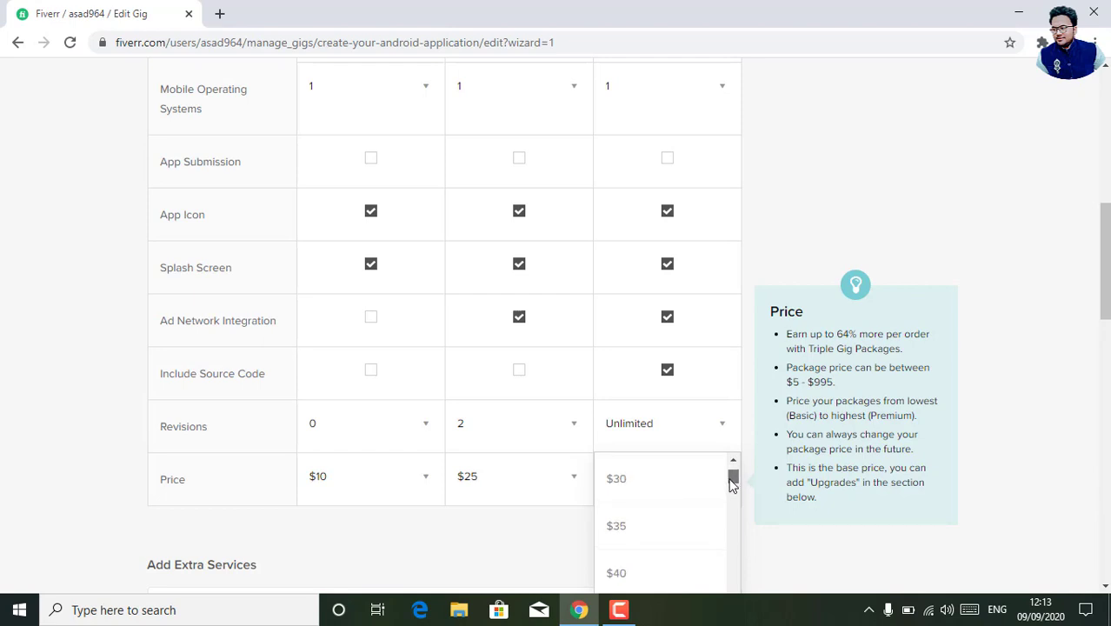
{"action": "left_click", "coordinate": [635, 581]}
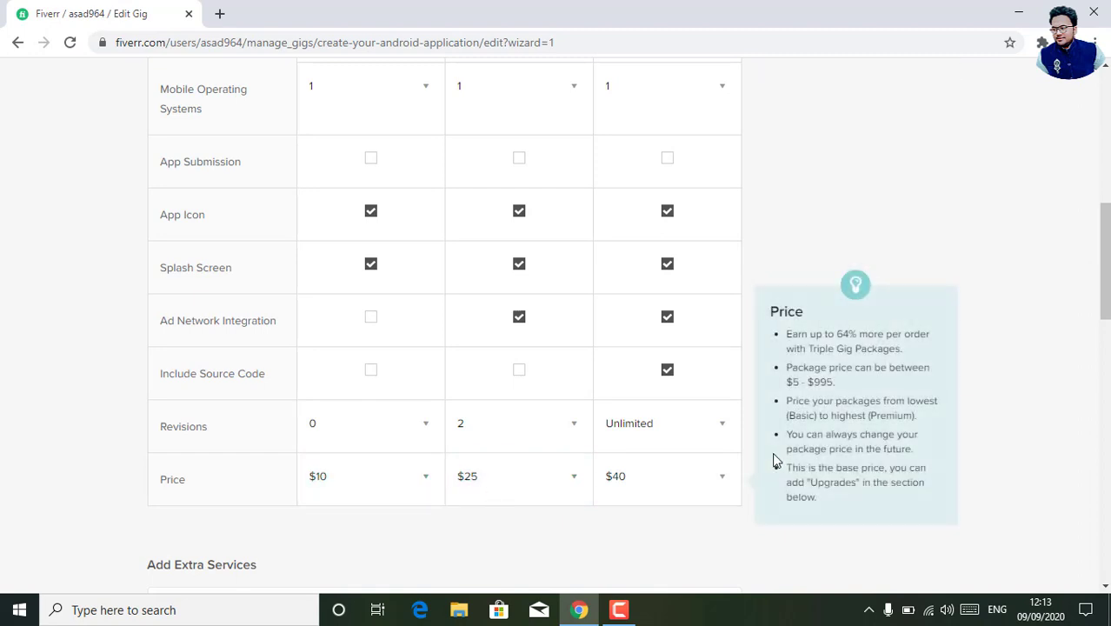
- Offer extra fast delivery for the Basic package in 2 days for an extra $20
{"action": "left_click_drag", "start_coordinate": [1105, 305], "coordinate": [1104, 409]}
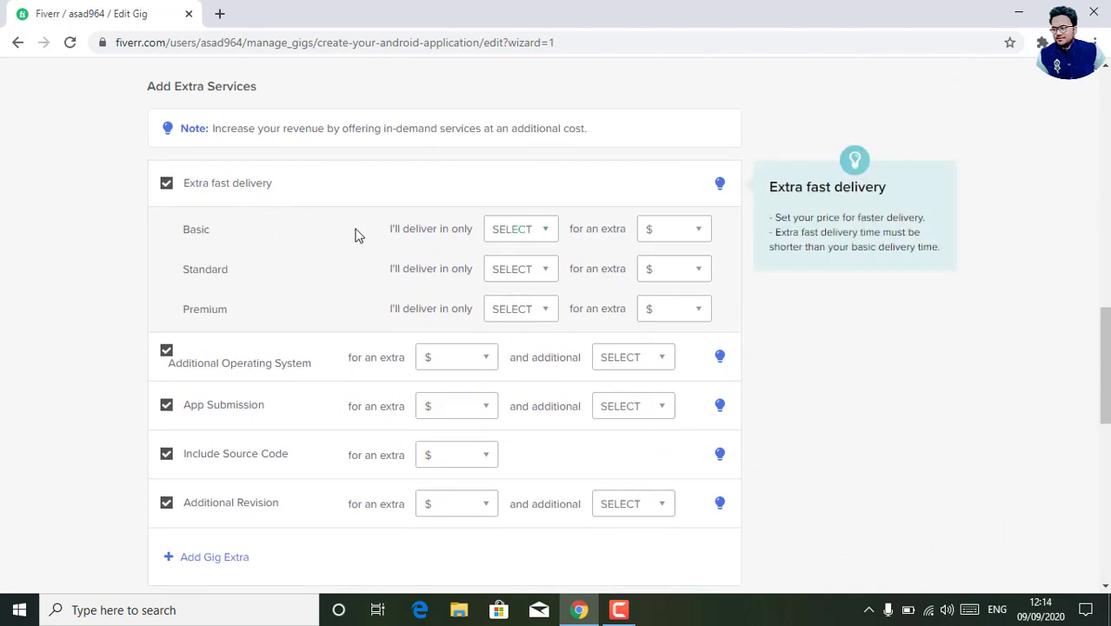
{"action": "left_click", "coordinate": [491, 235]}
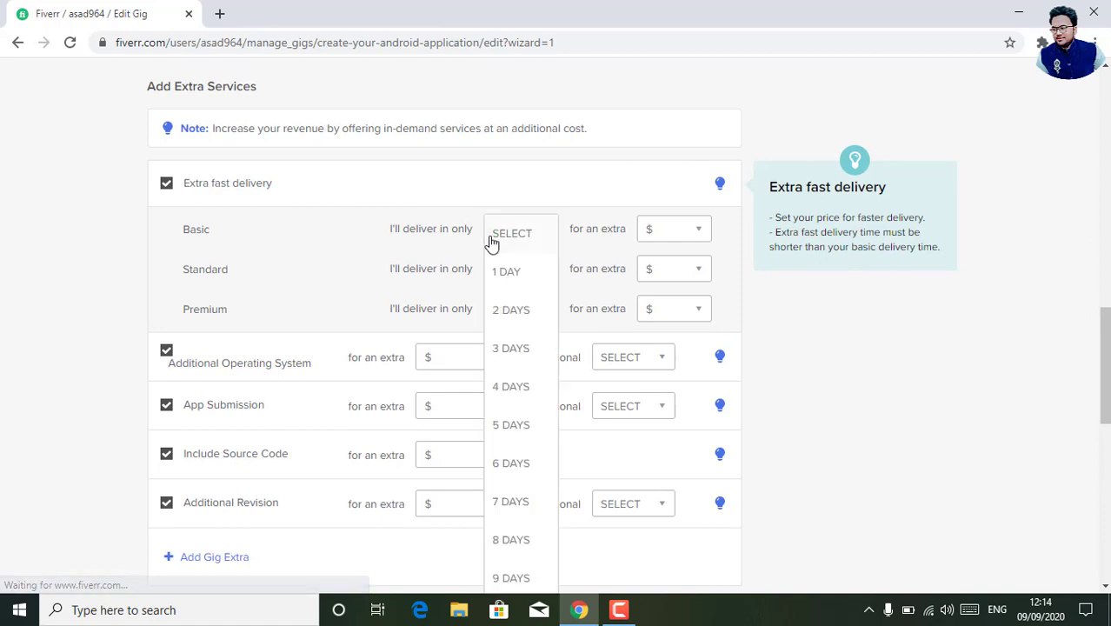
{"action": "left_click", "coordinate": [509, 310]}
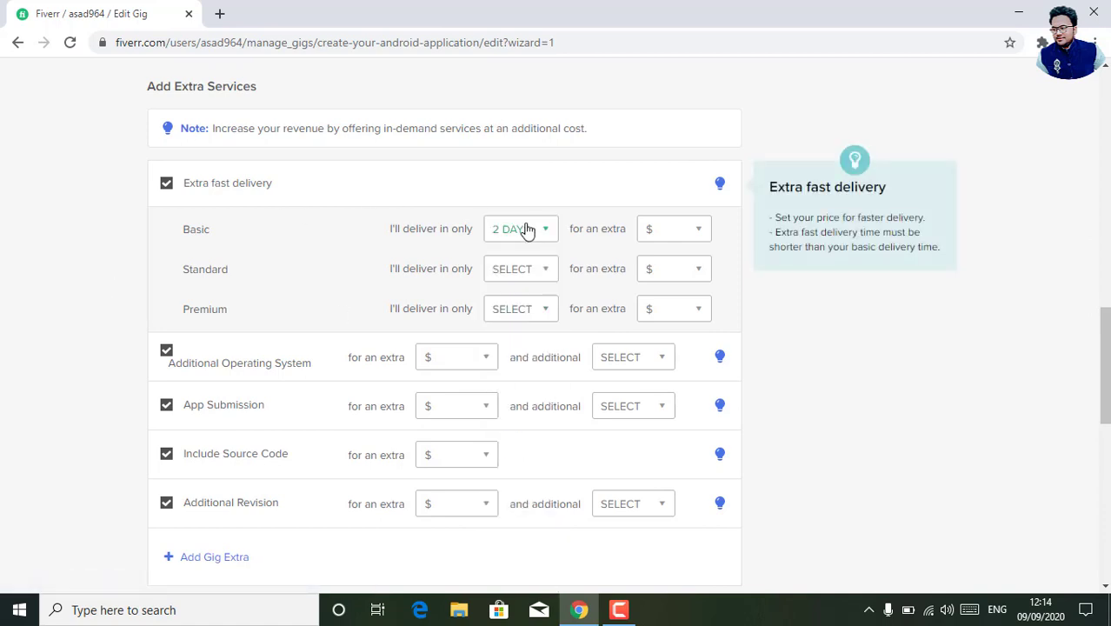
{"action": "left_click", "coordinate": [681, 240]}
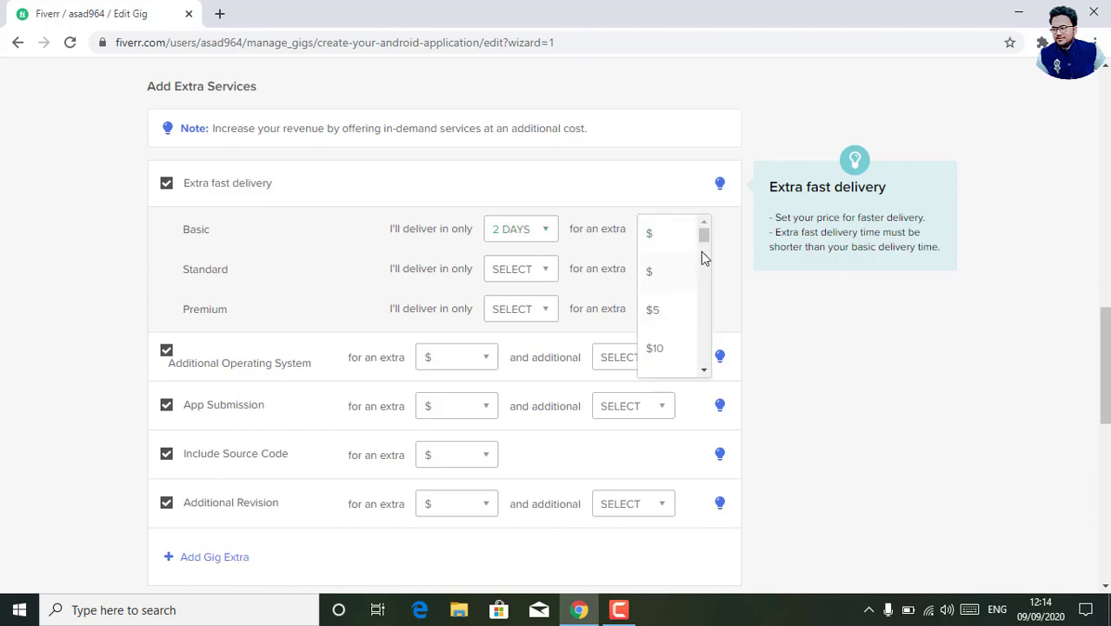
{"action": "left_click_drag", "start_coordinate": [704, 244], "coordinate": [706, 249]}
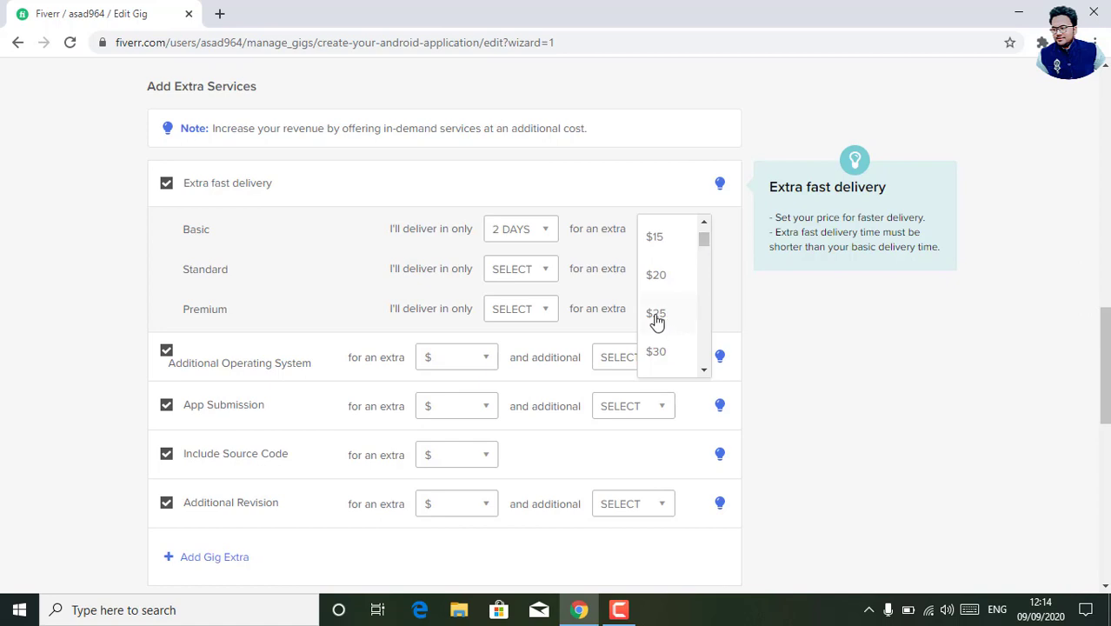
{"action": "left_click", "coordinate": [656, 276]}
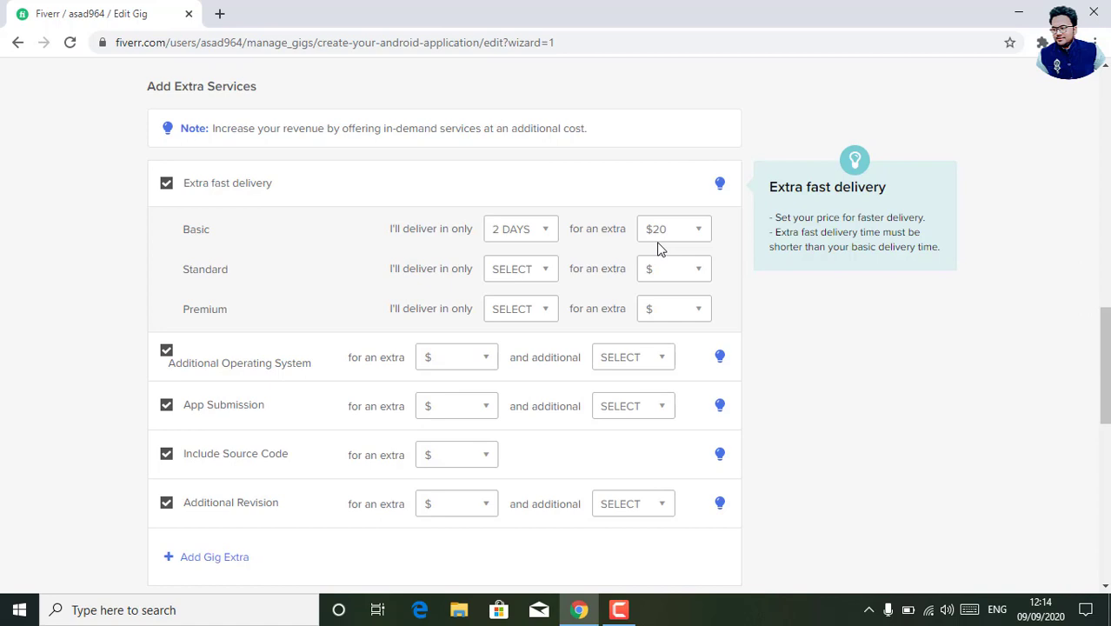
- Offer extra fast delivery for the Standard package in 1 day for an extra $40
{"action": "left_click", "coordinate": [518, 269]}
{"action": "left_click", "coordinate": [518, 326]}
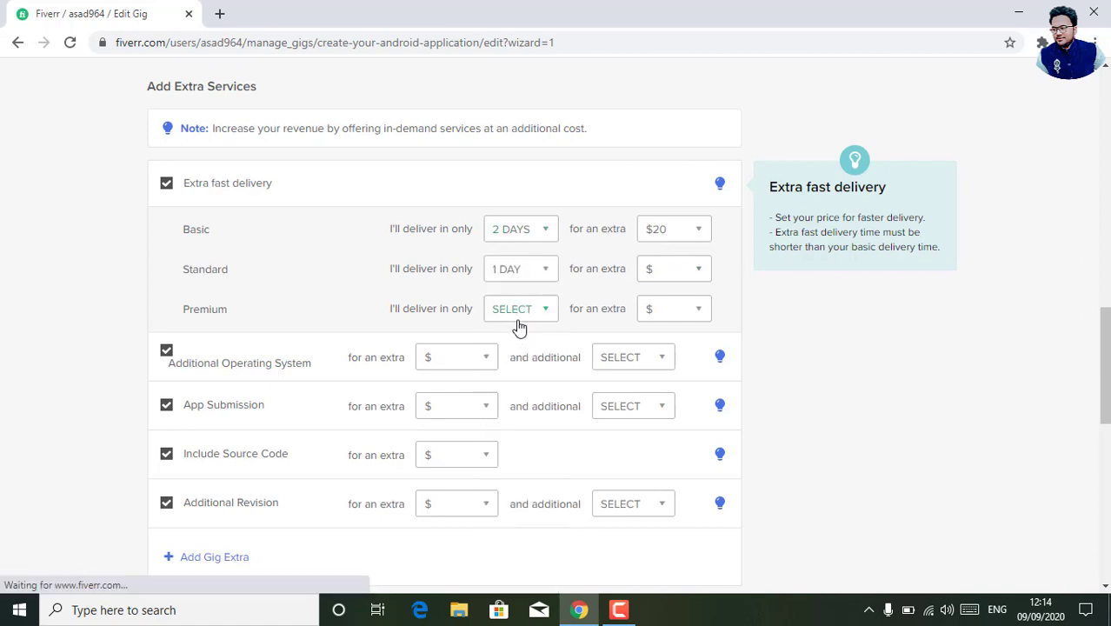
{"action": "left_click", "coordinate": [687, 269]}
{"action": "left_click_drag", "start_coordinate": [705, 283], "coordinate": [705, 291]}
{"action": "left_click", "coordinate": [661, 292]}
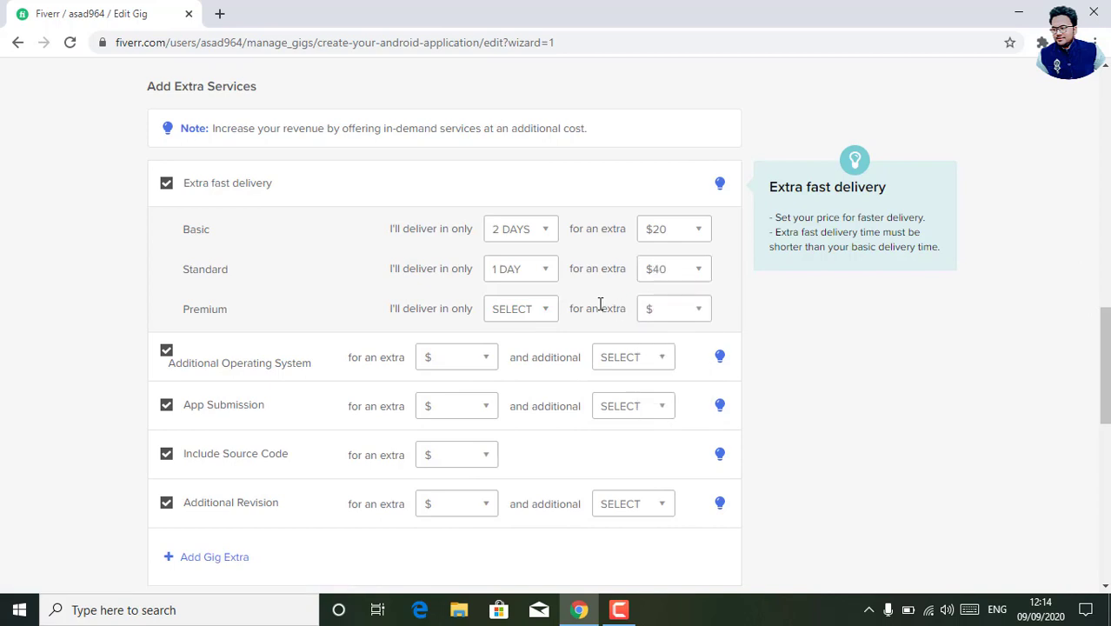
- Offer extra fast delivery for the Premium package in 1 day for an extra $100
{"action": "left_click", "coordinate": [537, 317]}
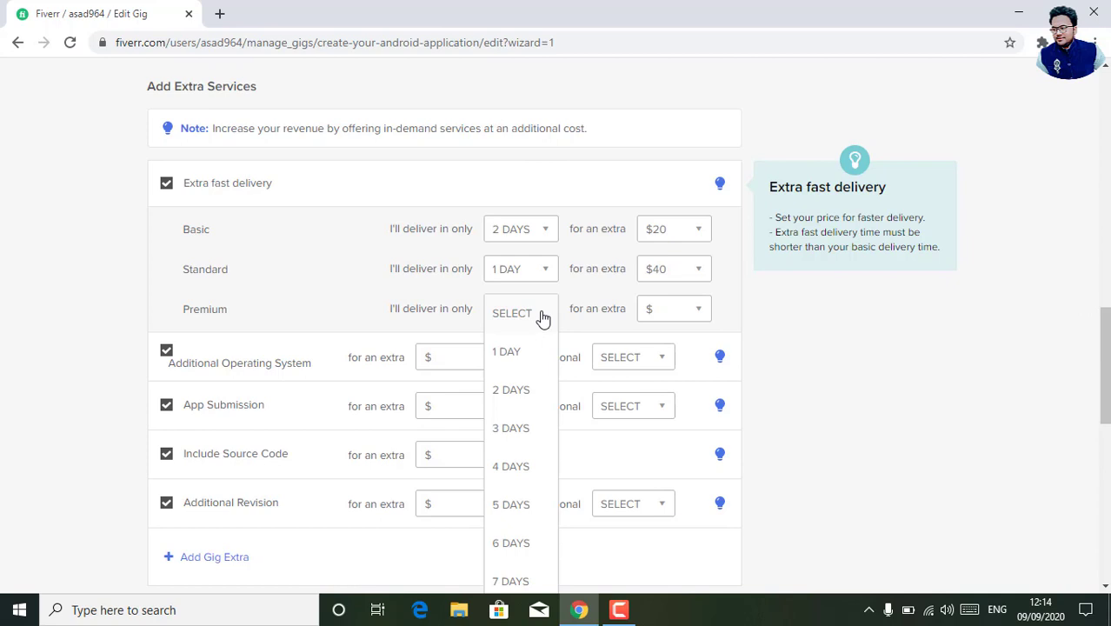
{"action": "left_click", "coordinate": [510, 356]}
{"action": "left_click", "coordinate": [687, 308]}
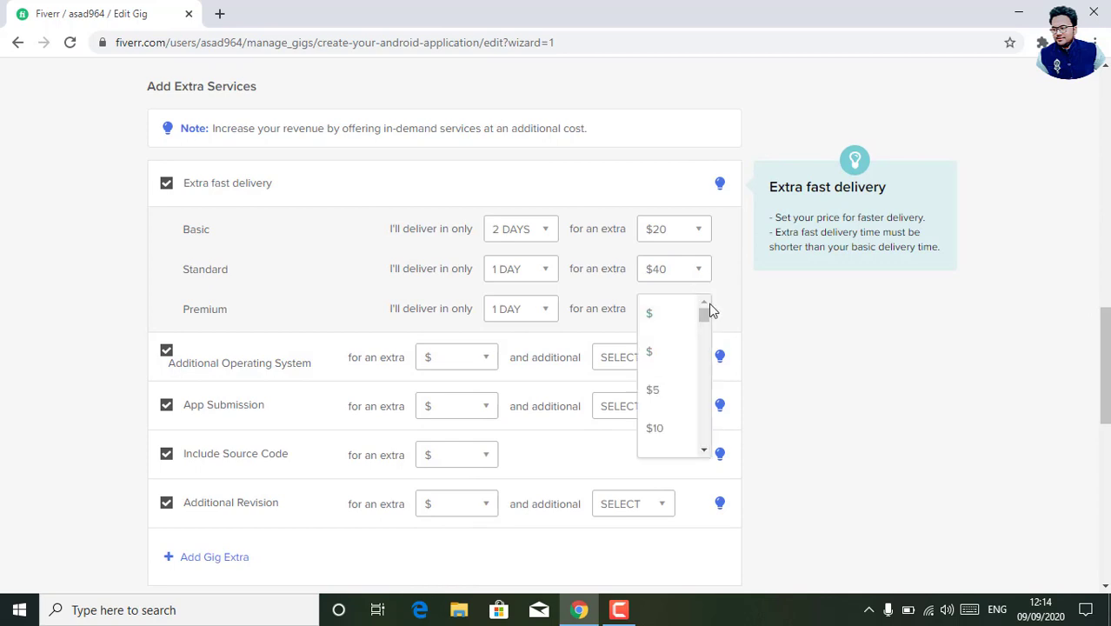
{"action": "left_click_drag", "start_coordinate": [704, 320], "coordinate": [704, 345]}
{"action": "left_click", "coordinate": [667, 391]}
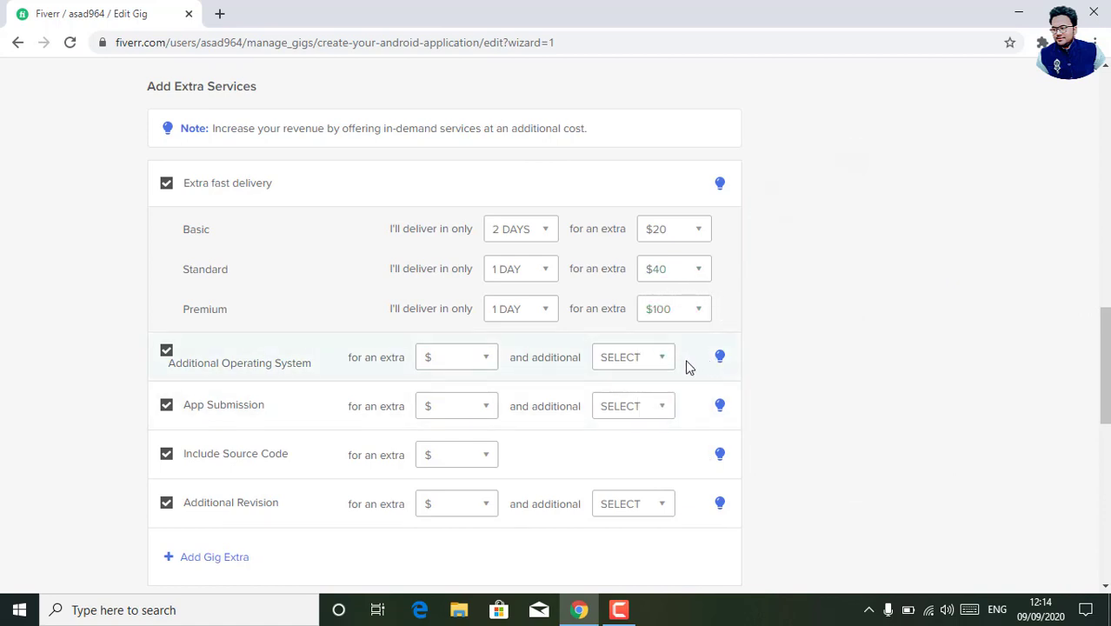
{"action": "mouse_move", "coordinate": [634, 360]}
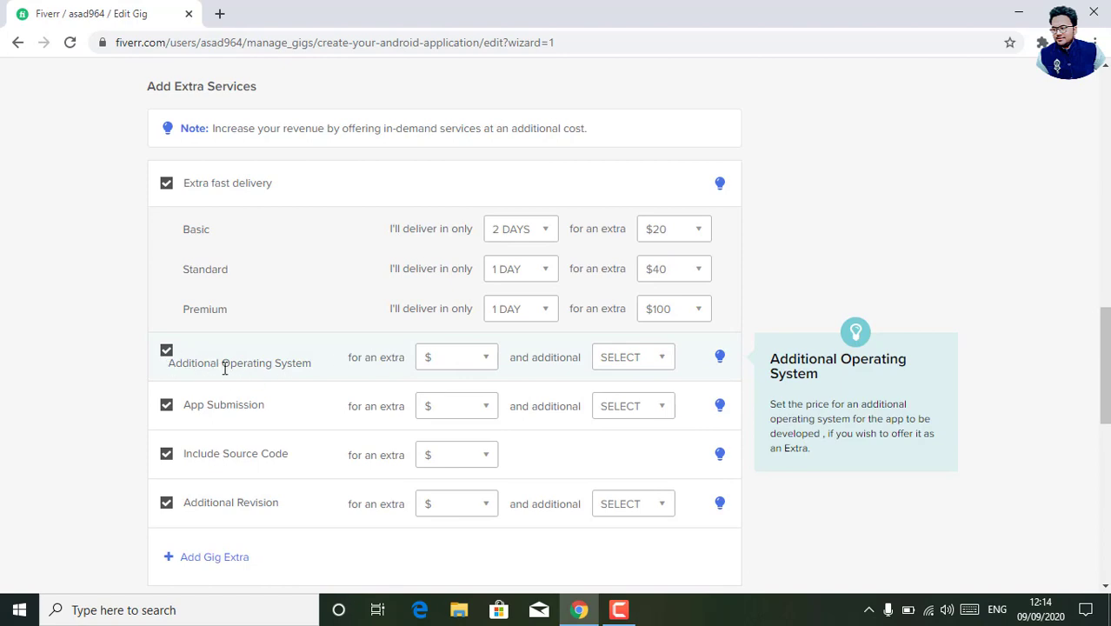
{"action": "left_click", "coordinate": [449, 363]}
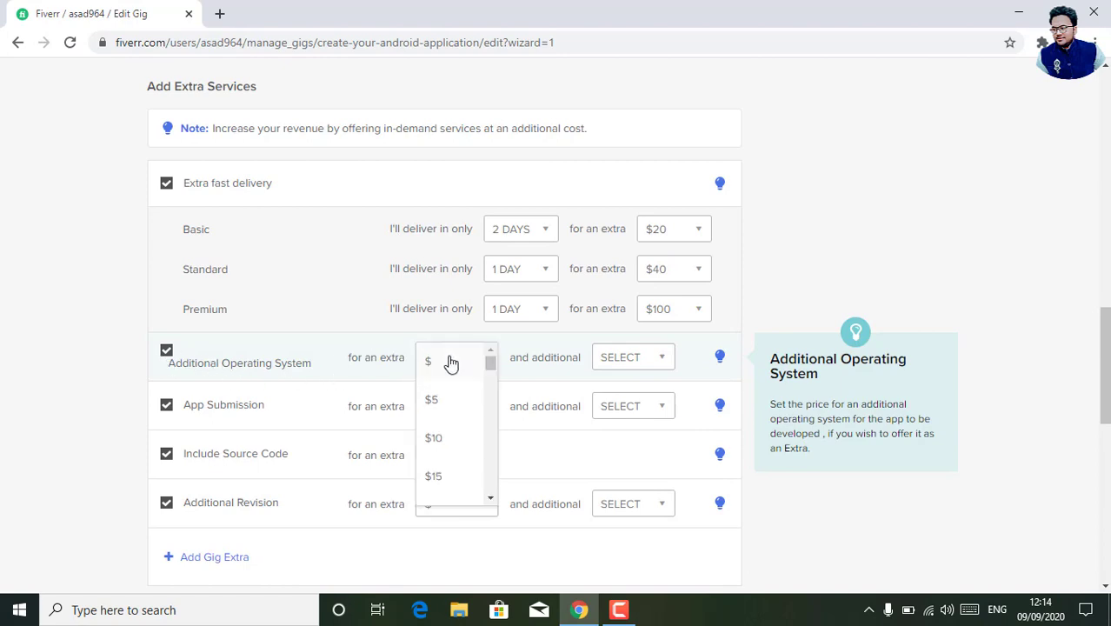
{"action": "left_click", "coordinate": [338, 369]}
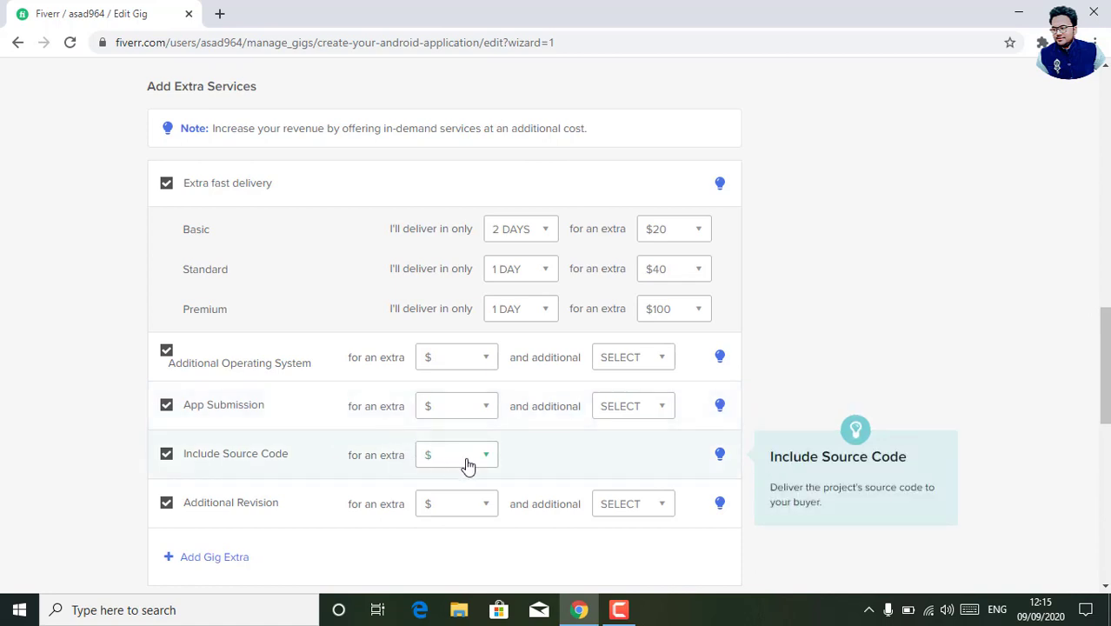
- Offer an additional revision for an extra $15 and 2 additional days
{"action": "left_click", "coordinate": [485, 506]}
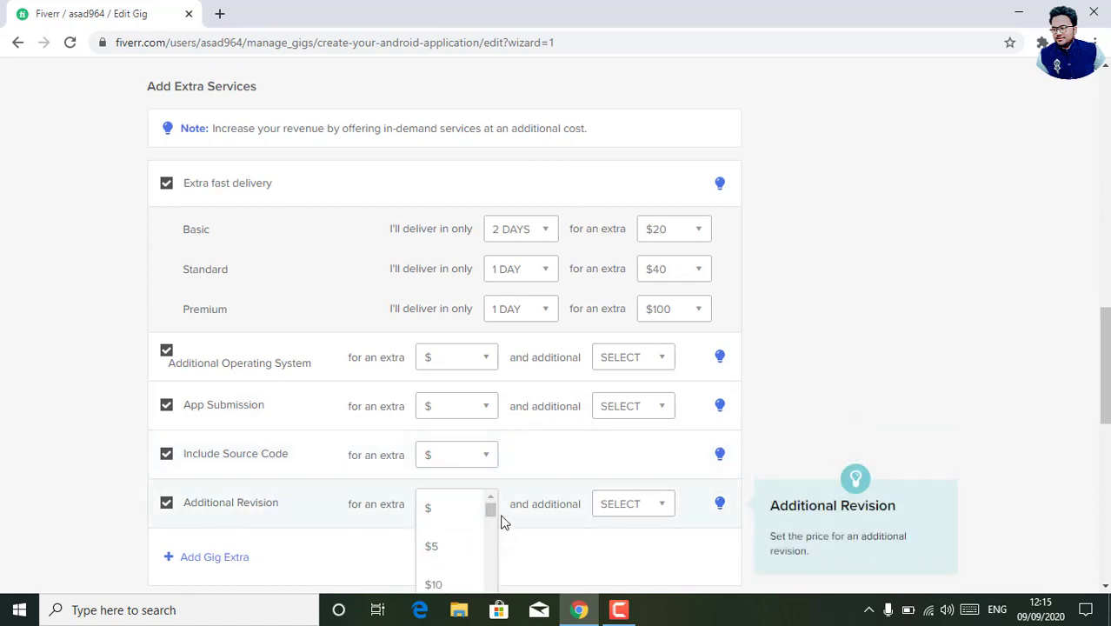
{"action": "scroll", "coordinate": [492, 511], "scroll_direction": "down", "scroll_amount": 2}
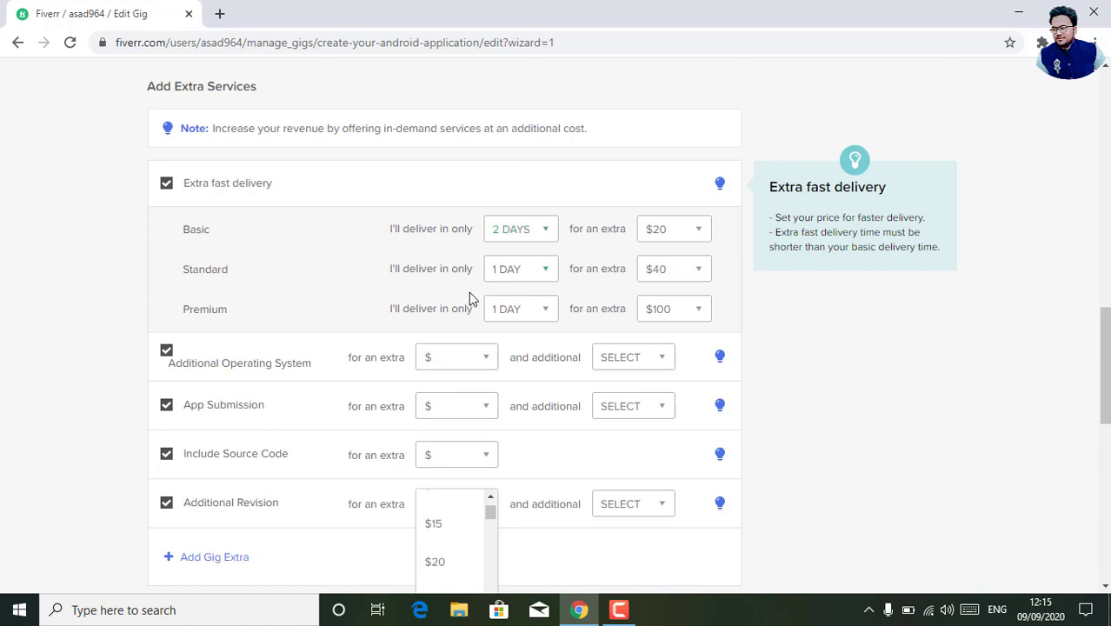
{"action": "left_click", "coordinate": [447, 523]}
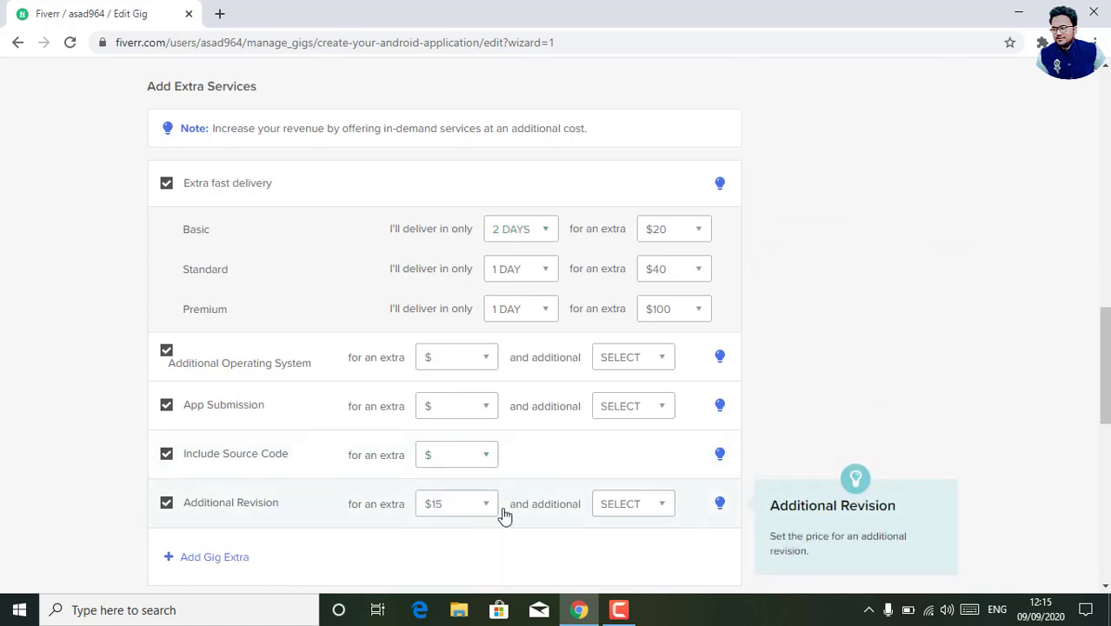
{"action": "left_click", "coordinate": [643, 505]}
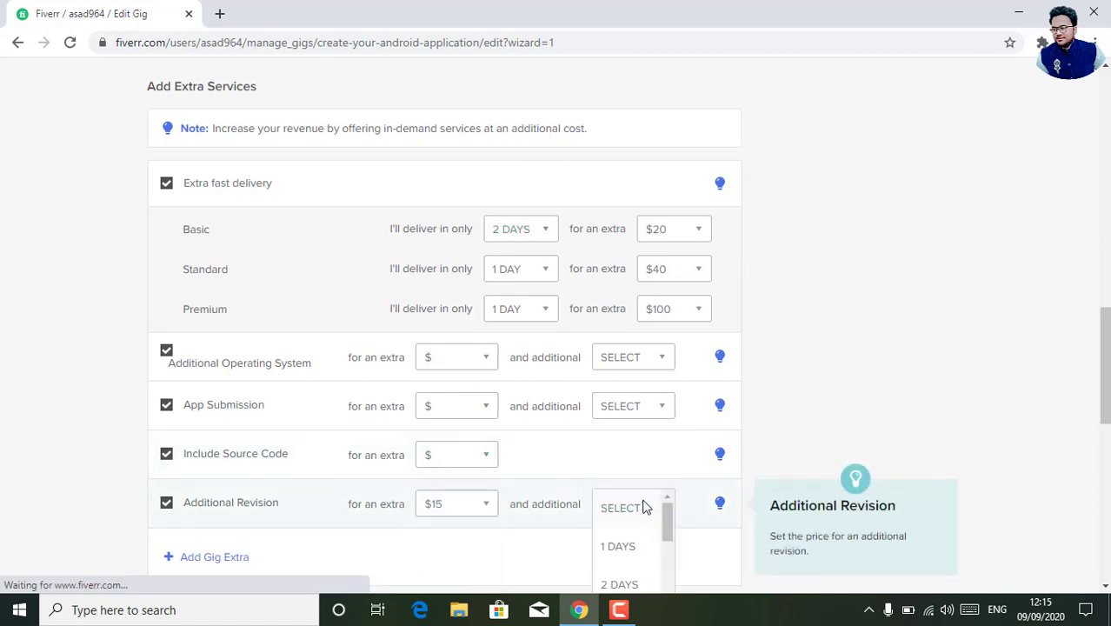
{"action": "left_click", "coordinate": [620, 585]}
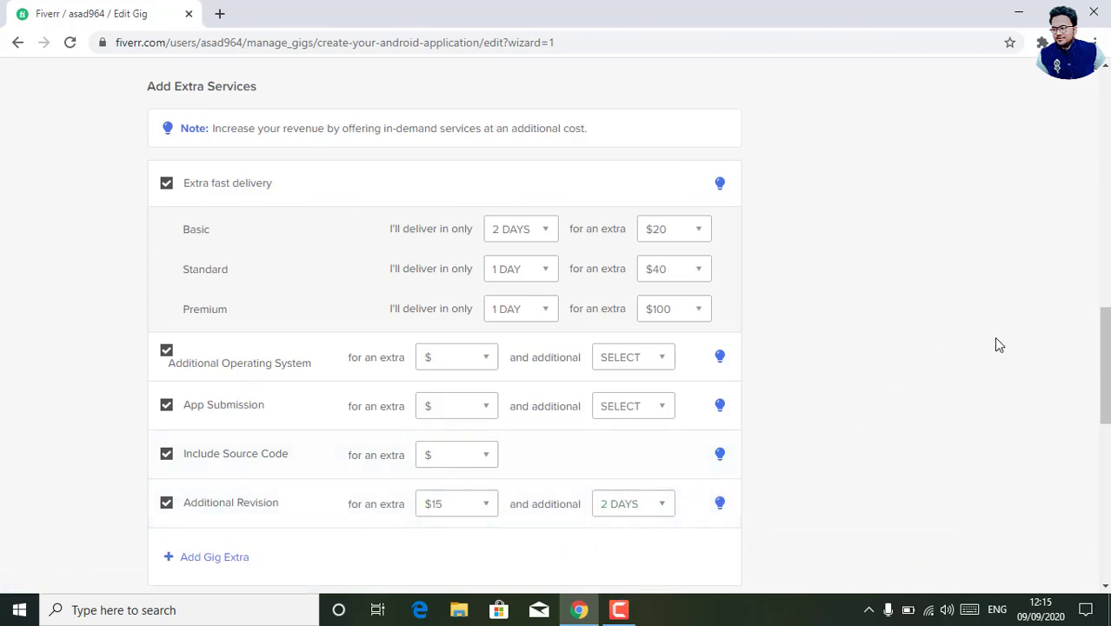
- Try to save the scope and pricing and continue to the next gig stage, reading the validation messages
{"action": "scroll", "coordinate": [998, 345], "scroll_direction": "down", "scroll_amount": 3}
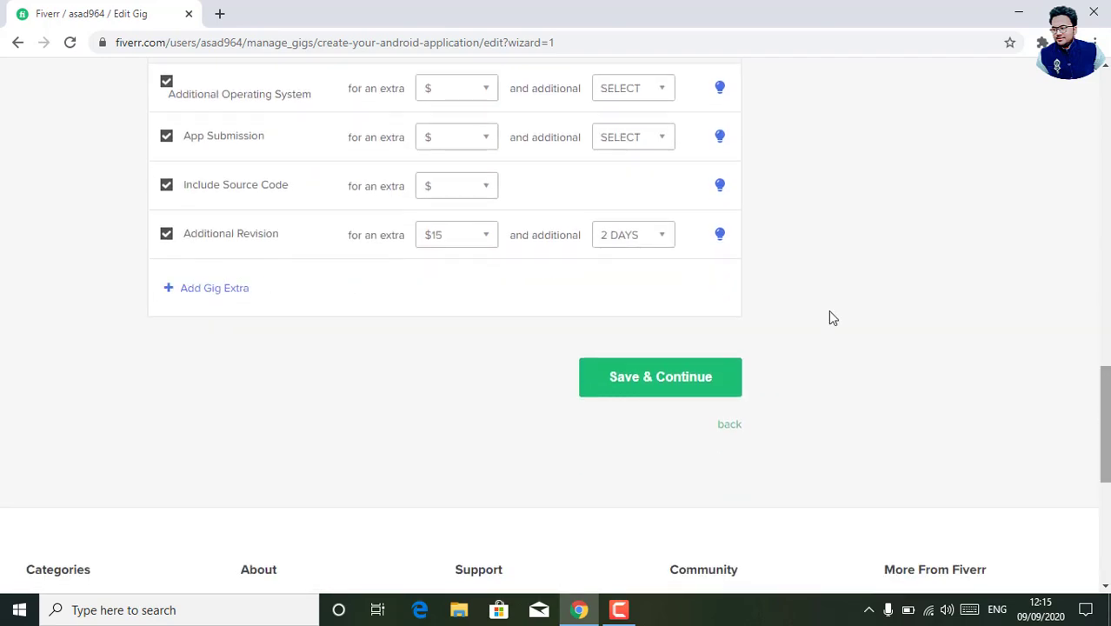
{"action": "left_click", "coordinate": [662, 381]}
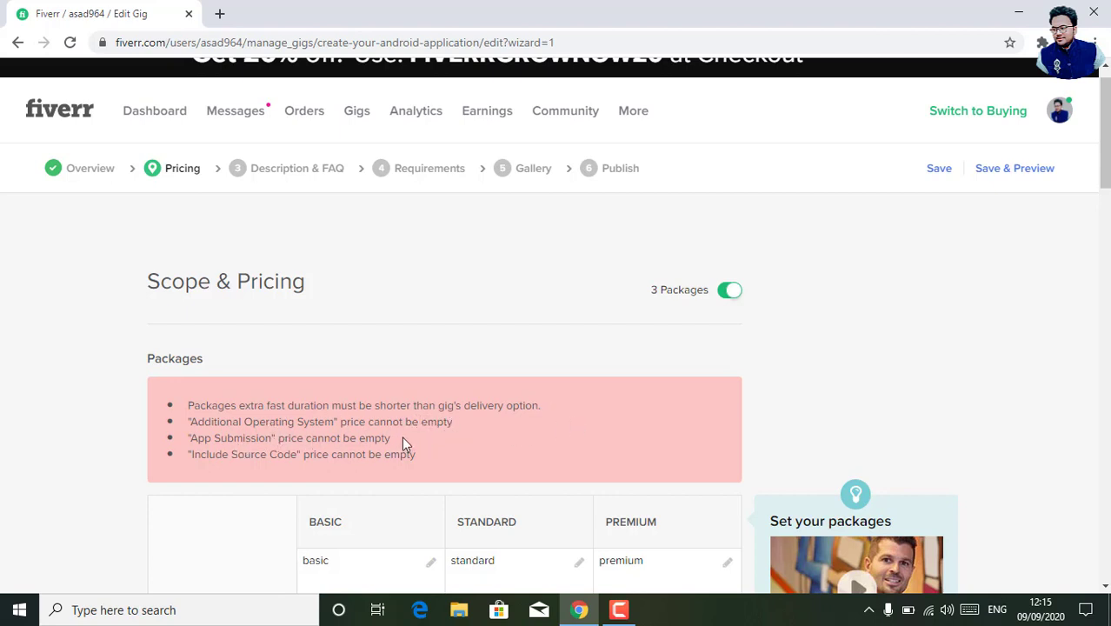
{"action": "left_click_drag", "start_coordinate": [402, 439], "coordinate": [279, 447]}
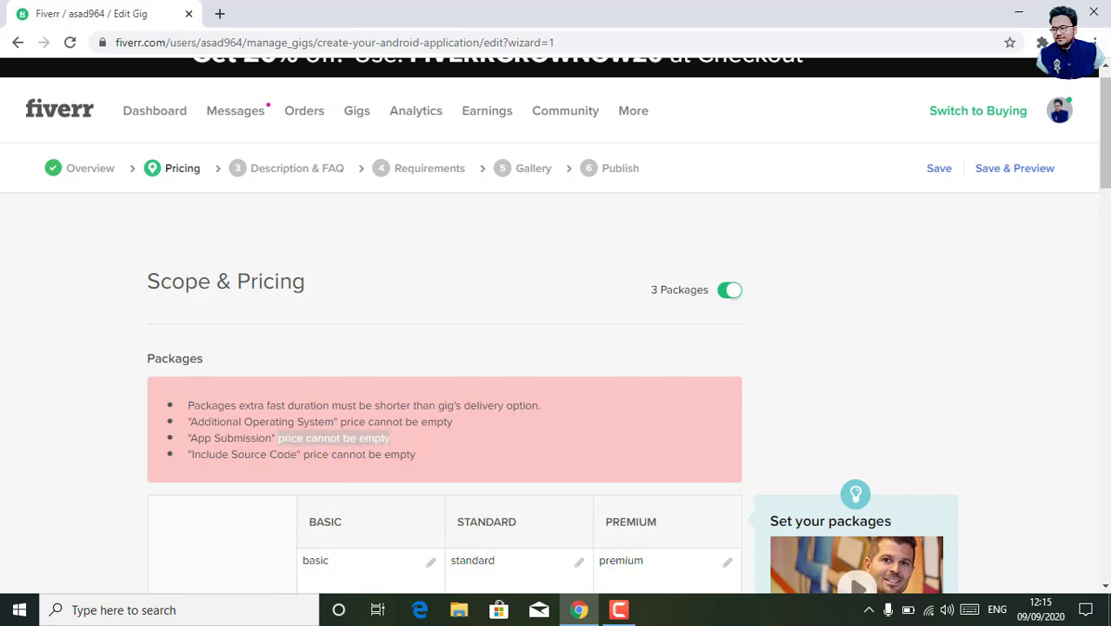
- Include app submission in the Basic, Standard and Premium packages
{"action": "scroll", "coordinate": [557, 347], "scroll_direction": "down", "scroll_amount": 5}
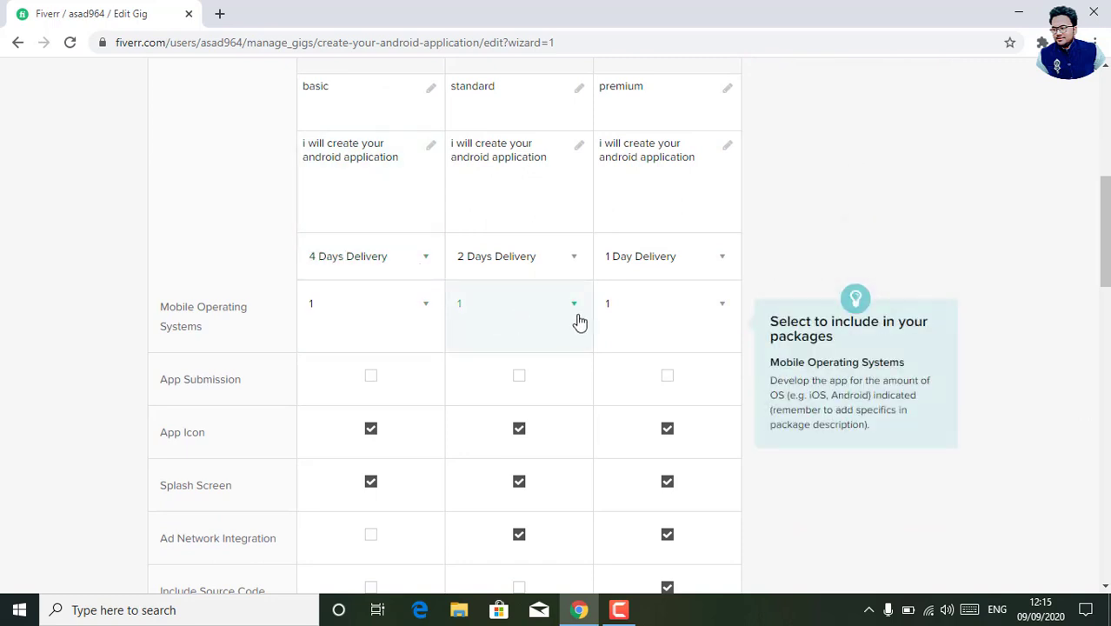
{"action": "left_click_drag", "start_coordinate": [1106, 256], "coordinate": [1104, 300]}
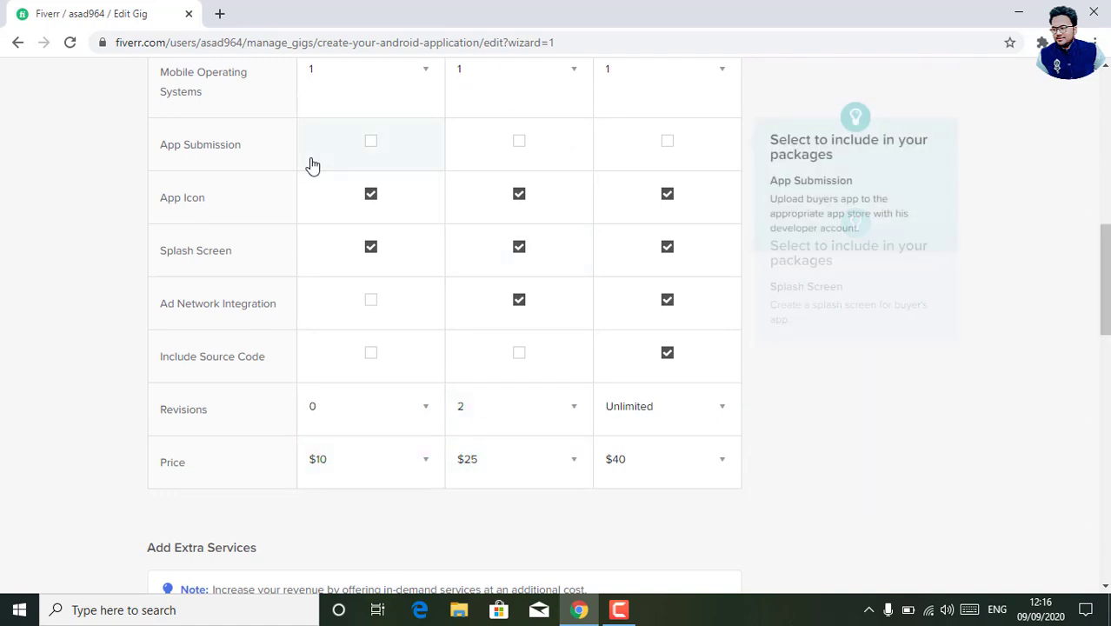
{"action": "left_click", "coordinate": [371, 145]}
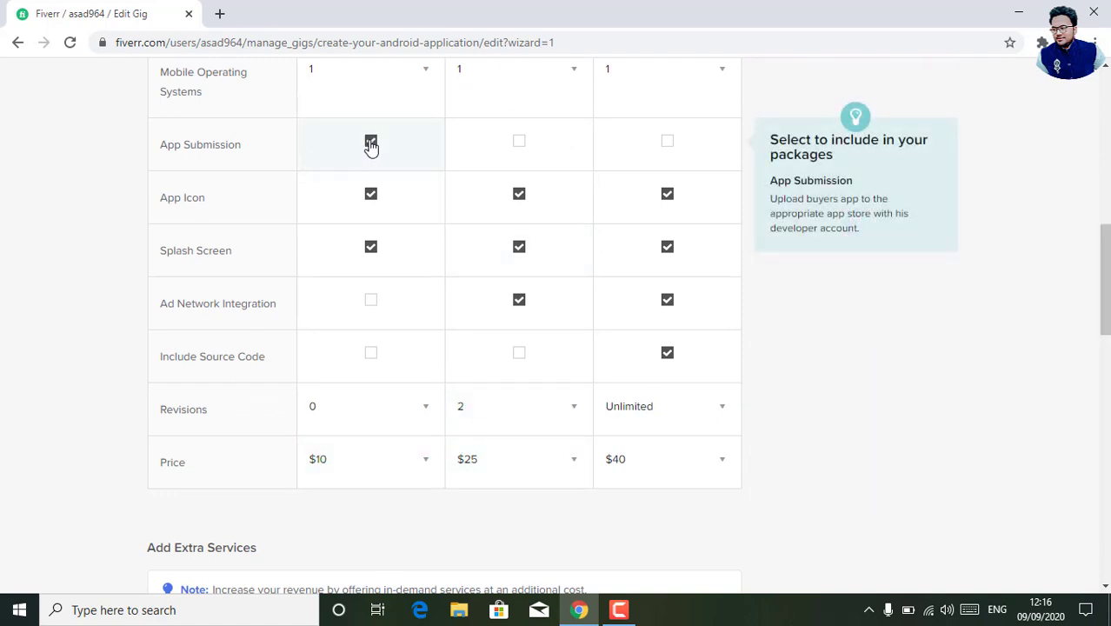
{"action": "left_click", "coordinate": [520, 143]}
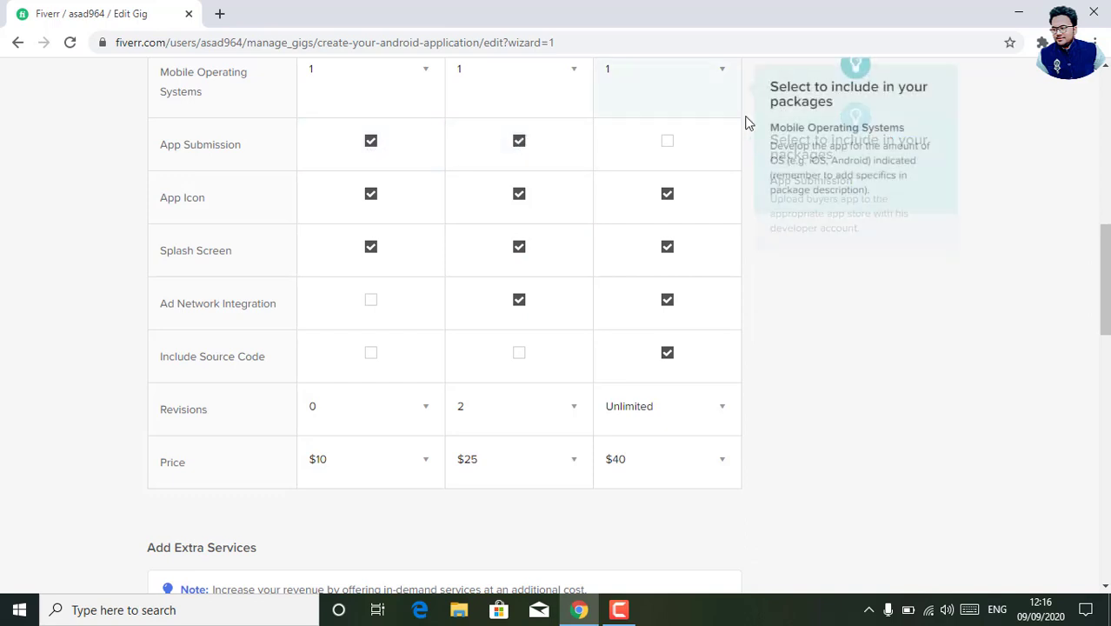
{"action": "left_click", "coordinate": [668, 144]}
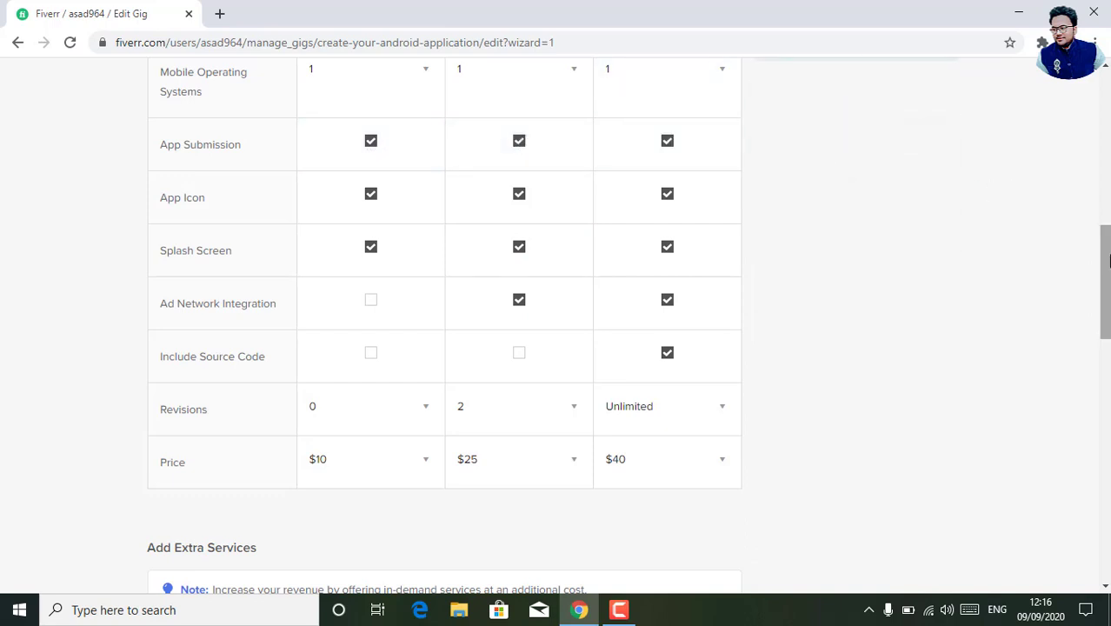
- Review the remaining validation messages and remove the extra fast delivery service from the gig
{"action": "scroll", "coordinate": [1100, 219], "scroll_direction": "up", "scroll_amount": 6}
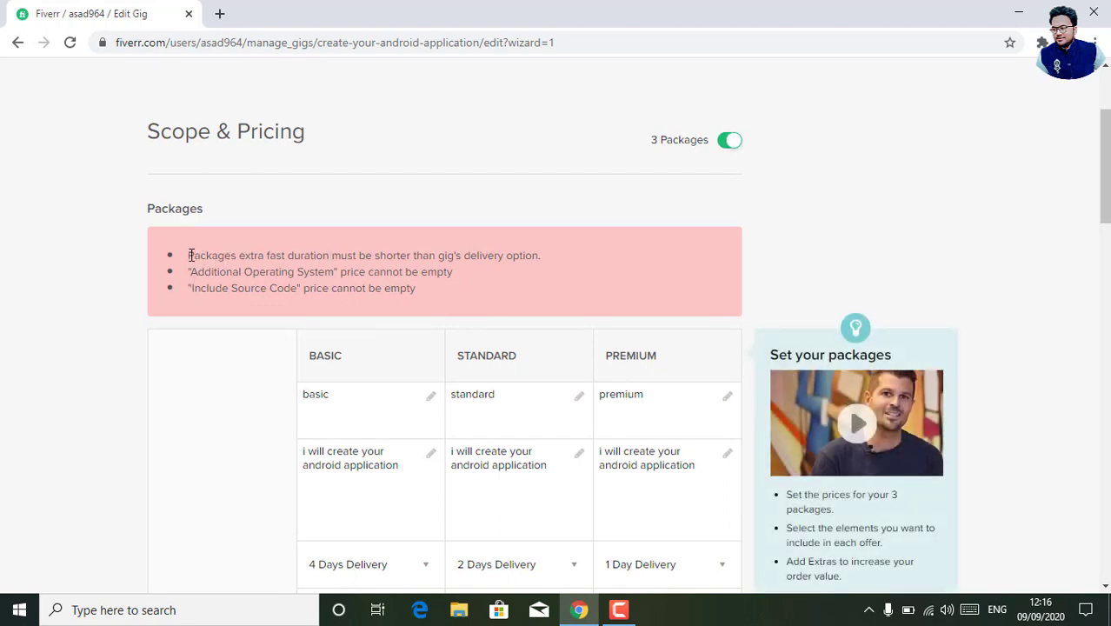
{"action": "left_click_drag", "start_coordinate": [228, 253], "coordinate": [398, 250]}
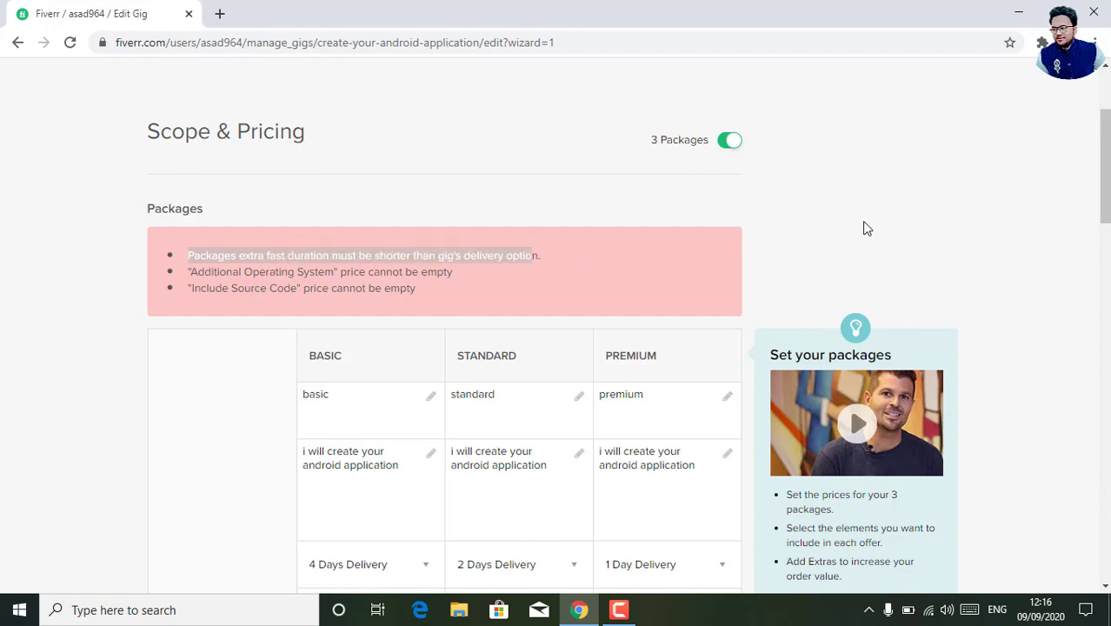
{"action": "scroll", "coordinate": [1104, 276], "scroll_direction": "down", "scroll_amount": 2}
{"action": "scroll", "coordinate": [1104, 277], "scroll_direction": "down", "scroll_amount": 8}
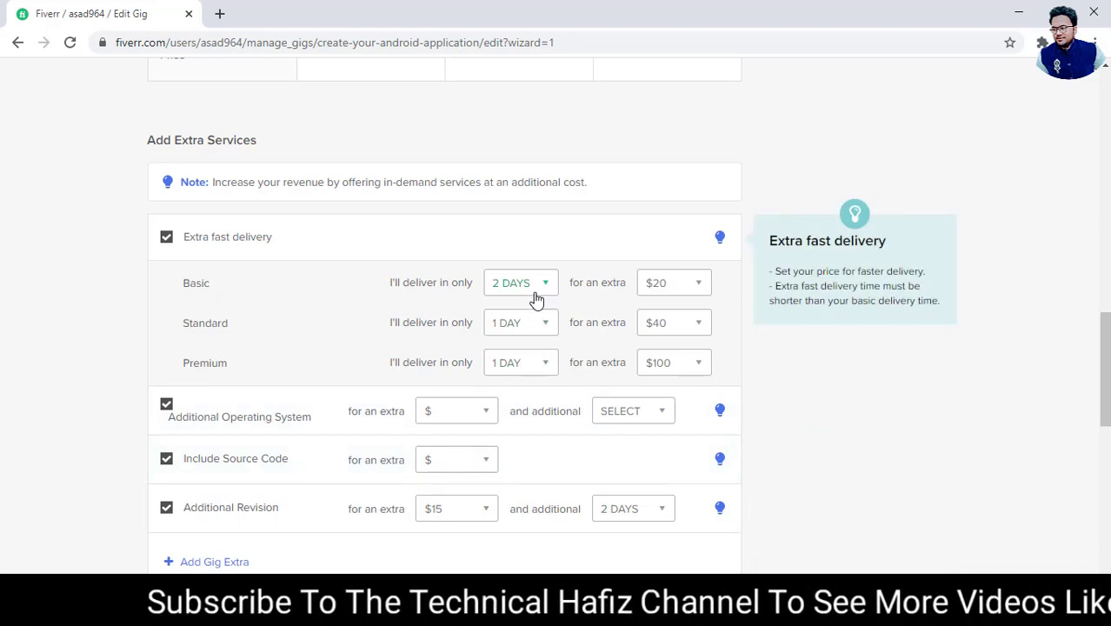
{"action": "left_click", "coordinate": [166, 236]}
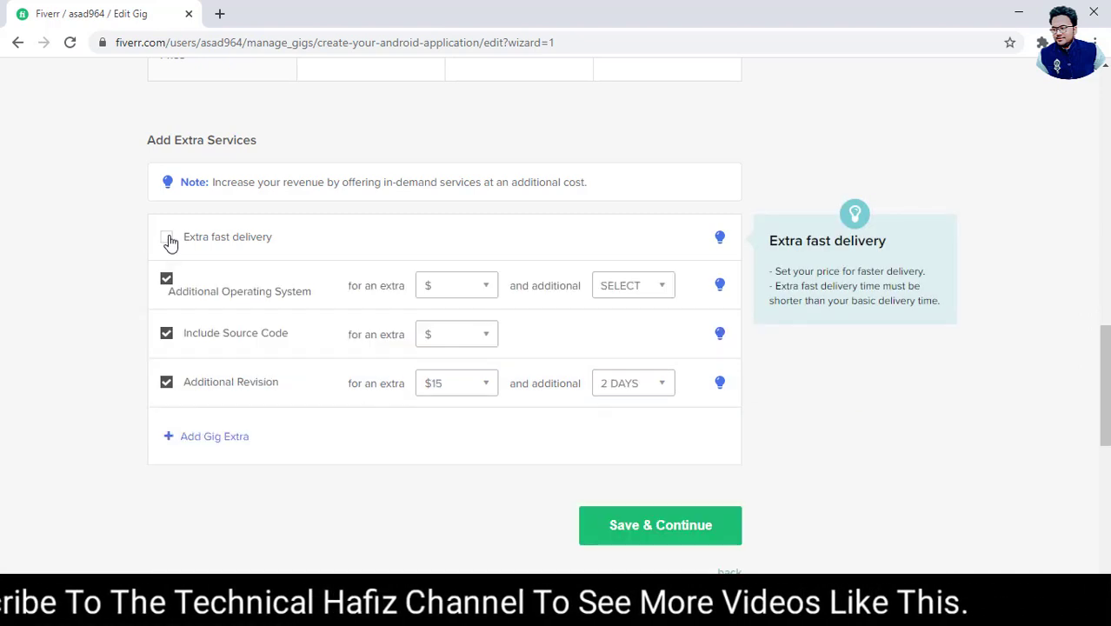
- Remove the additional operating system, source code and additional revision extras from the gig
{"action": "left_click", "coordinate": [167, 280]}
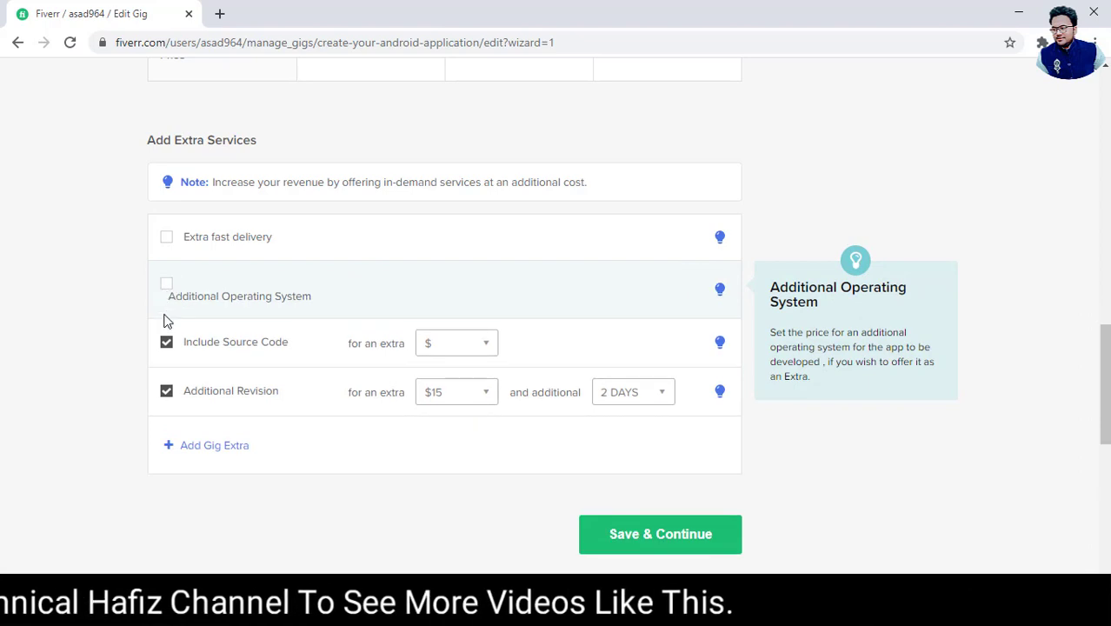
{"action": "left_click", "coordinate": [167, 343]}
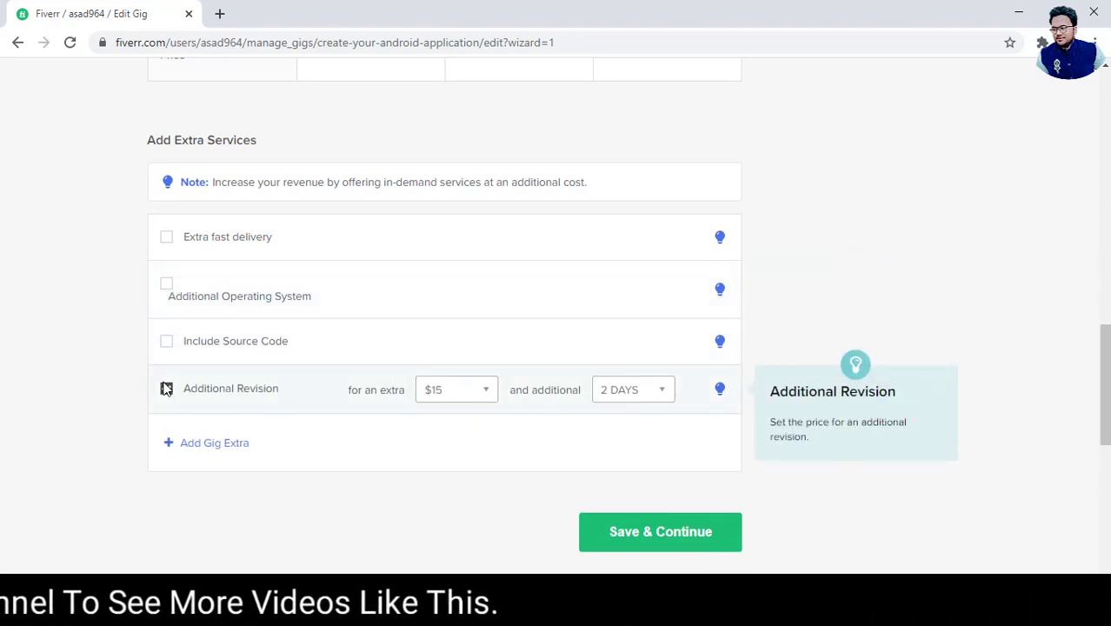
{"action": "left_click", "coordinate": [166, 389]}
- Try to save the scope and pricing, and check the packages and extra services against the remaining validation message
{"action": "left_click", "coordinate": [691, 520]}
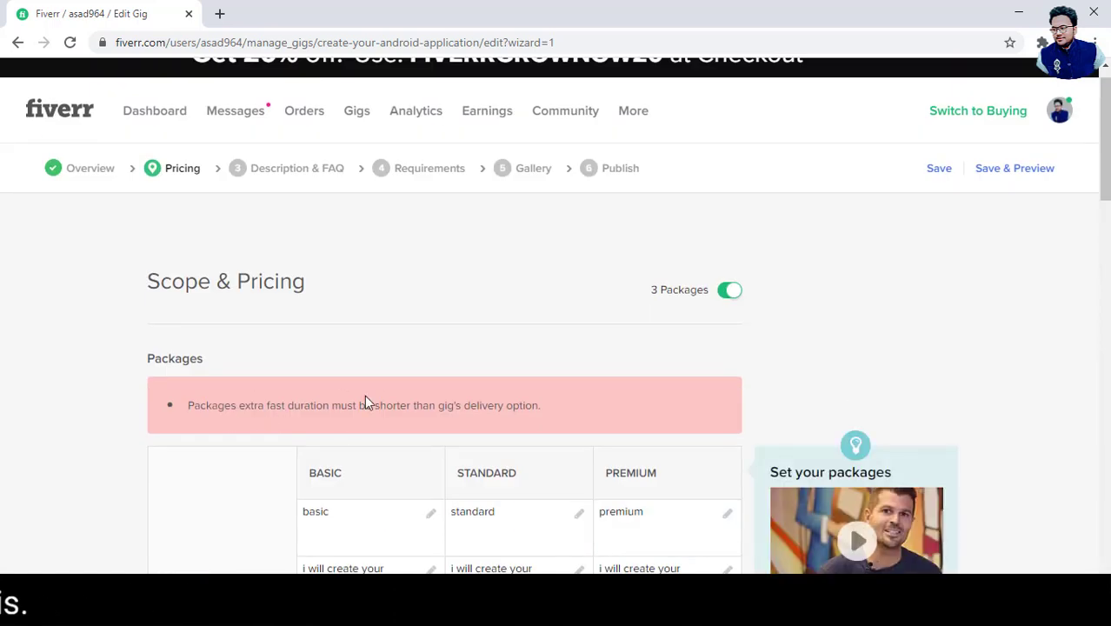
{"action": "left_click_drag", "start_coordinate": [574, 409], "coordinate": [215, 411]}
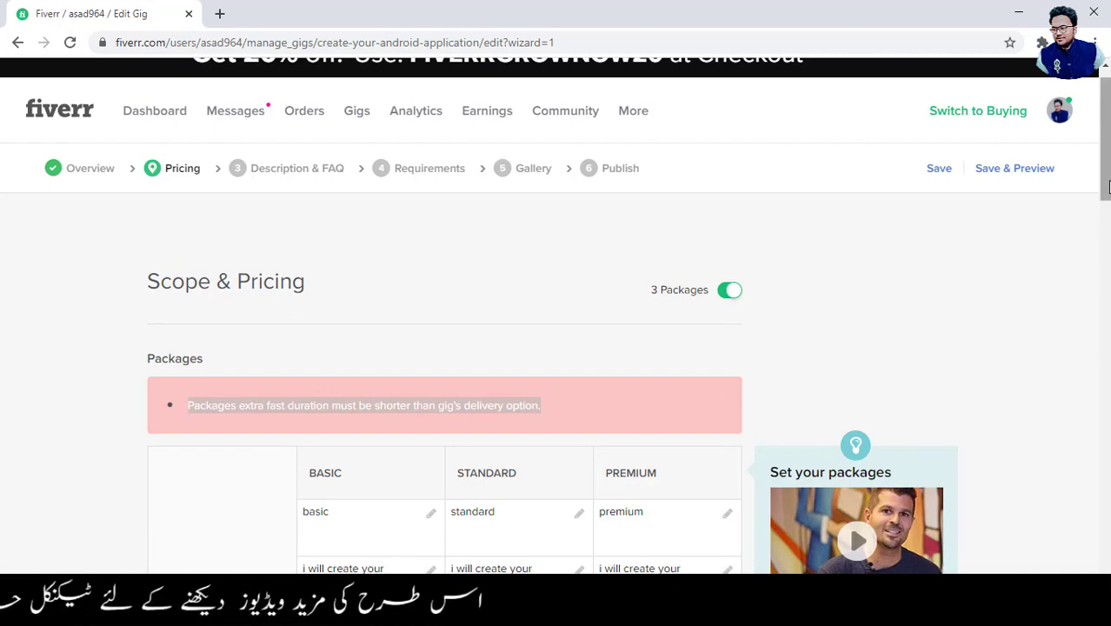
{"action": "scroll", "coordinate": [557, 348], "scroll_direction": "down", "scroll_amount": 5}
{"action": "scroll", "coordinate": [557, 348], "scroll_direction": "up", "scroll_amount": 3}
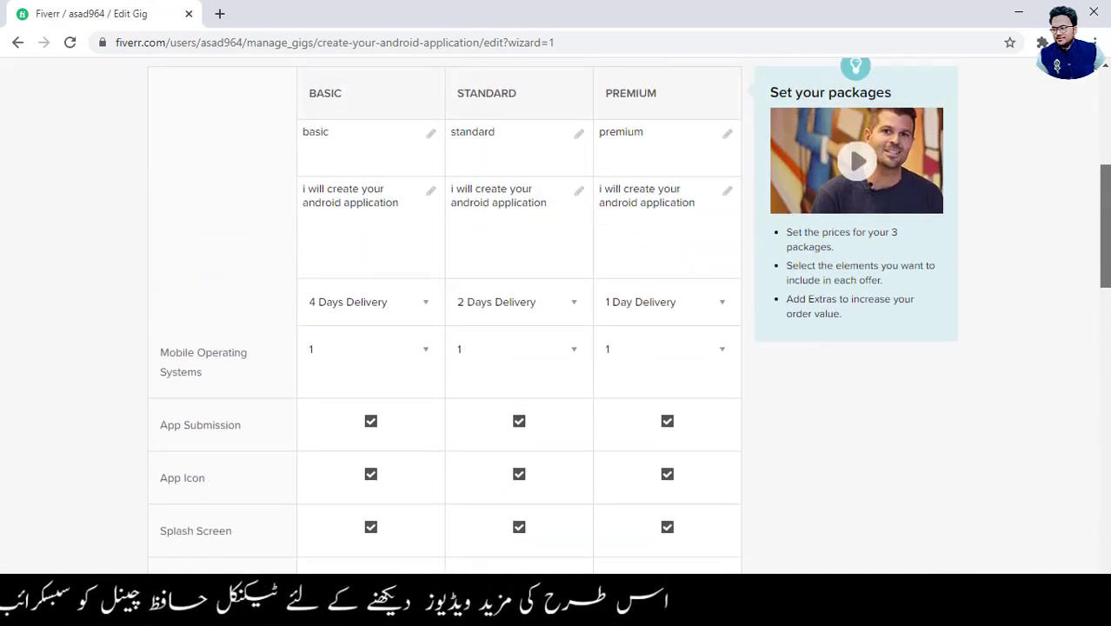
{"action": "scroll", "coordinate": [557, 347], "scroll_direction": "down", "scroll_amount": 6}
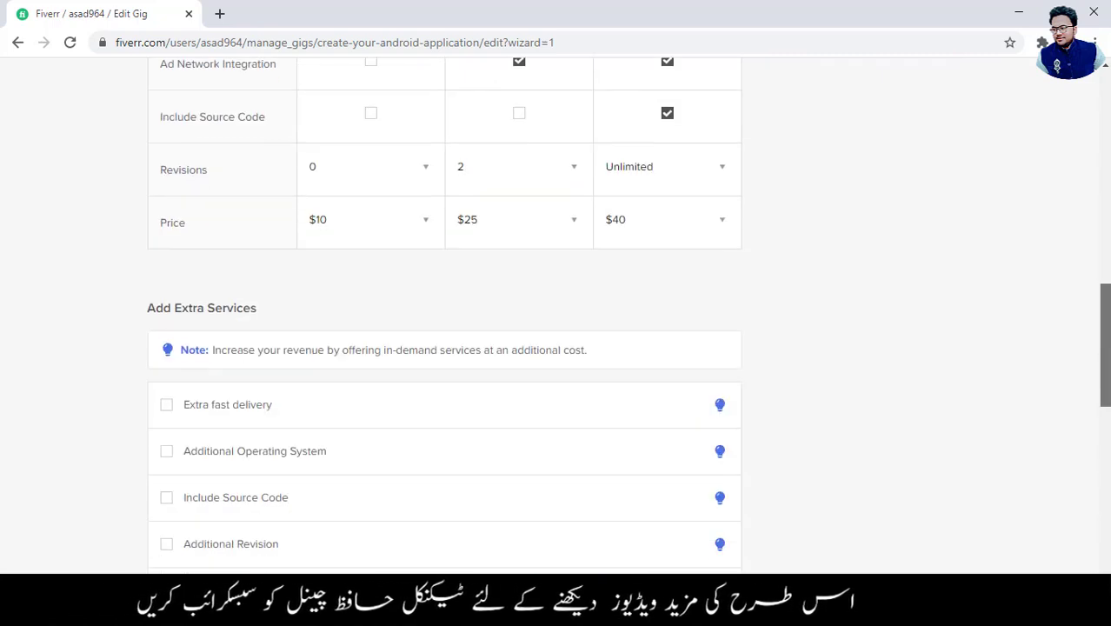
{"action": "scroll", "coordinate": [557, 348], "scroll_direction": "down", "scroll_amount": 2}
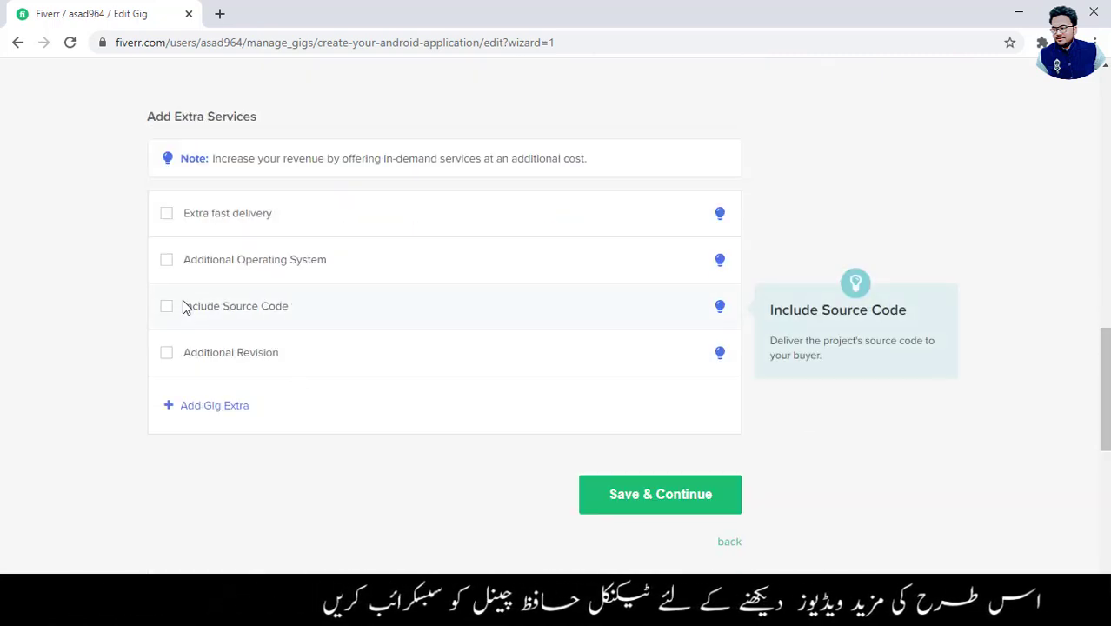
- Offer the extra fast delivery service again and clear its extra price for the Basic package
{"action": "mouse_move", "coordinate": [193, 287]}
{"action": "mouse_move", "coordinate": [169, 213]}
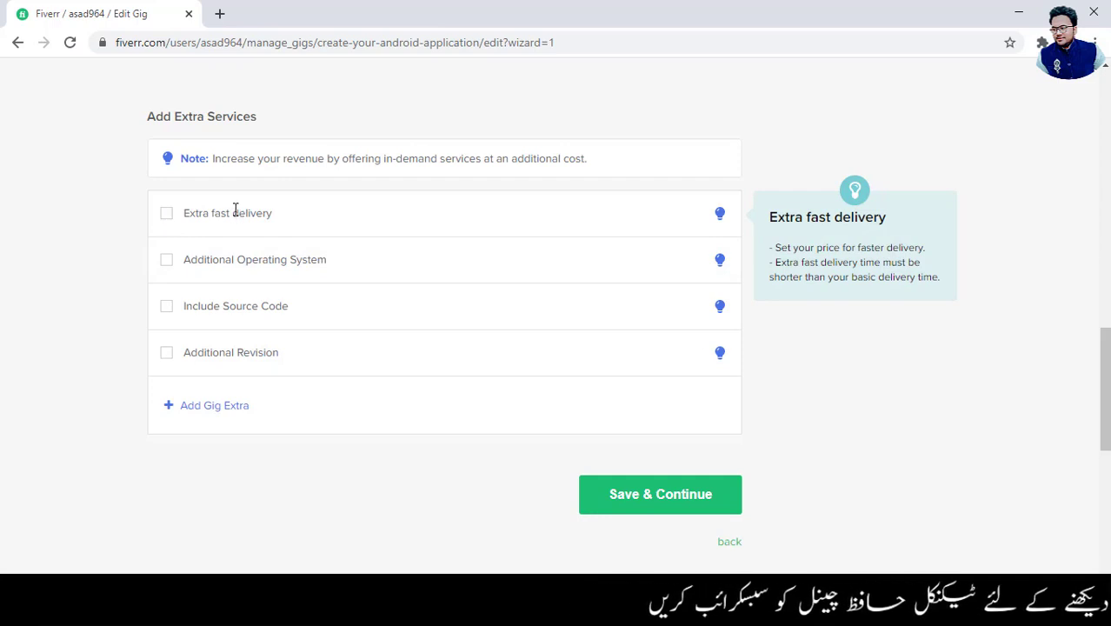
{"action": "left_click", "coordinate": [166, 214]}
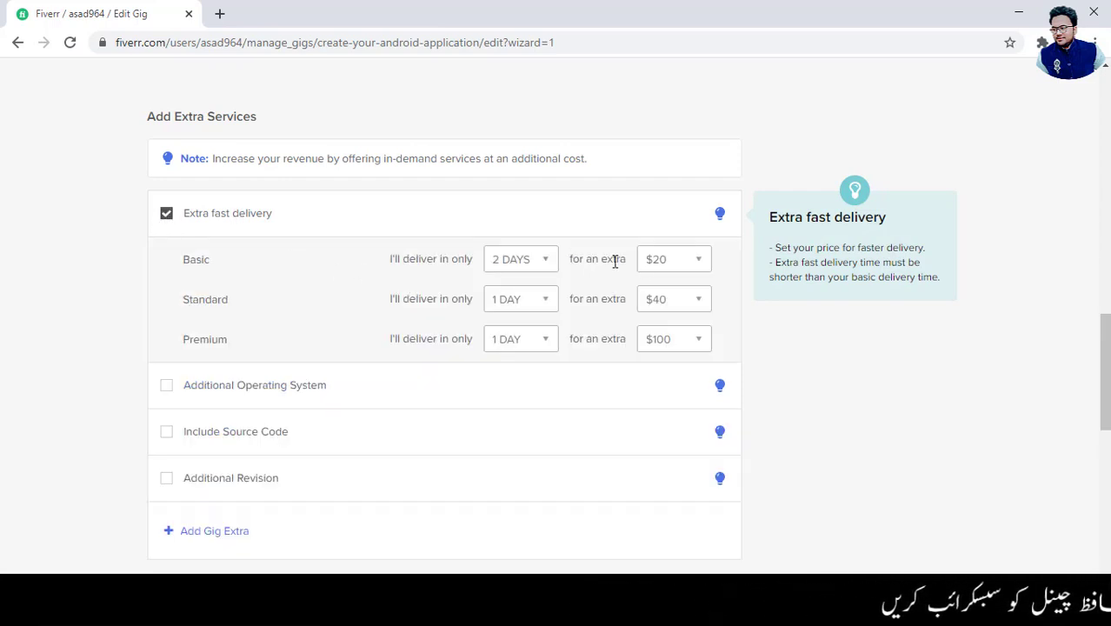
{"action": "left_click", "coordinate": [671, 266]}
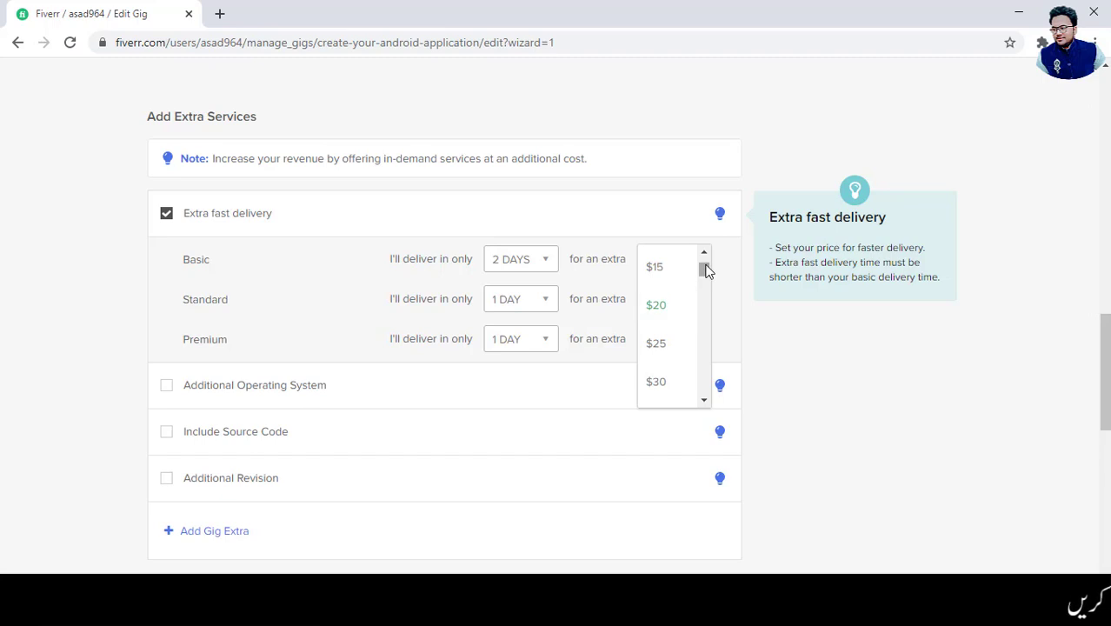
{"action": "left_click_drag", "start_coordinate": [704, 268], "coordinate": [709, 248]}
{"action": "left_click", "coordinate": [669, 265]}
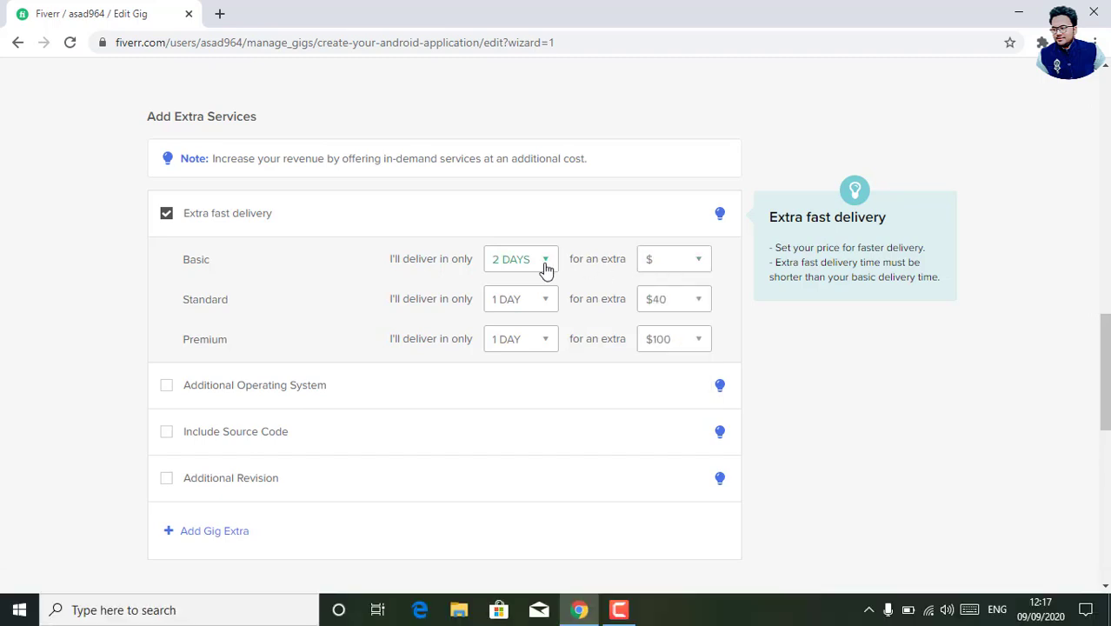
- Reset the extra fast delivery times of the Basic, Standard and Premium packages to unselected
{"action": "left_click", "coordinate": [546, 271]}
{"action": "left_click", "coordinate": [529, 273]}
{"action": "left_click", "coordinate": [534, 301]}
{"action": "left_click", "coordinate": [532, 301]}
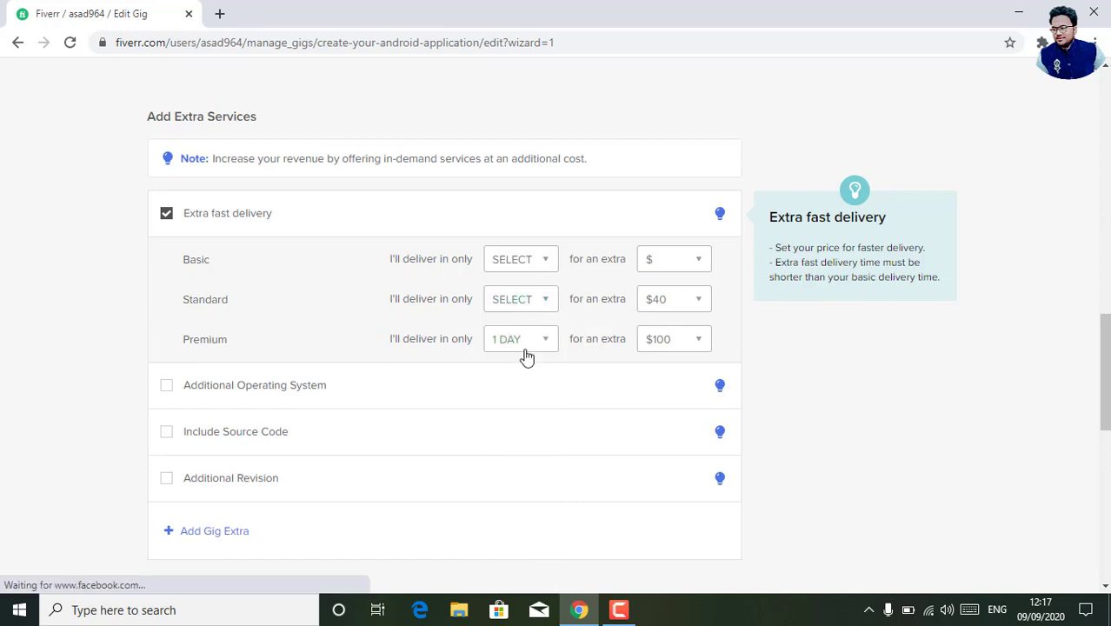
{"action": "left_click", "coordinate": [526, 347]}
{"action": "left_click", "coordinate": [526, 341]}
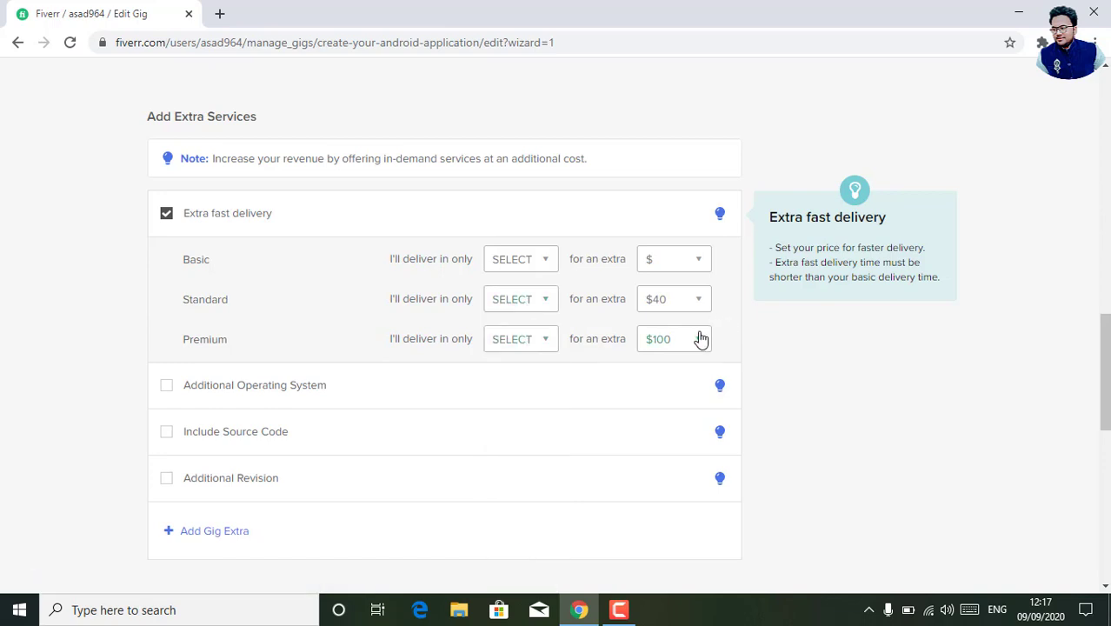
- Clear the extra fast delivery prices of the Premium and Standard packages
{"action": "left_click", "coordinate": [700, 339]}
{"action": "left_click_drag", "start_coordinate": [701, 366], "coordinate": [702, 343]}
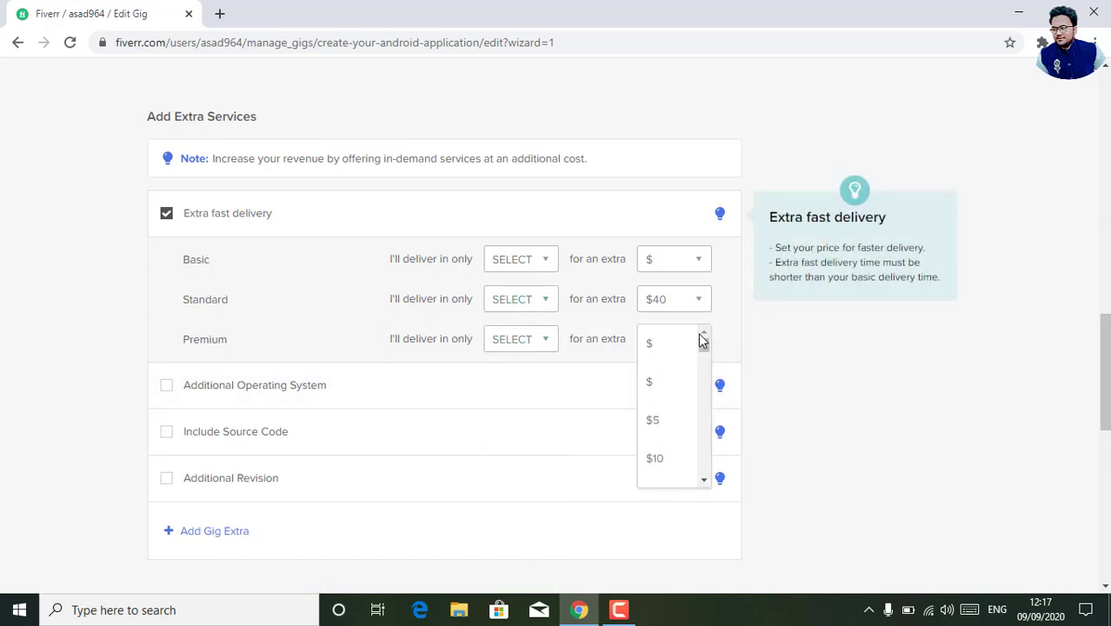
{"action": "left_click", "coordinate": [660, 344]}
{"action": "left_click", "coordinate": [695, 304]}
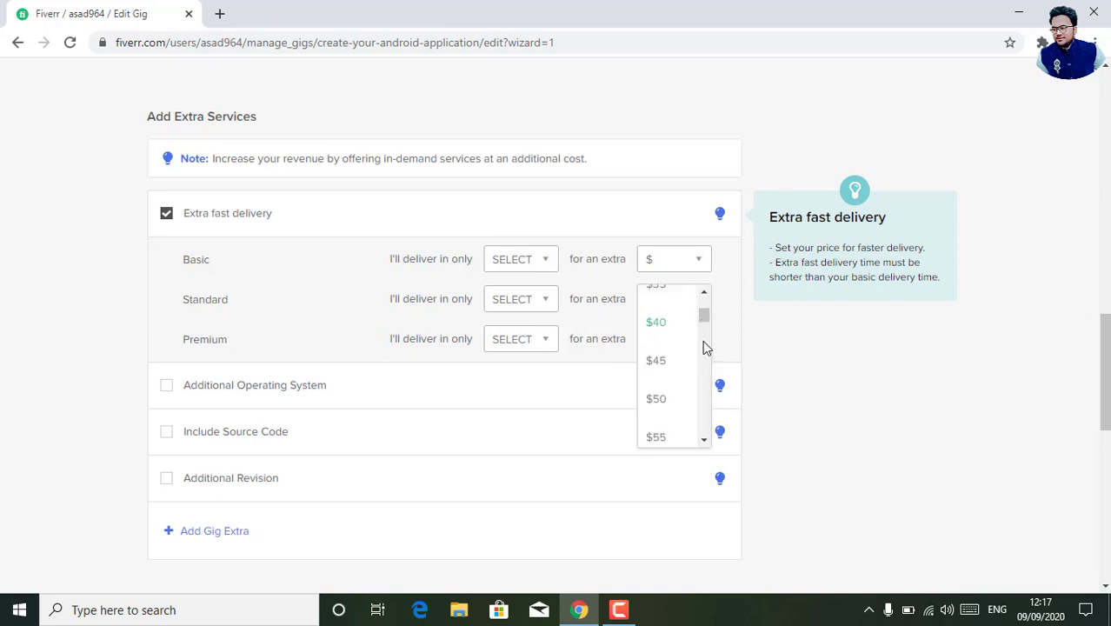
{"action": "left_click_drag", "start_coordinate": [704, 322], "coordinate": [705, 299]}
{"action": "left_click", "coordinate": [669, 302]}
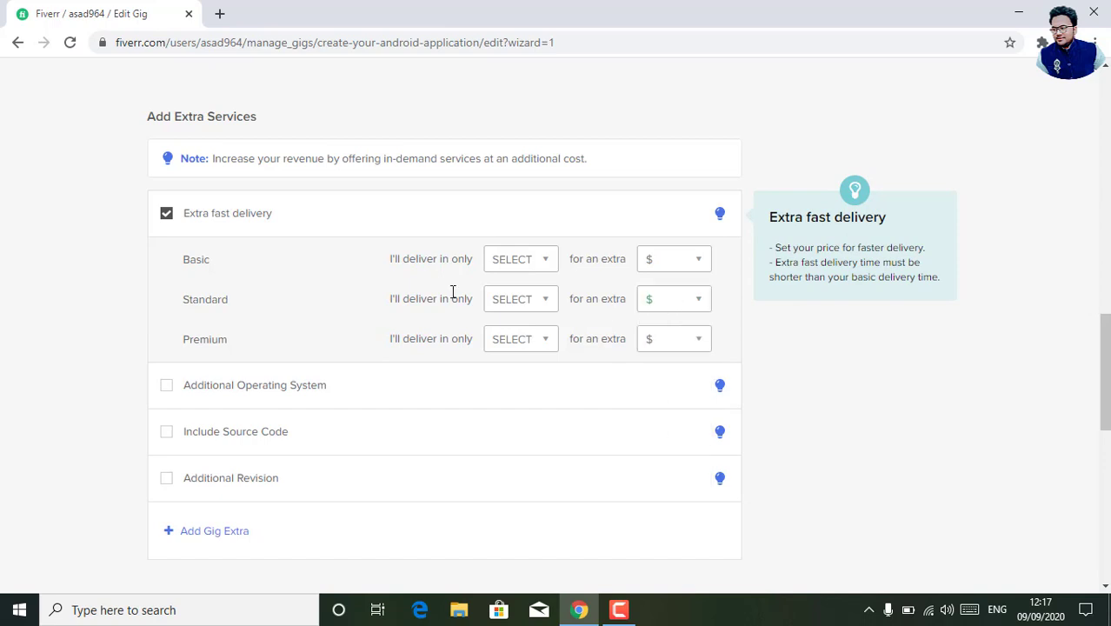
- Remove the cleared extra fast delivery service and save the pricing to continue to the Description & FAQ stage
{"action": "left_click", "coordinate": [165, 217]}
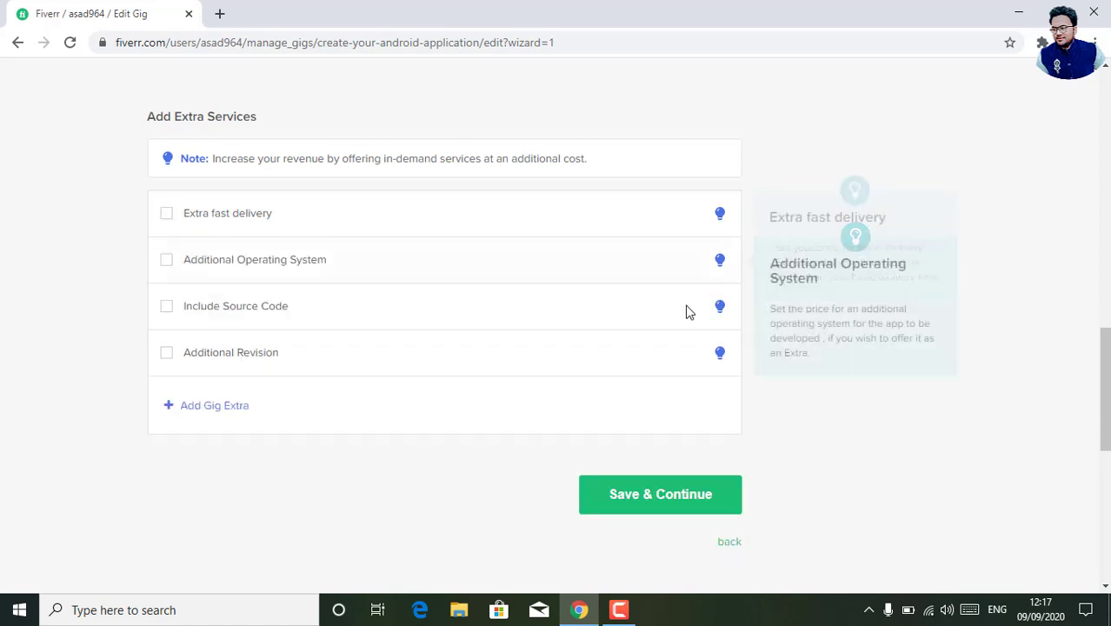
{"action": "left_click", "coordinate": [685, 498]}
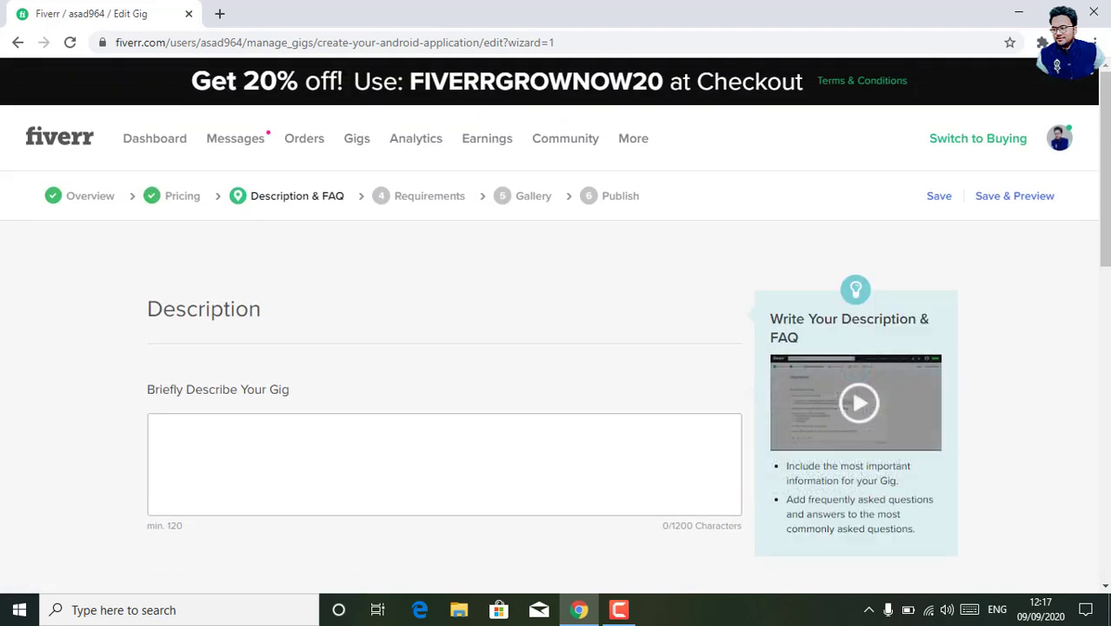
- Open the gig's brief description for editing
{"action": "scroll", "coordinate": [1093, 228], "scroll_direction": "down", "scroll_amount": 2}
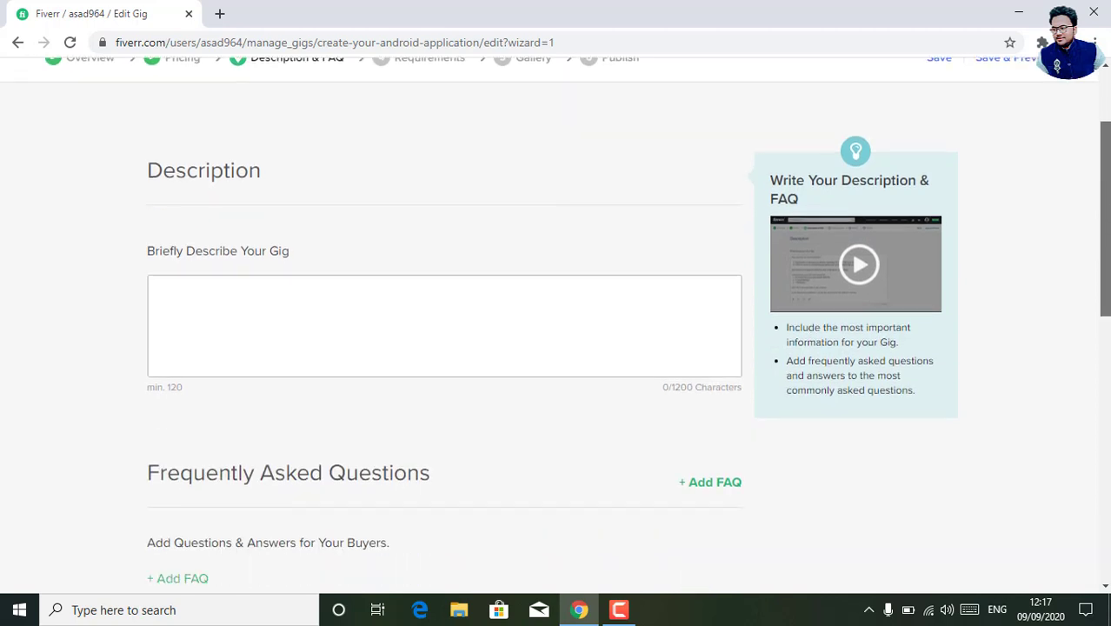
{"action": "mouse_move", "coordinate": [1105, 273]}
{"action": "left_mouse_down"}
{"action": "mouse_move", "coordinate": [1106, 249]}
{"action": "mouse_move", "coordinate": [1106, 404]}
{"action": "mouse_move", "coordinate": [1107, 284]}
{"action": "left_mouse_up"}
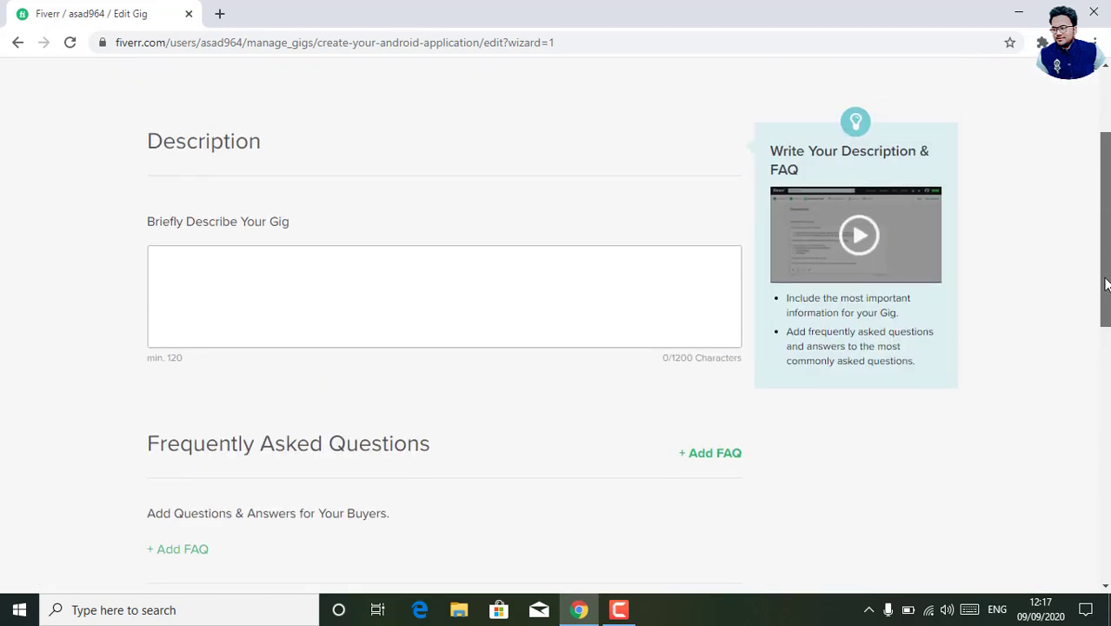
{"action": "left_click", "coordinate": [439, 311]}
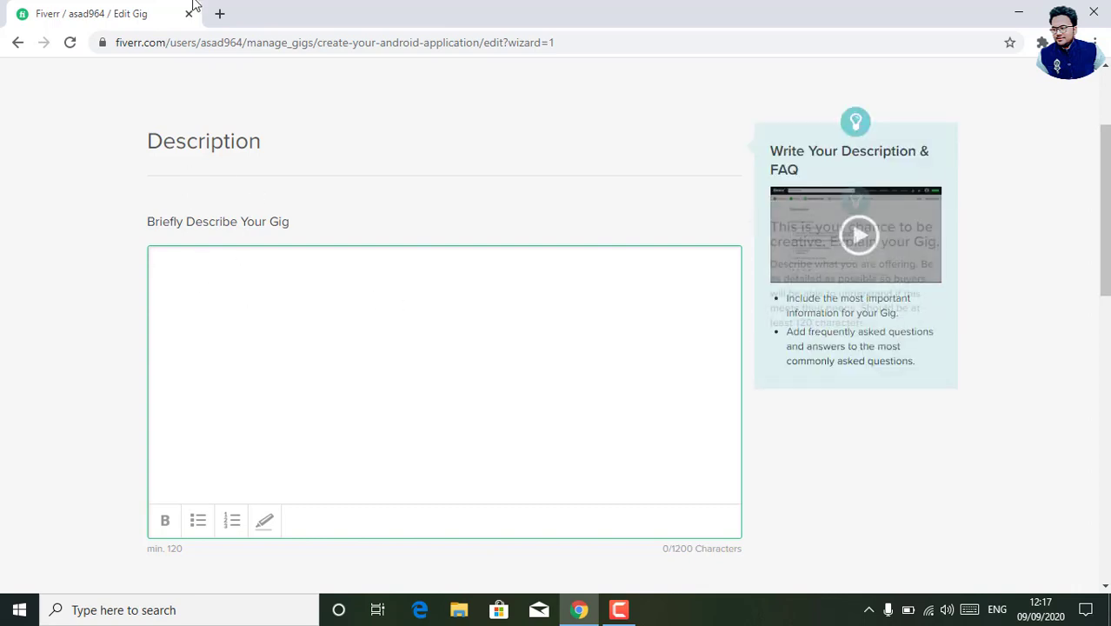
- Open the Fiverr homepage in a new browser tab through a Google search for "fiverr"
{"action": "left_click", "coordinate": [218, 10]}
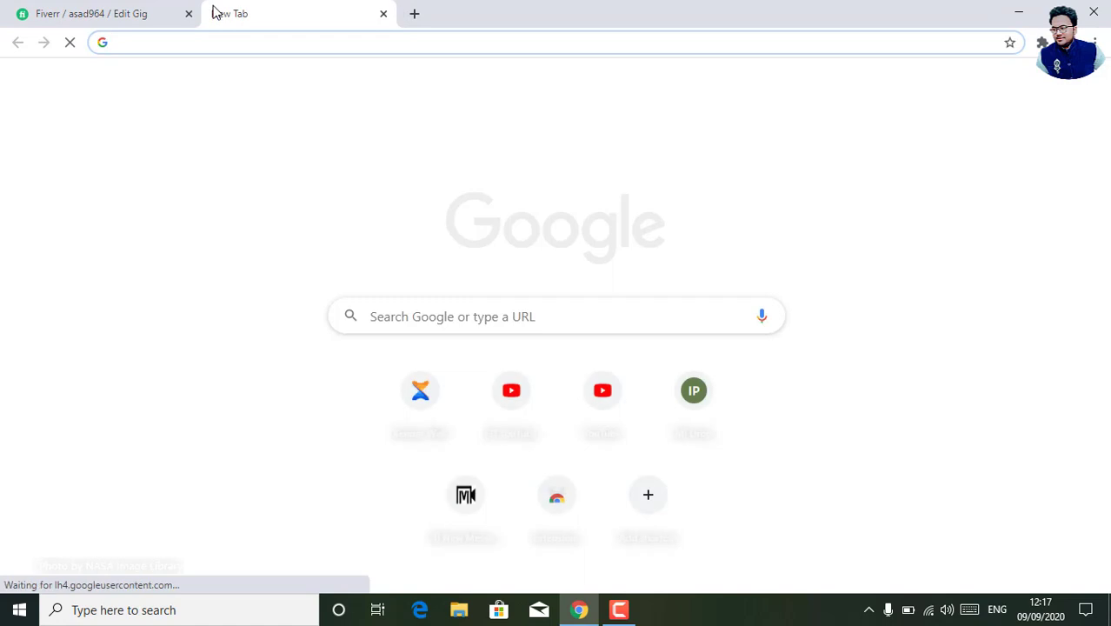
{"action": "left_click", "coordinate": [348, 41]}
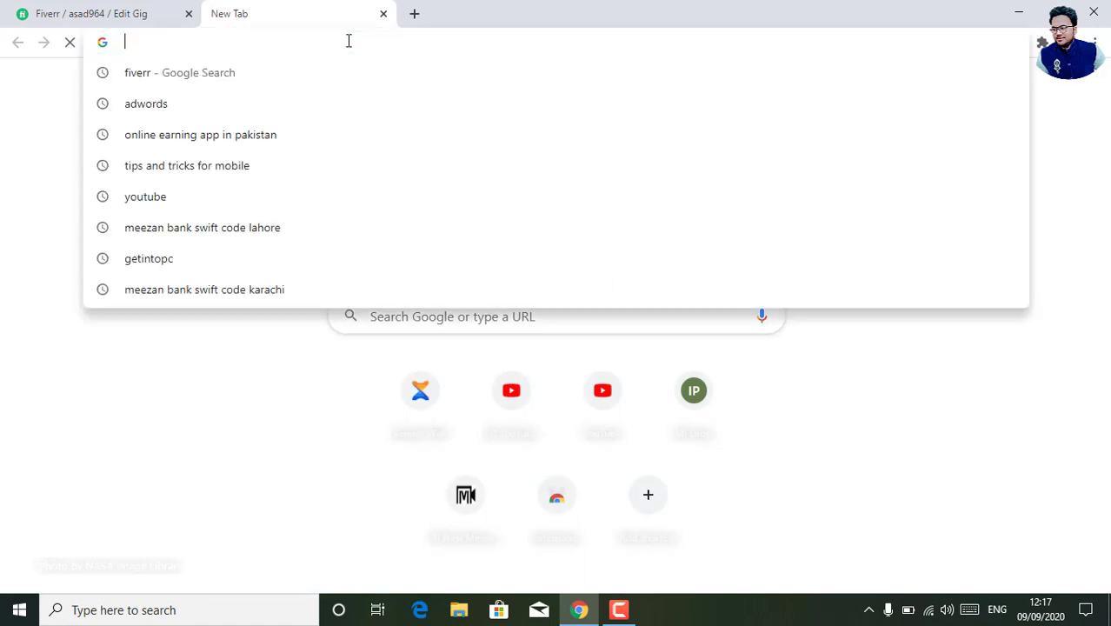
{"action": "type", "text": "fiverr"}
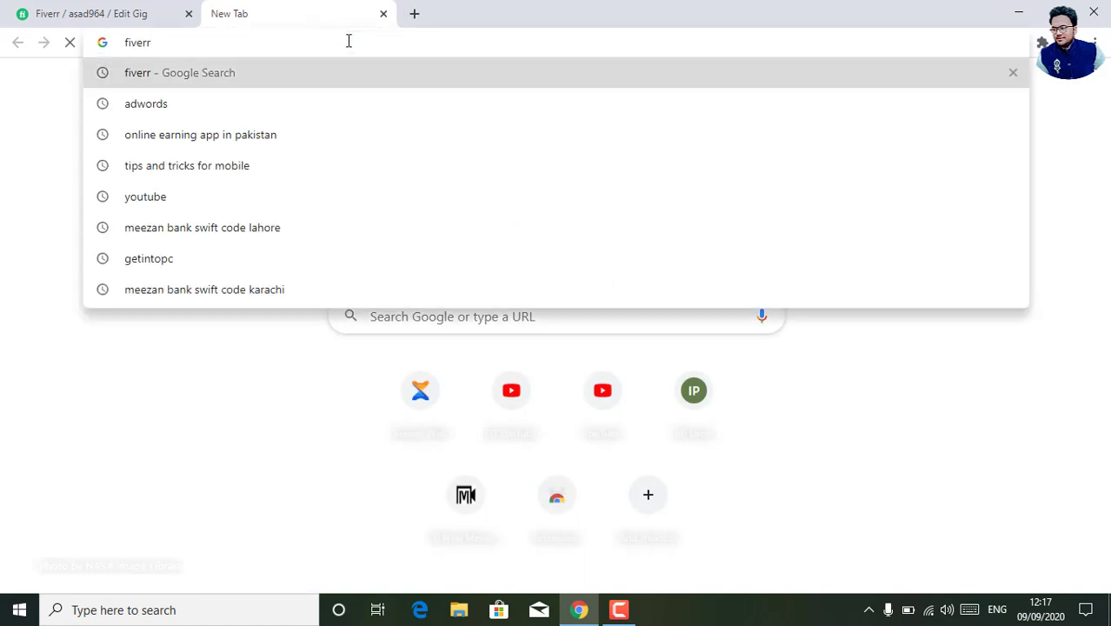
{"action": "key", "text": "Return"}
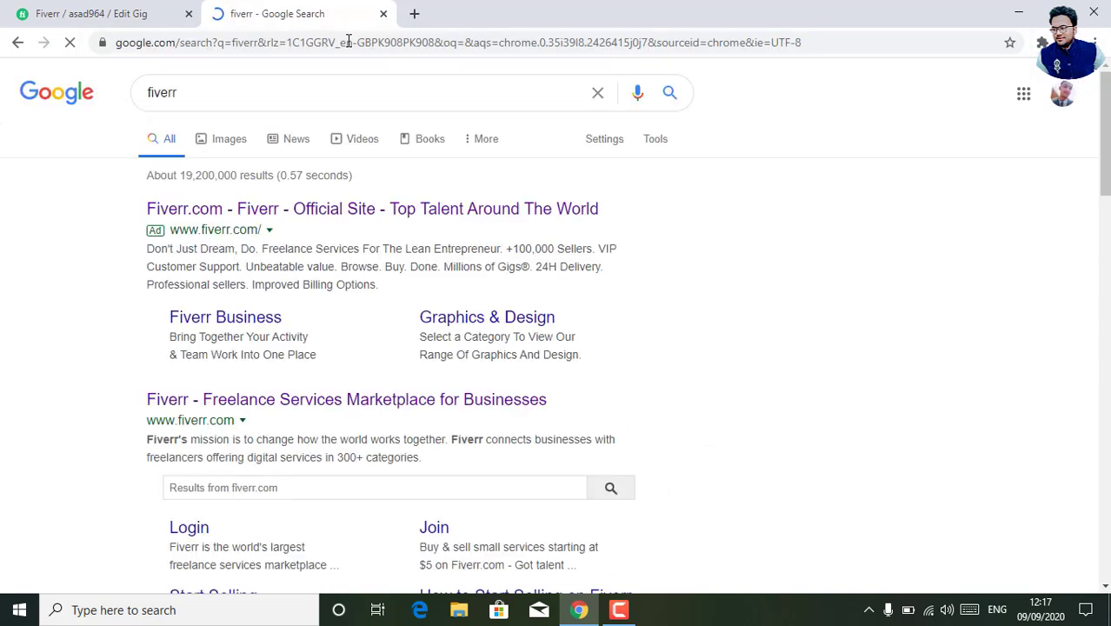
{"action": "left_click", "coordinate": [282, 211]}
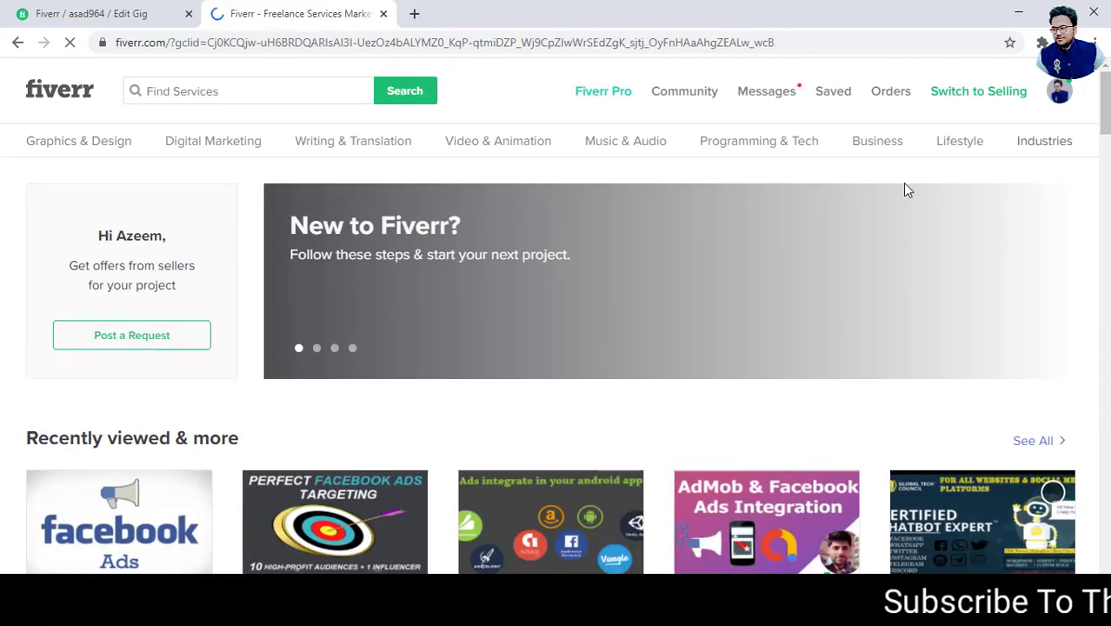
- Open the gig "I will be your android app developer or develop your android app" from the Mobile Apps best sellers
{"action": "scroll", "coordinate": [1107, 113], "scroll_direction": "down", "scroll_amount": 3}
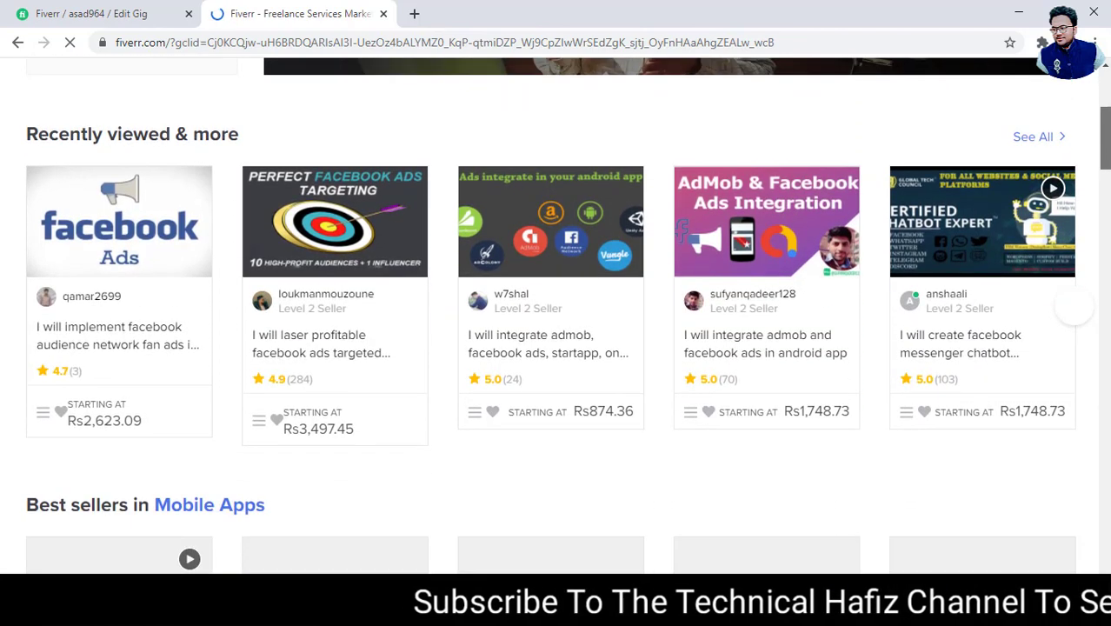
{"action": "scroll", "coordinate": [643, 211], "scroll_direction": "down", "scroll_amount": 2}
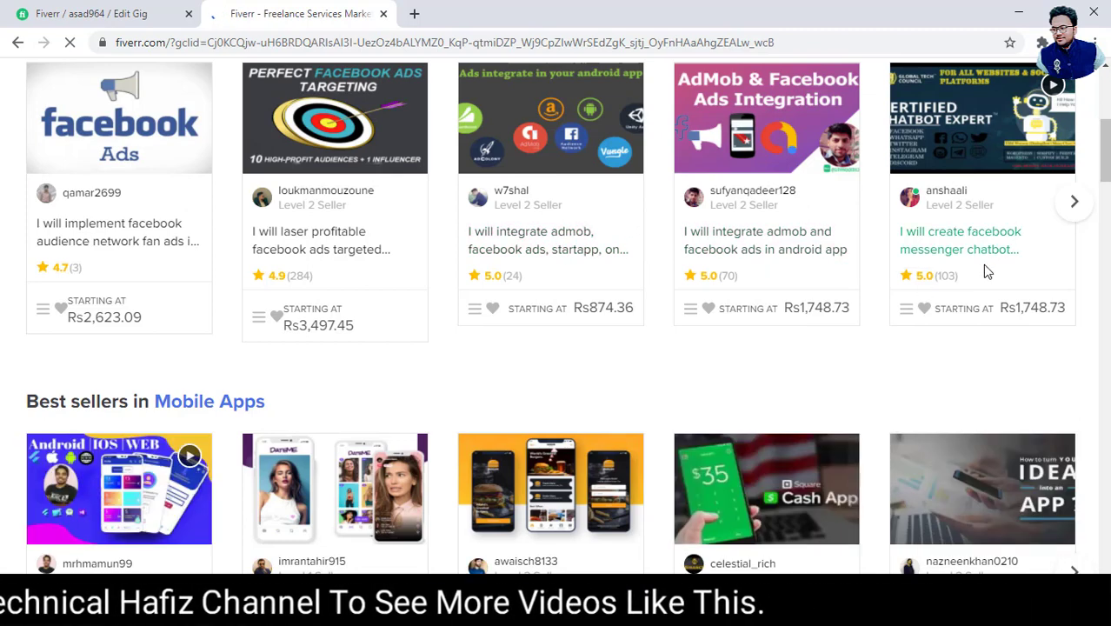
{"action": "left_click_drag", "start_coordinate": [1107, 152], "coordinate": [1106, 182]}
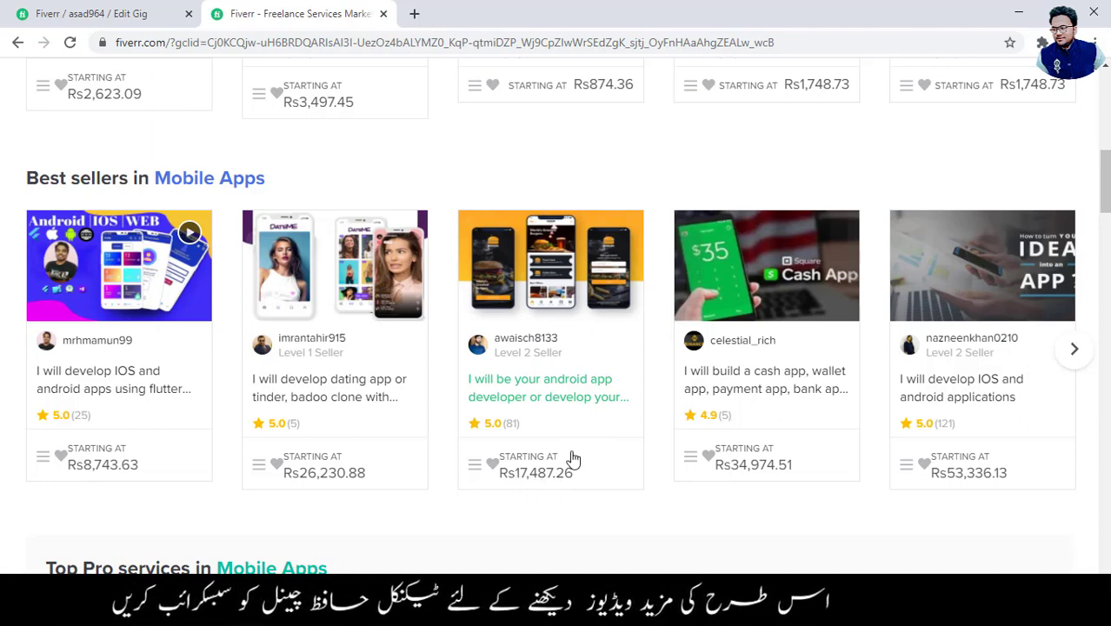
{"action": "left_click", "coordinate": [540, 388]}
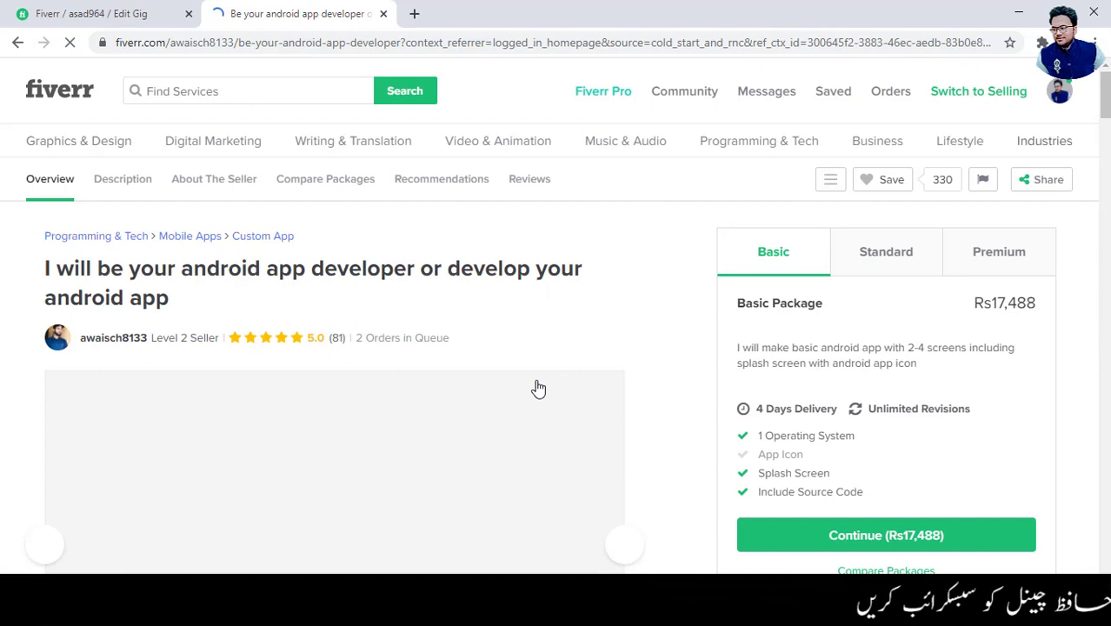
- Read the gig's About This Gig text as a model description, covering its services, tools and aims
{"action": "left_click_drag", "start_coordinate": [1106, 113], "coordinate": [1106, 165]}
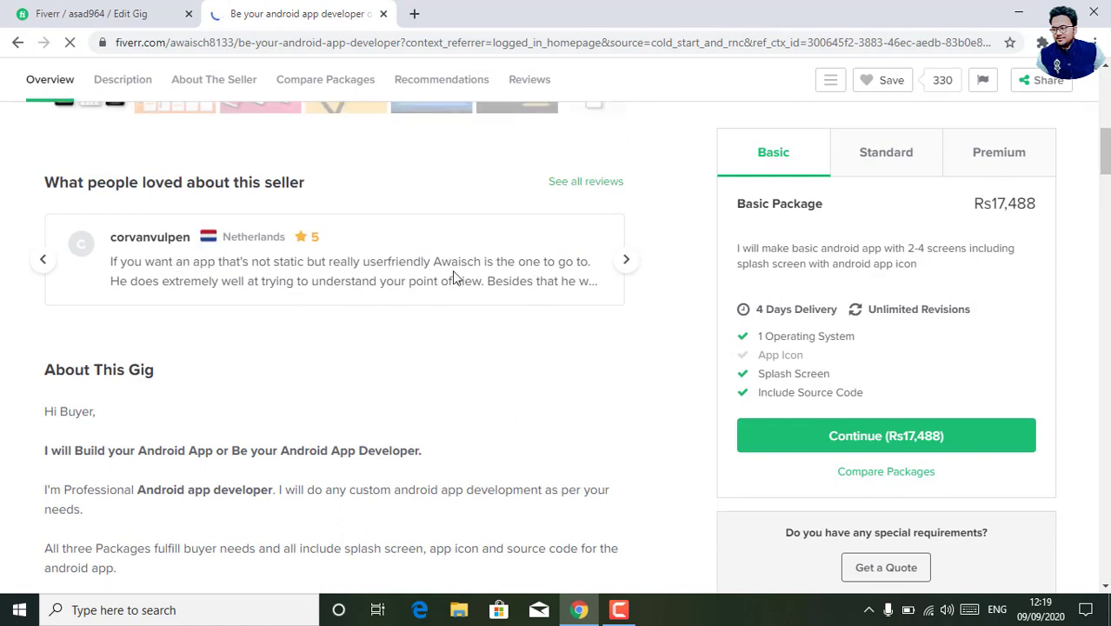
{"action": "scroll", "coordinate": [1104, 187], "scroll_direction": "down", "scroll_amount": 3}
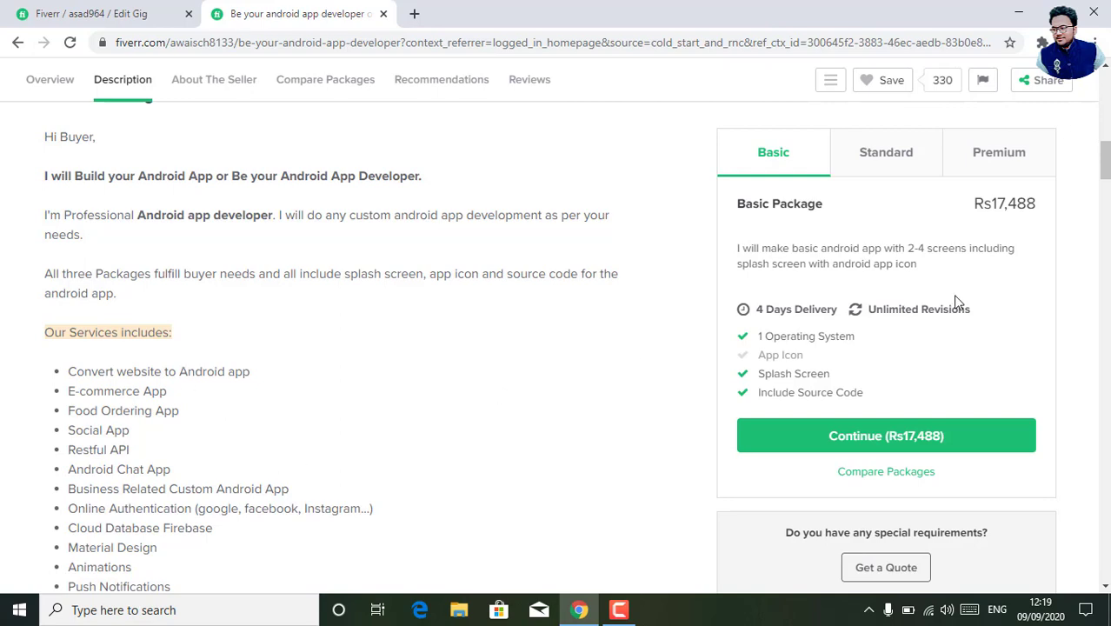
{"action": "scroll", "coordinate": [348, 348], "scroll_direction": "down", "scroll_amount": 7}
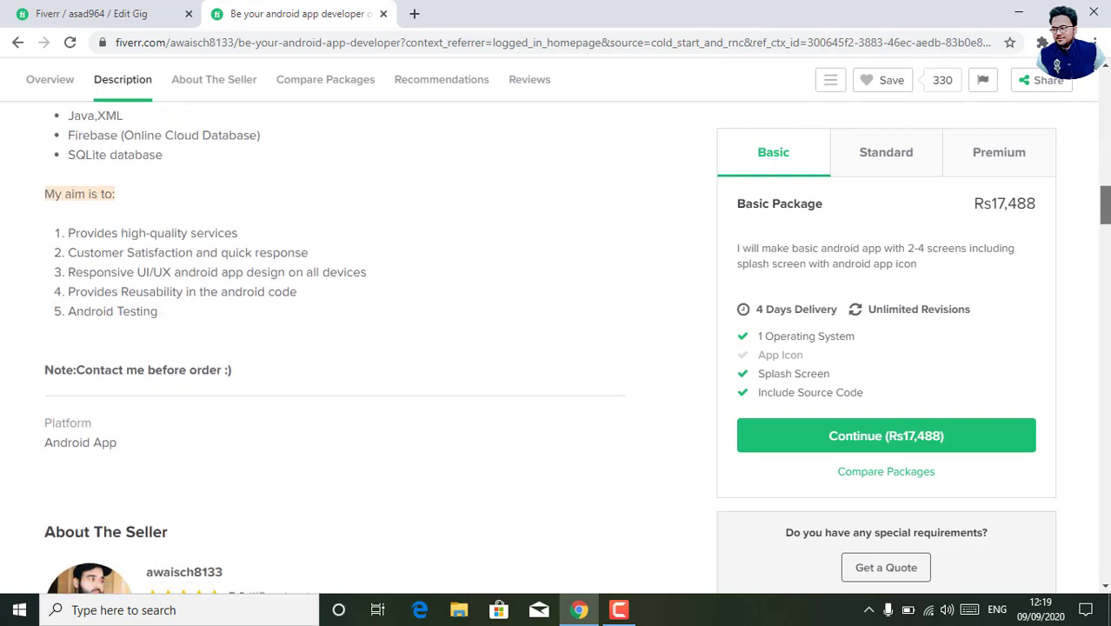
{"action": "scroll", "coordinate": [334, 348], "scroll_direction": "up", "scroll_amount": 2}
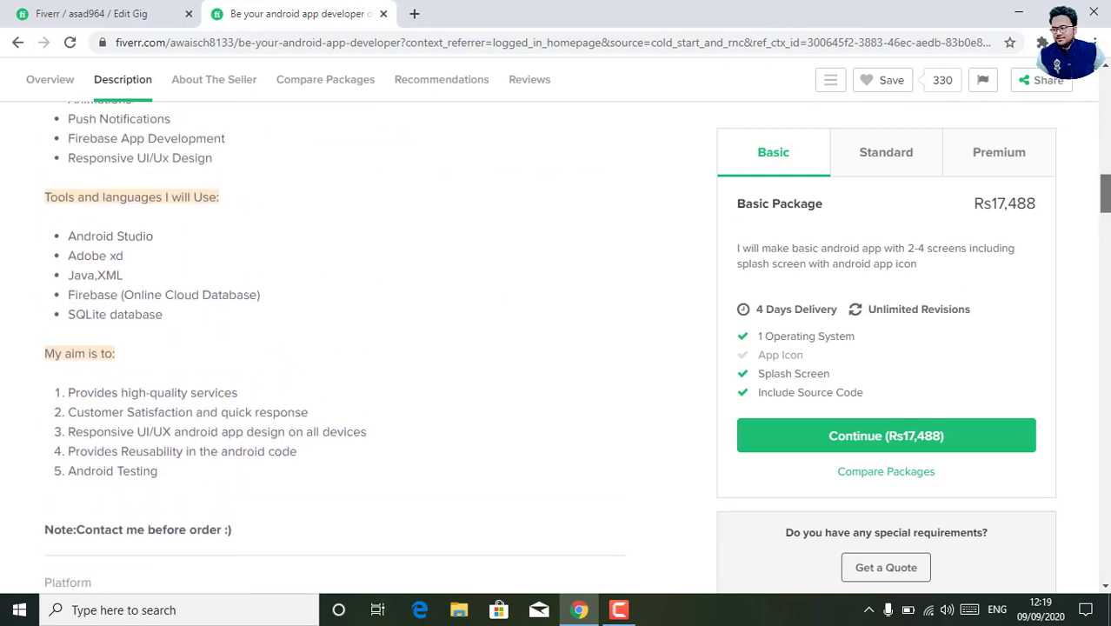
{"action": "scroll", "coordinate": [348, 348], "scroll_direction": "up", "scroll_amount": 3}
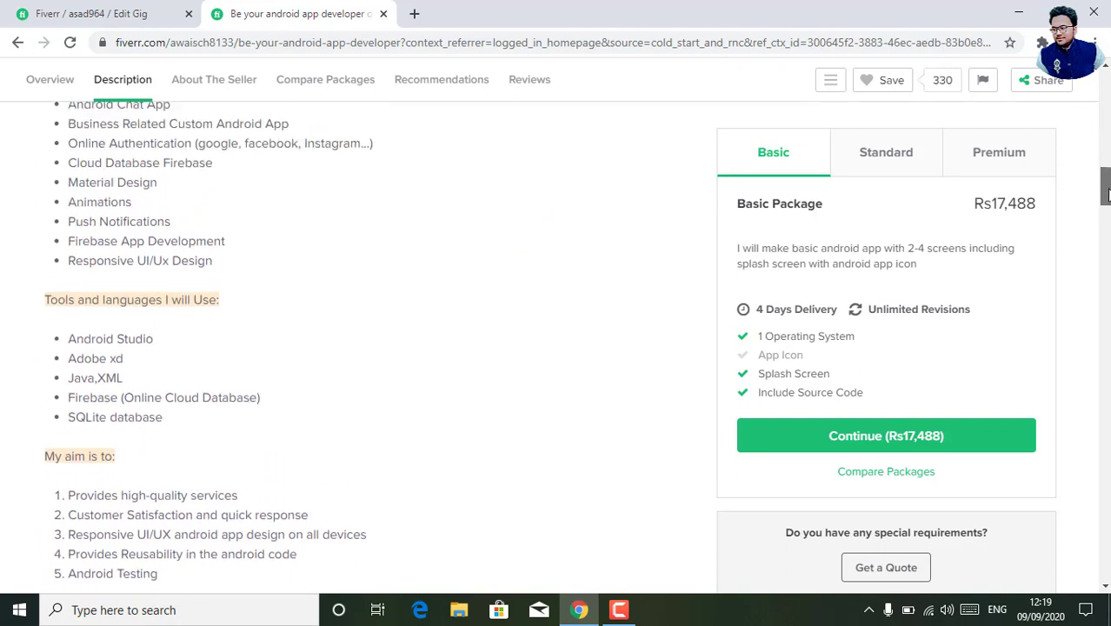
- Copy the reference gig's text from "I will Build your Android App" through "Note:Contact me before order :)" into the gig's brief description
{"action": "scroll", "coordinate": [348, 348], "scroll_direction": "up", "scroll_amount": 2}
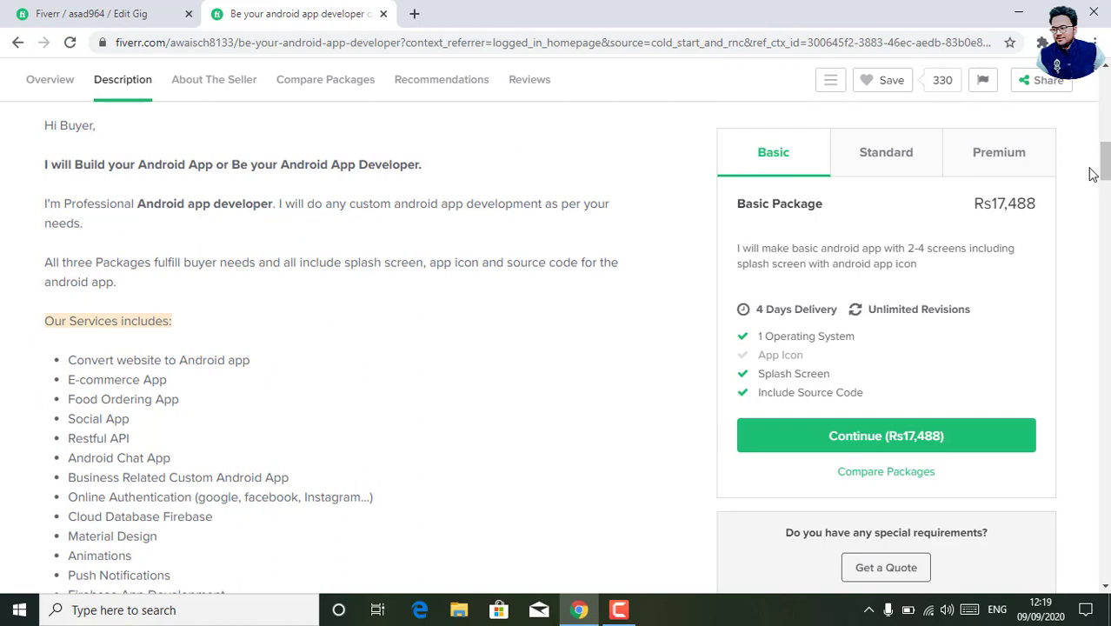
{"action": "left_click_drag", "start_coordinate": [1104, 165], "coordinate": [1105, 153]}
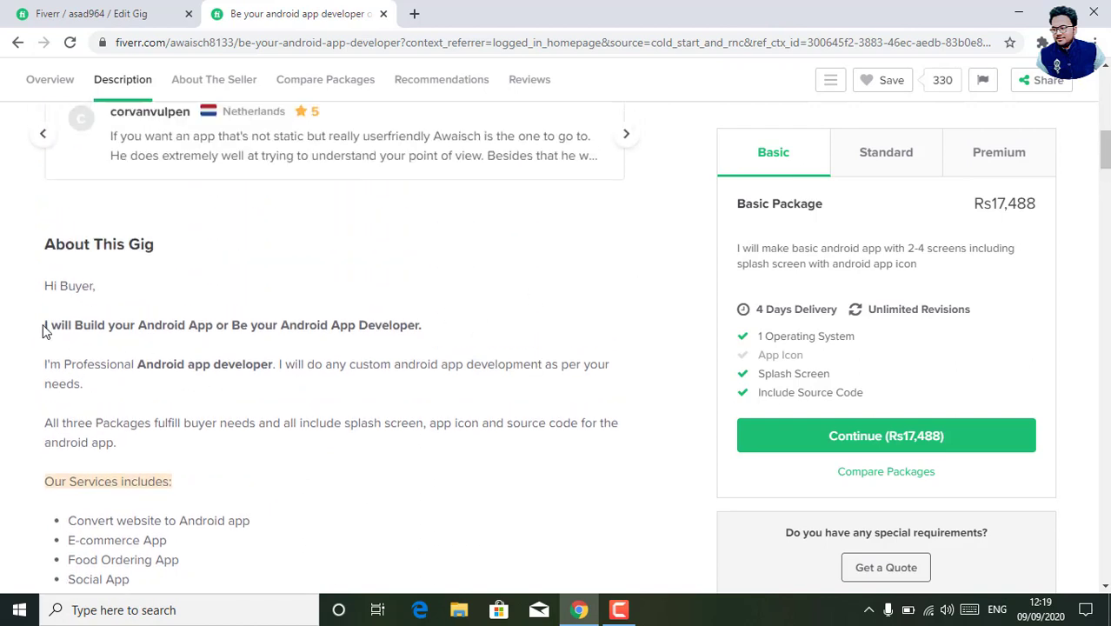
{"action": "left_click_drag", "start_coordinate": [42, 325], "coordinate": [377, 390]}
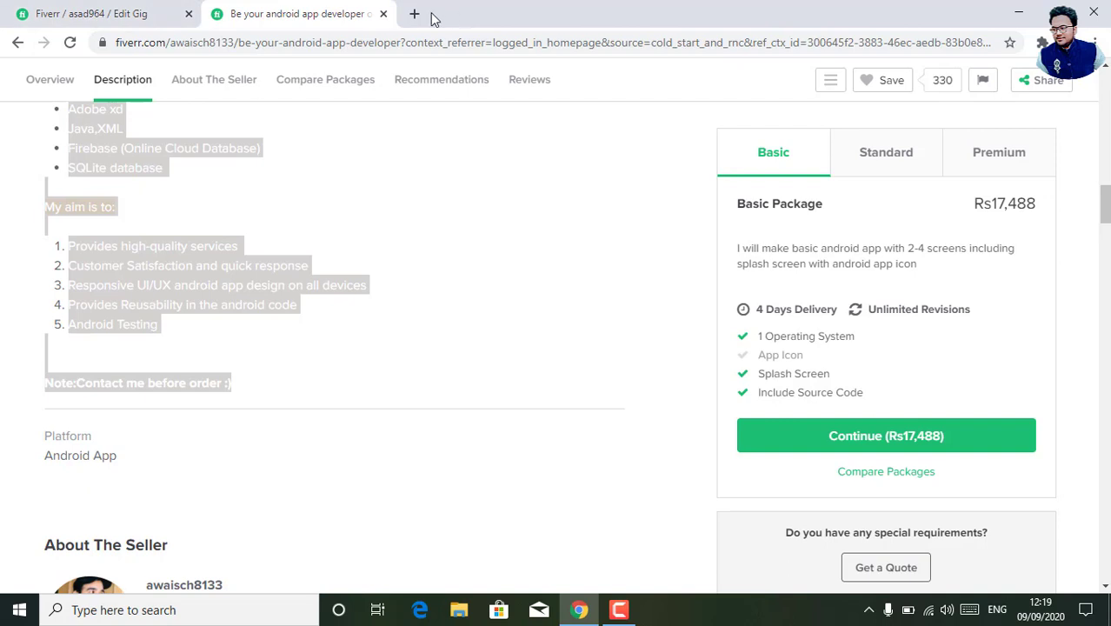
{"action": "left_click", "coordinate": [139, 15]}
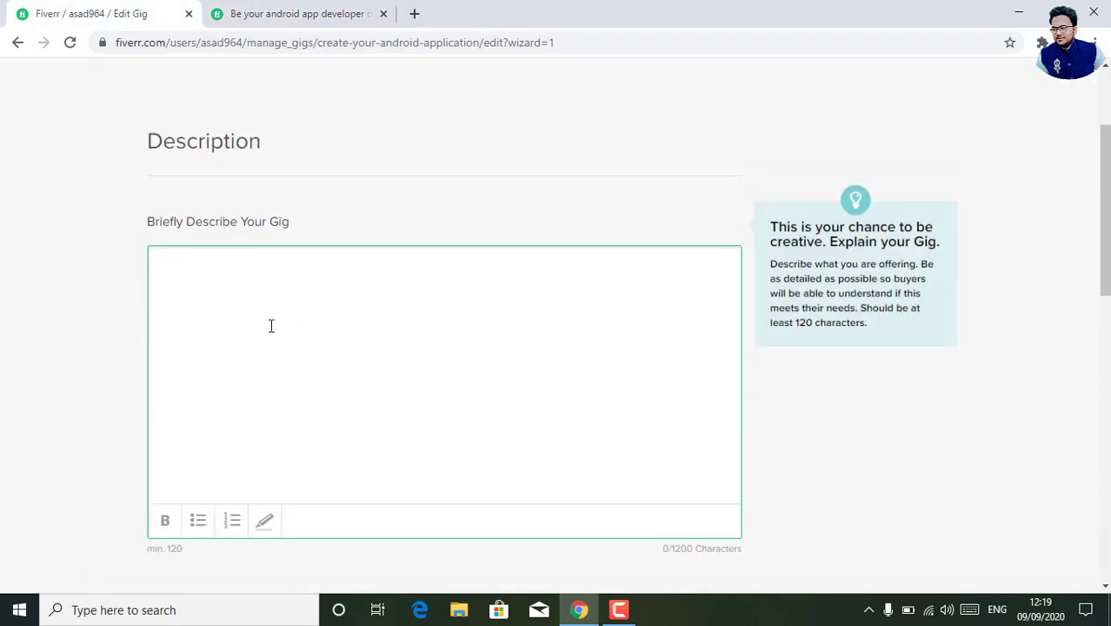
{"action": "key", "text": "ctrl+v"}
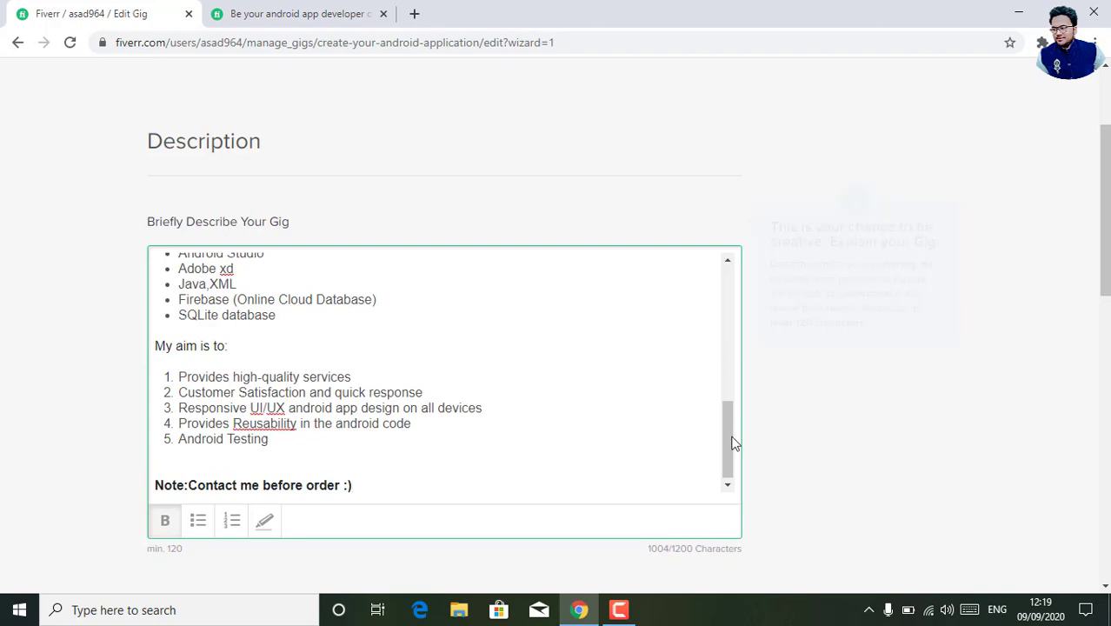
- Delete the closing line "Note:Contact me before order :)" and the blank lines above it from the description
{"action": "mouse_move", "coordinate": [727, 442]}
{"action": "left_mouse_down"}
{"action": "mouse_move", "coordinate": [724, 279]}
{"action": "mouse_move", "coordinate": [740, 455]}
{"action": "left_mouse_up"}
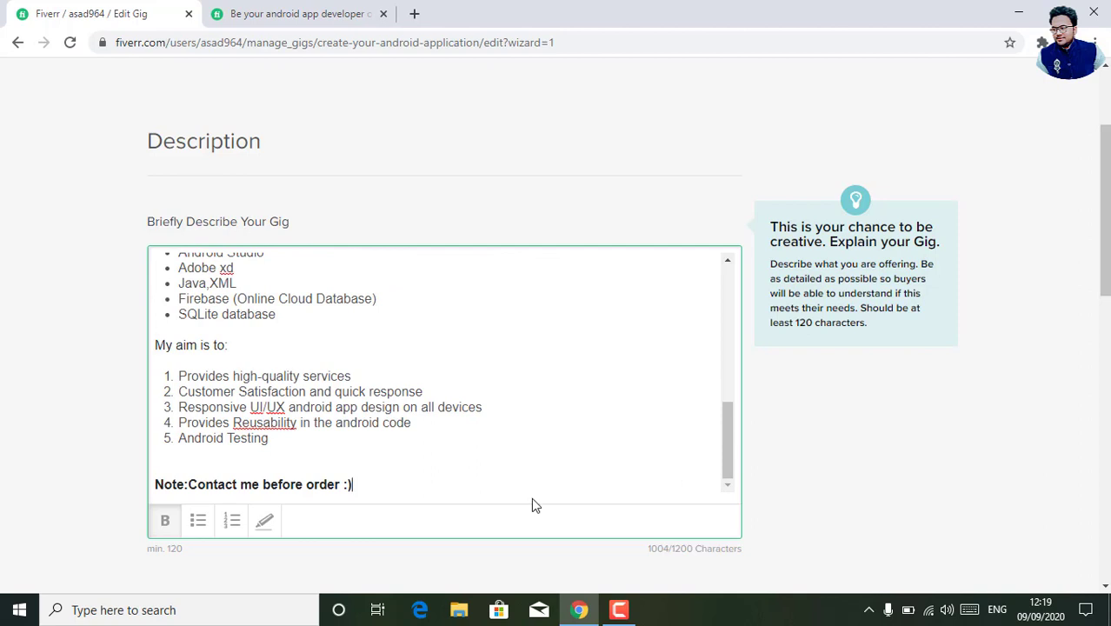
{"action": "key", "text": "ctrl+shift+Left"}
{"action": "key", "text": "ctrl+shift+Left"}
{"action": "key", "text": "ctrl+shift+Left"}
{"action": "key", "text": "ctrl+shift+Left"}
{"action": "key", "text": "ctrl+shift+Left"}
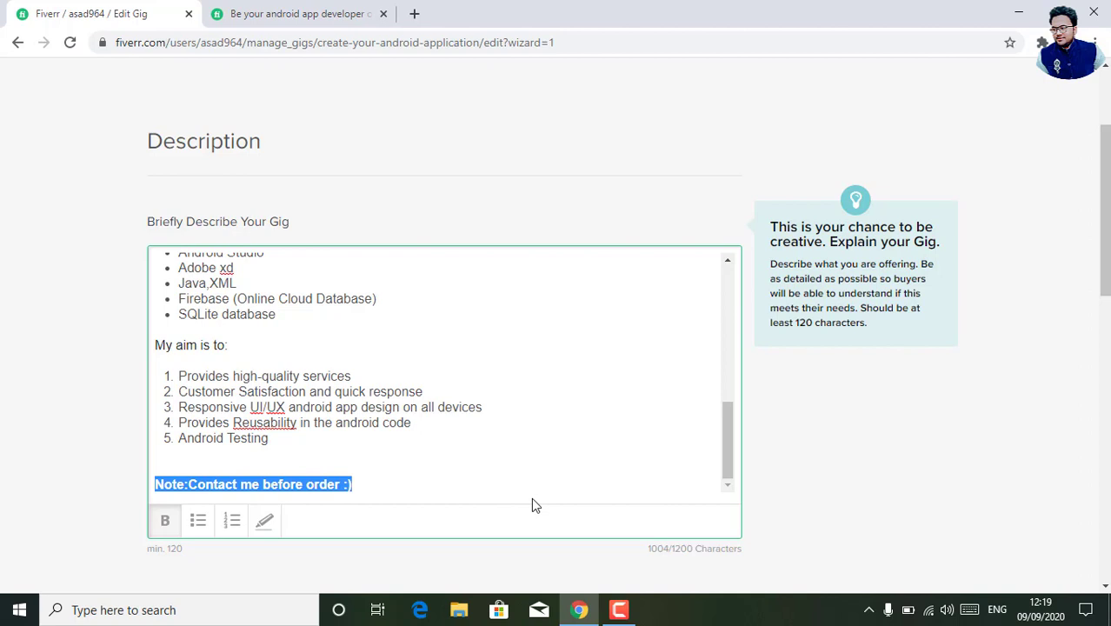
{"action": "key", "text": "BackSpace"}
{"action": "key", "text": "BackSpace"}
{"action": "key", "text": "BackSpace"}
{"action": "key", "text": "BackSpace"}
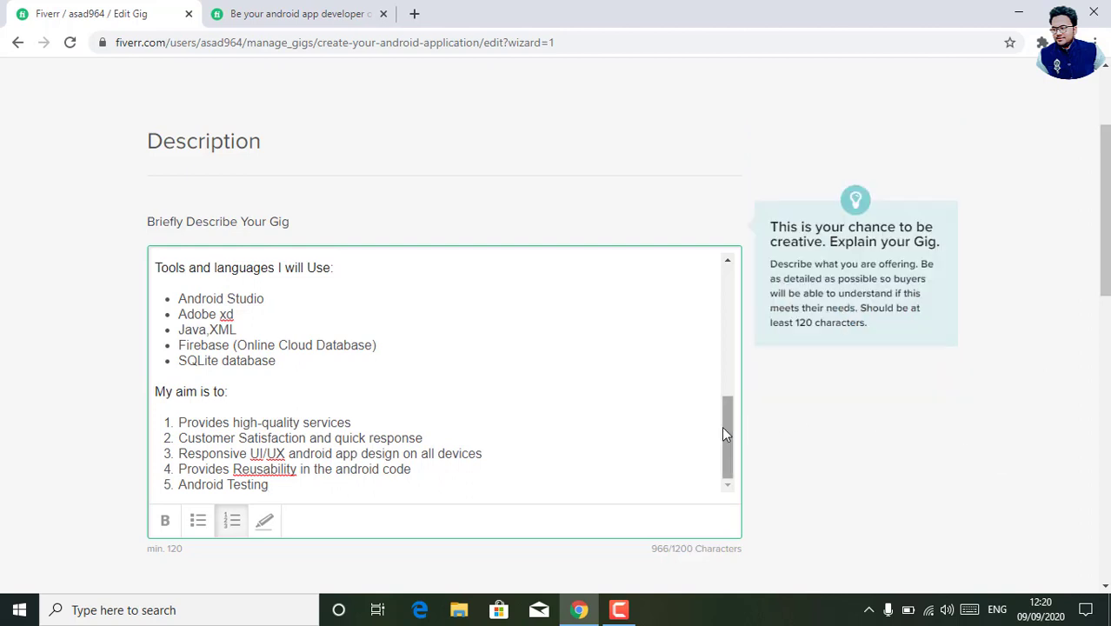
- Remove the paragraph beginning "All three Packages fulfill buyer needs" from the description
{"action": "left_click_drag", "start_coordinate": [727, 434], "coordinate": [737, 287]}
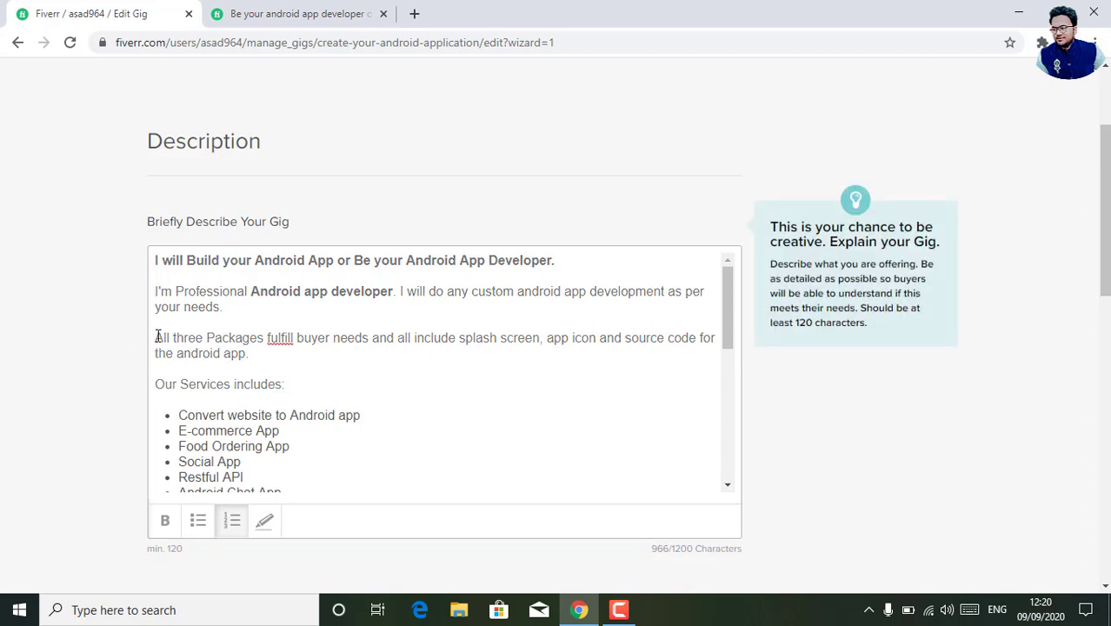
{"action": "left_click", "coordinate": [160, 337]}
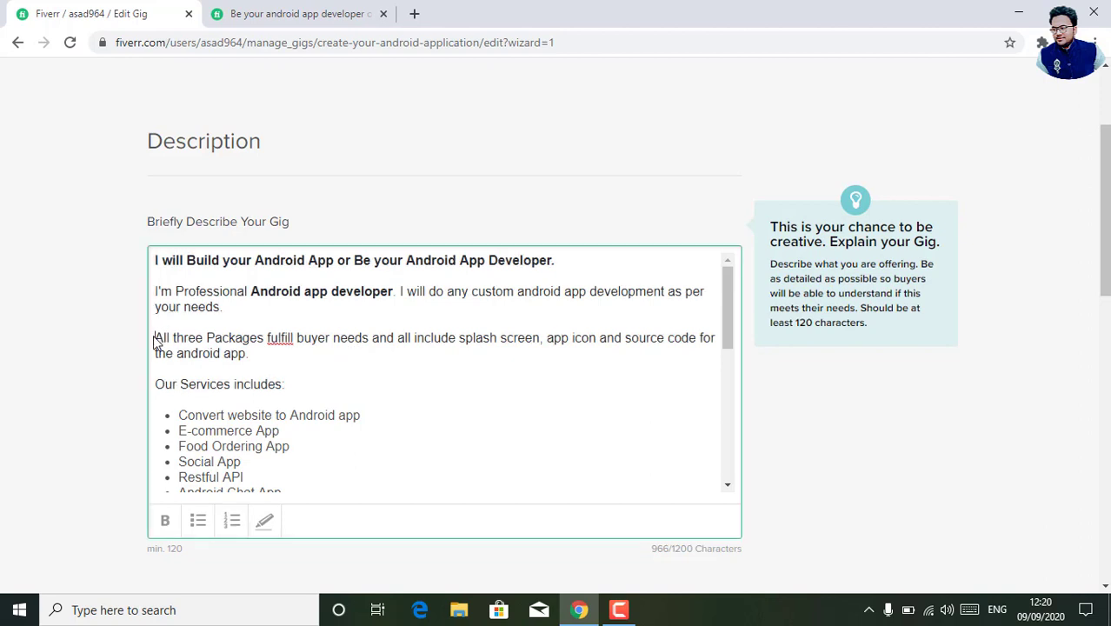
{"action": "left_click_drag", "start_coordinate": [157, 337], "coordinate": [251, 348]}
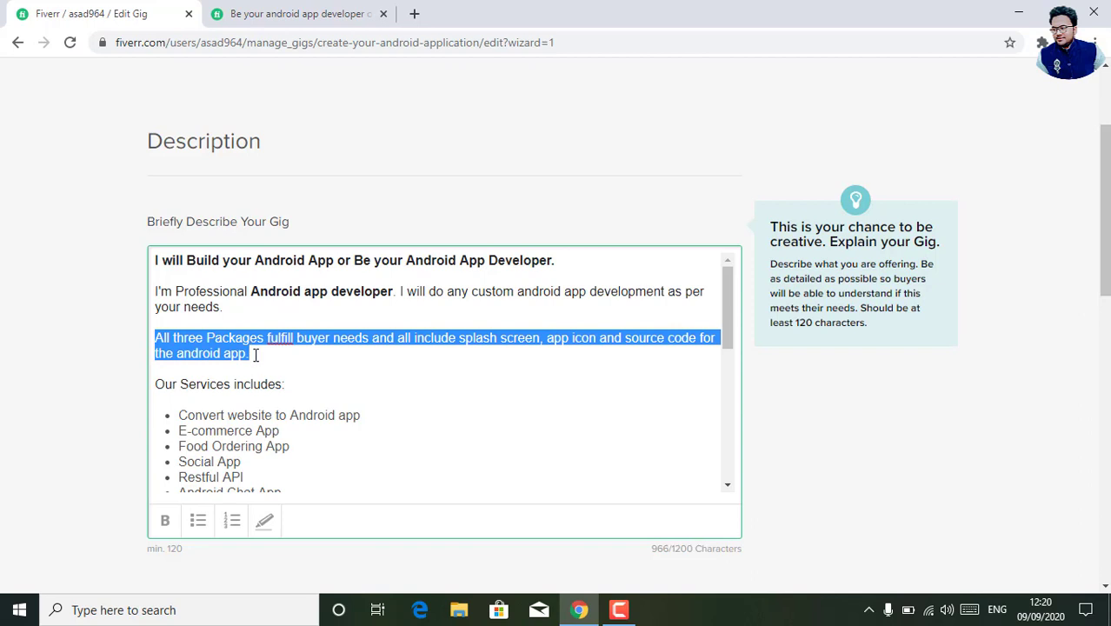
{"action": "key", "text": "BackSpace"}
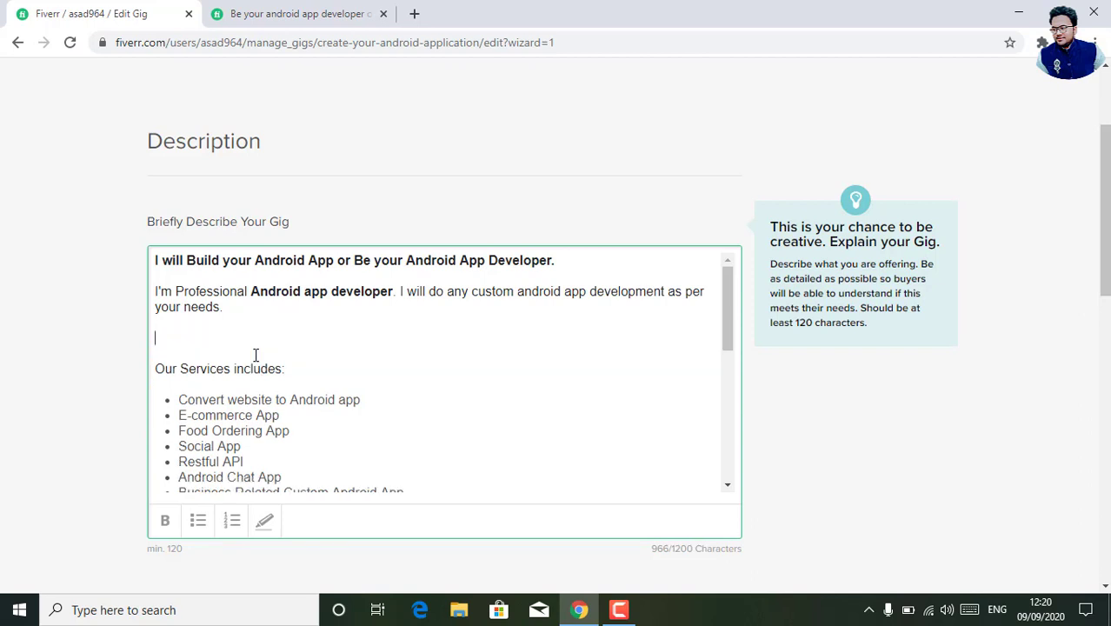
{"action": "key", "text": "BackSpace"}
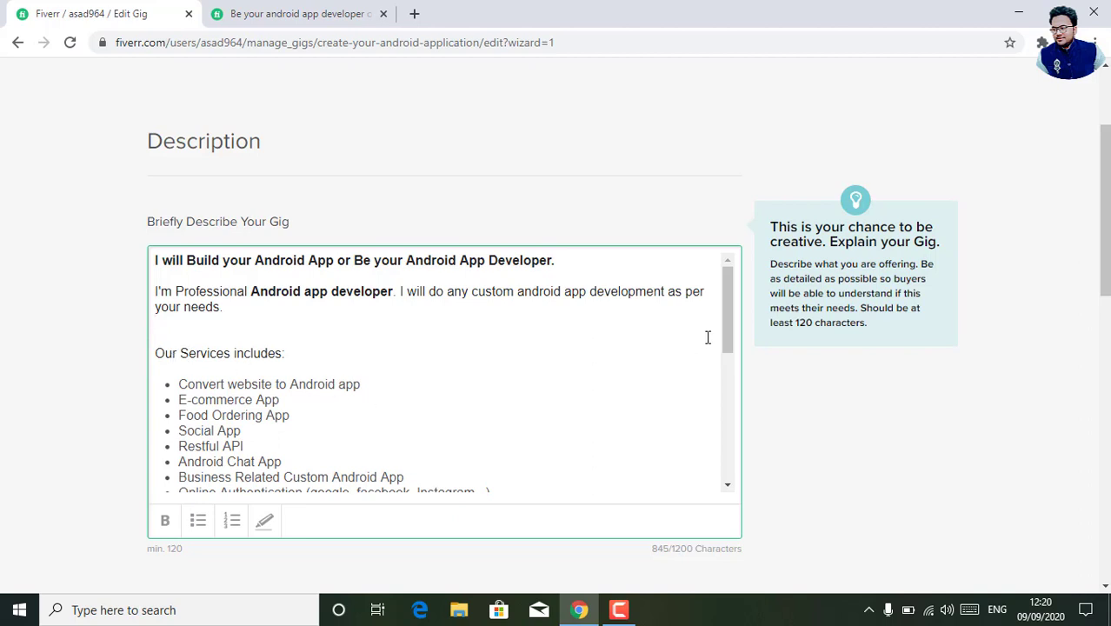
- Remove E-commerce App, Food Ordering App and Restful API from the description's services list
{"action": "left_click_drag", "start_coordinate": [739, 338], "coordinate": [739, 367]}
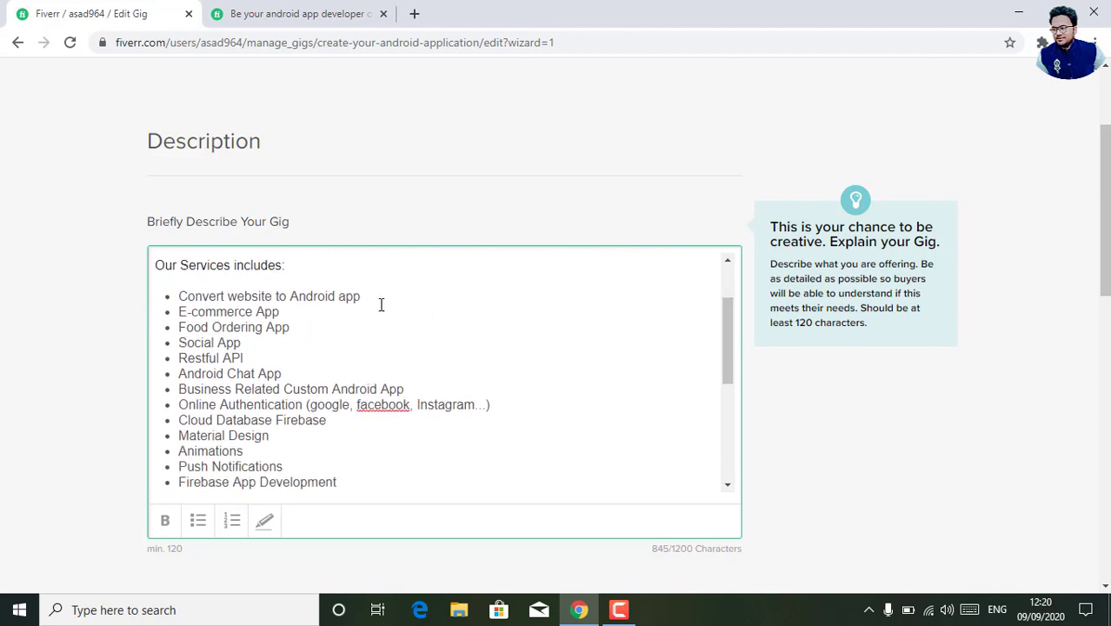
{"action": "left_click_drag", "start_coordinate": [290, 323], "coordinate": [156, 315]}
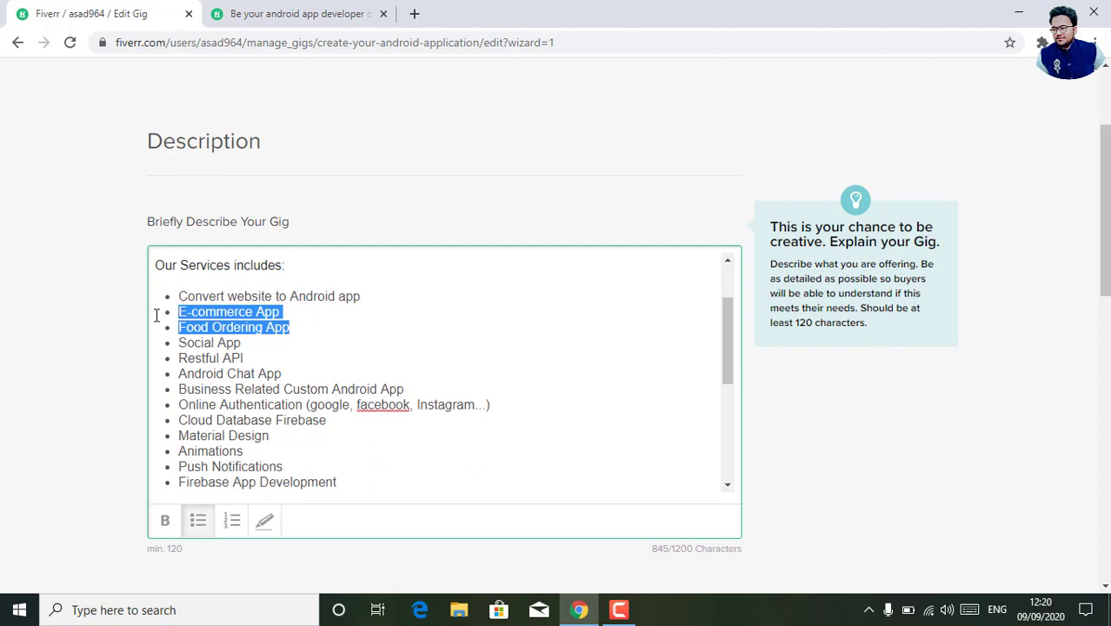
{"action": "key", "text": "BackSpace"}
{"action": "key", "text": "BackSpace"}
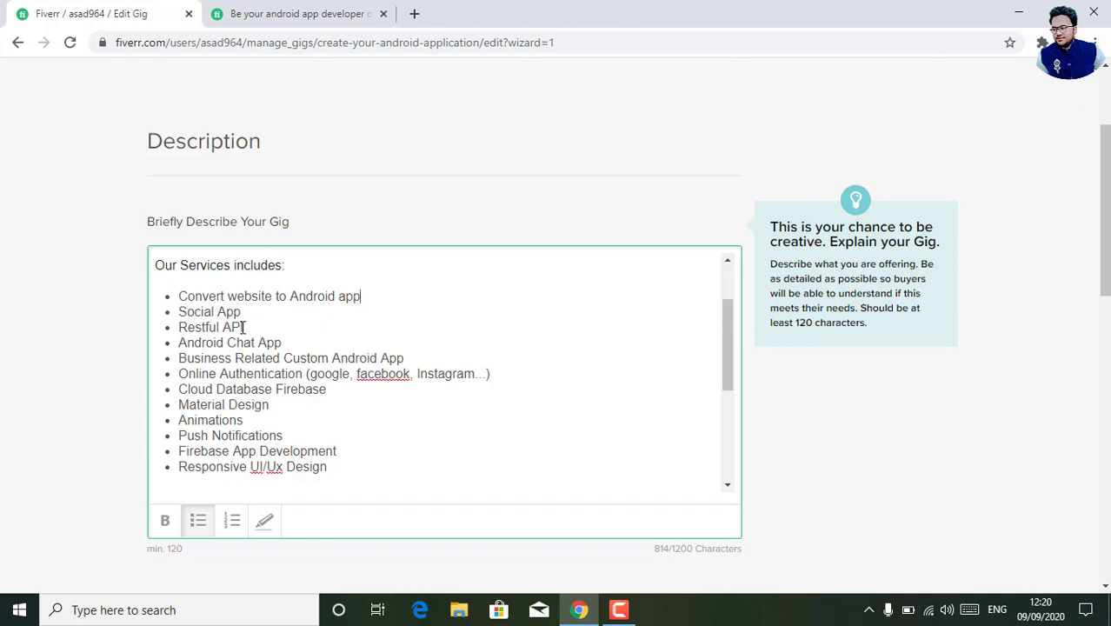
{"action": "left_click_drag", "start_coordinate": [252, 327], "coordinate": [152, 335]}
{"action": "key", "text": "BackSpace"}
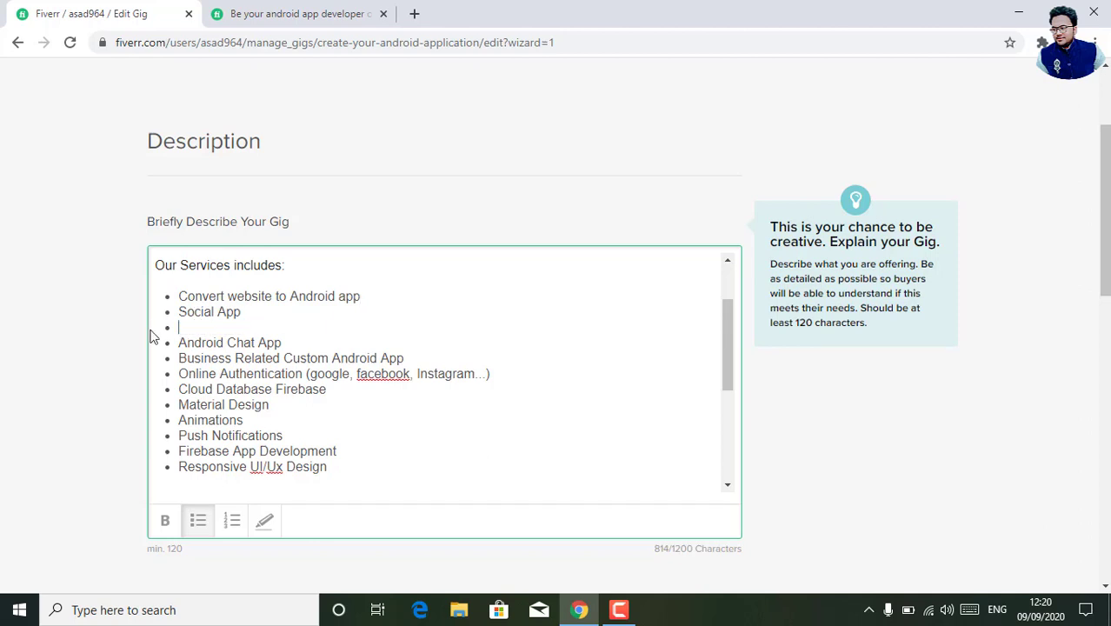
{"action": "key", "text": "BackSpace"}
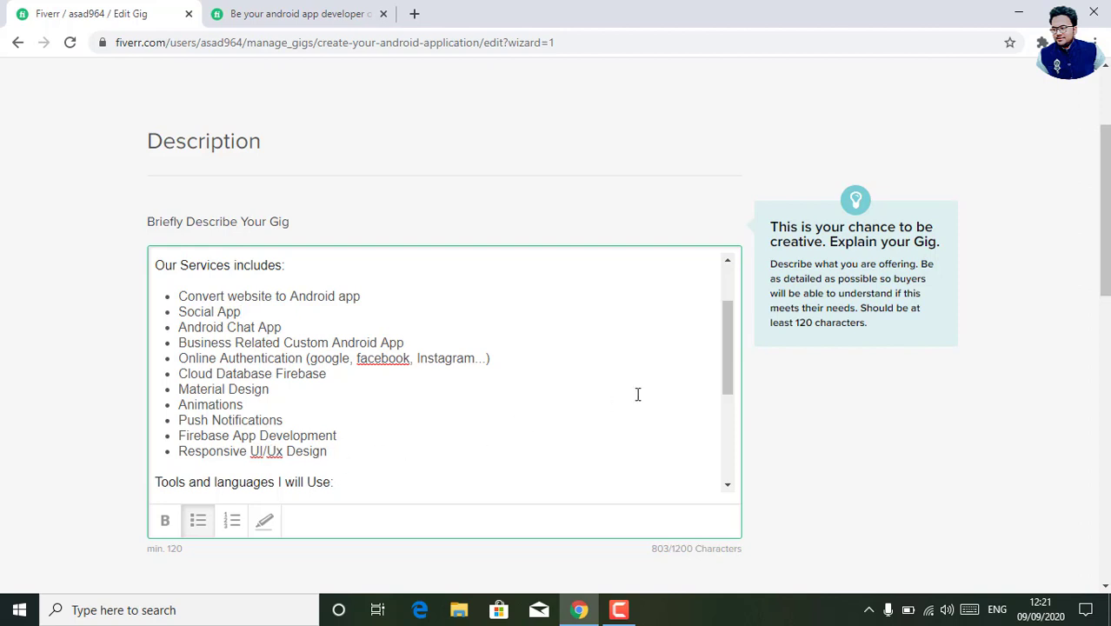
- Remove the SQLite database entry from the tools and languages list, along with the closing parenthesis of the Firebase entry
{"action": "left_click_drag", "start_coordinate": [726, 367], "coordinate": [744, 422]}
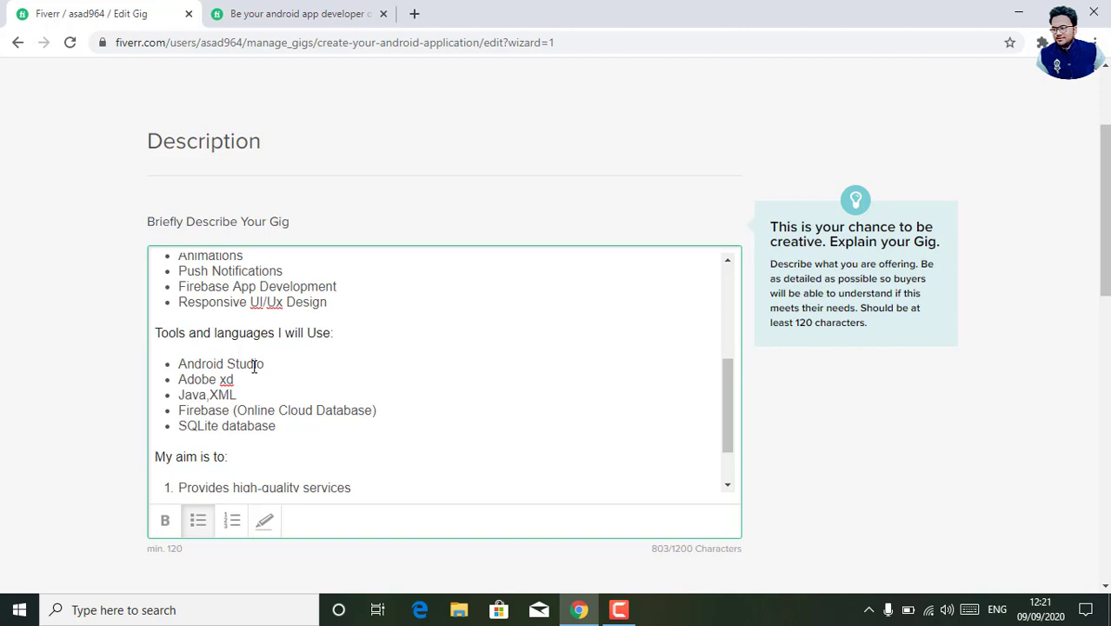
{"action": "left_click_drag", "start_coordinate": [726, 374], "coordinate": [727, 397]}
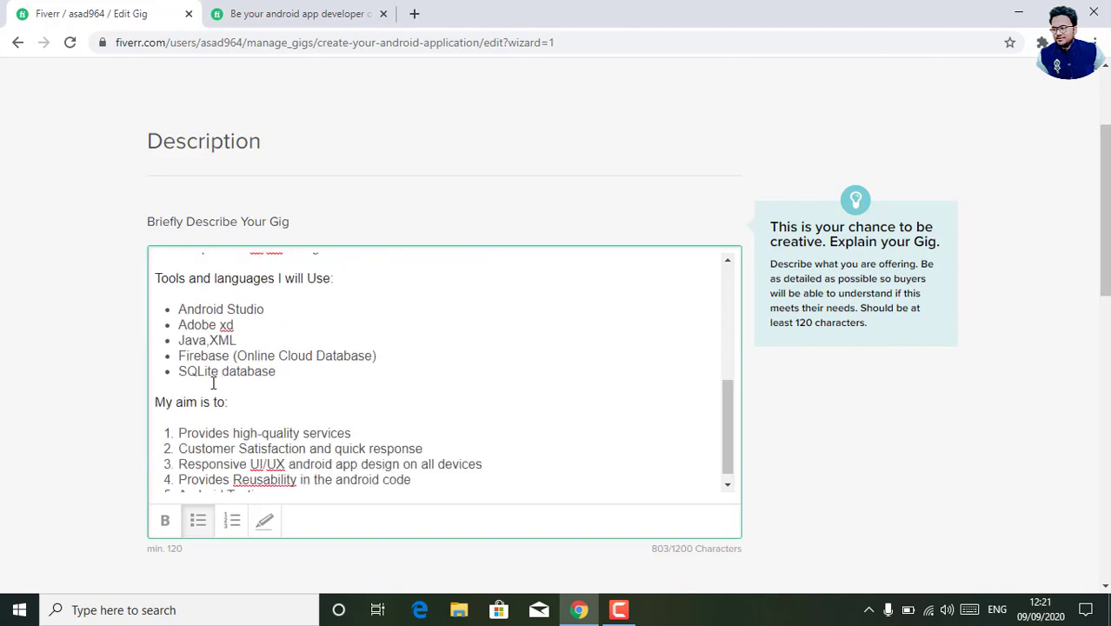
{"action": "left_click_drag", "start_coordinate": [300, 370], "coordinate": [165, 376]}
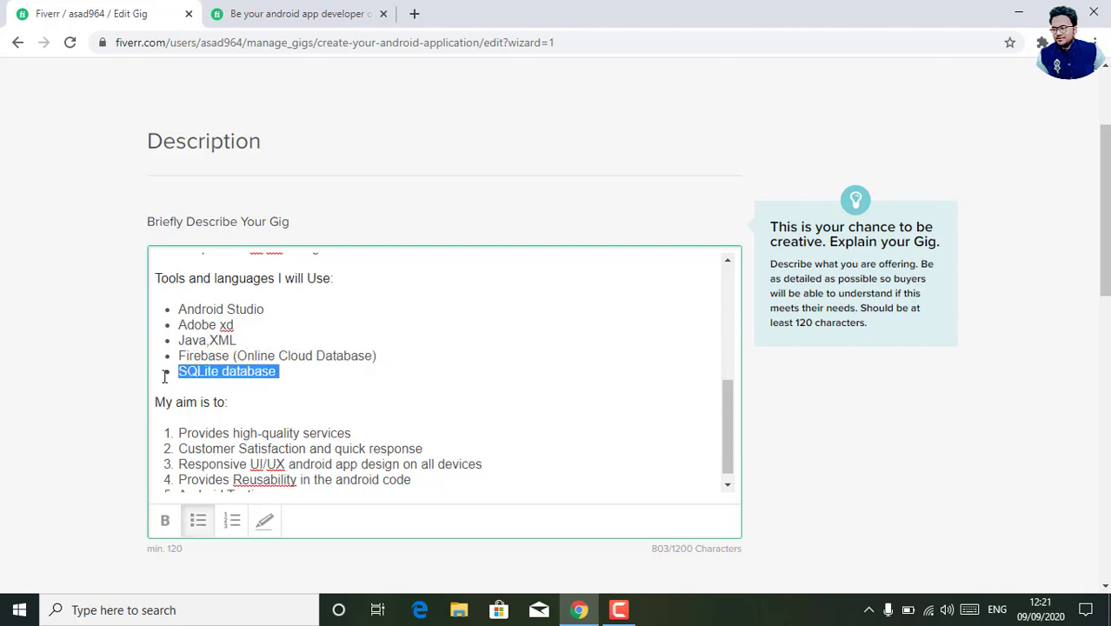
{"action": "type", "text": "#"}
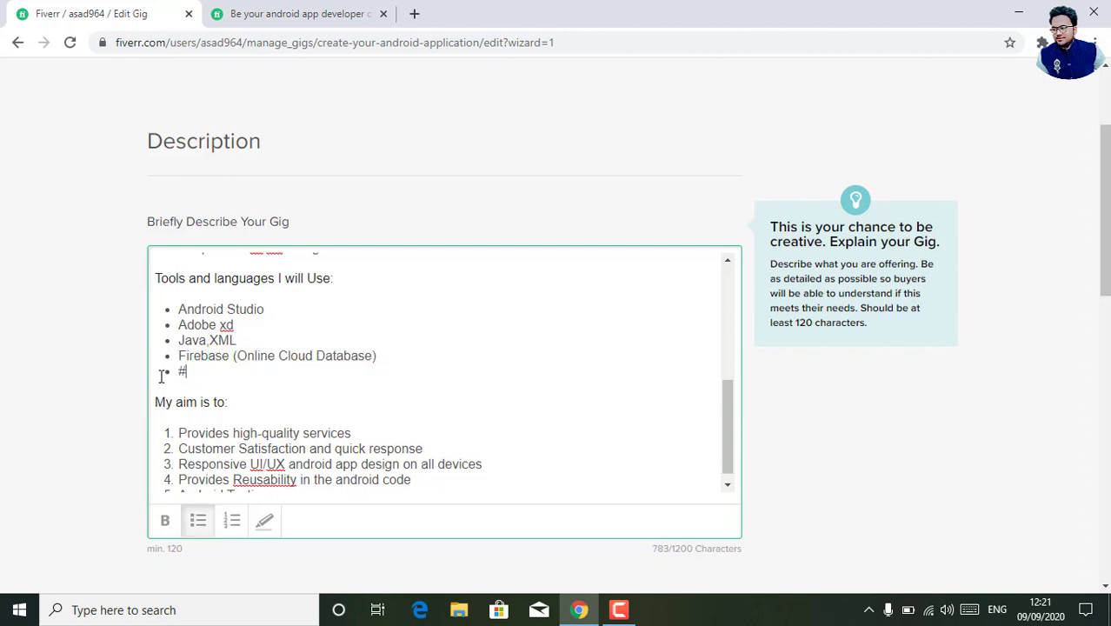
{"action": "key", "text": "BackSpace"}
{"action": "key", "text": "BackSpace"}
{"action": "key", "text": "BackSpace"}
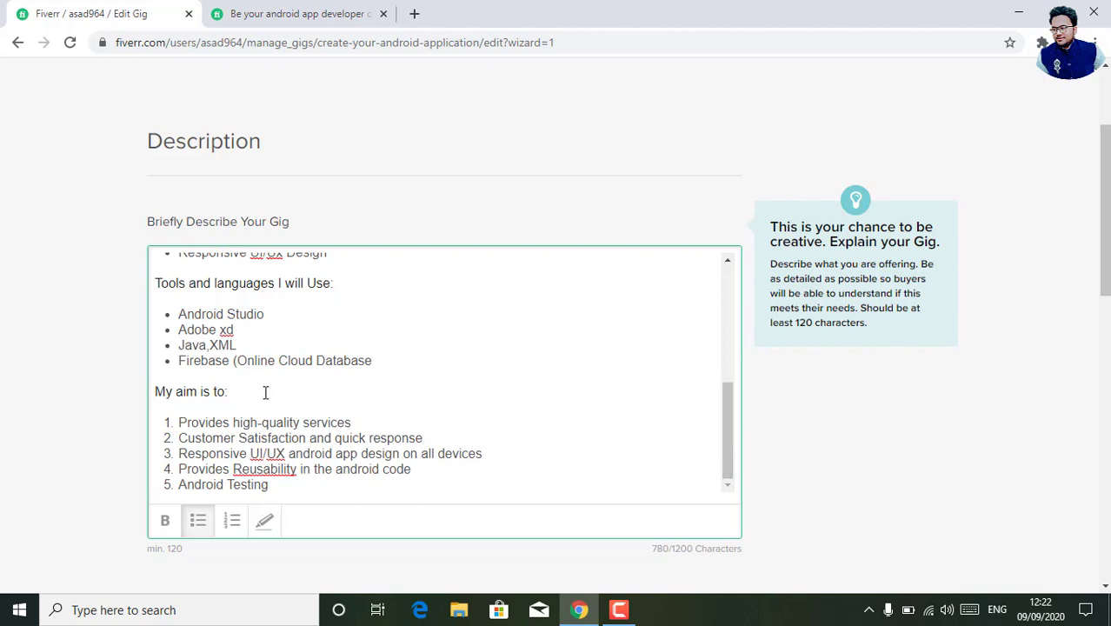
- Delete the "My aim is to:" heading and its five numbered items from the description
{"action": "left_click_drag", "start_coordinate": [156, 392], "coordinate": [447, 526]}
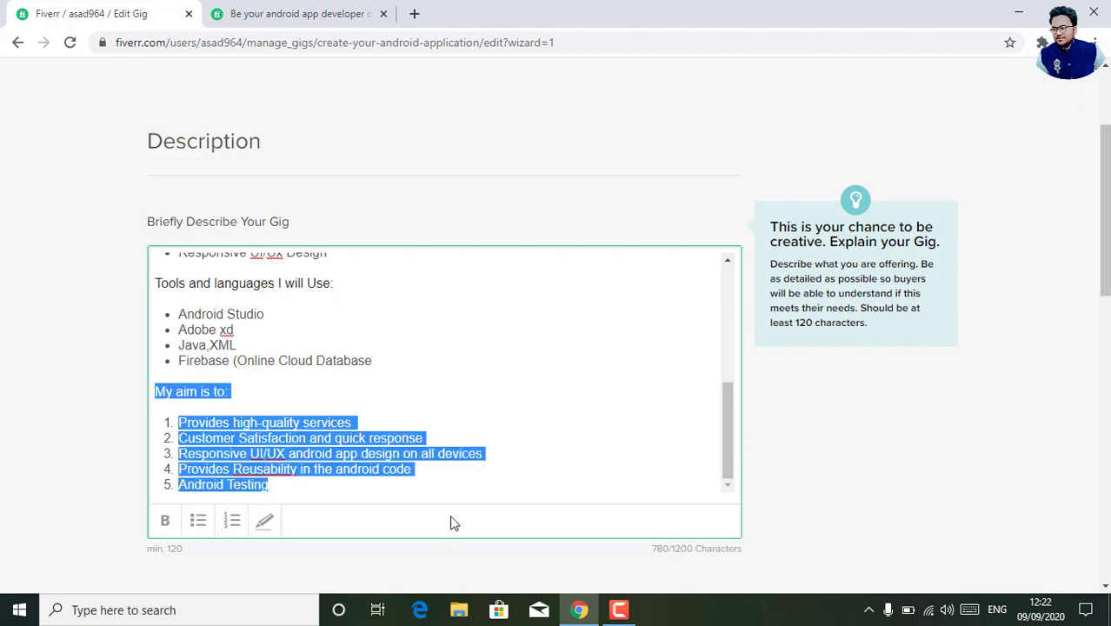
{"action": "key", "text": "BackSpace"}
{"action": "key", "text": "BackSpace"}
{"action": "key", "text": "BackSpace"}
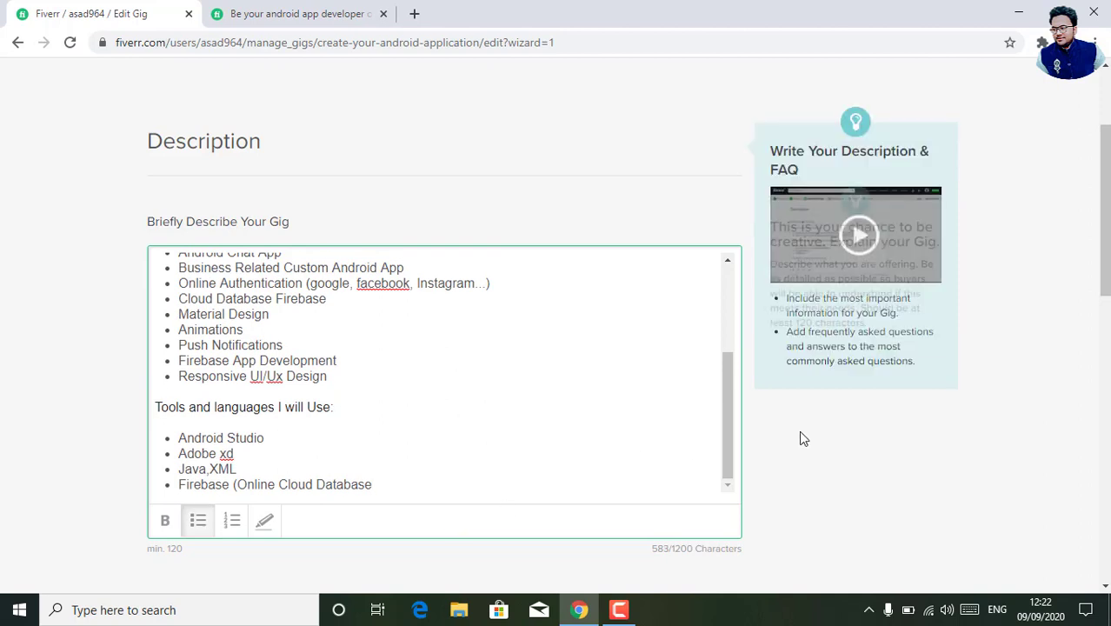
- Save the description without adding any FAQ and continue to the Requirements stage
{"action": "scroll", "coordinate": [1106, 294], "scroll_direction": "down", "scroll_amount": 1}
{"action": "scroll", "coordinate": [1105, 294], "scroll_direction": "down", "scroll_amount": 3}
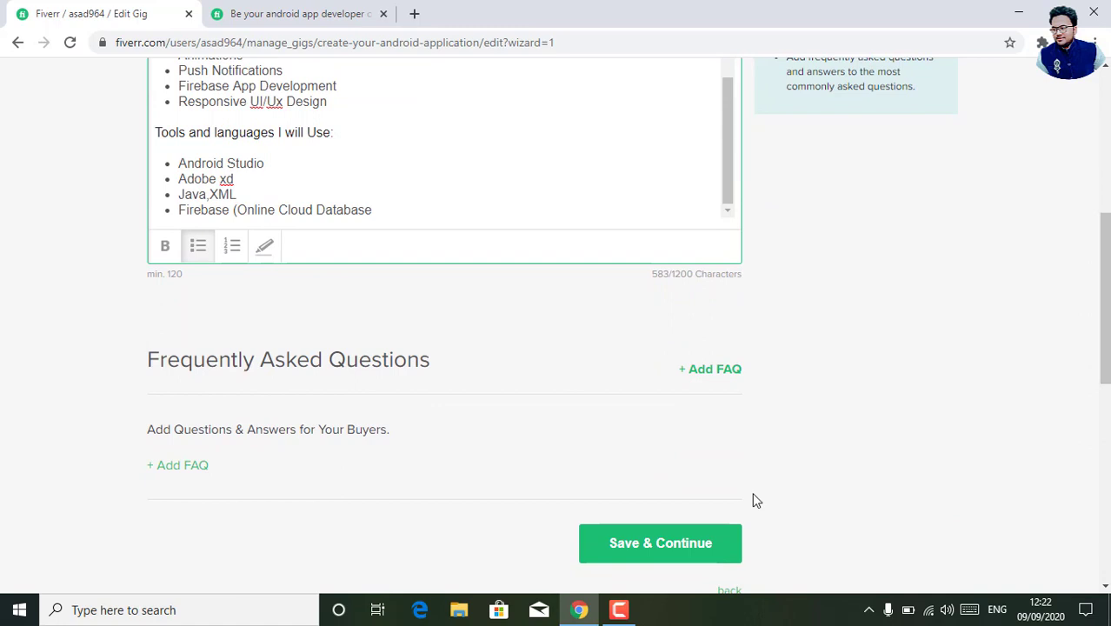
{"action": "left_click", "coordinate": [671, 534]}
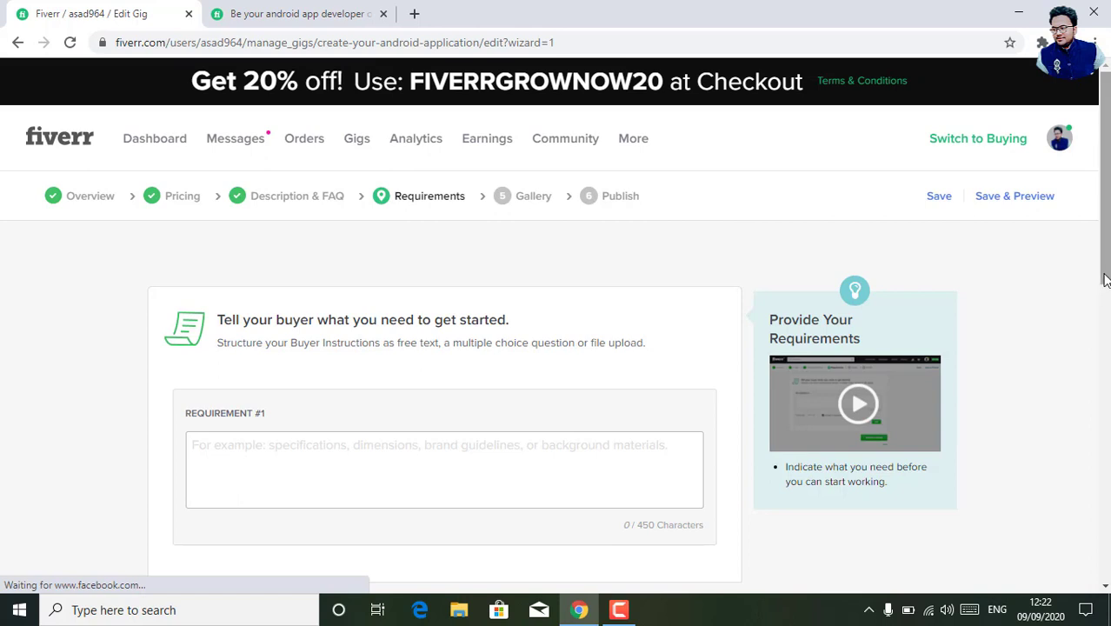
- Add the buyer requirement "nothing just idea" as a mandatory free-text question
{"action": "left_click_drag", "start_coordinate": [1106, 285], "coordinate": [1106, 303]}
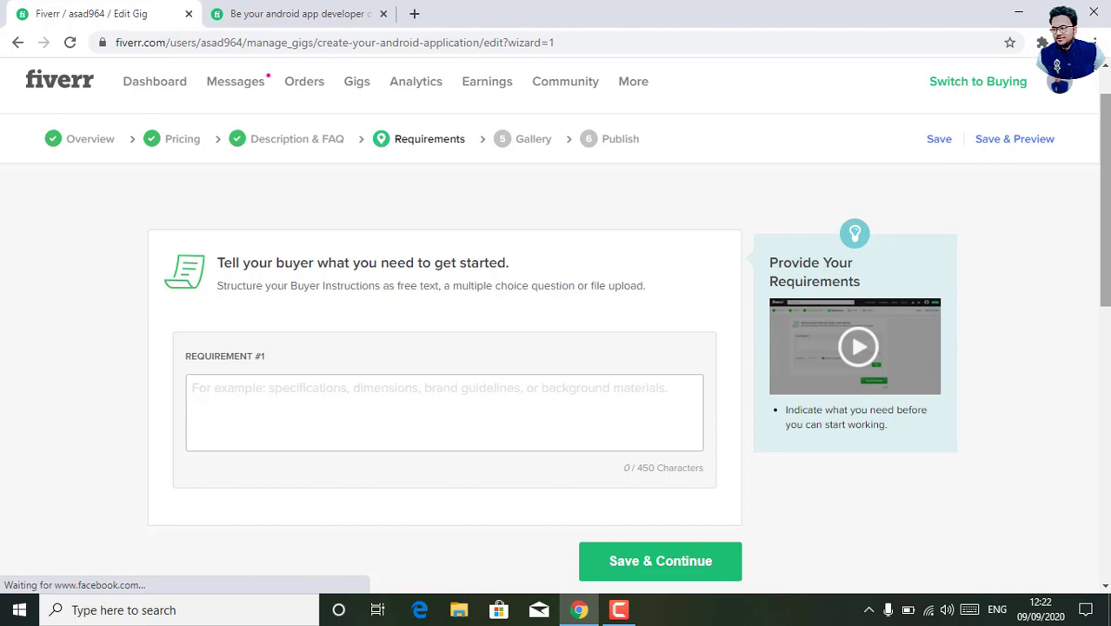
{"action": "left_click", "coordinate": [358, 420]}
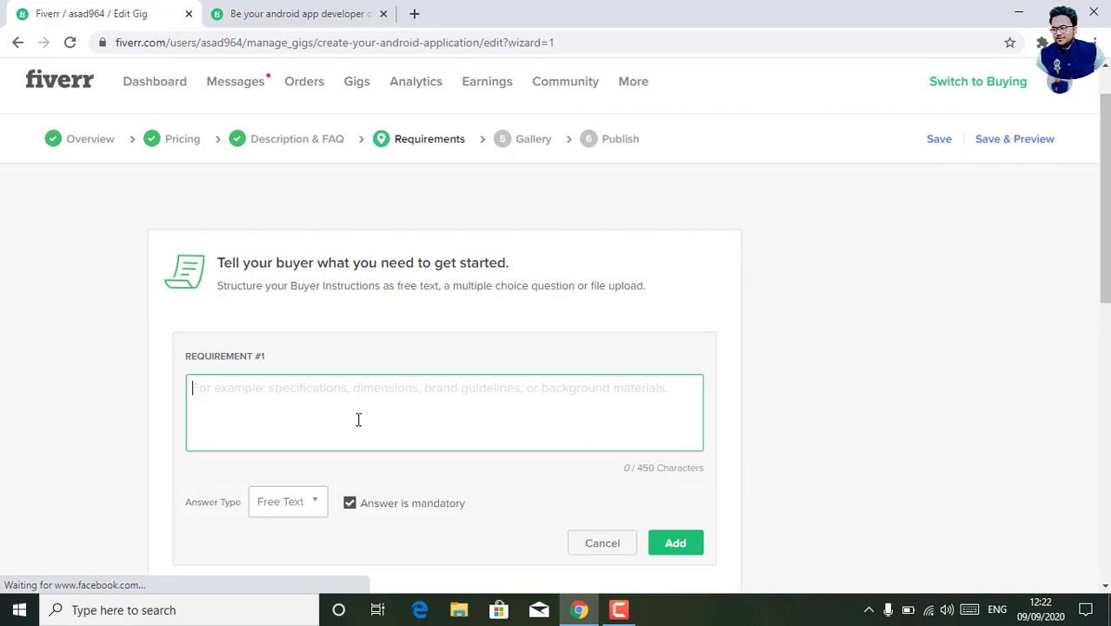
{"action": "type", "text": "not"}
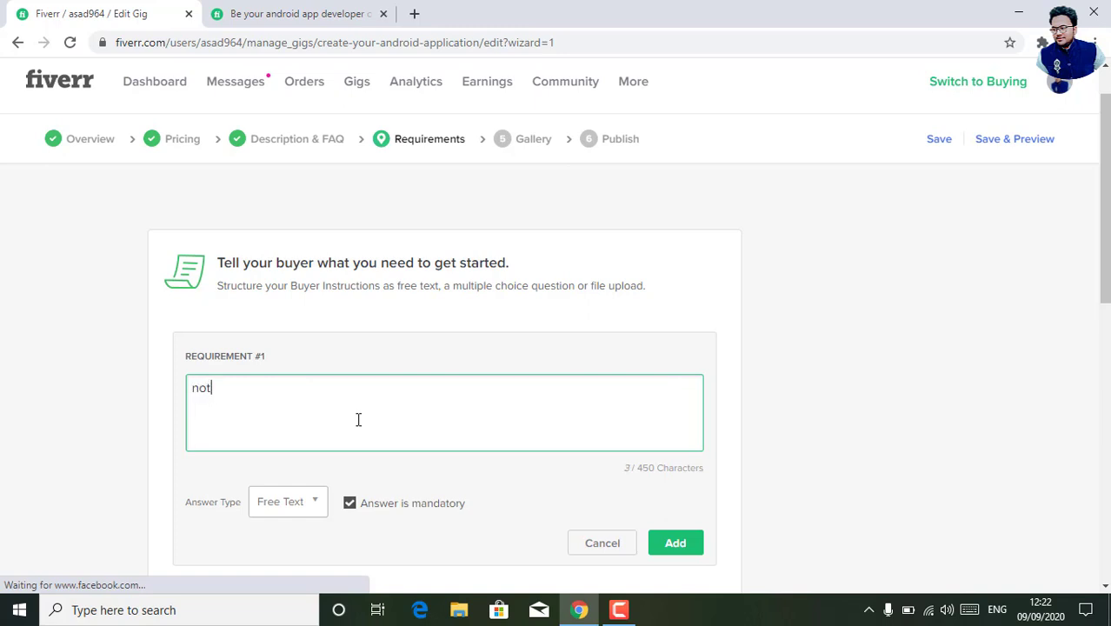
{"action": "type", "text": "ign"}
{"action": "key", "text": "ctrl+a"}
{"action": "type", "text": "noti"}
{"action": "type", "text": "ing "}
{"action": "type", "text": "just i"}
{"action": "type", "text": "dea"}
{"action": "left_click", "coordinate": [672, 542]}
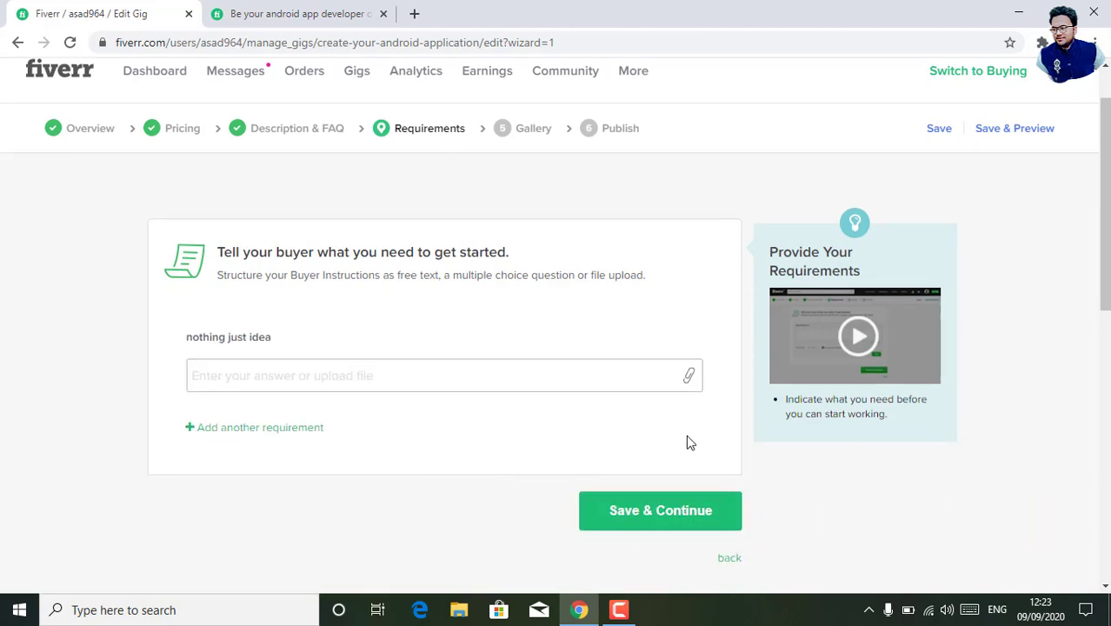
- Save the requirements and continue to the Gig Photos section of the Gallery stage
{"action": "left_click", "coordinate": [684, 510]}
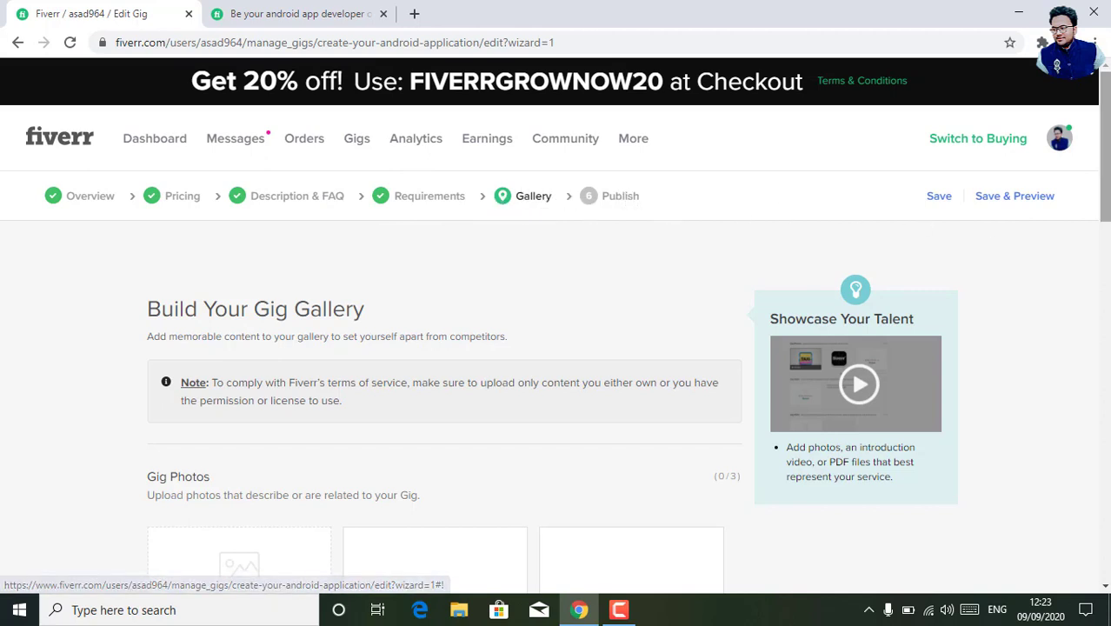
{"action": "left_click_drag", "start_coordinate": [1108, 199], "coordinate": [1108, 263]}
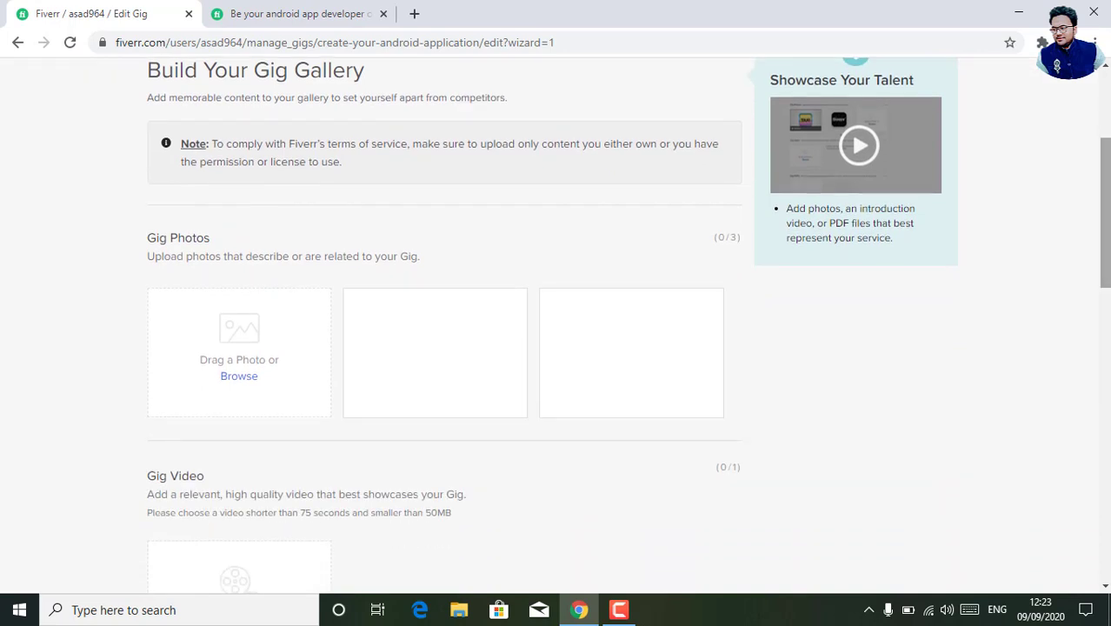
{"action": "scroll", "coordinate": [1104, 209], "scroll_direction": "up", "scroll_amount": 1}
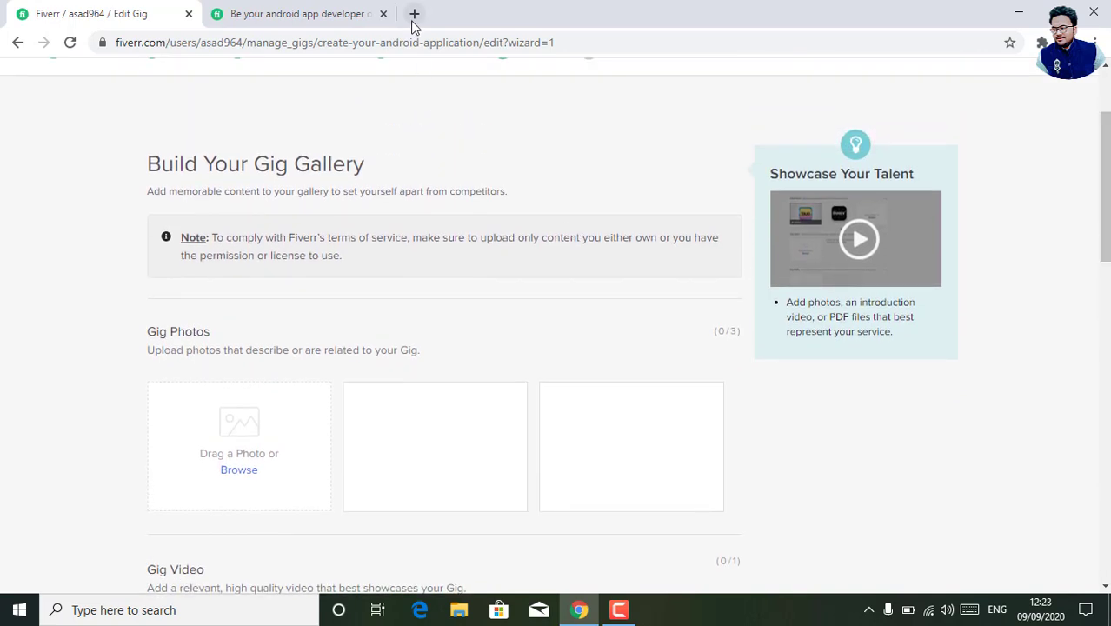
{"action": "mouse_move", "coordinate": [265, 451]}
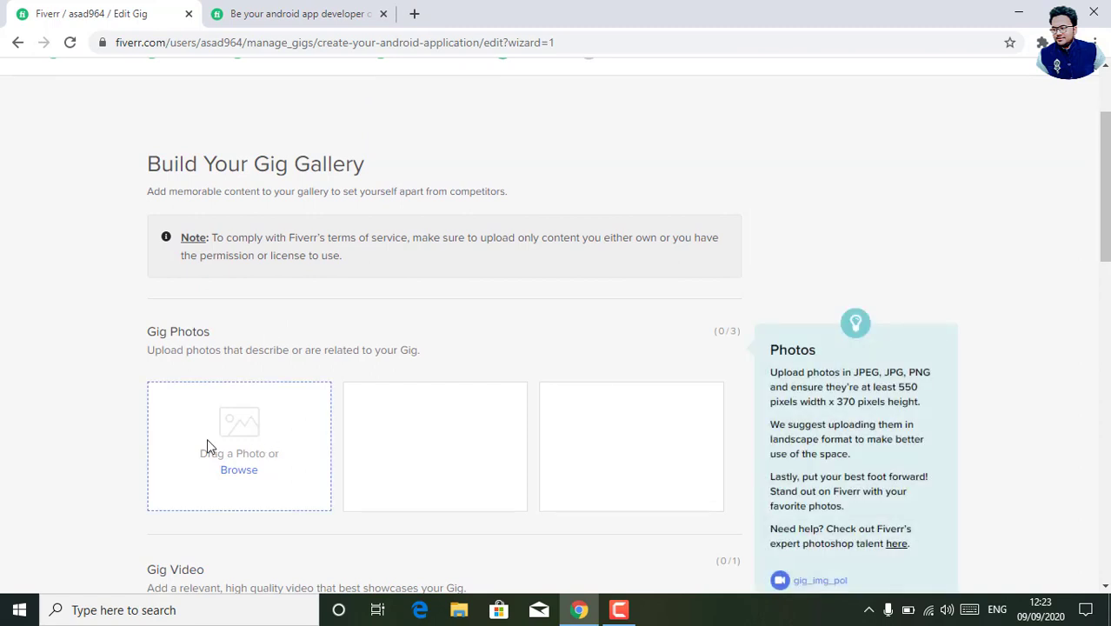
- Search Google Images for "android app development" in a new browser tab
{"action": "left_click", "coordinate": [413, 16]}
{"action": "left_click", "coordinate": [485, 310]}
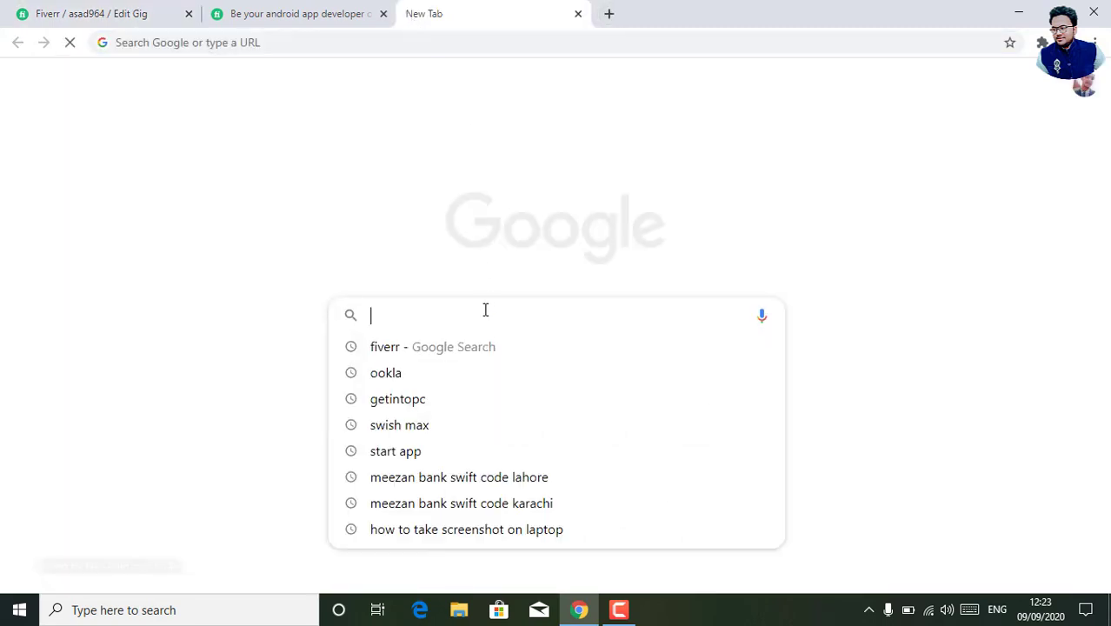
{"action": "type", "text": "androidn"}
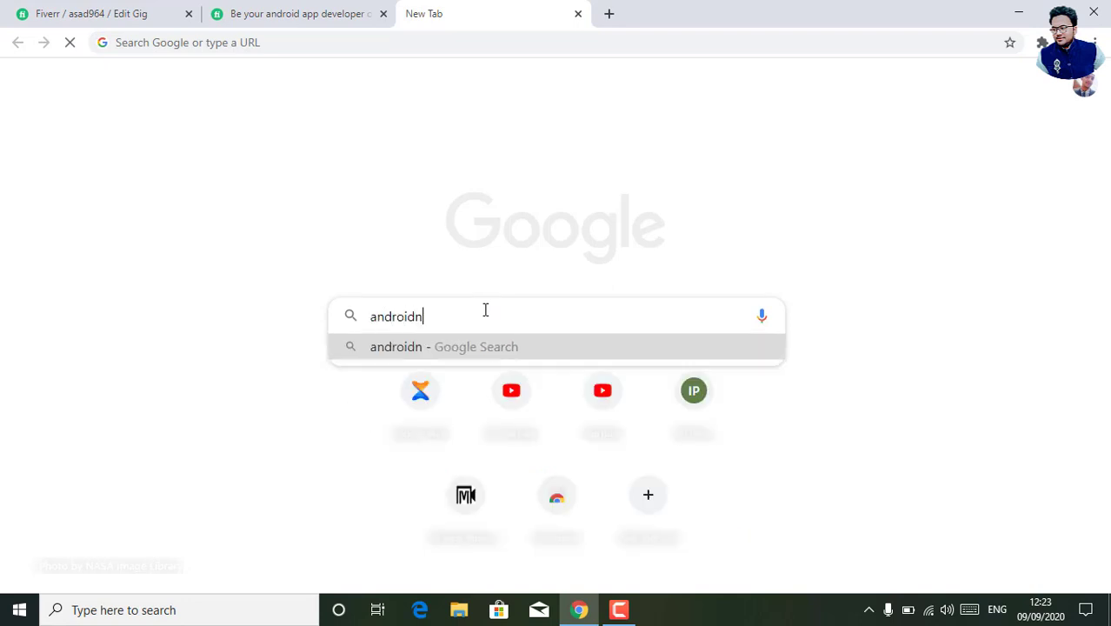
{"action": "key", "text": "BackSpace"}
{"action": "type", "text": "app"}
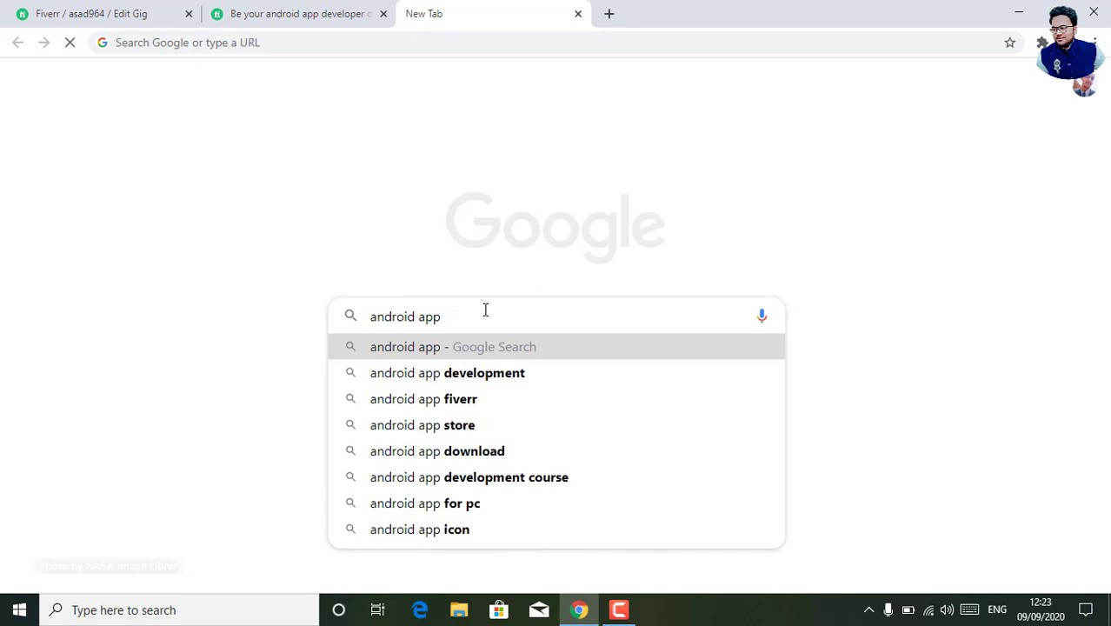
{"action": "key", "text": "Down"}
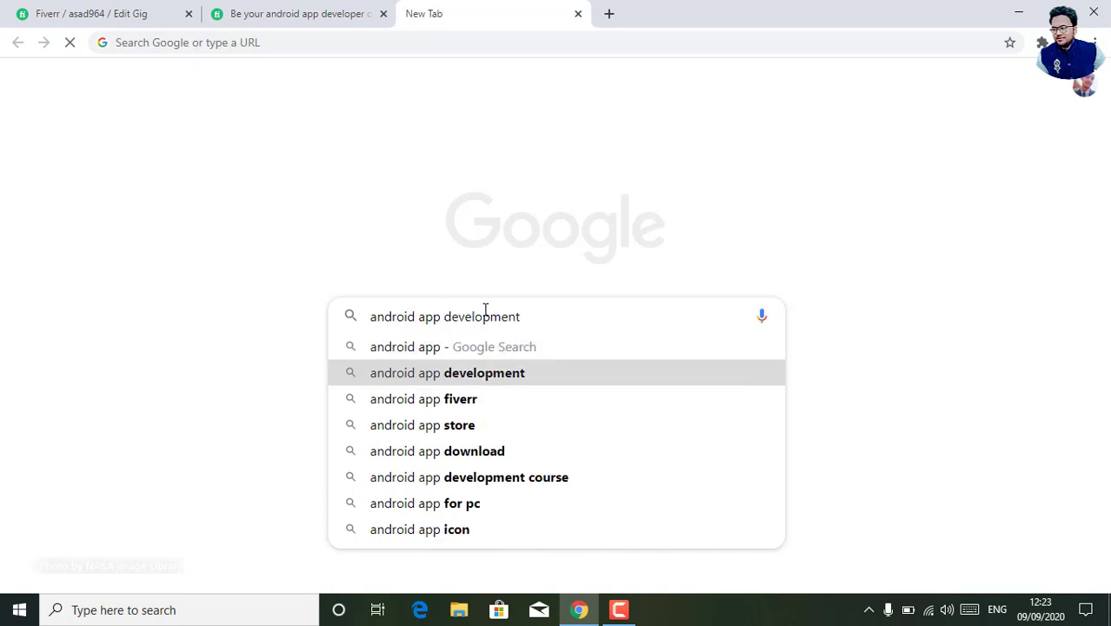
{"action": "key", "text": "Return"}
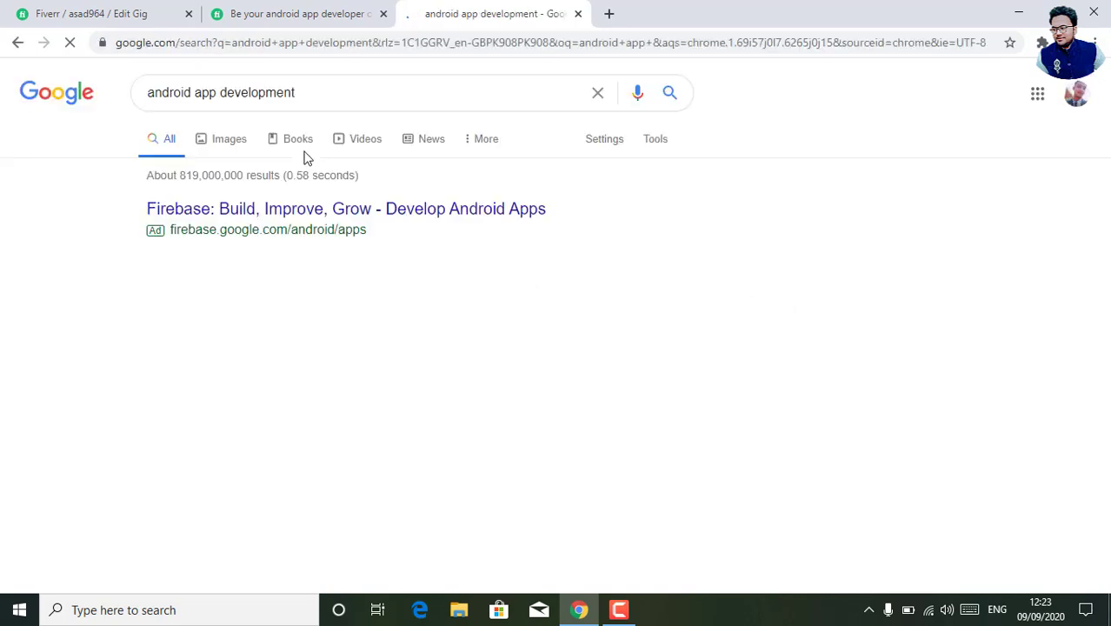
{"action": "left_click", "coordinate": [219, 141]}
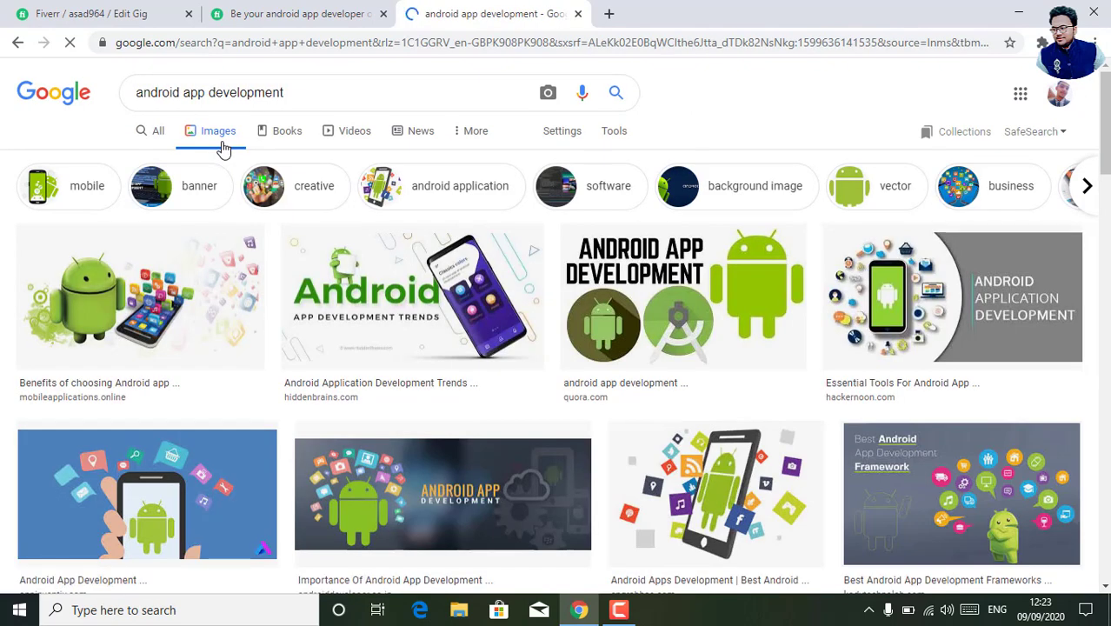
- Save the Quora "Android App Development" image with the large green robot to the Desktop as a JPEG
{"action": "left_click", "coordinate": [699, 297]}
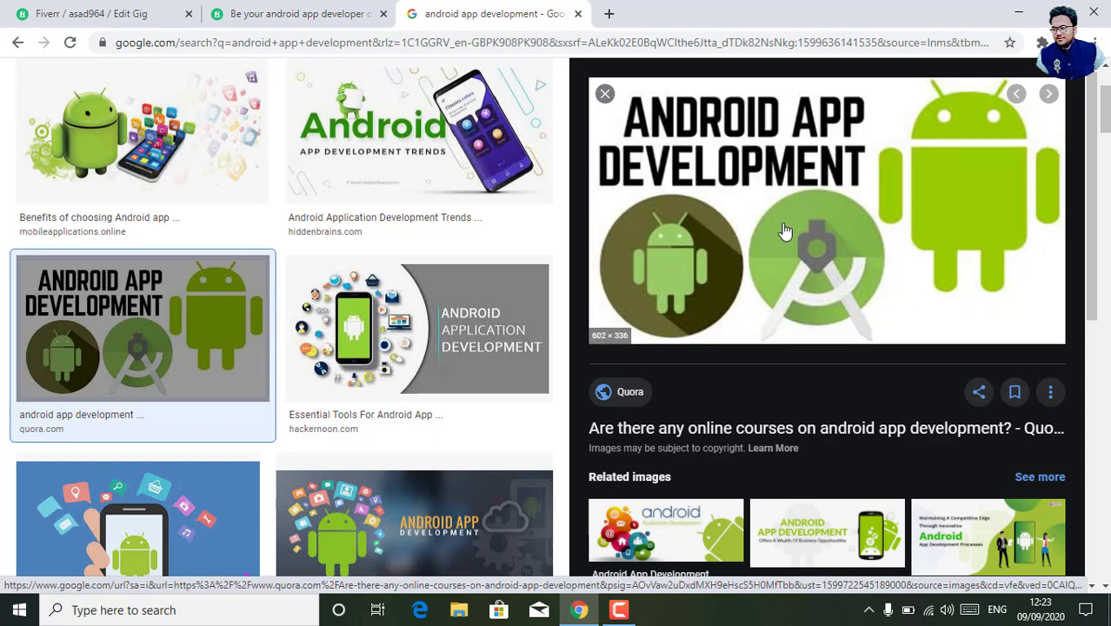
{"action": "right_click", "coordinate": [750, 191]}
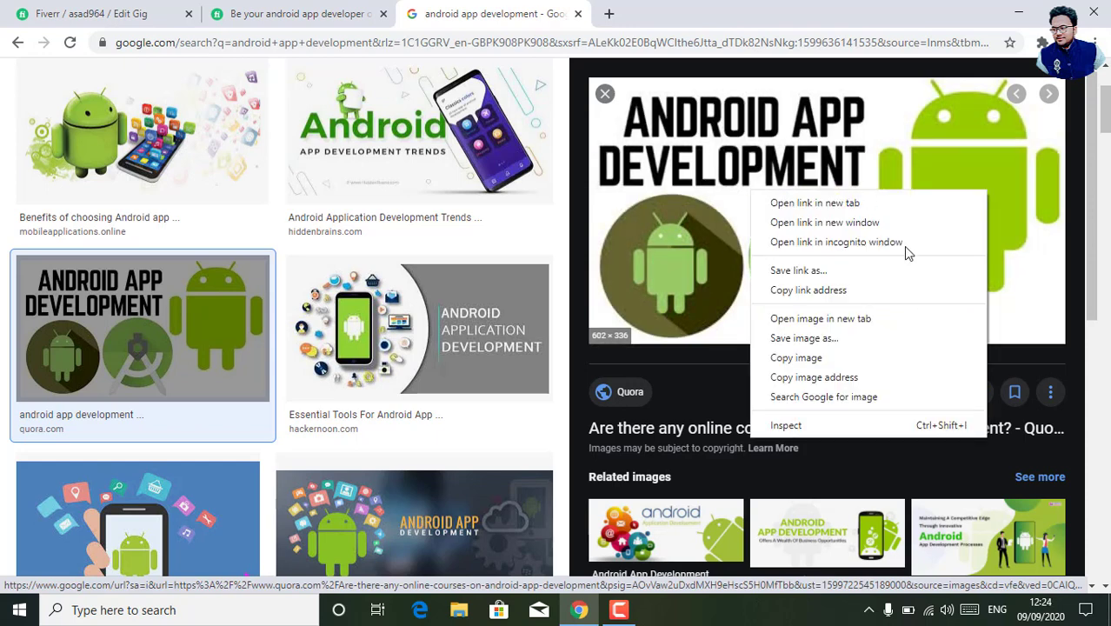
{"action": "left_click", "coordinate": [830, 339]}
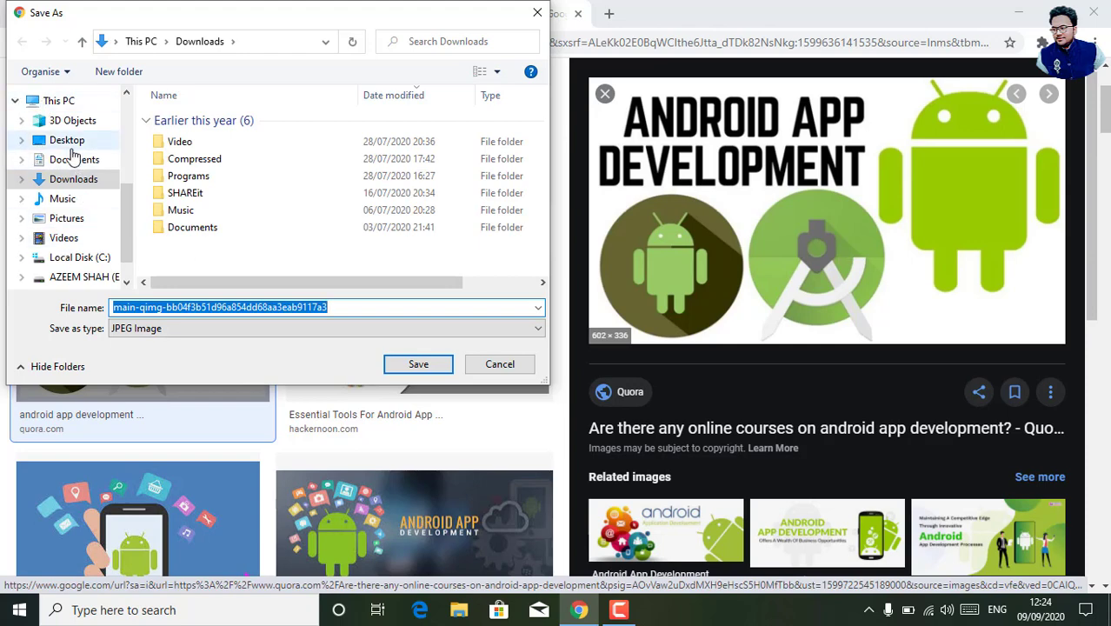
{"action": "left_click", "coordinate": [72, 144]}
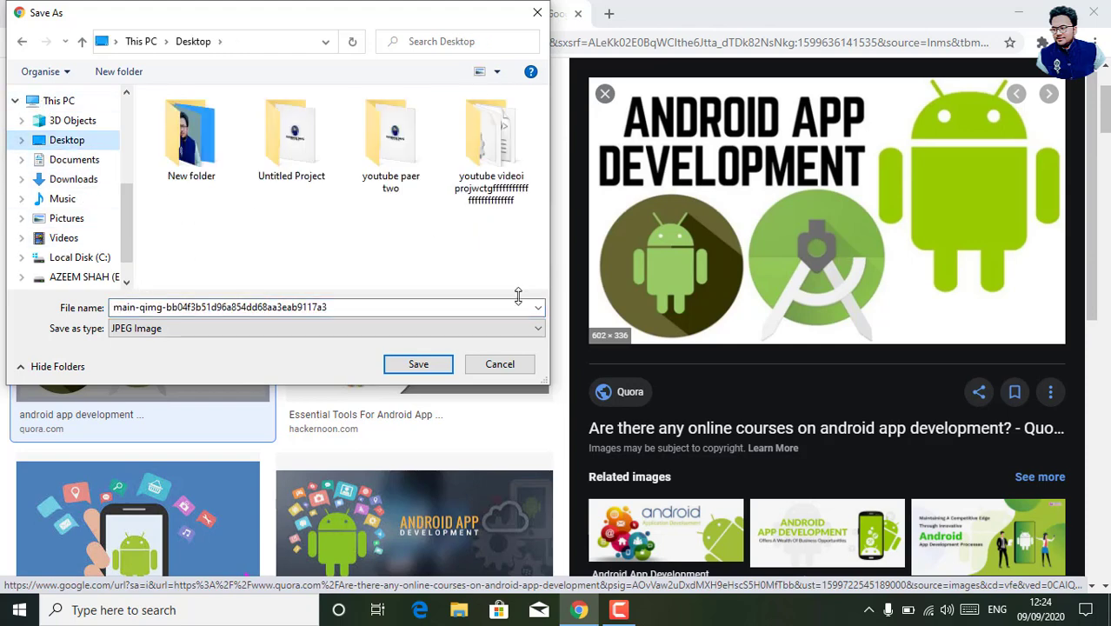
{"action": "left_click", "coordinate": [418, 363]}
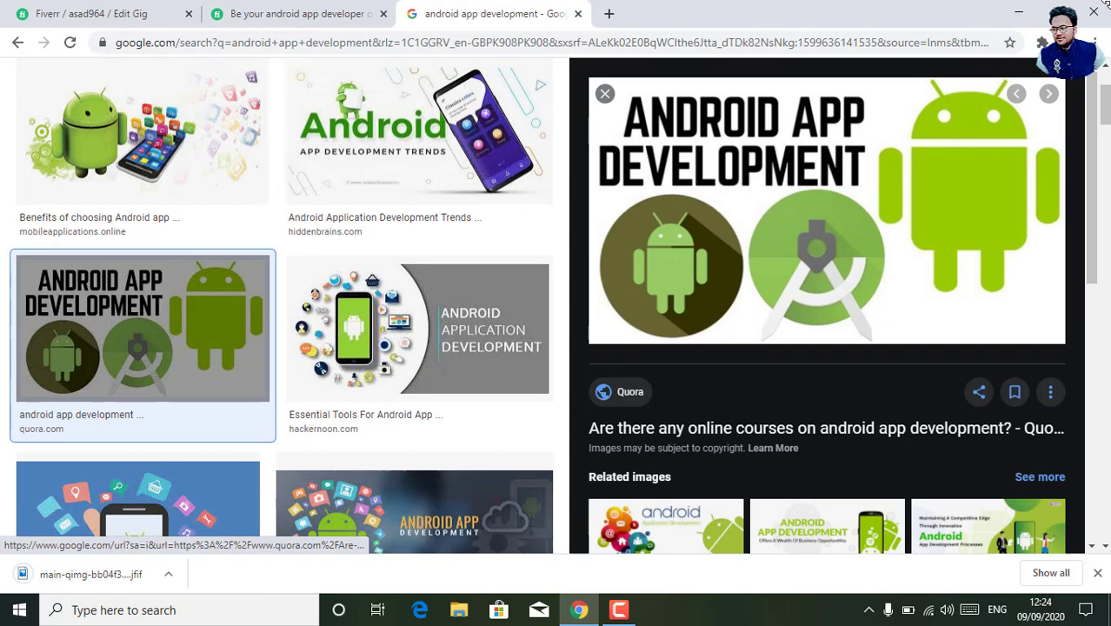
- Show the desktop and move the saved image file to an empty area away from the other icons
{"action": "left_click", "coordinate": [1019, 13]}
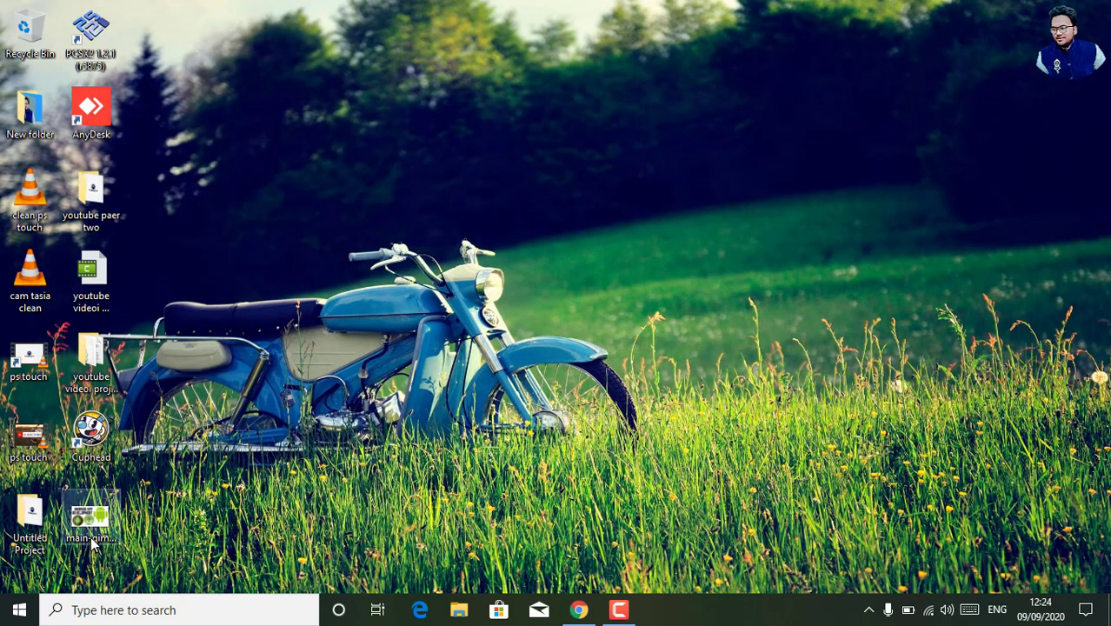
{"action": "left_click_drag", "start_coordinate": [91, 520], "coordinate": [773, 148]}
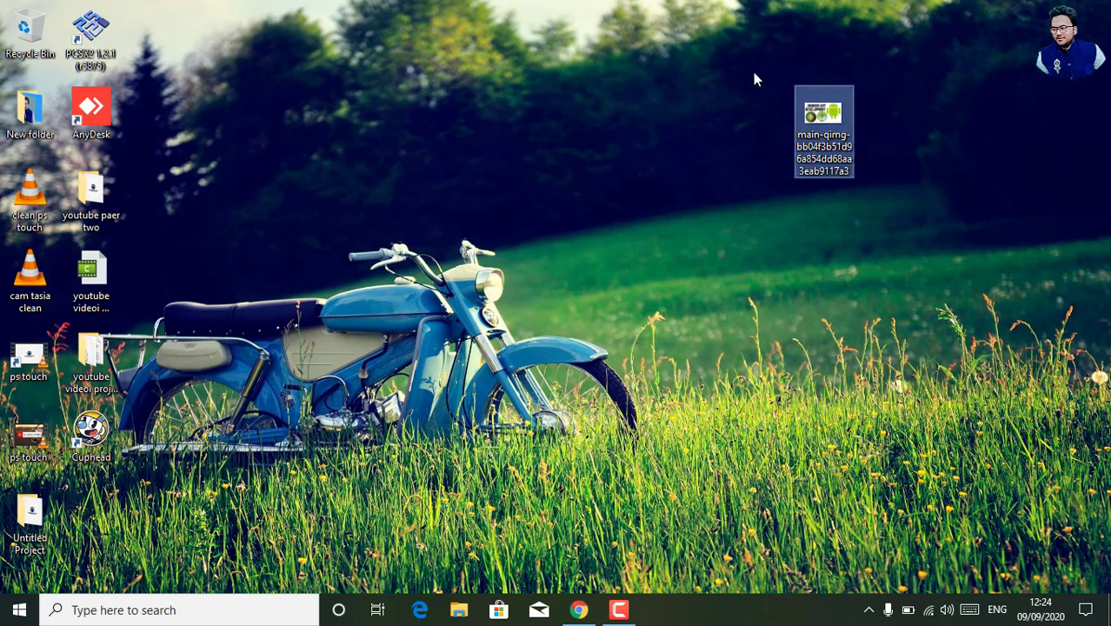
{"action": "left_click_drag", "start_coordinate": [753, 73], "coordinate": [912, 230]}
{"action": "left_click", "coordinate": [895, 221]}
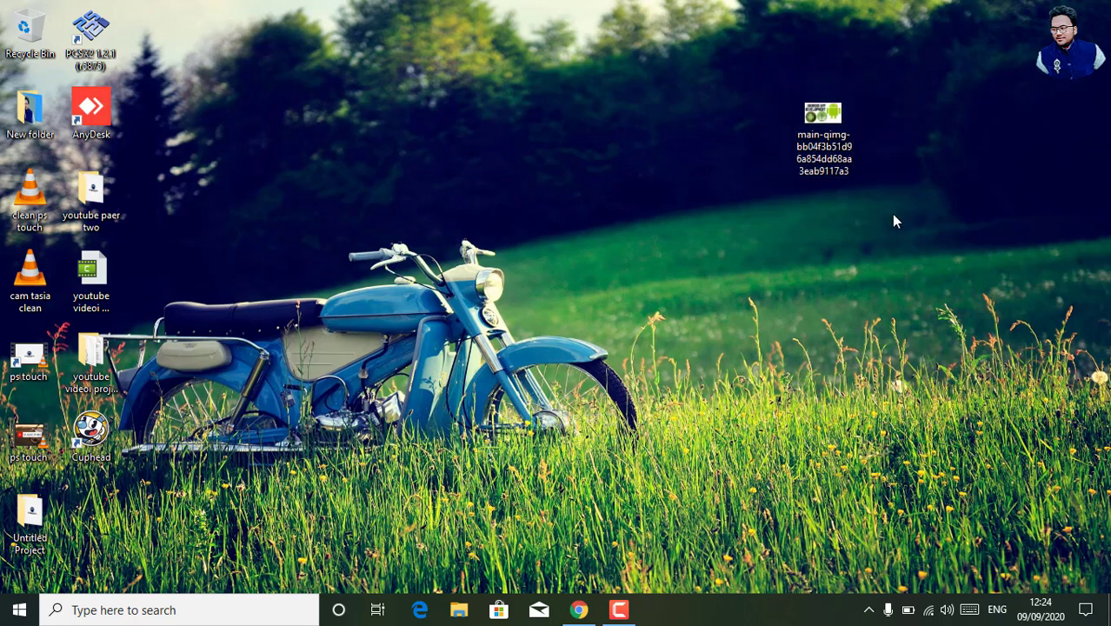
{"action": "left_click", "coordinate": [811, 120]}
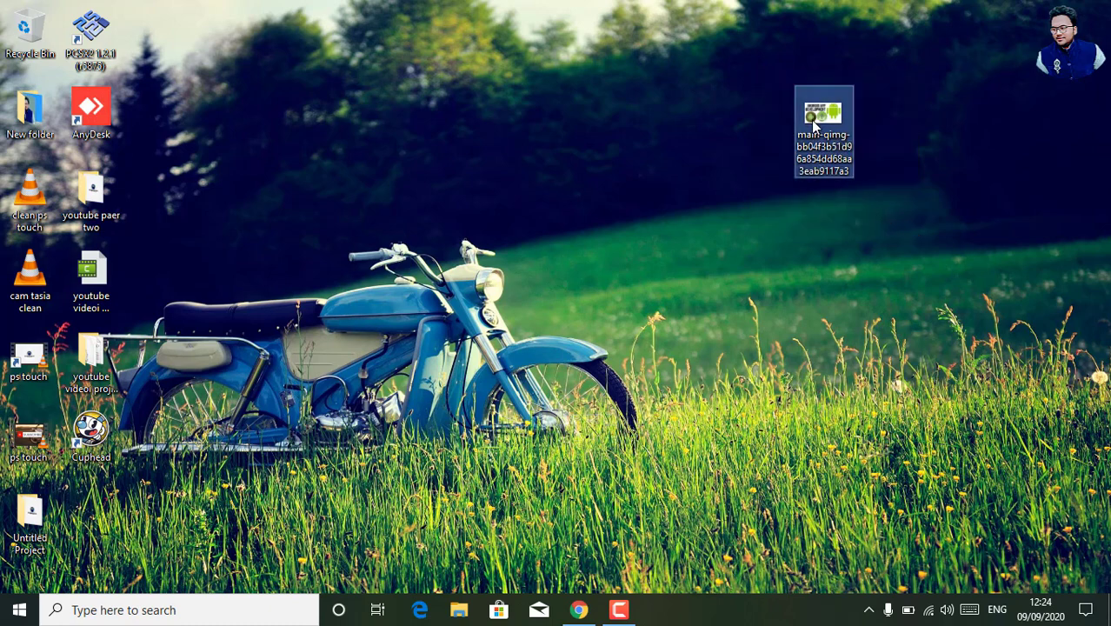
{"action": "right_click", "coordinate": [813, 125]}
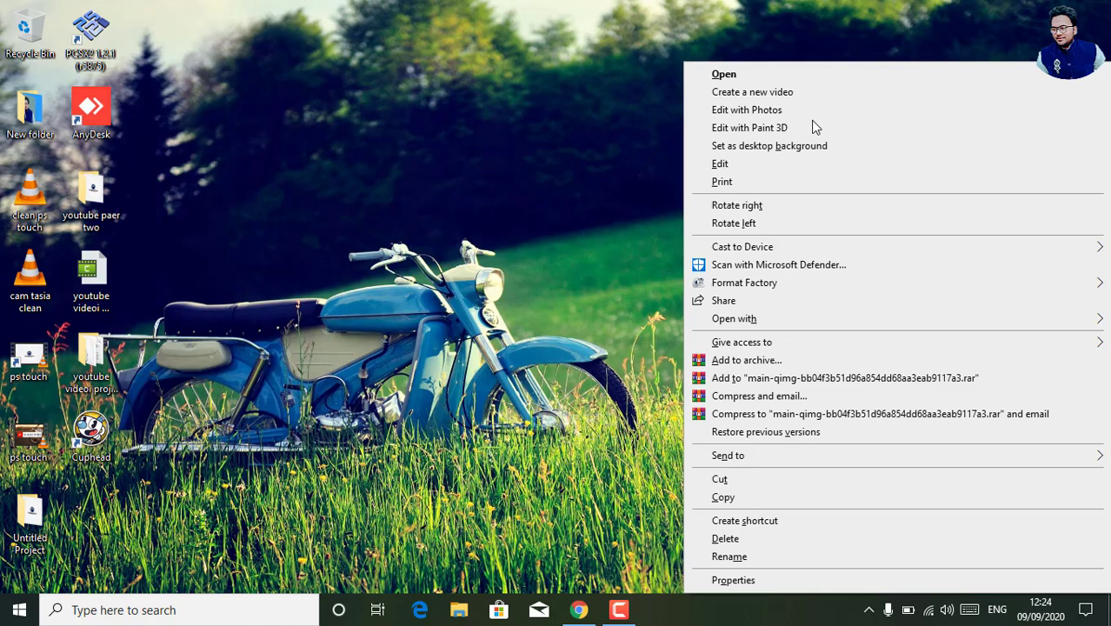
{"action": "left_click", "coordinate": [548, 199]}
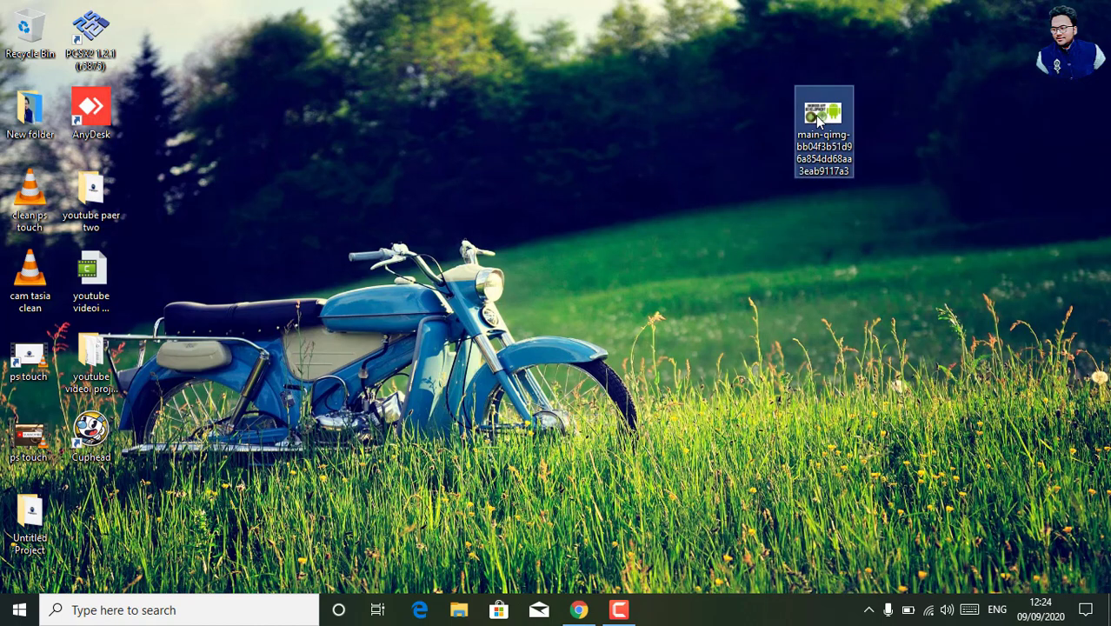
{"action": "right_click", "coordinate": [822, 121]}
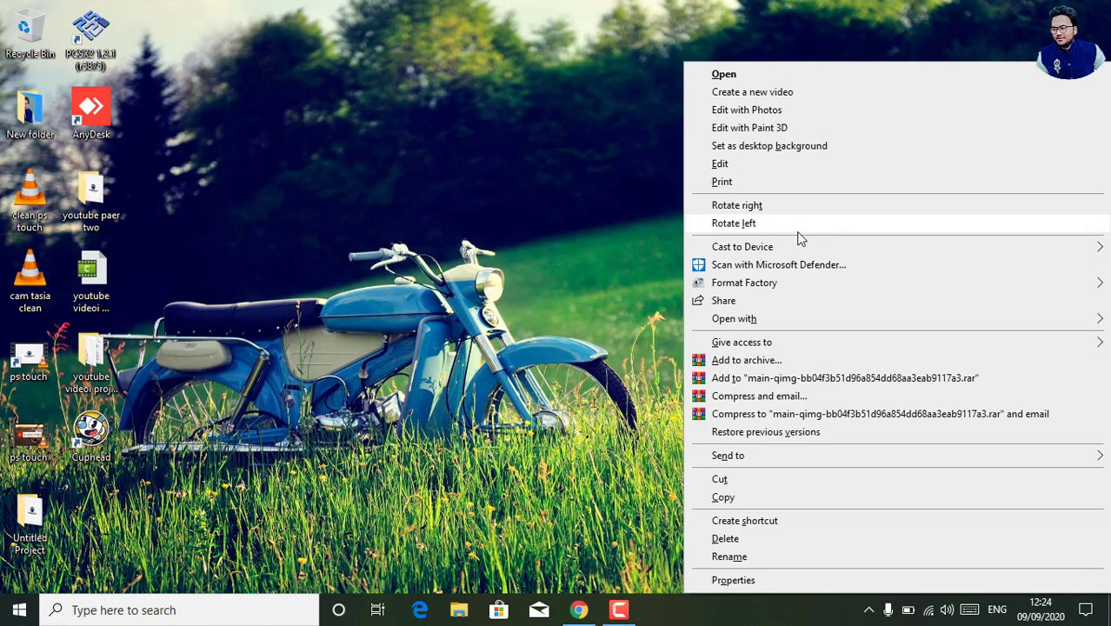
{"action": "left_click", "coordinate": [761, 110]}
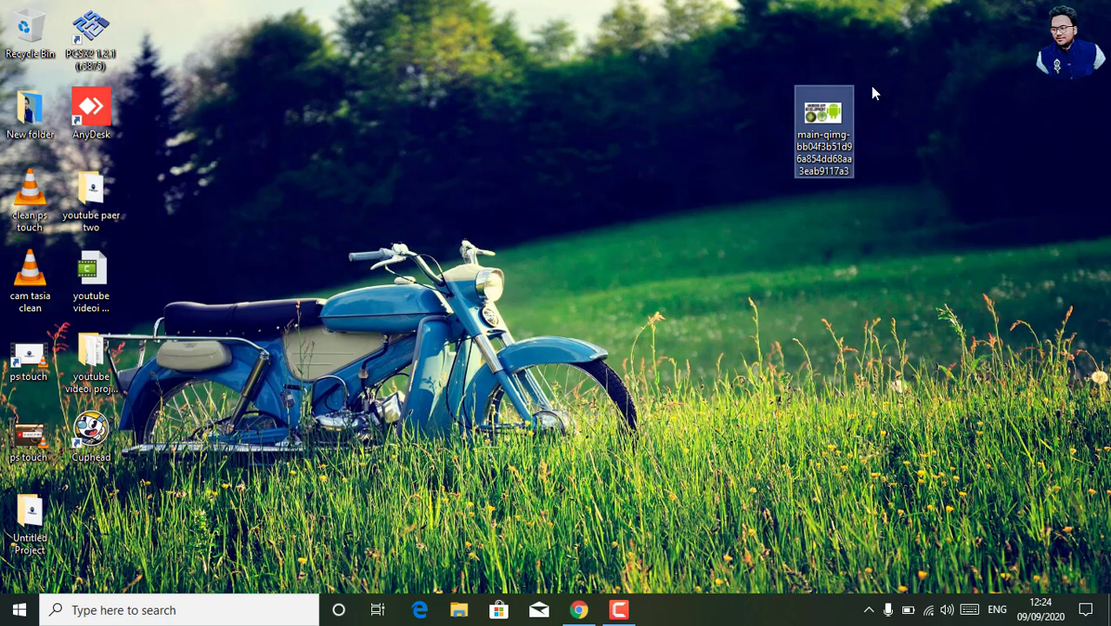
- Open the saved image in Photos for editing and bring up its filters
{"action": "double_click", "coordinate": [807, 118]}
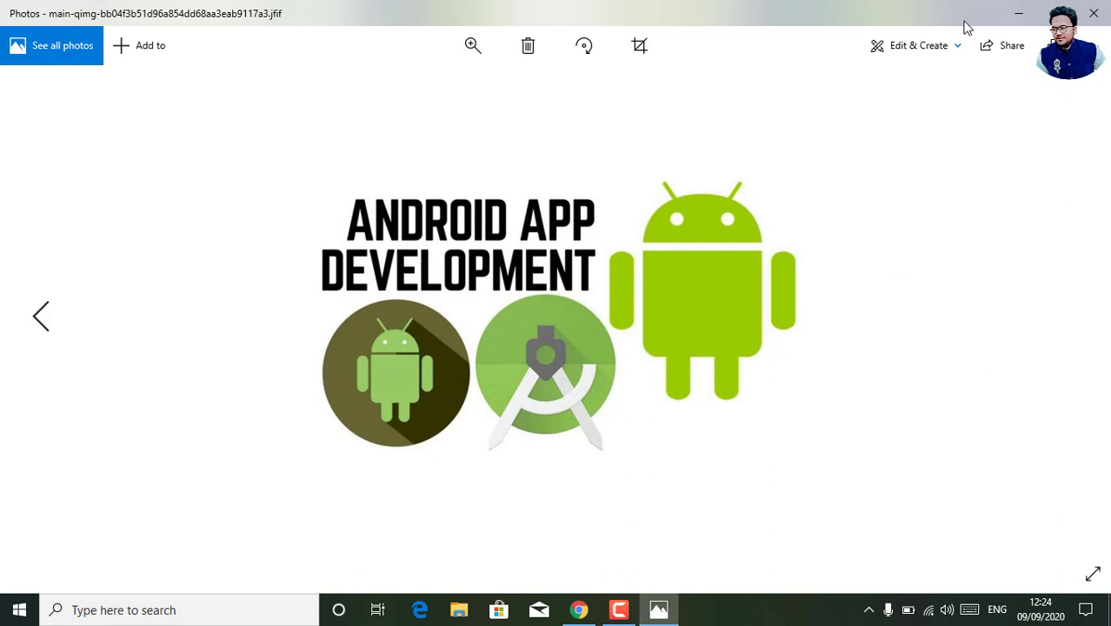
{"action": "left_click", "coordinate": [933, 43]}
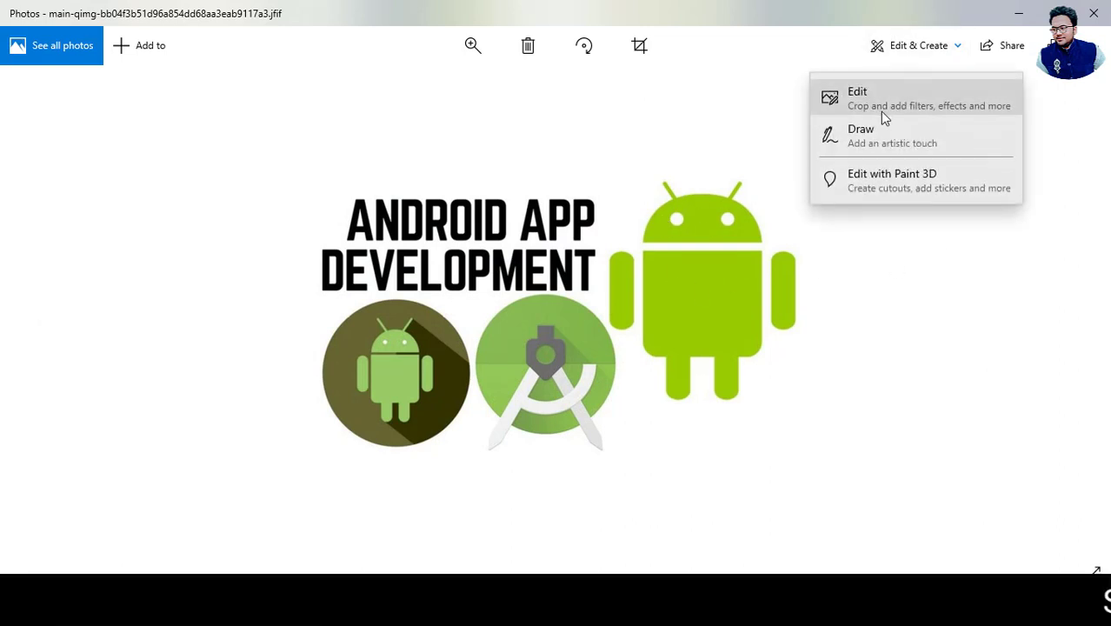
{"action": "left_click", "coordinate": [876, 110]}
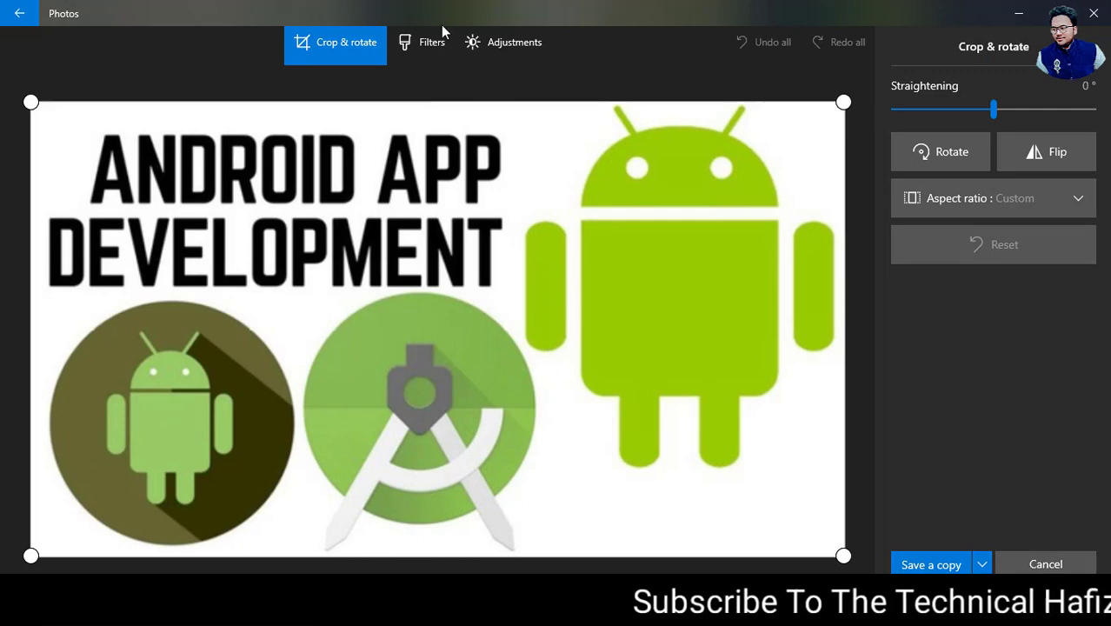
{"action": "left_click", "coordinate": [426, 43]}
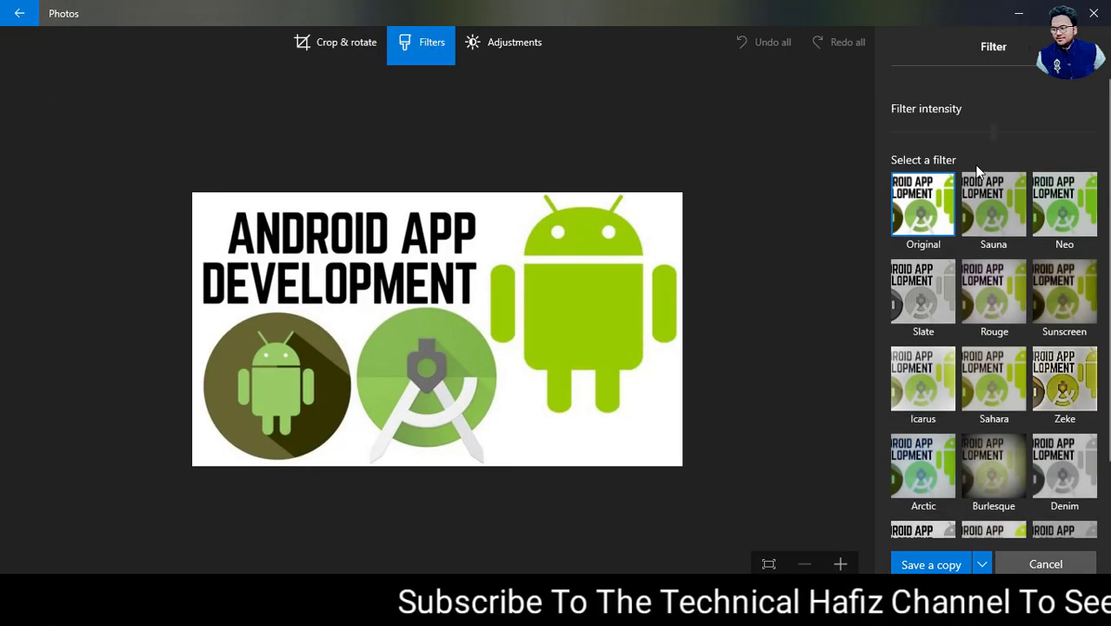
- Try the Sauna, Neo, Burlesque, Arctic, Icarus and Slate filters on the image
{"action": "left_click", "coordinate": [1008, 203]}
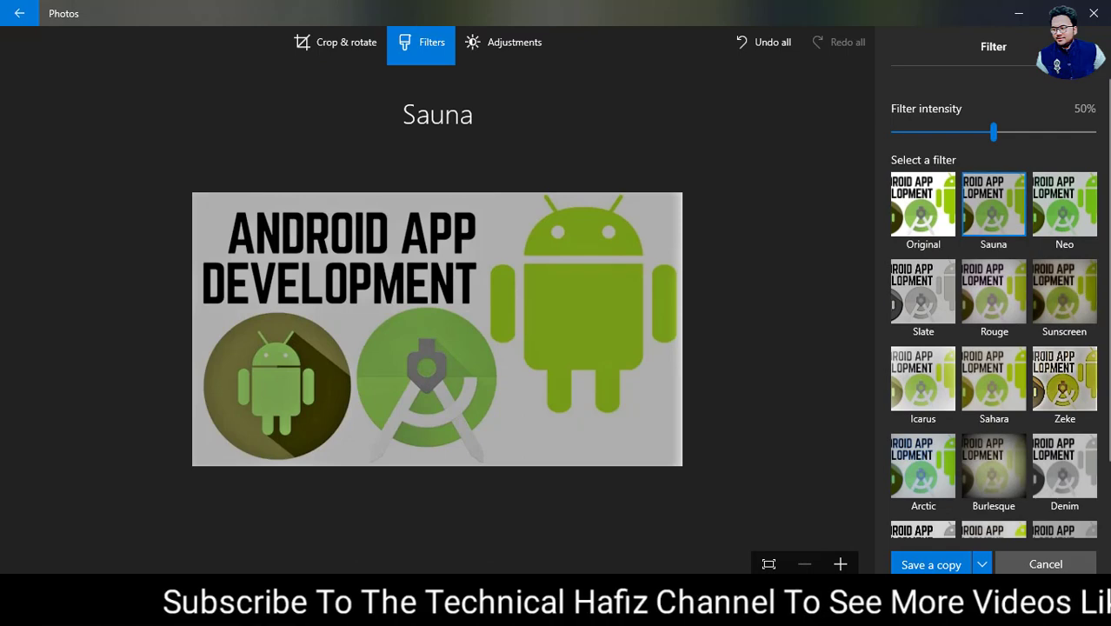
{"action": "left_click", "coordinate": [1076, 233]}
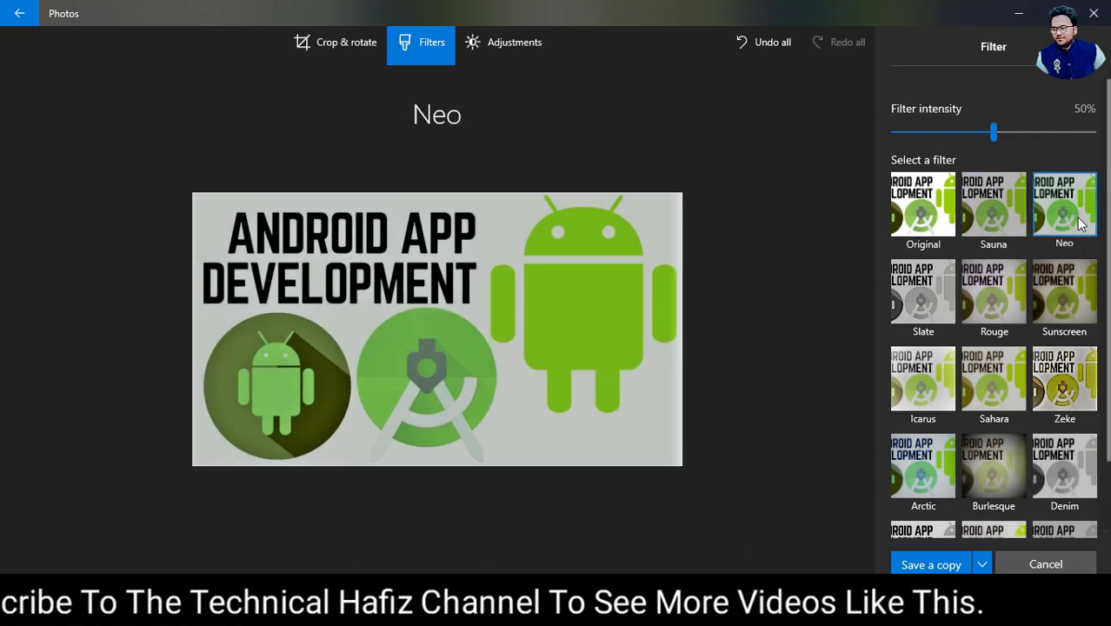
{"action": "left_click", "coordinate": [994, 454]}
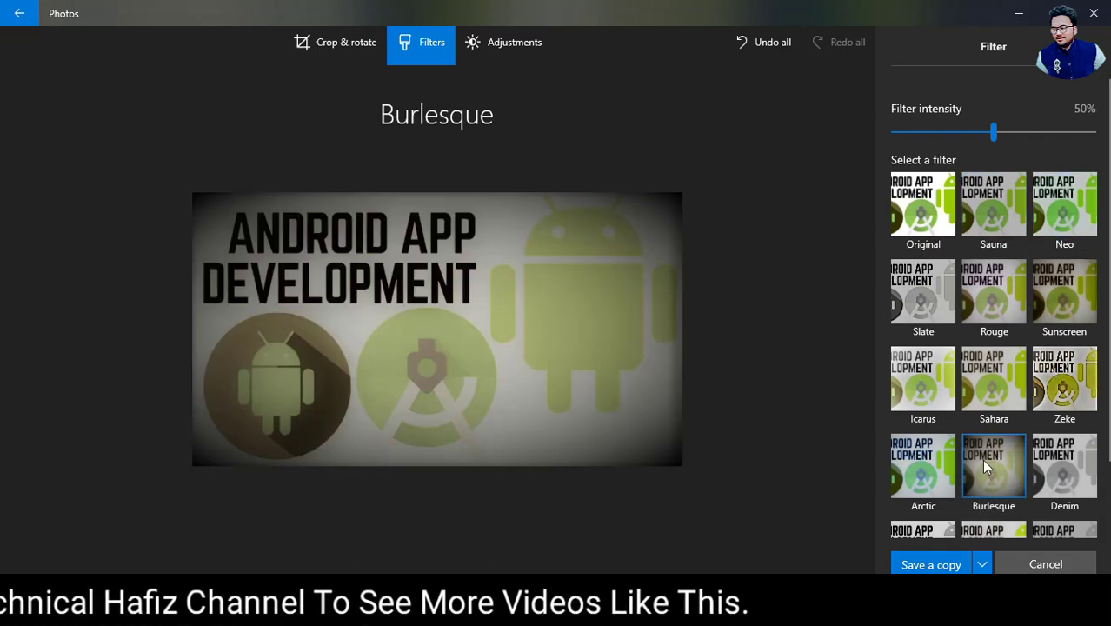
{"action": "left_click", "coordinate": [912, 440]}
{"action": "left_click", "coordinate": [908, 390]}
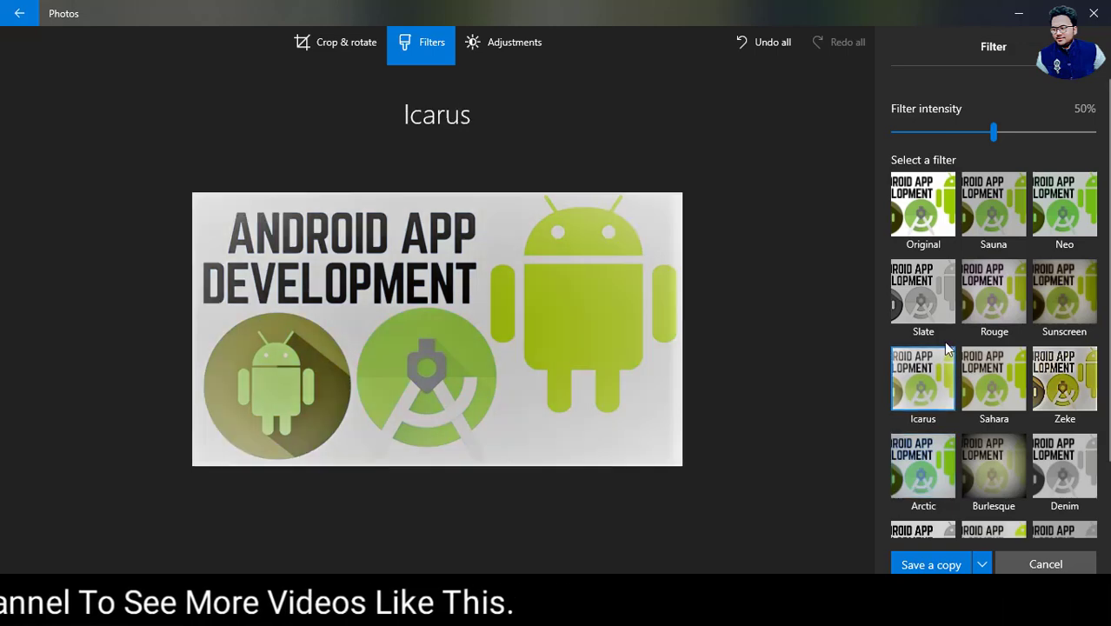
{"action": "left_click", "coordinate": [926, 298]}
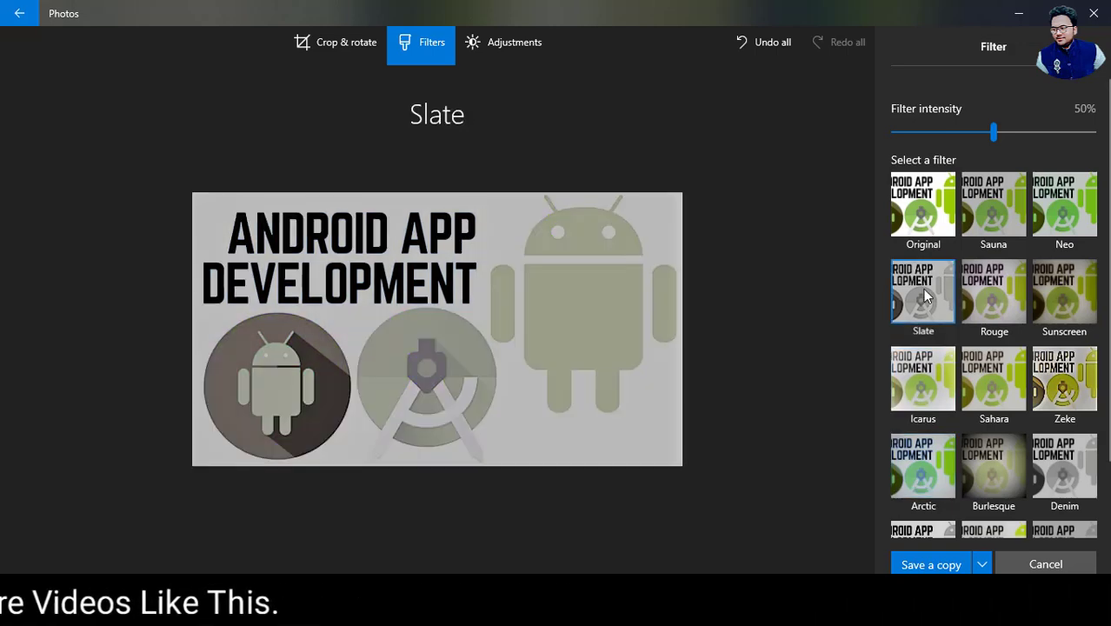
- Apply the Napa filter to the image and set the filter intensity to 32%
{"action": "scroll", "coordinate": [1107, 164], "scroll_direction": "down", "scroll_amount": 2}
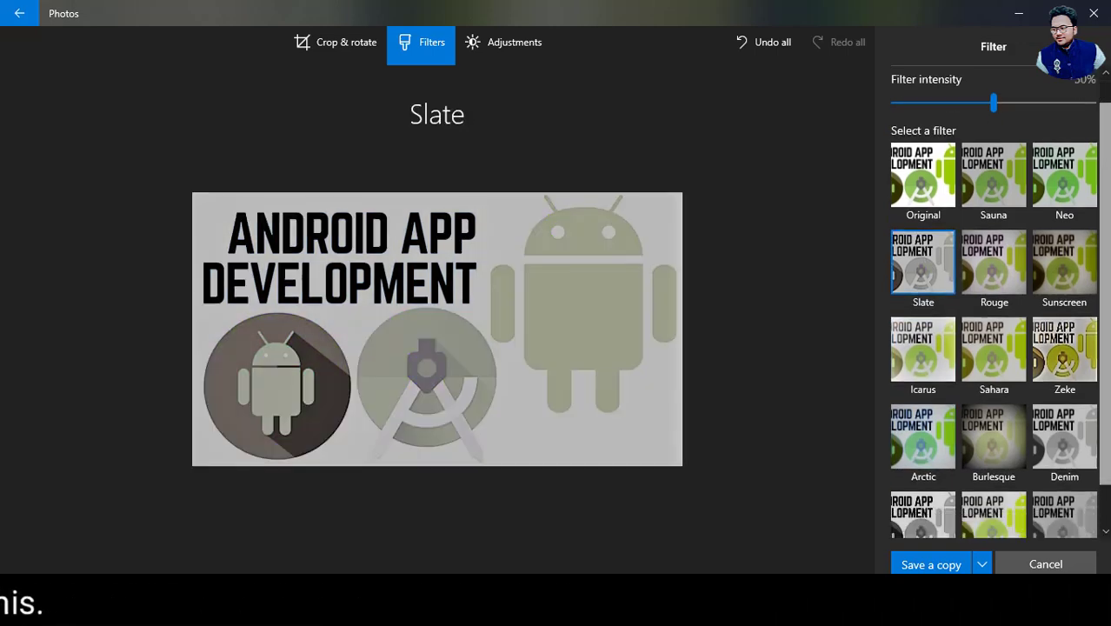
{"action": "left_click", "coordinate": [996, 477]}
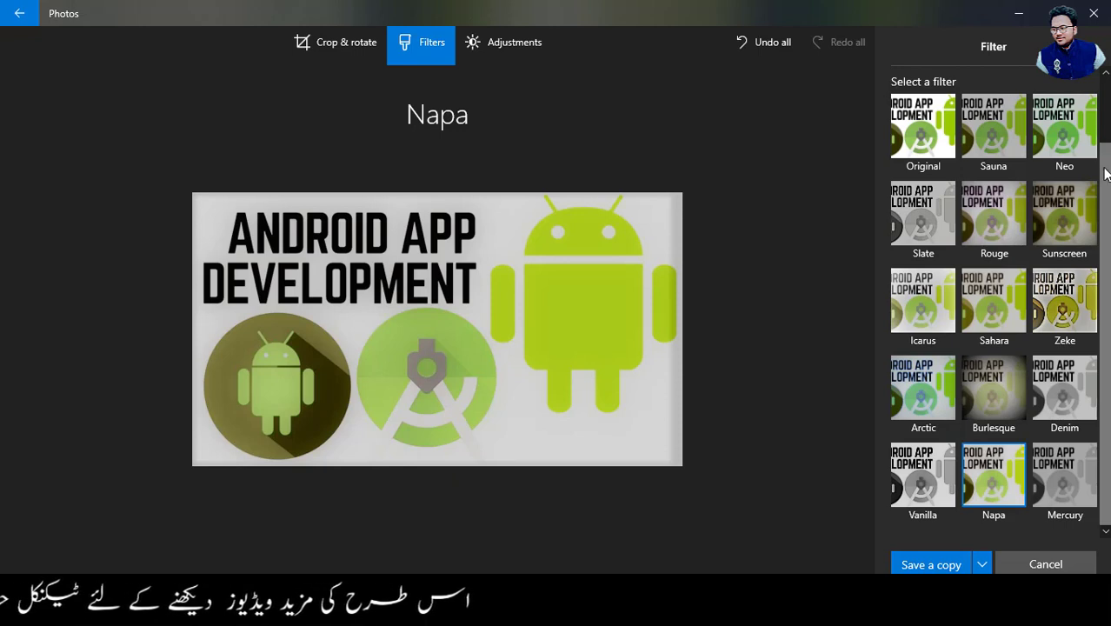
{"action": "scroll", "coordinate": [1108, 170], "scroll_direction": "up", "scroll_amount": 2}
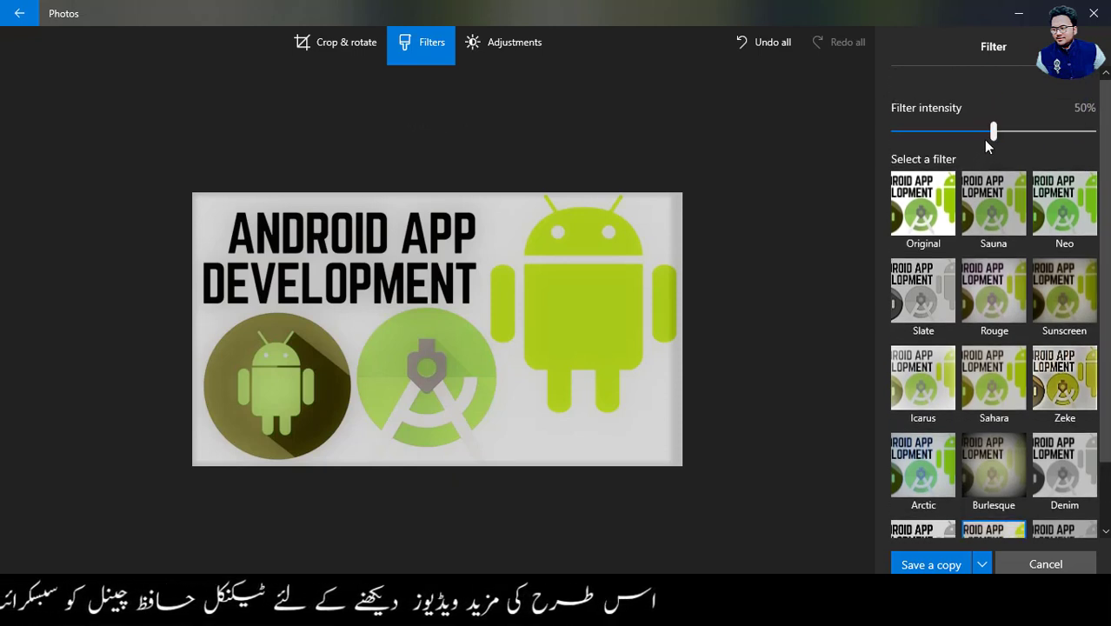
{"action": "mouse_move", "coordinate": [973, 137]}
{"action": "left_mouse_down"}
{"action": "mouse_move", "coordinate": [925, 148]}
{"action": "mouse_move", "coordinate": [957, 150]}
{"action": "left_mouse_up"}
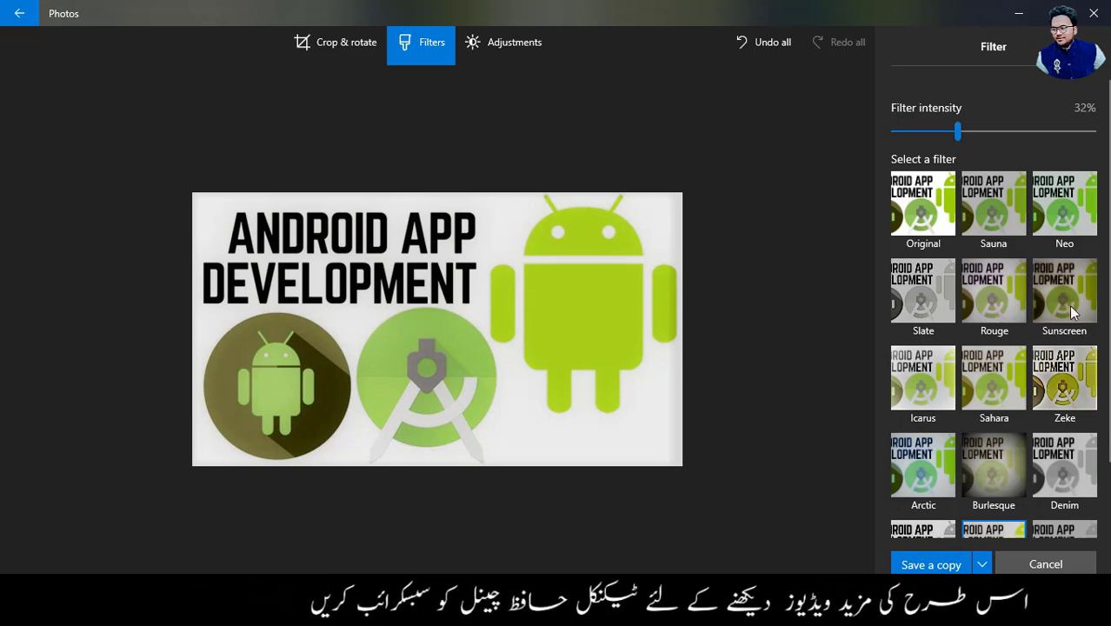
- Save a copy of the filtered image to the Desktop as "ccccccccccccccccccc" and close Photos
{"action": "left_click", "coordinate": [934, 567]}
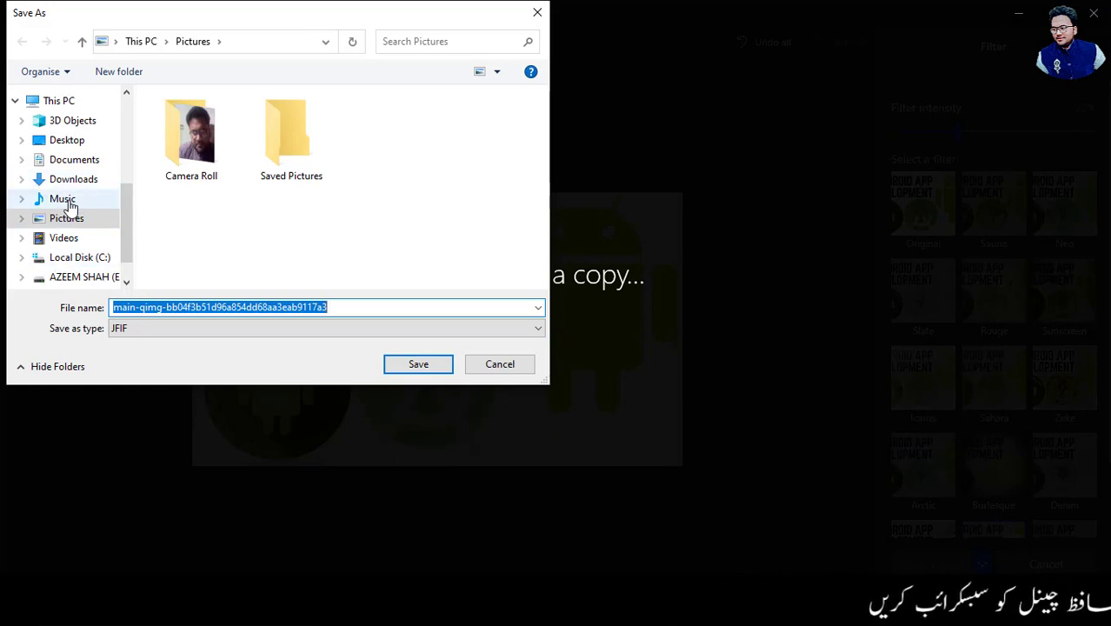
{"action": "left_click", "coordinate": [65, 140]}
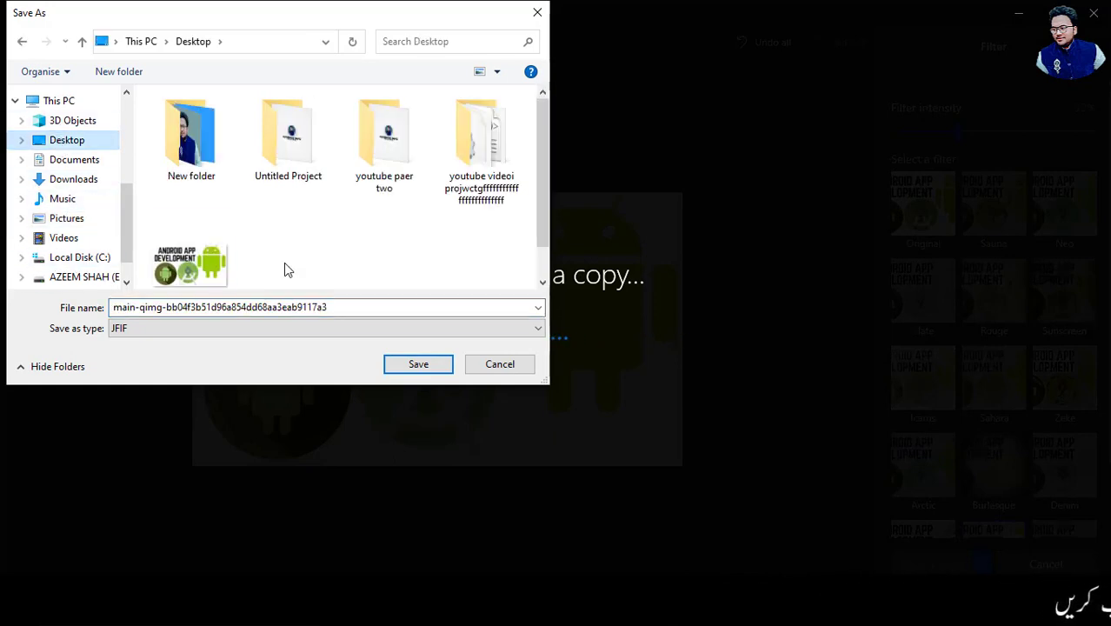
{"action": "double_click", "coordinate": [345, 306]}
{"action": "type", "text": "c"}
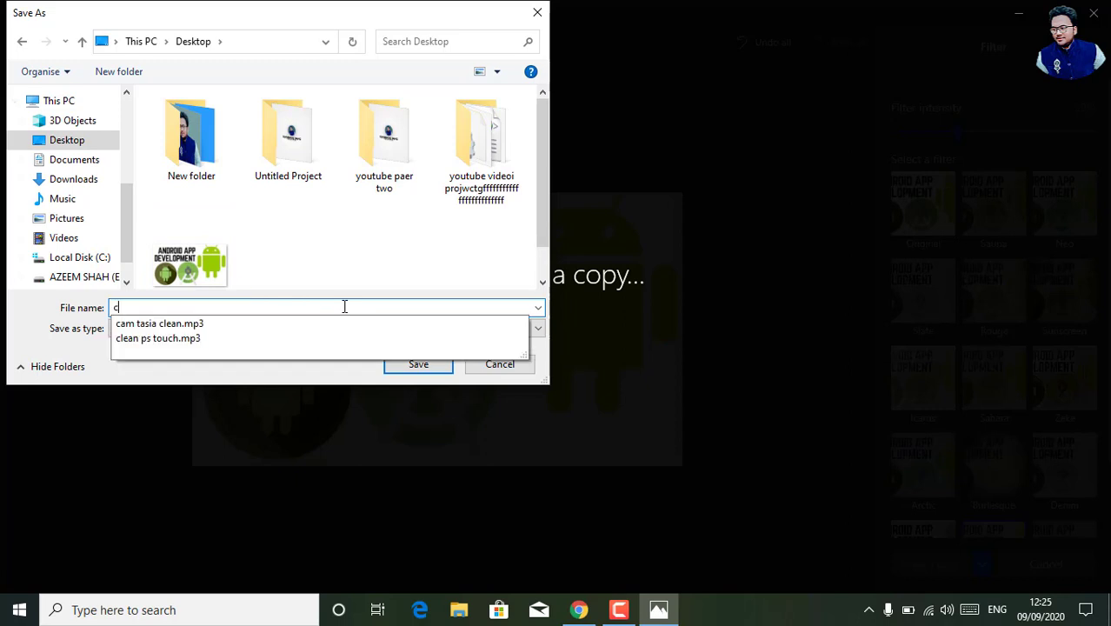
{"action": "type", "text": "cccccccccccccccc"}
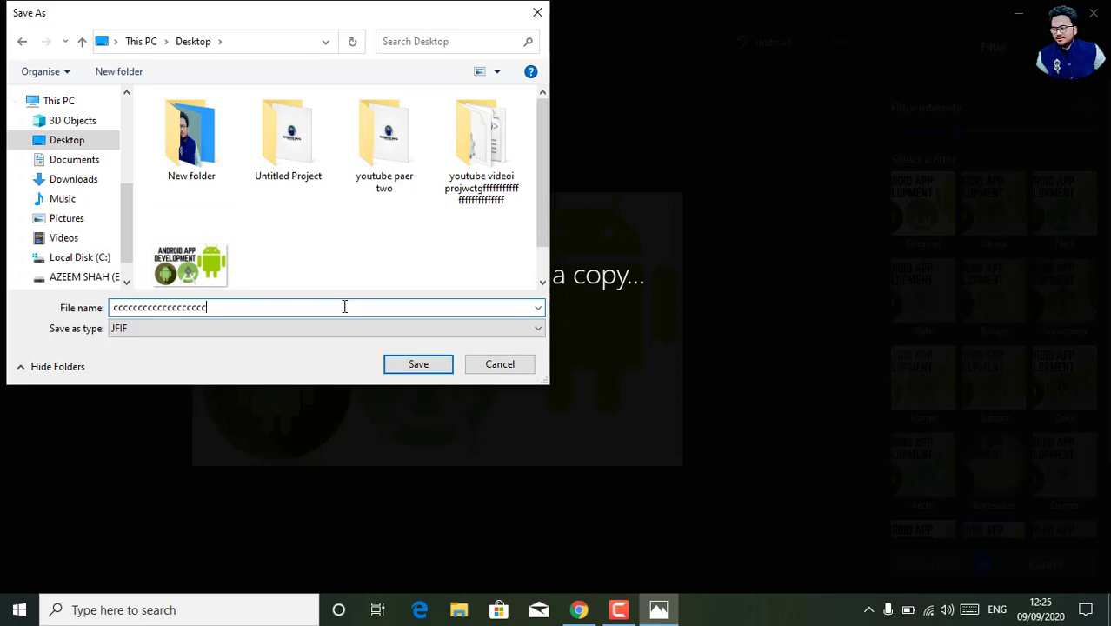
{"action": "left_click", "coordinate": [419, 365]}
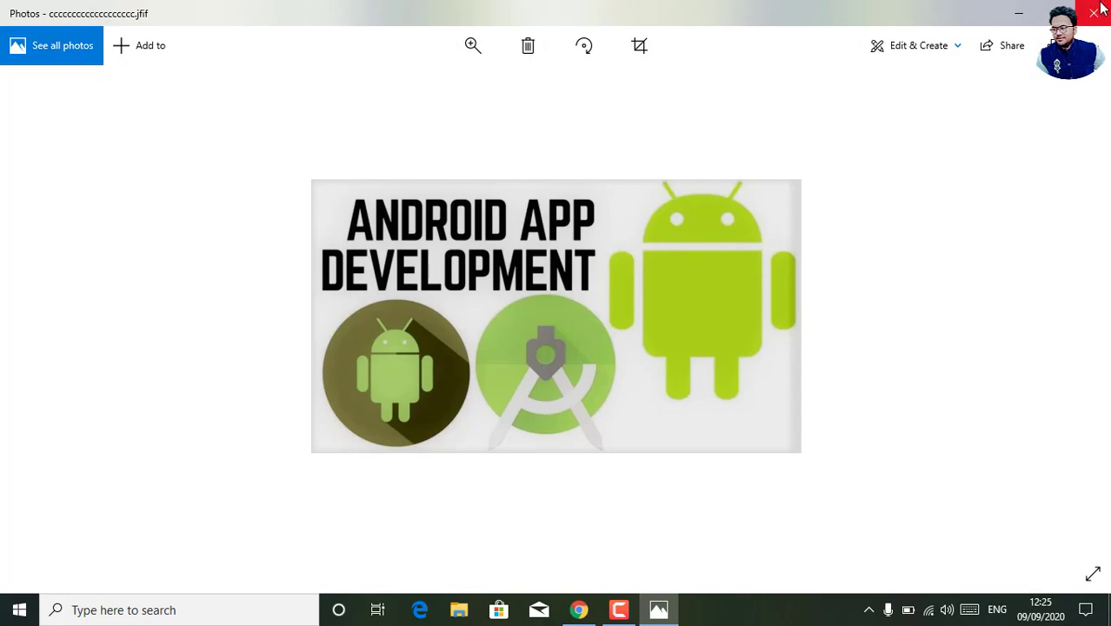
{"action": "left_click", "coordinate": [1098, 10]}
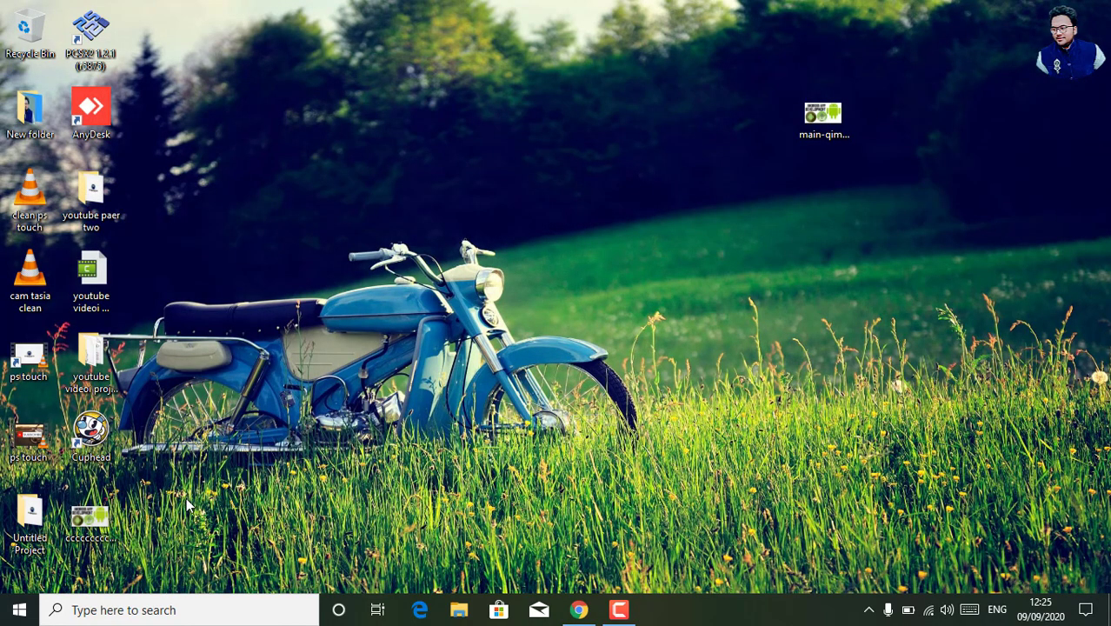
- Move the newly saved copy beside the original image on the desktop and open it in Paint for editing
{"action": "left_click_drag", "start_coordinate": [106, 516], "coordinate": [705, 102]}
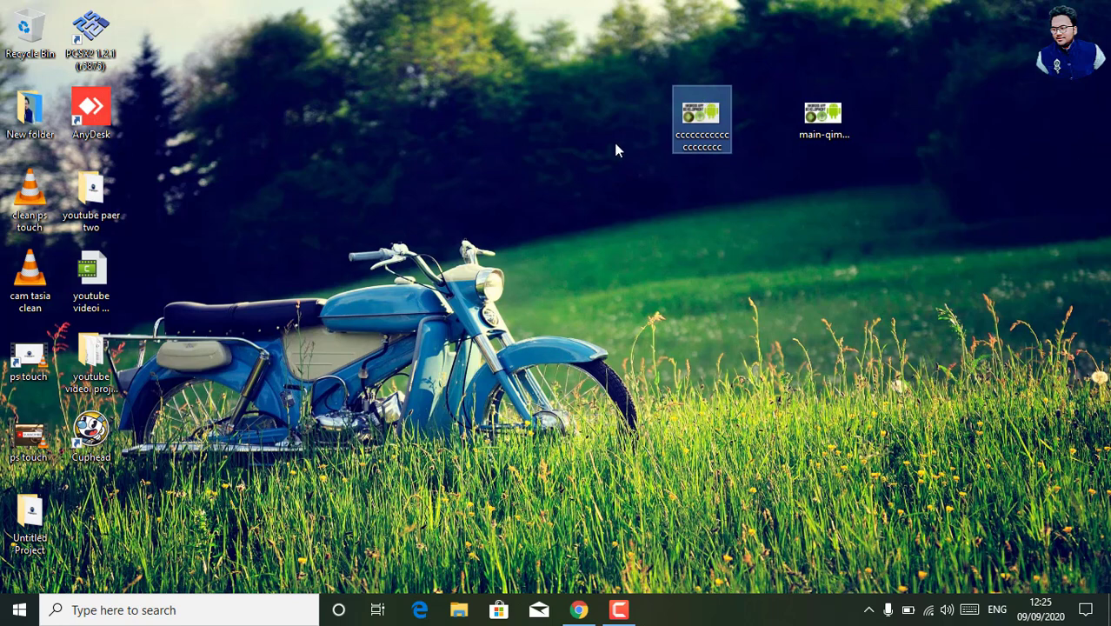
{"action": "right_click", "coordinate": [719, 126]}
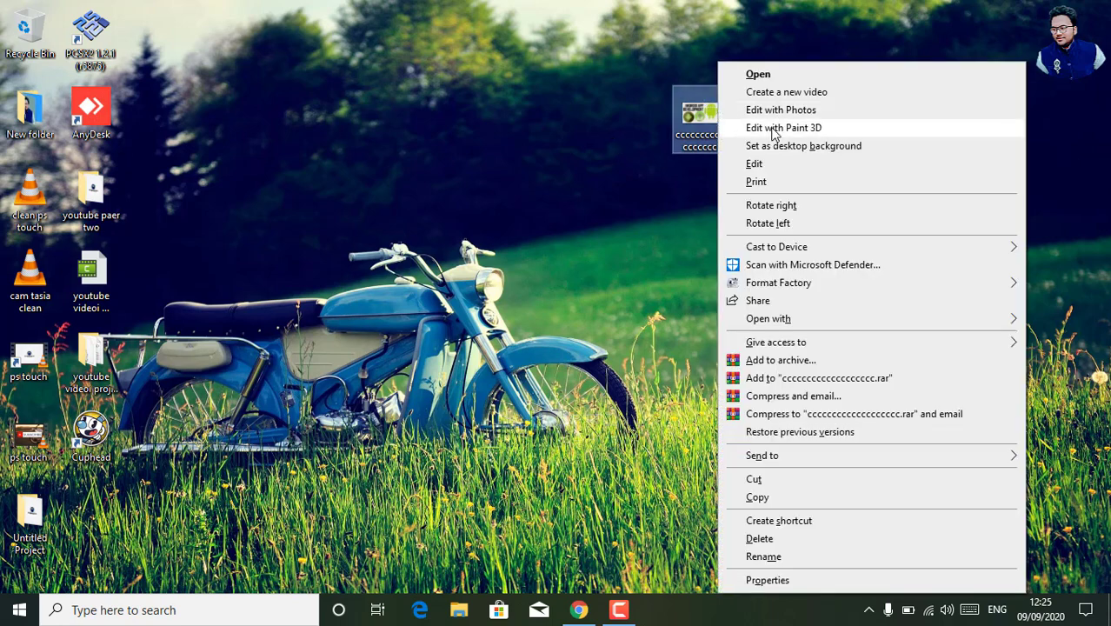
{"action": "left_click", "coordinate": [747, 164]}
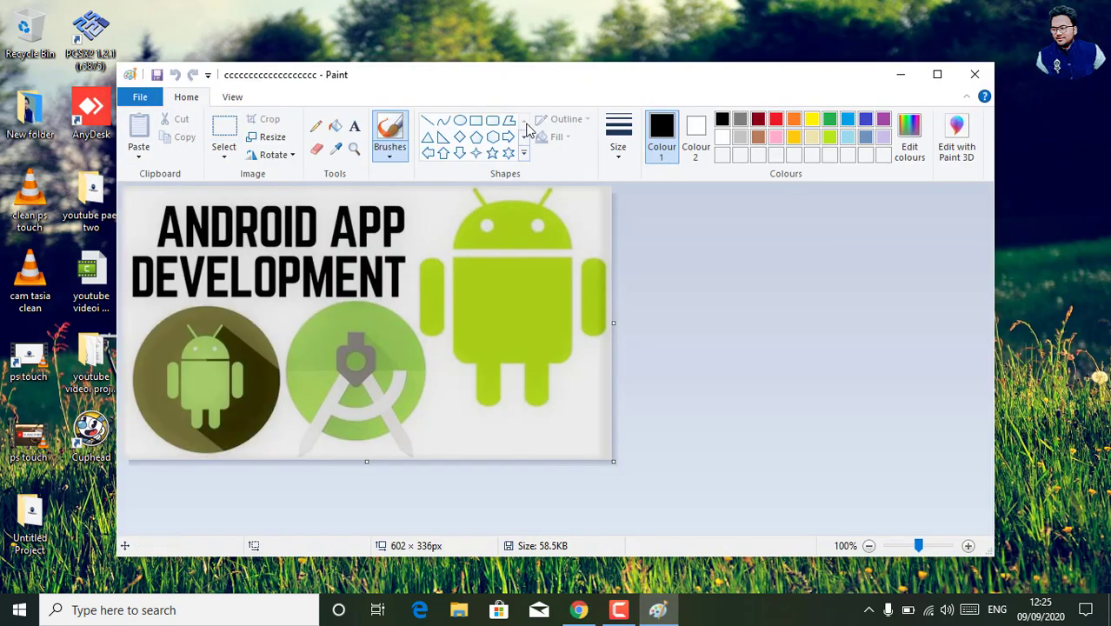
- Add the seller's name as text below the large green Android figure and enlarge its text box
{"action": "left_click", "coordinate": [355, 127]}
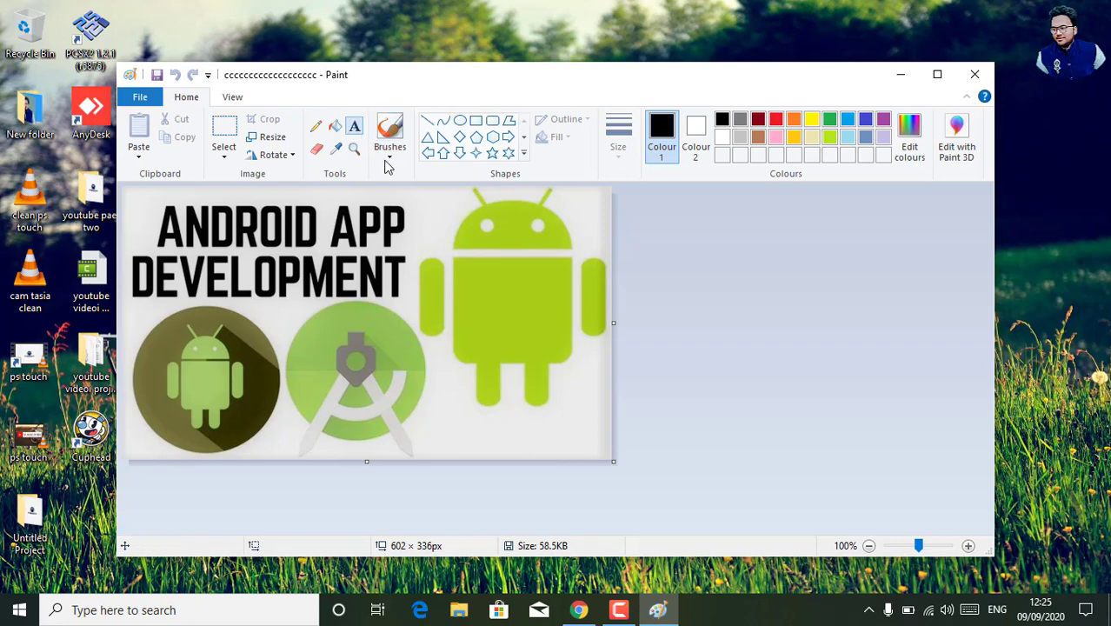
{"action": "left_click", "coordinate": [454, 424]}
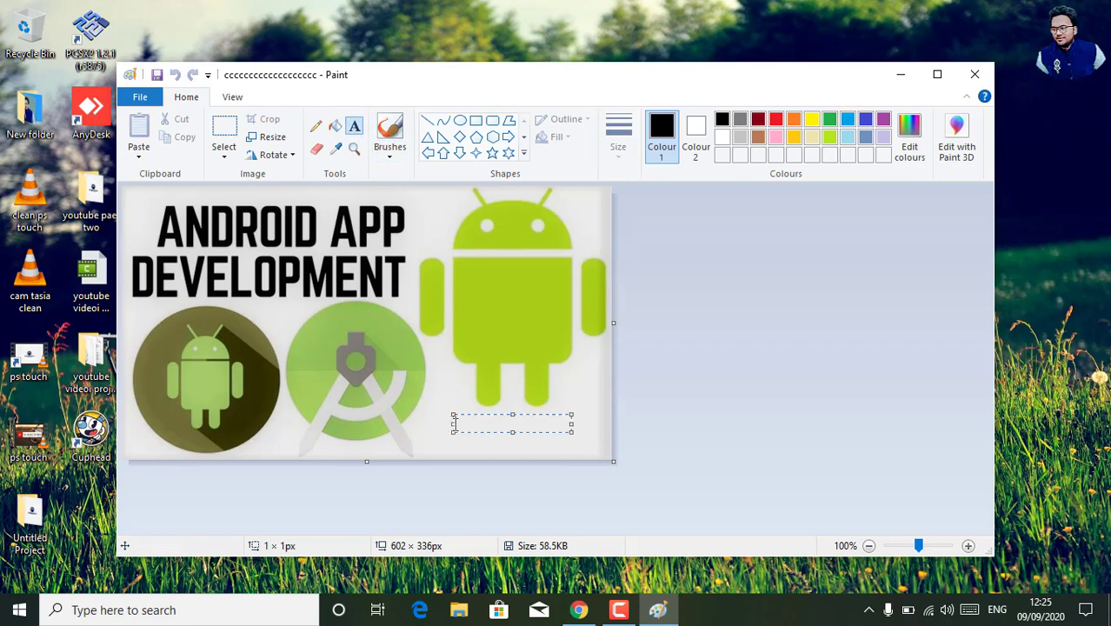
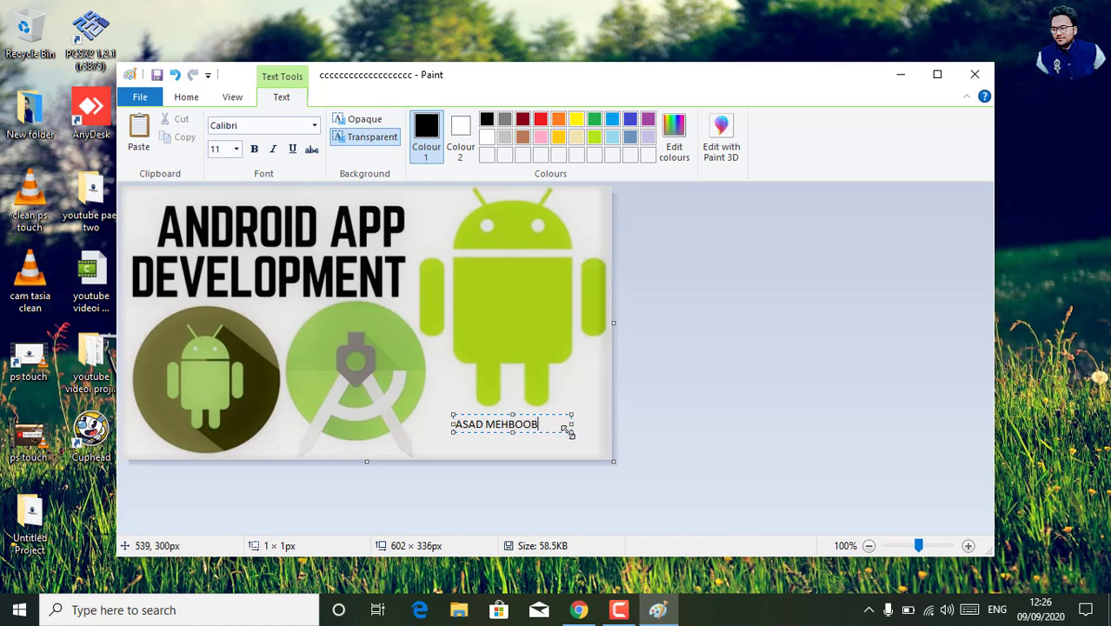
{"action": "left_click_drag", "start_coordinate": [569, 432], "coordinate": [590, 444]}
{"action": "left_click", "coordinate": [555, 438]}
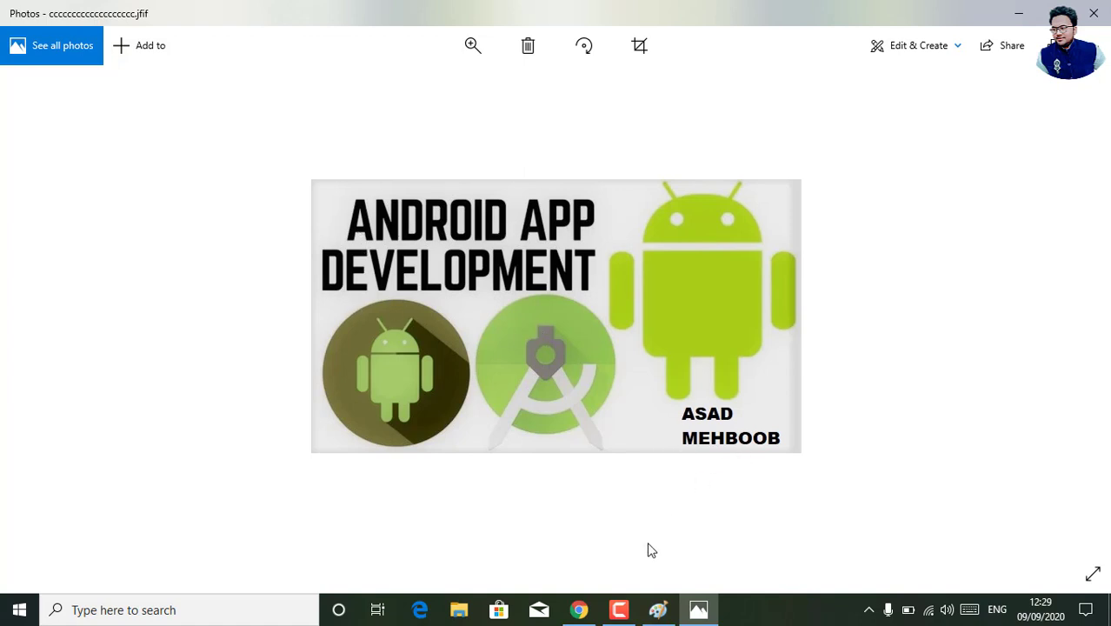
{"action": "left_click", "coordinate": [619, 609]}
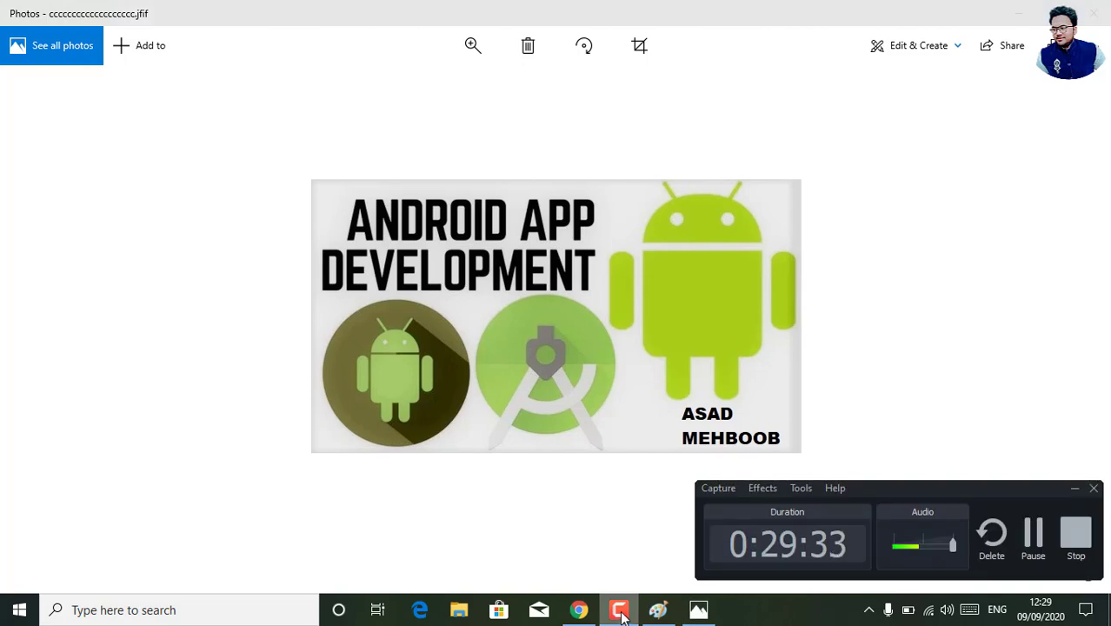
{"action": "left_click", "coordinate": [621, 611]}
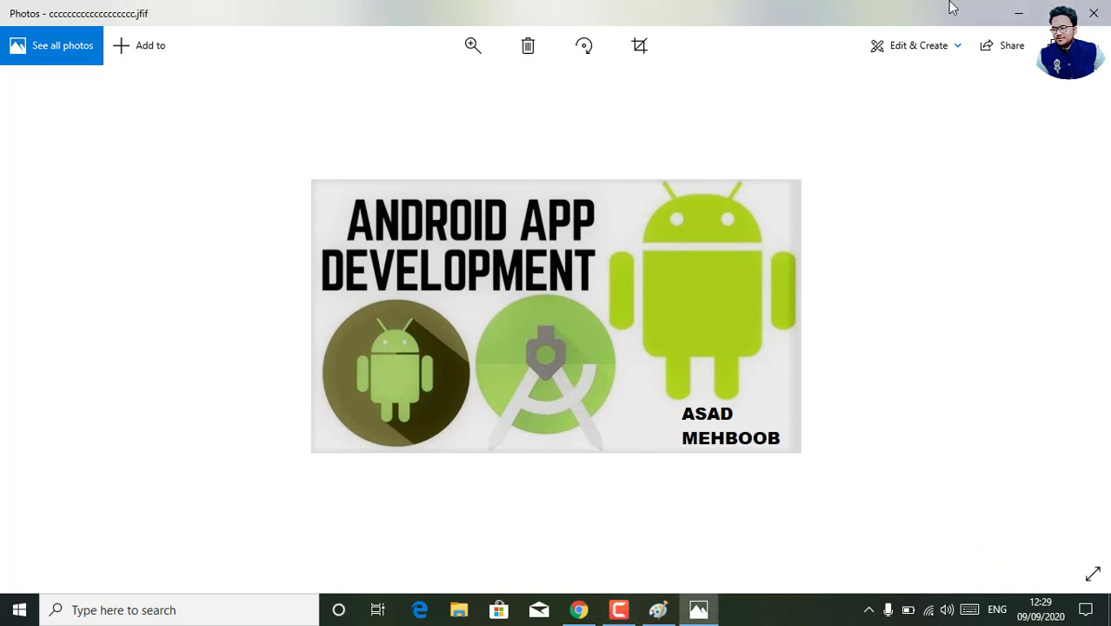
- Minimise the image preview, refresh the desktop and switch to the Fiverr gig gallery page in Chrome
{"action": "left_click", "coordinate": [1019, 13]}
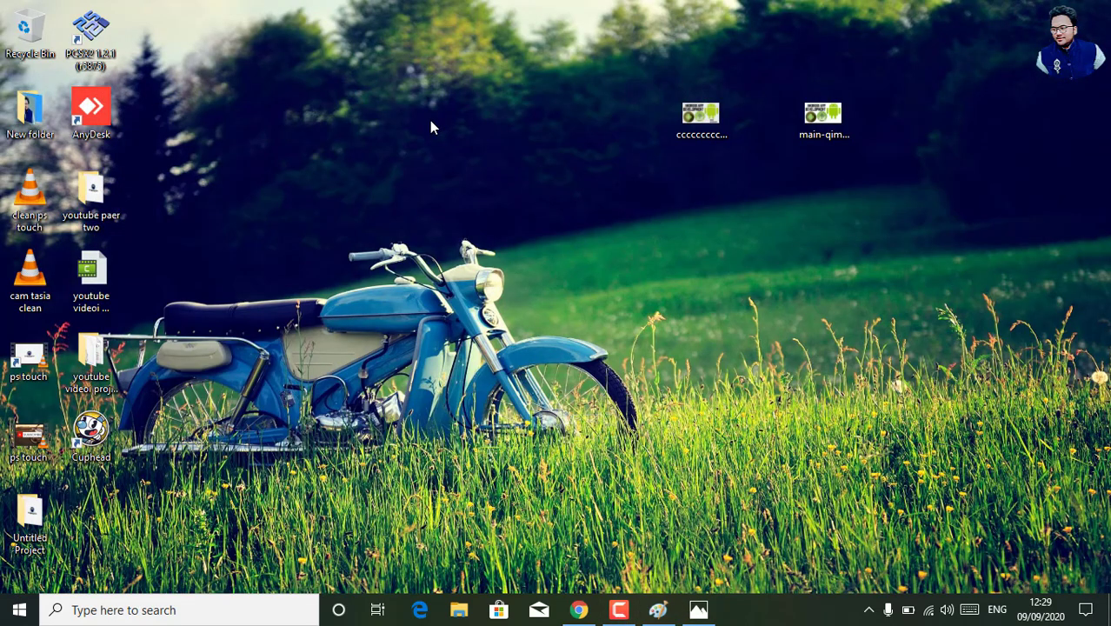
{"action": "right_click", "coordinate": [431, 121]}
{"action": "left_click", "coordinate": [509, 174]}
{"action": "left_click", "coordinate": [579, 610]}
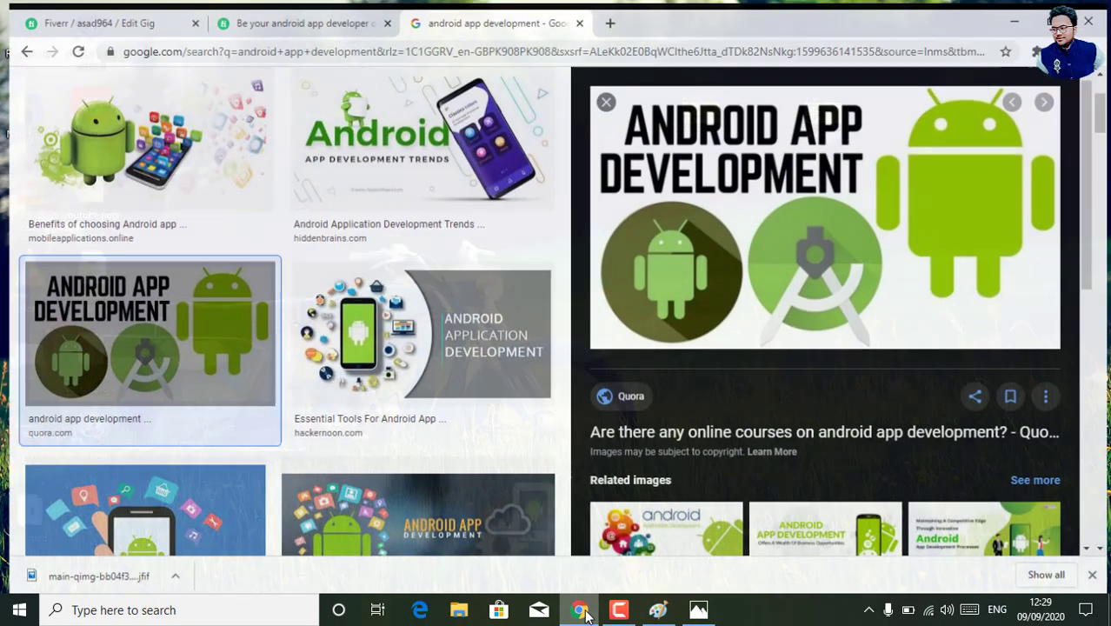
{"action": "left_click", "coordinate": [248, 15]}
{"action": "left_click", "coordinate": [122, 13]}
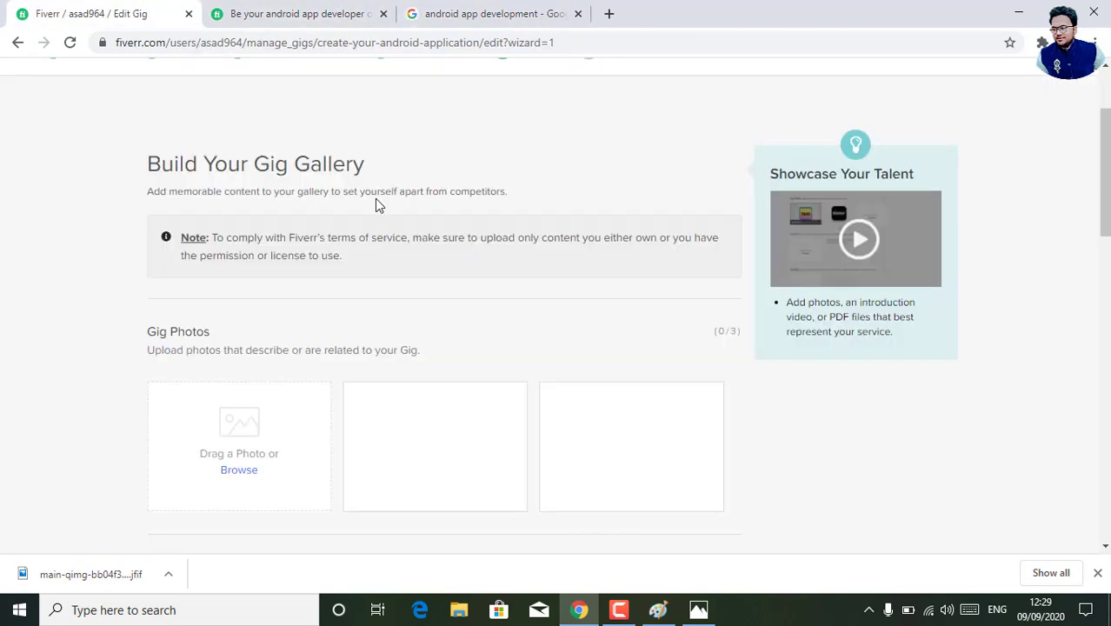
- Try to upload the edited "ccccccccccccccccccc" image from the Desktop as the first gig photo
{"action": "left_click", "coordinate": [241, 470]}
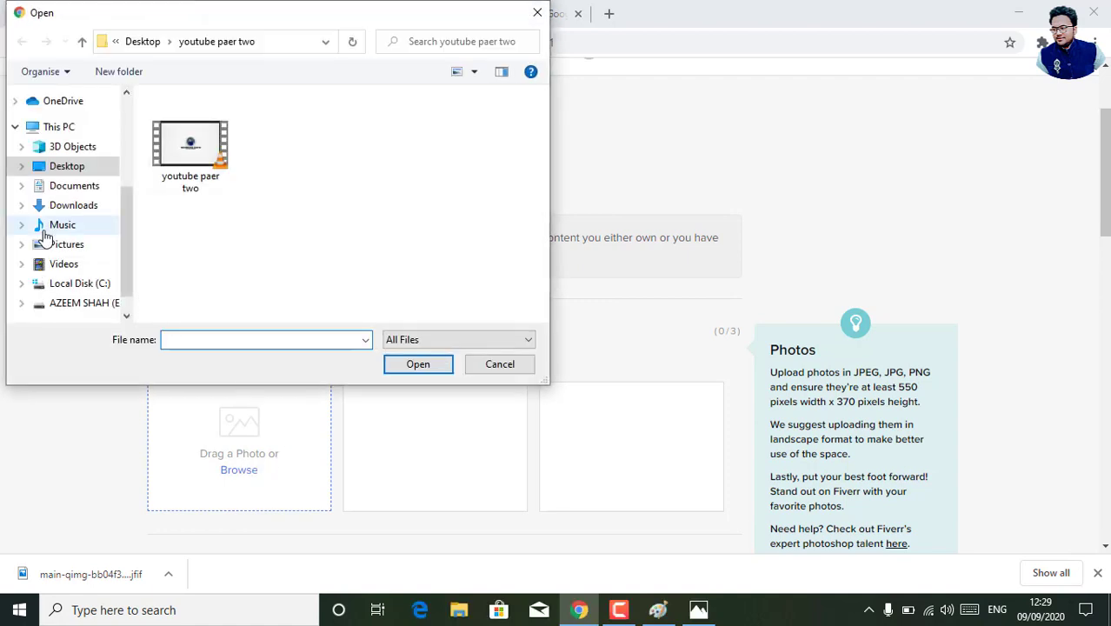
{"action": "left_click", "coordinate": [55, 171]}
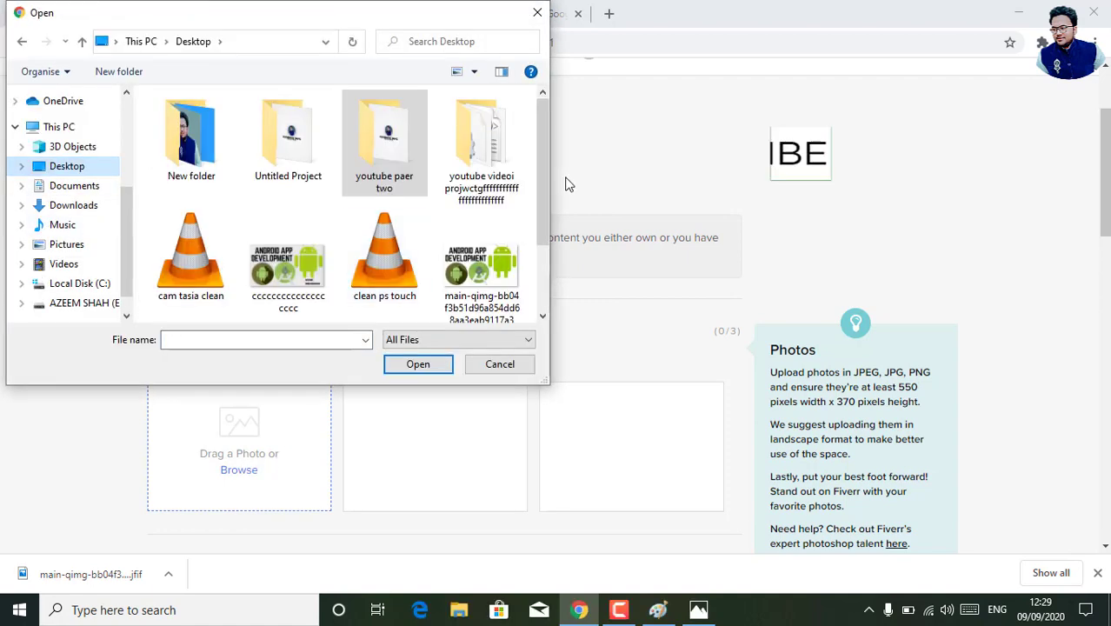
{"action": "left_click", "coordinate": [293, 272]}
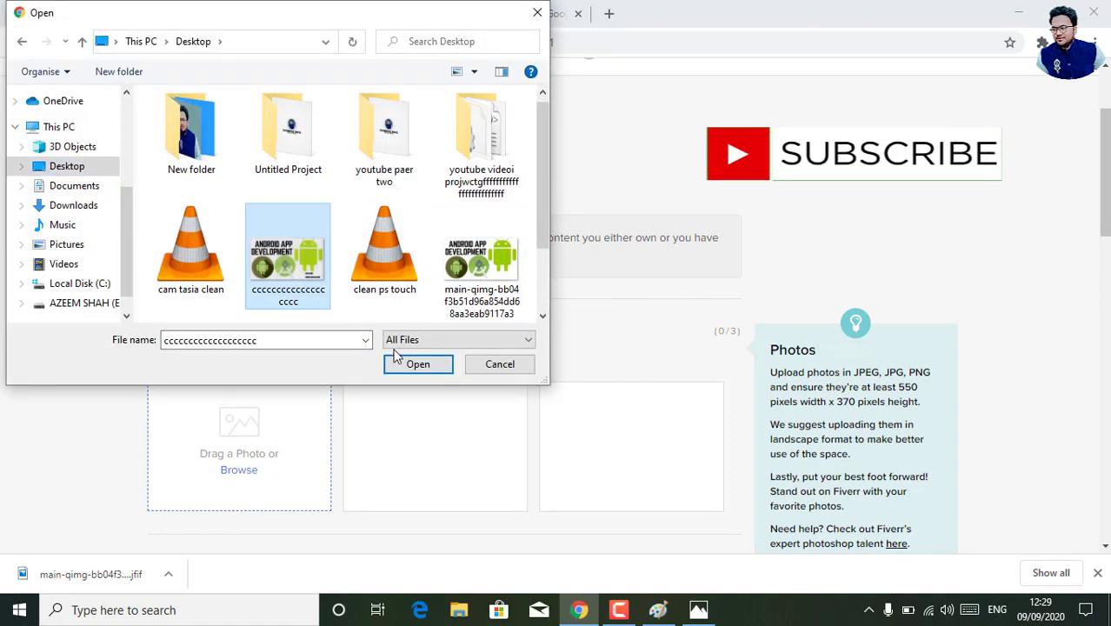
{"action": "left_click", "coordinate": [419, 365]}
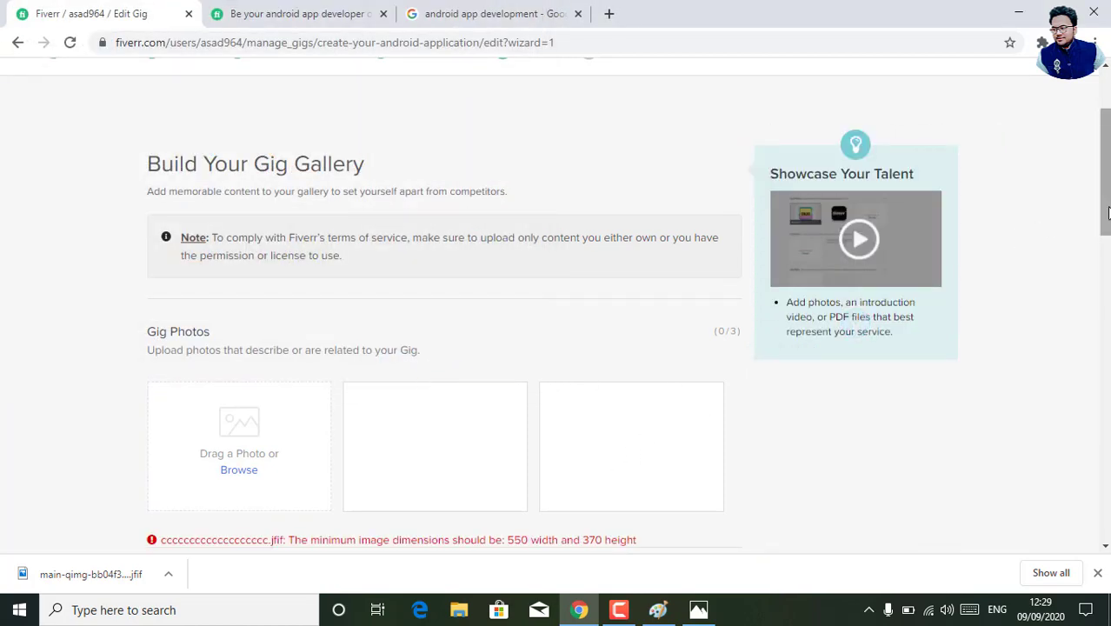
- Read the minimum gig photo dimensions and check the edited desktop image's dimensions in its file properties
{"action": "left_click_drag", "start_coordinate": [1105, 213], "coordinate": [1105, 260]}
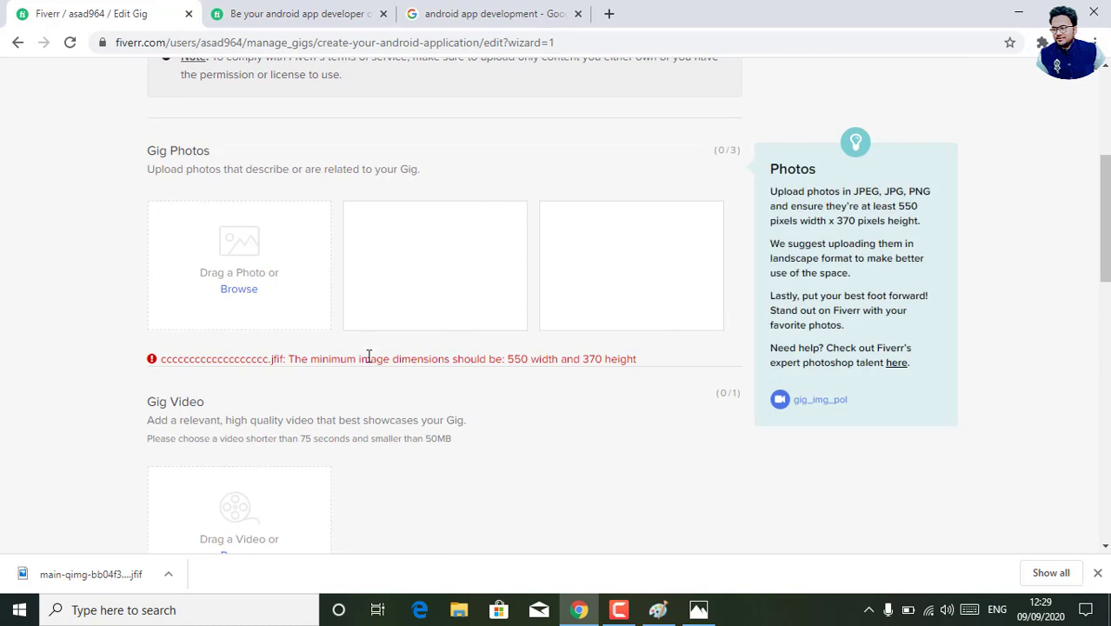
{"action": "left_click_drag", "start_coordinate": [646, 356], "coordinate": [445, 363]}
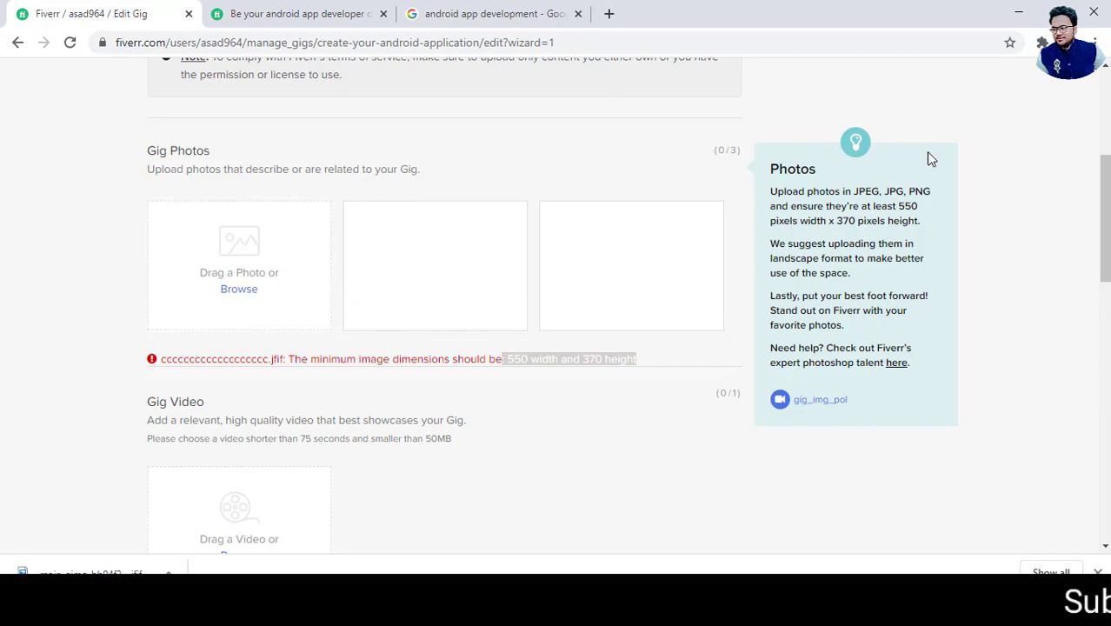
{"action": "left_click", "coordinate": [1019, 12]}
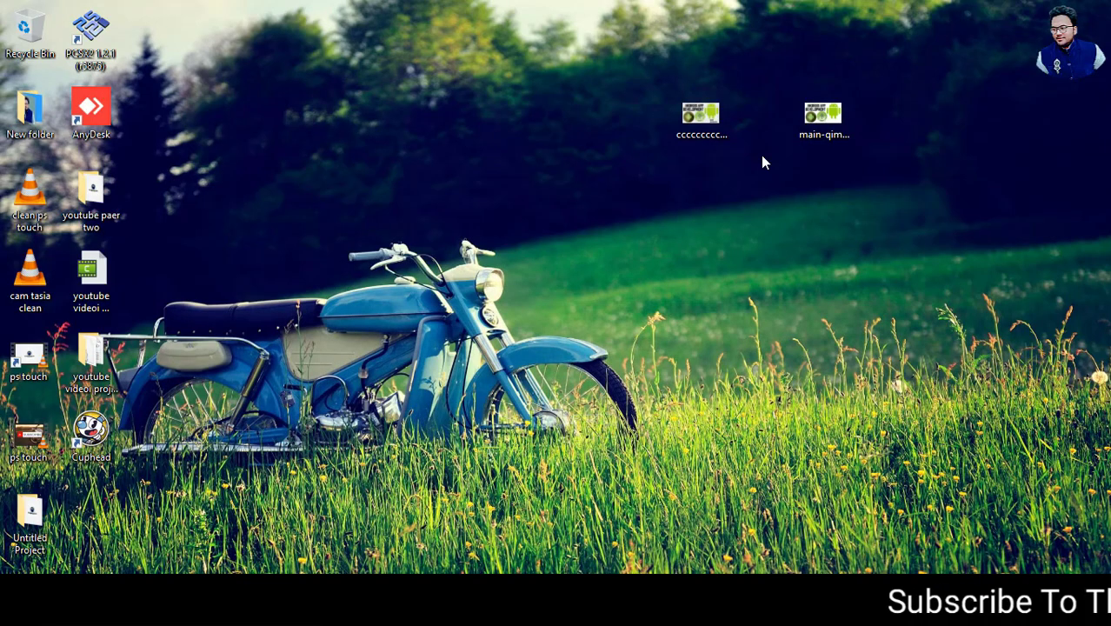
{"action": "right_click", "coordinate": [725, 129]}
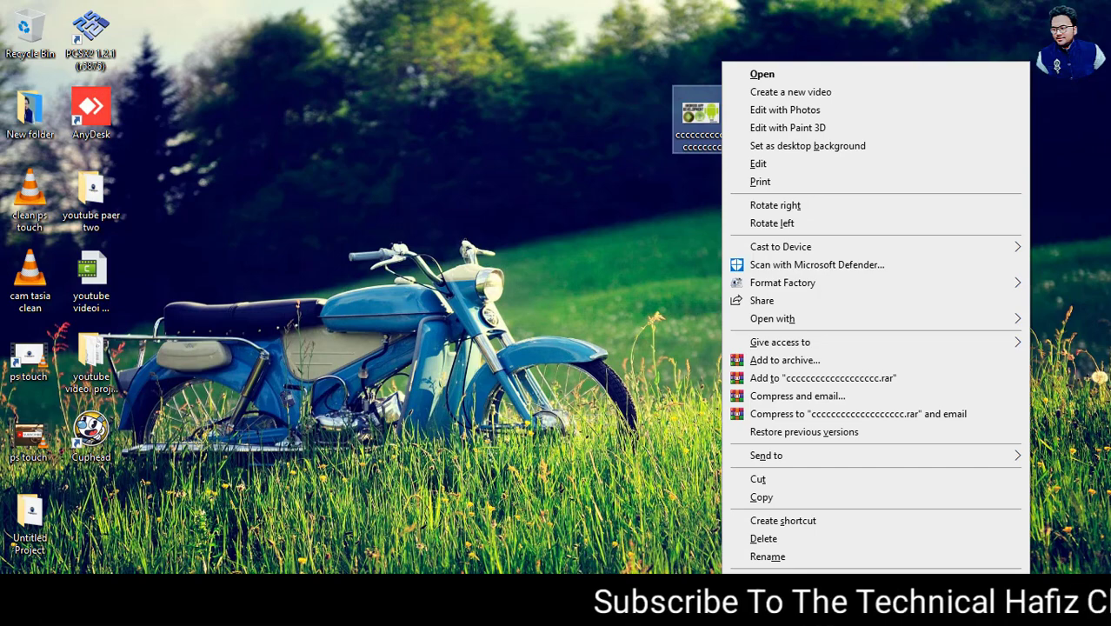
{"action": "left_click", "coordinate": [769, 580]}
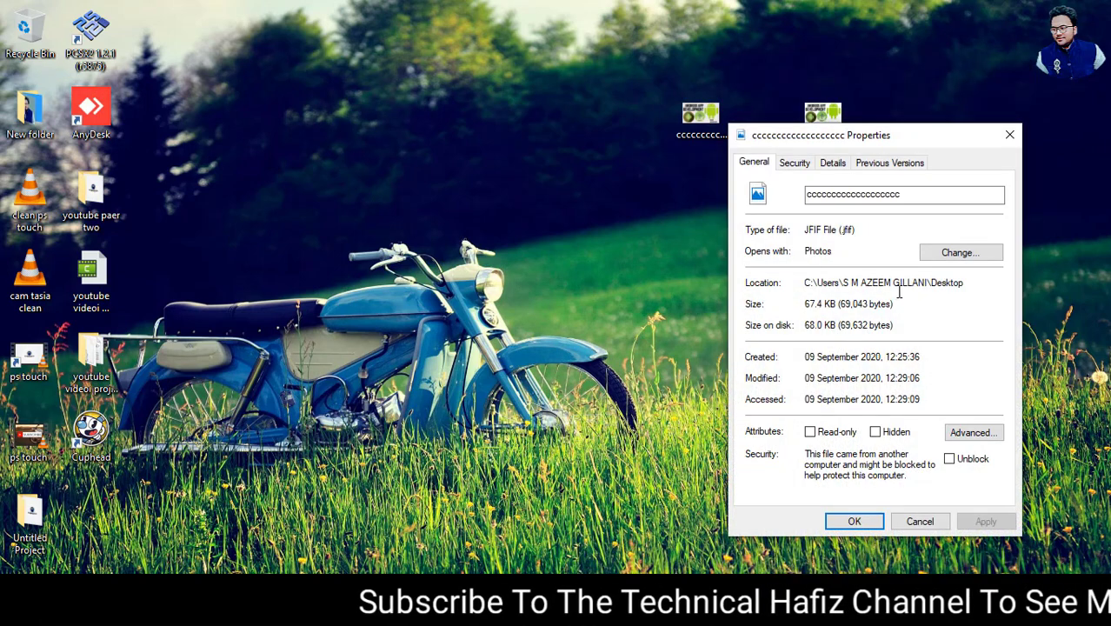
{"action": "left_click", "coordinate": [792, 163]}
{"action": "left_click", "coordinate": [832, 165]}
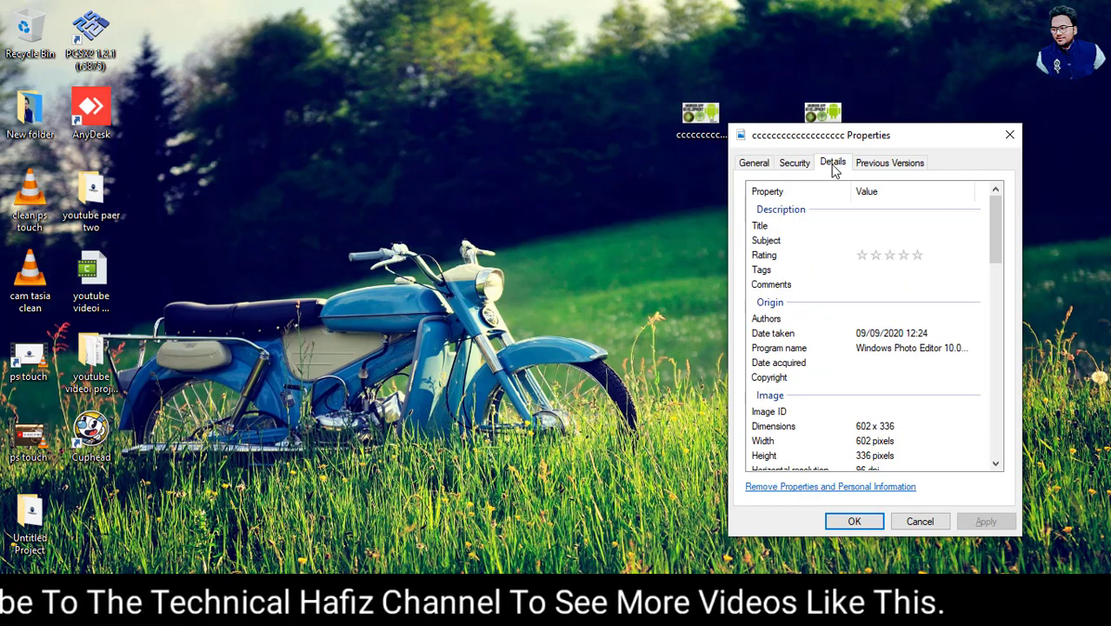
{"action": "left_click", "coordinate": [902, 429]}
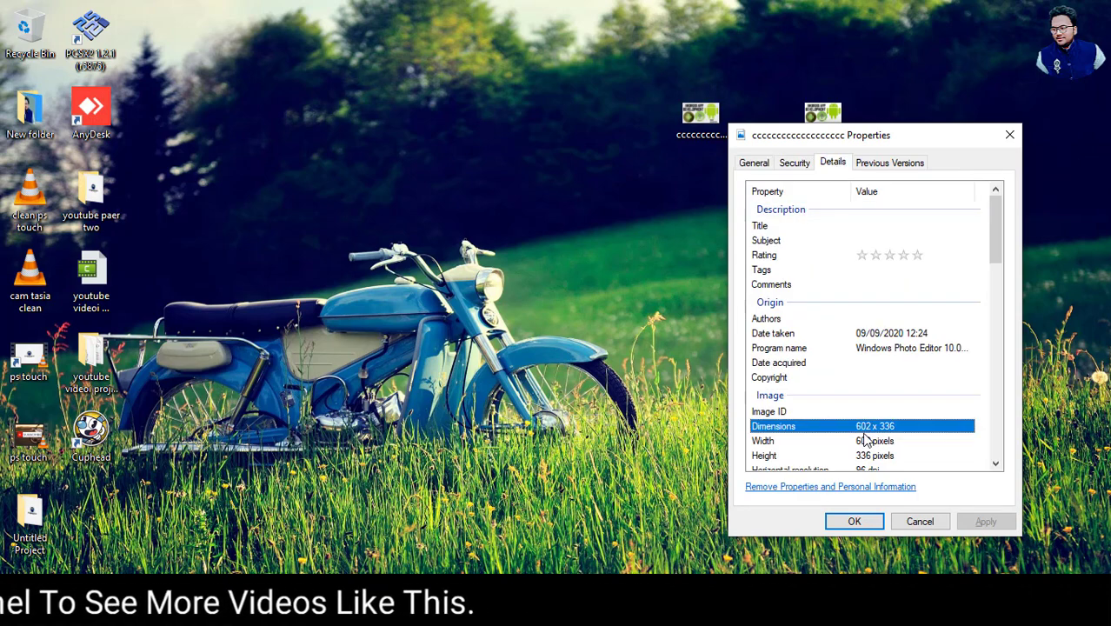
{"action": "left_click", "coordinate": [917, 524]}
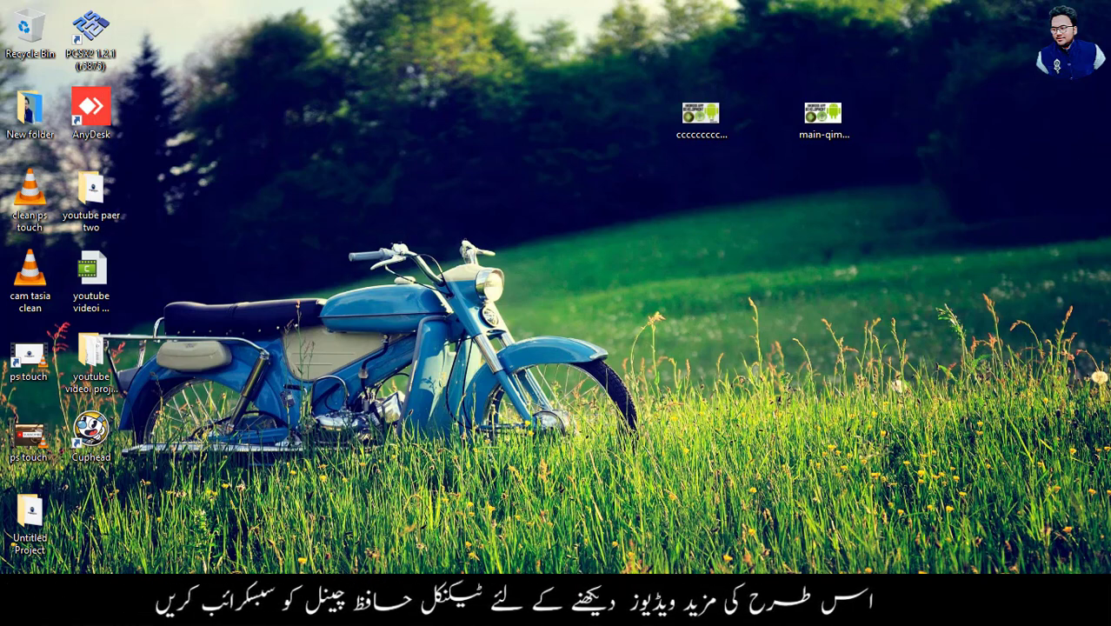
{"action": "mouse_move", "coordinate": [596, 608]}
{"action": "left_click", "coordinate": [597, 548]}
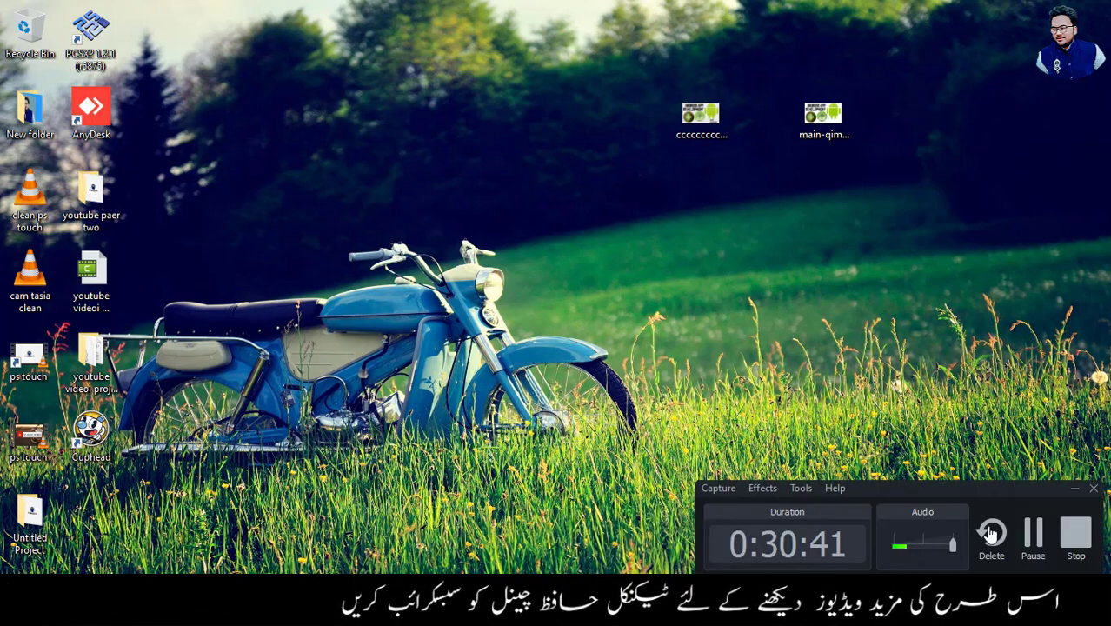
{"action": "left_click", "coordinate": [1031, 535]}
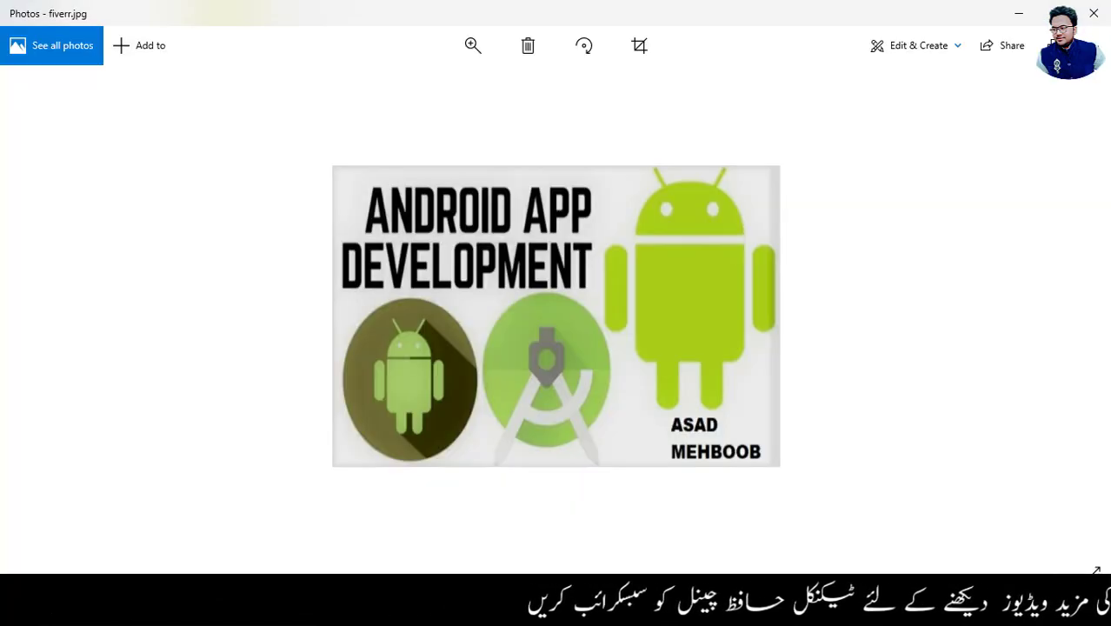
- Minimise the fiverr.jpg preview to return to the Downloads folder
{"action": "key", "text": "alt+Tab"}
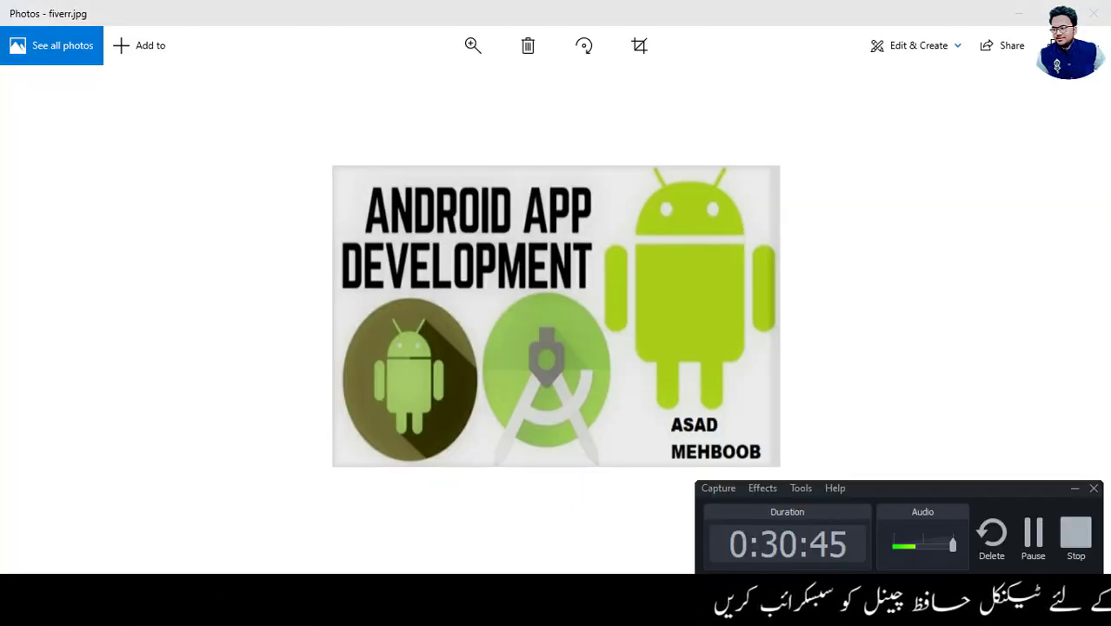
{"action": "left_click", "coordinate": [784, 247]}
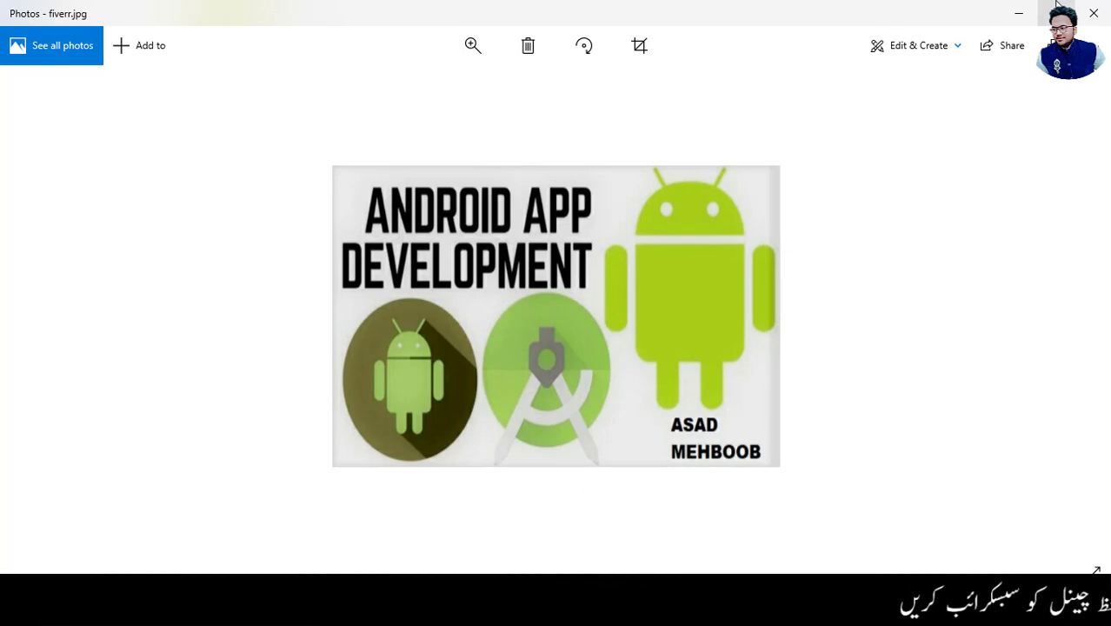
{"action": "left_click", "coordinate": [1019, 13]}
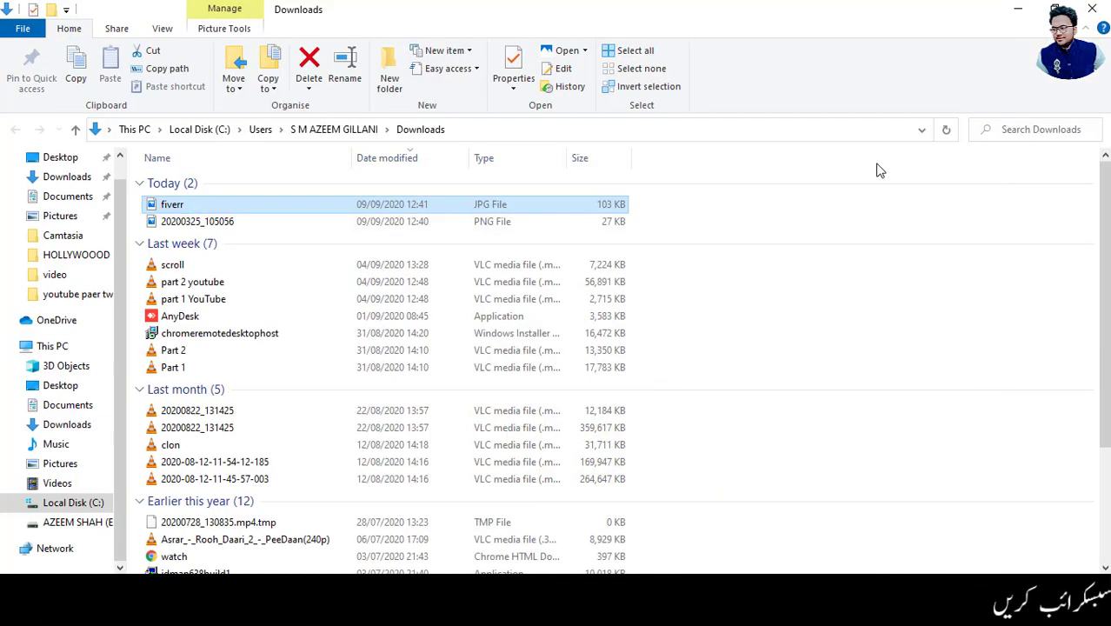
- Return to the gig gallery page and upload the fiverr JPG image from Downloads as the first gig photo
{"action": "left_click", "coordinate": [1018, 9]}
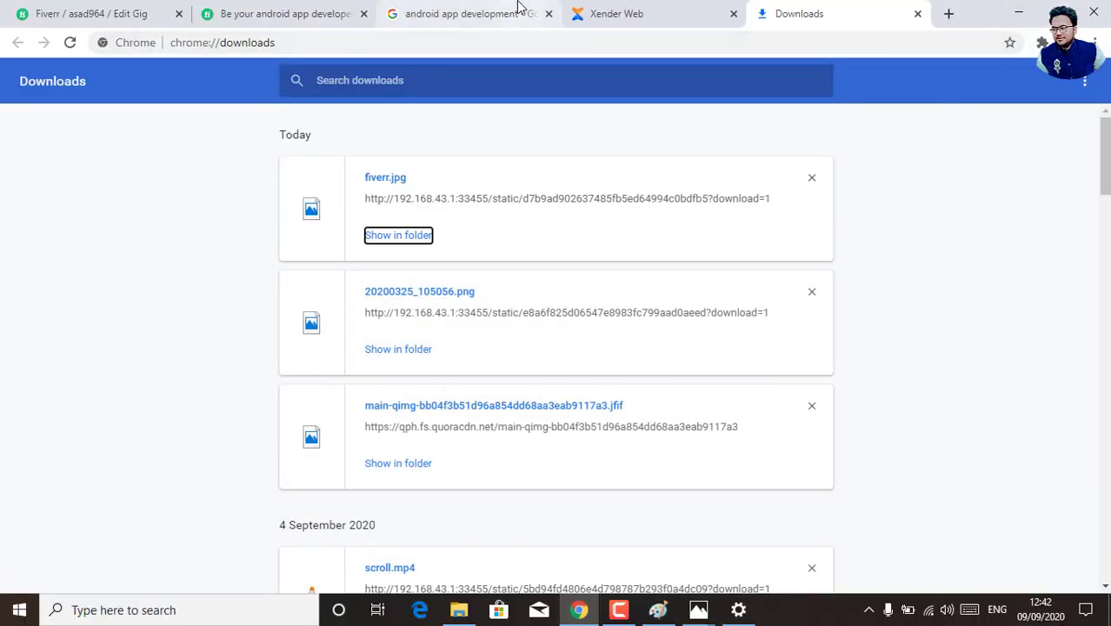
{"action": "left_click", "coordinate": [117, 15]}
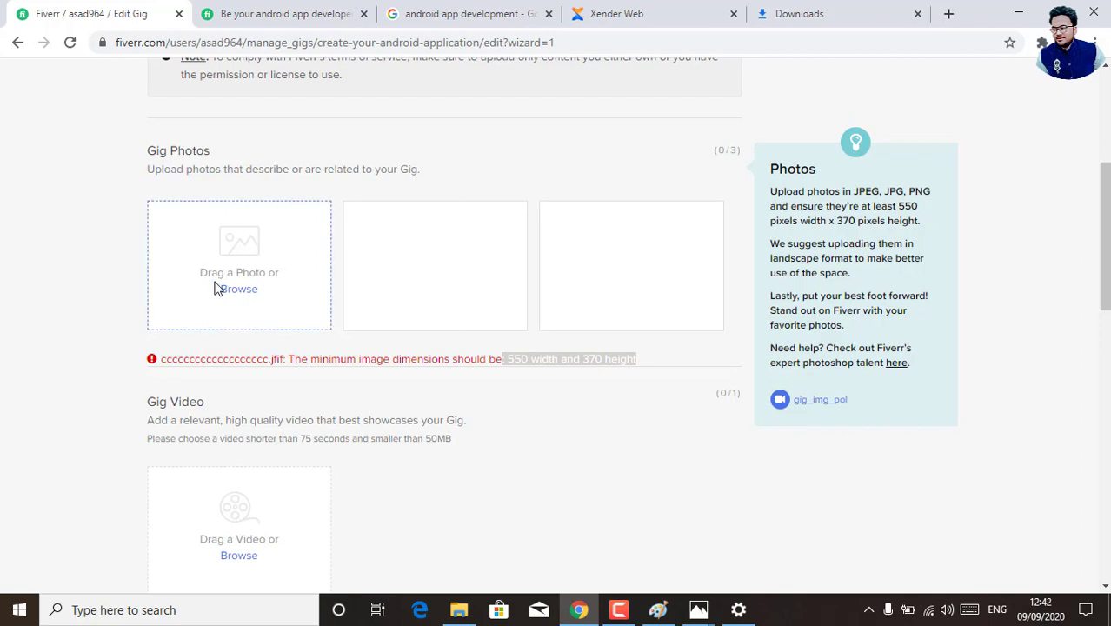
{"action": "left_click", "coordinate": [246, 294]}
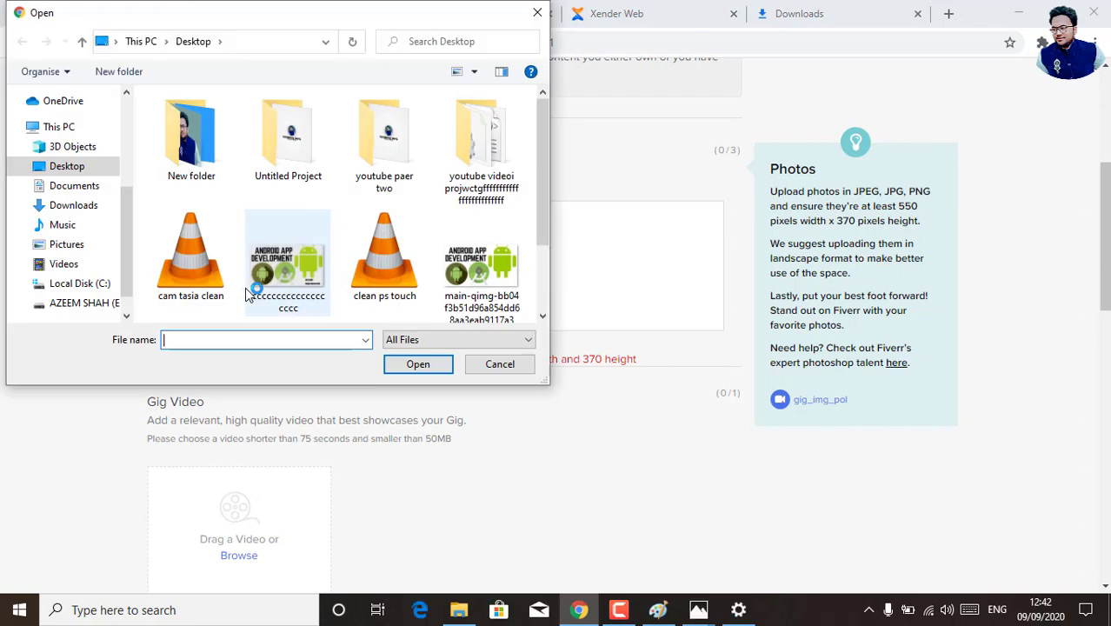
{"action": "left_click", "coordinate": [84, 187]}
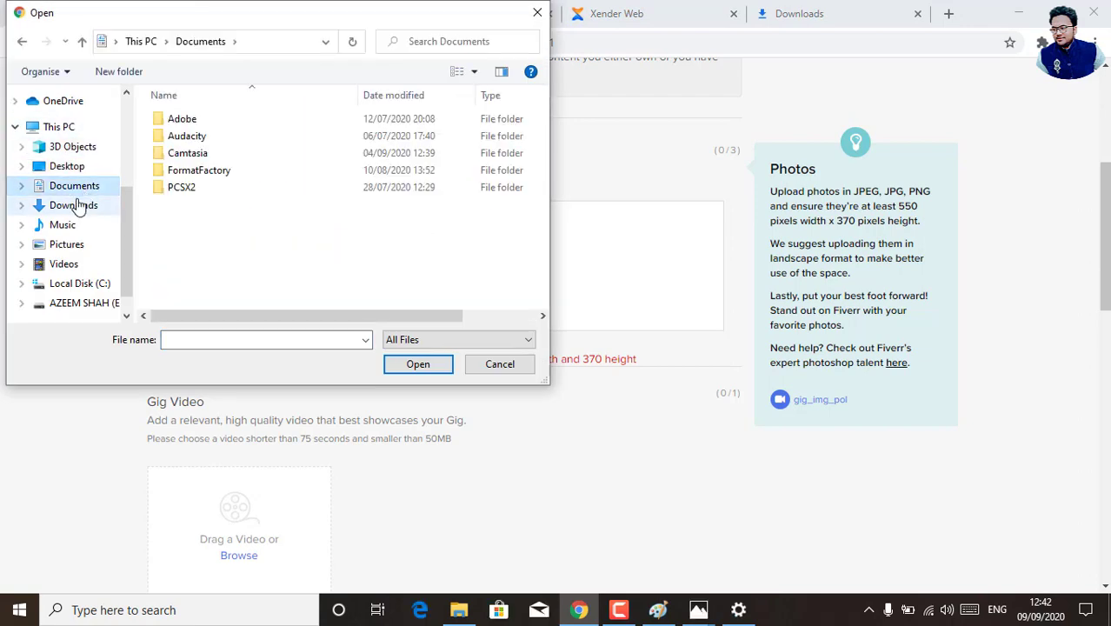
{"action": "left_click", "coordinate": [78, 205]}
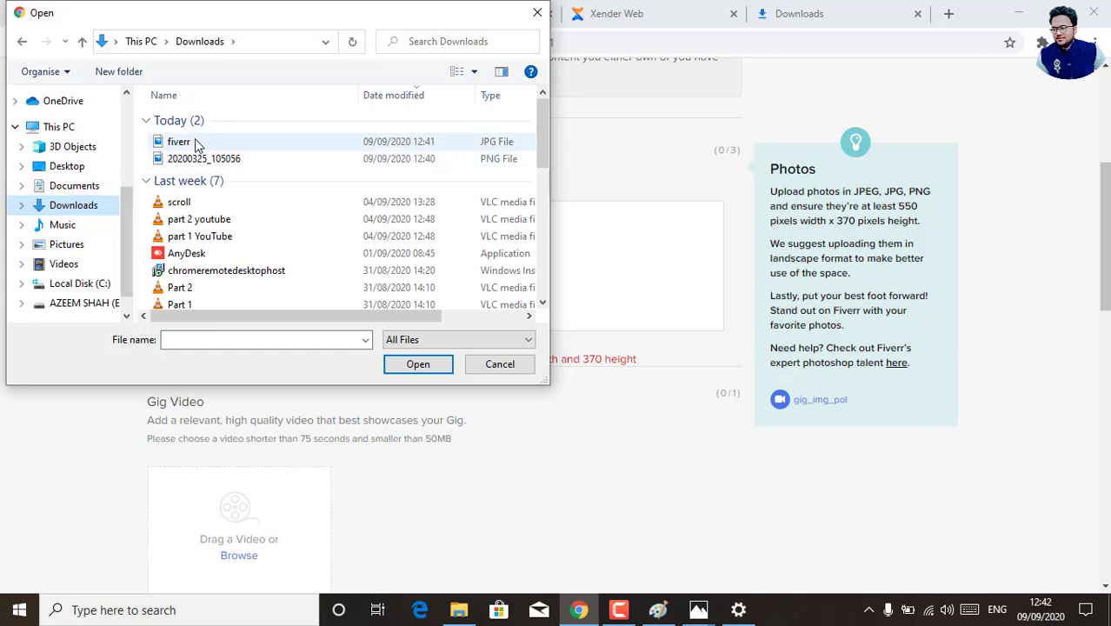
{"action": "left_click", "coordinate": [197, 144]}
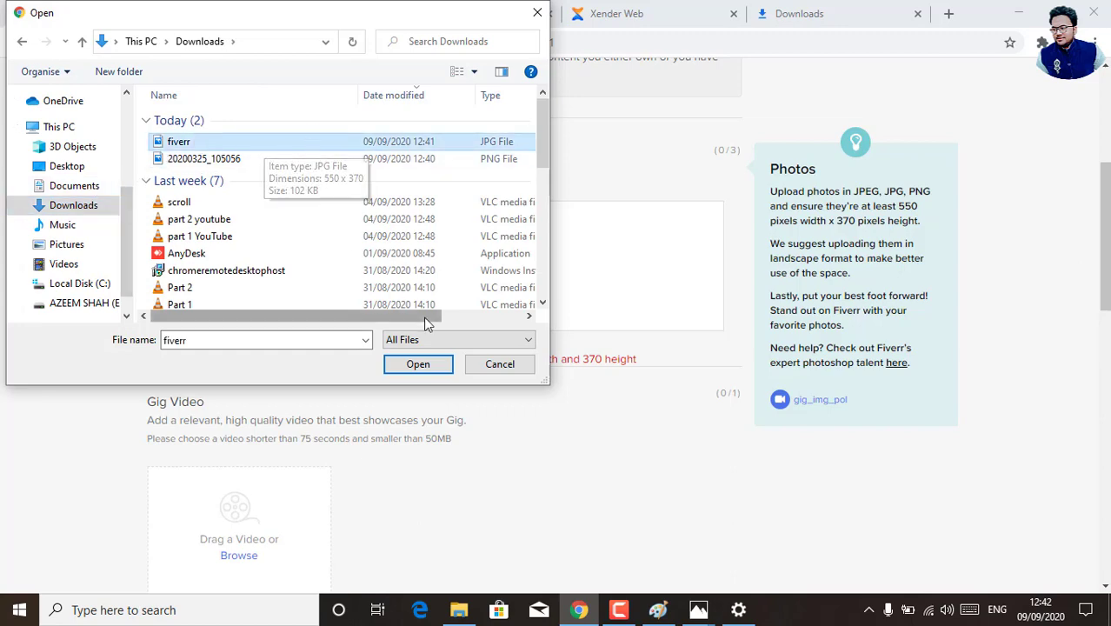
{"action": "left_click", "coordinate": [419, 364]}
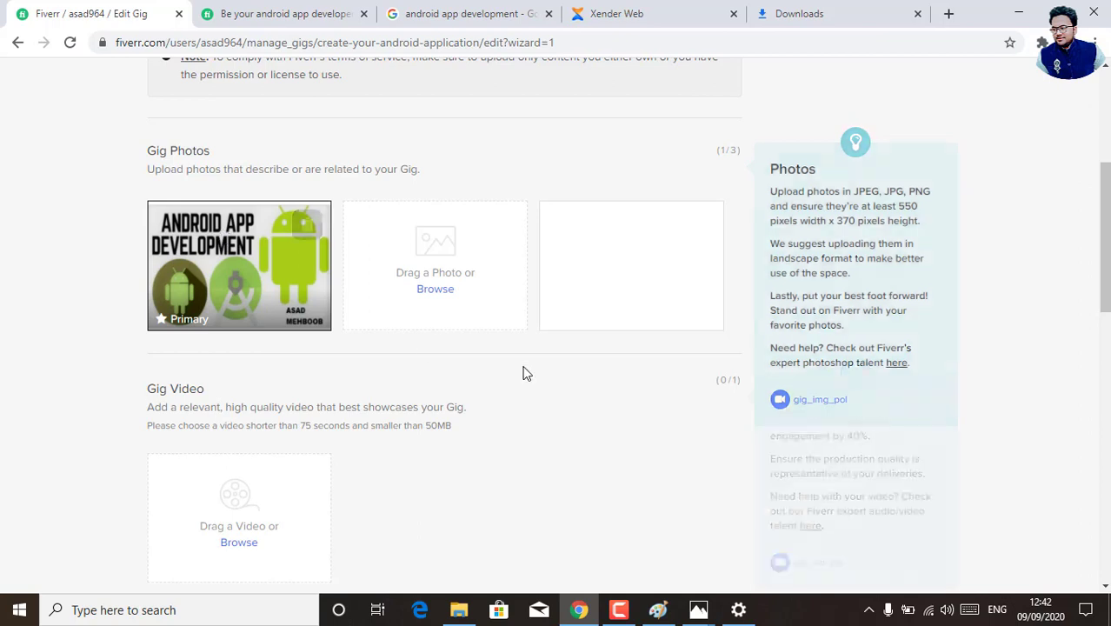
- Save the gallery without a video or PDF and publish the gig
{"action": "left_click_drag", "start_coordinate": [1107, 285], "coordinate": [1107, 432]}
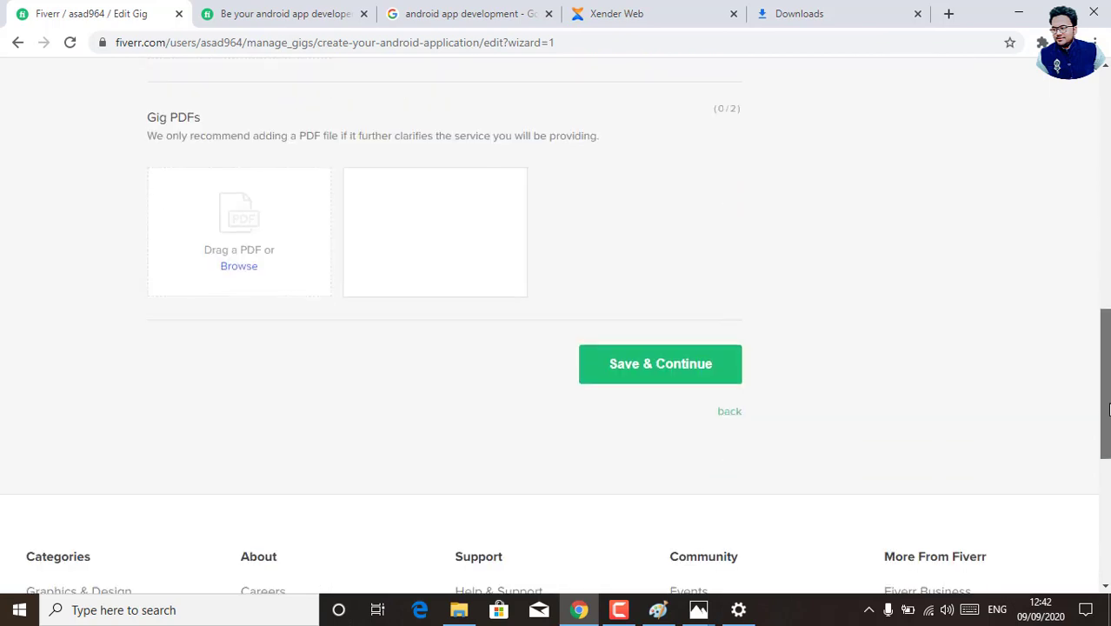
{"action": "left_click", "coordinate": [689, 362]}
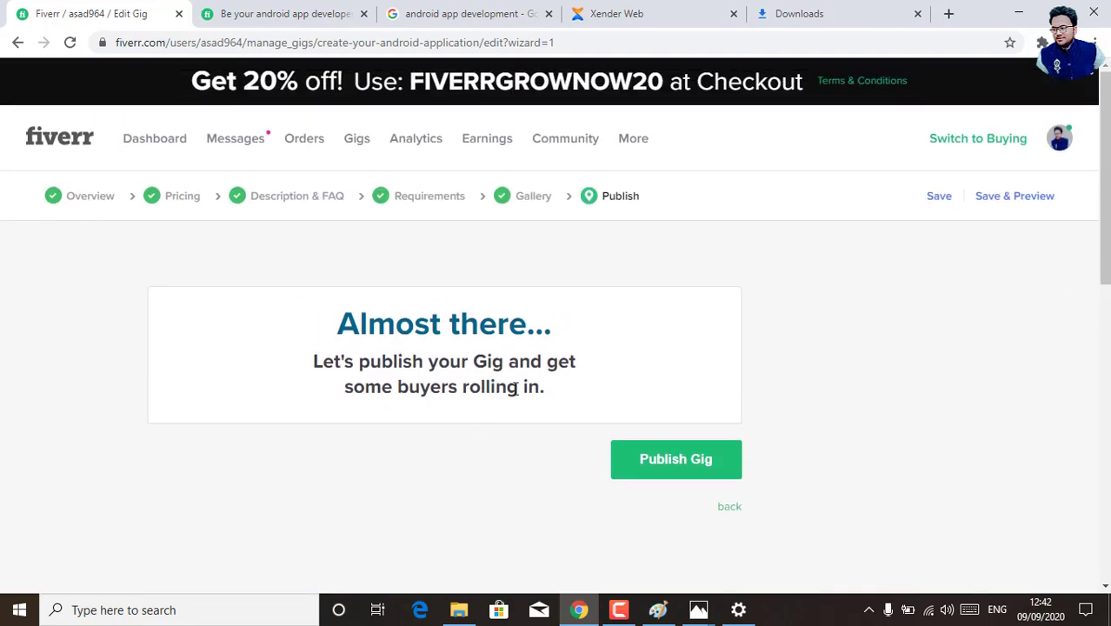
{"action": "left_click", "coordinate": [687, 471]}
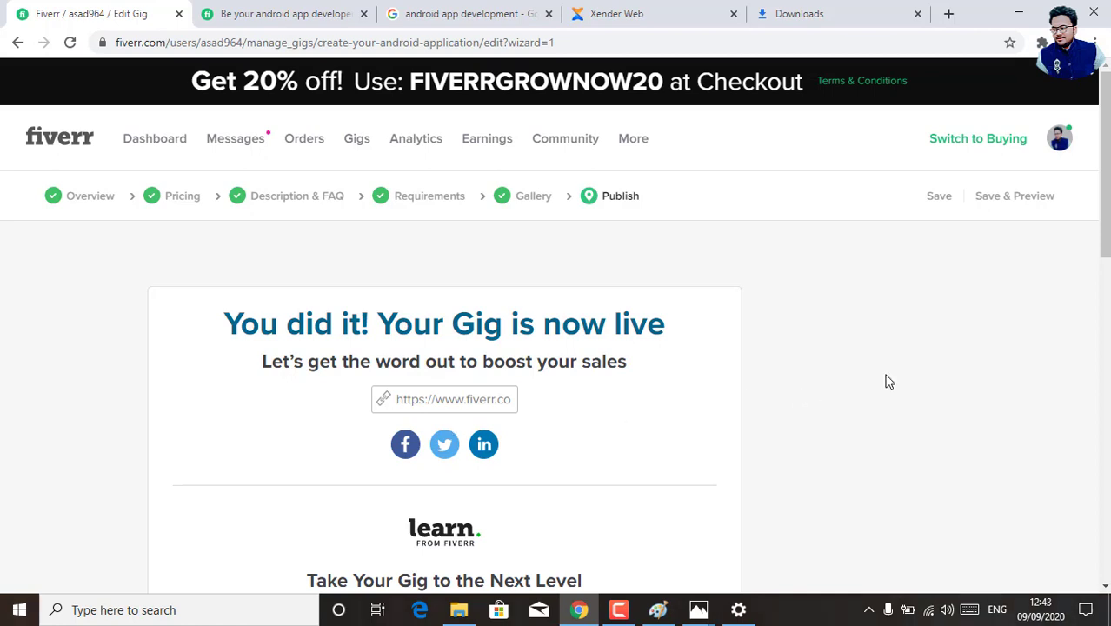
- Copy the published gig's share link
{"action": "mouse_move", "coordinate": [1106, 229]}
{"action": "left_mouse_down"}
{"action": "mouse_move", "coordinate": [1107, 389]}
{"action": "mouse_move", "coordinate": [1108, 233]}
{"action": "left_mouse_up"}
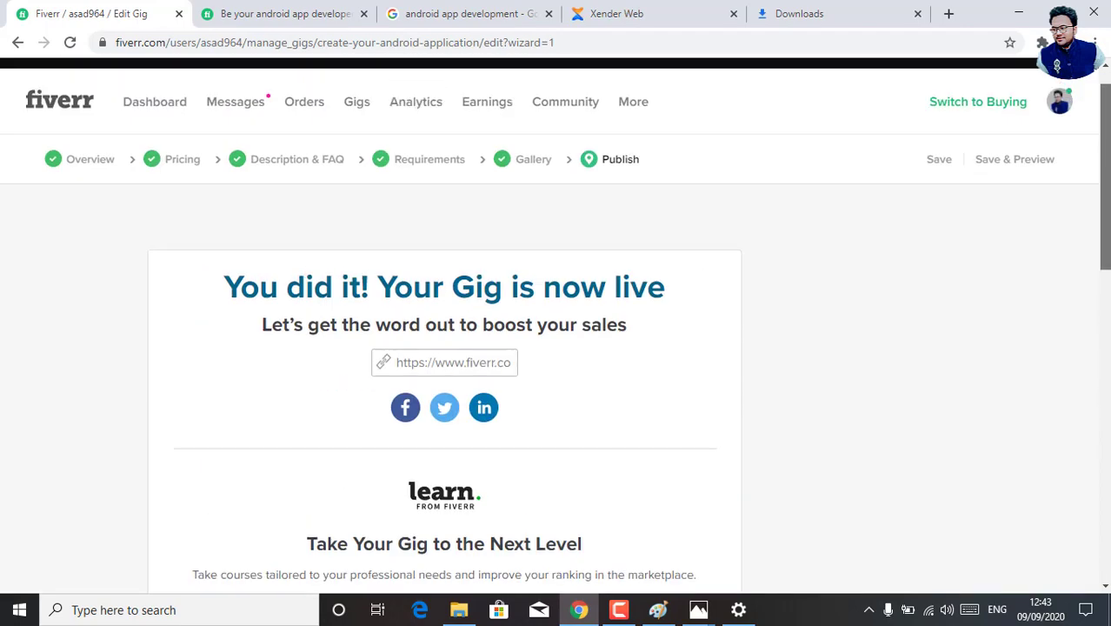
{"action": "left_click", "coordinate": [458, 366]}
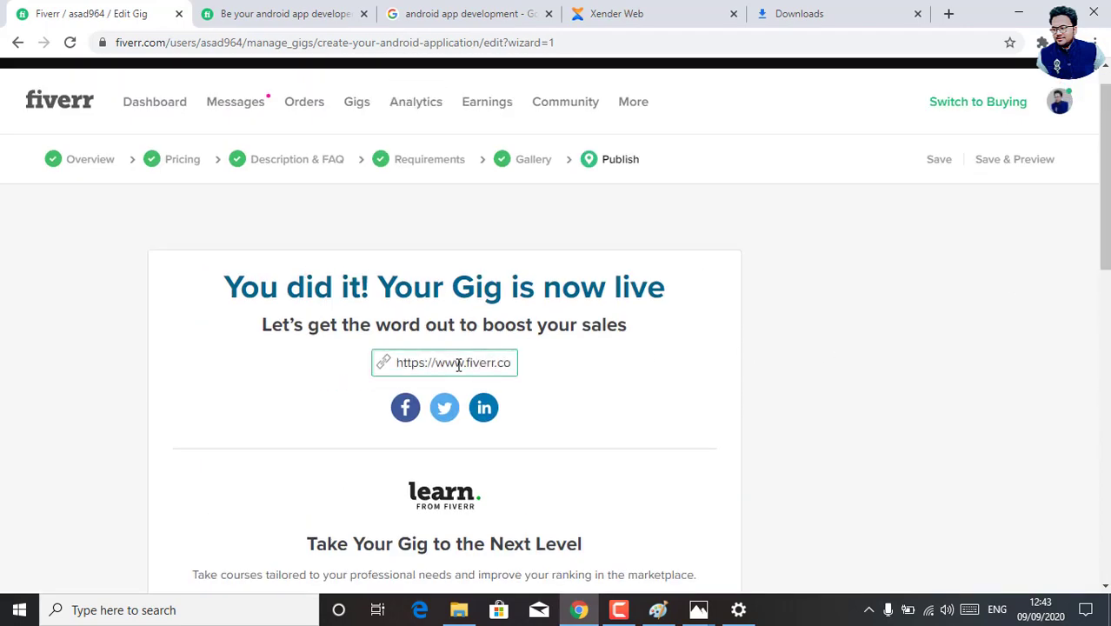
{"action": "left_click", "coordinate": [518, 374]}
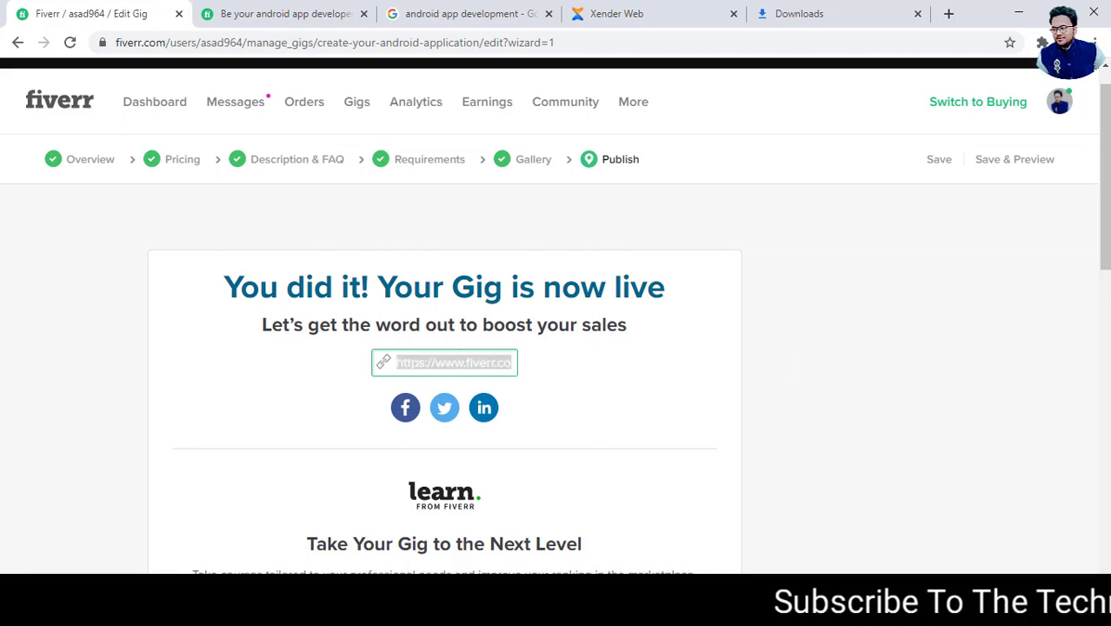
- Finish the publishing wizard and check the new gig in the active gigs list
{"action": "scroll", "coordinate": [557, 347], "scroll_direction": "down", "scroll_amount": 5}
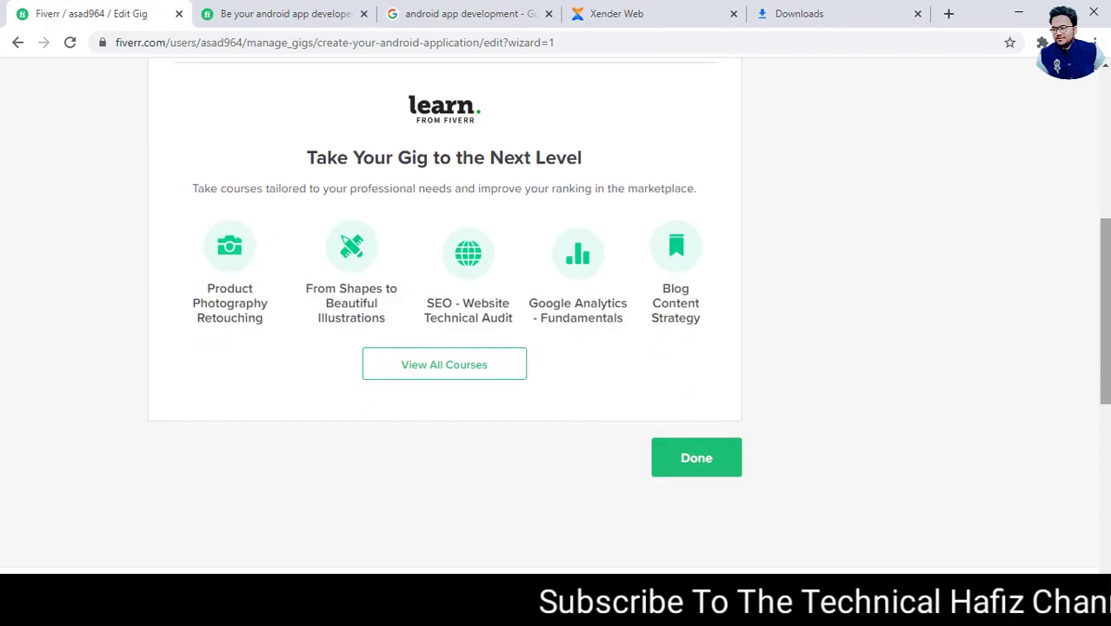
{"action": "scroll", "coordinate": [813, 444], "scroll_direction": "up", "scroll_amount": 1}
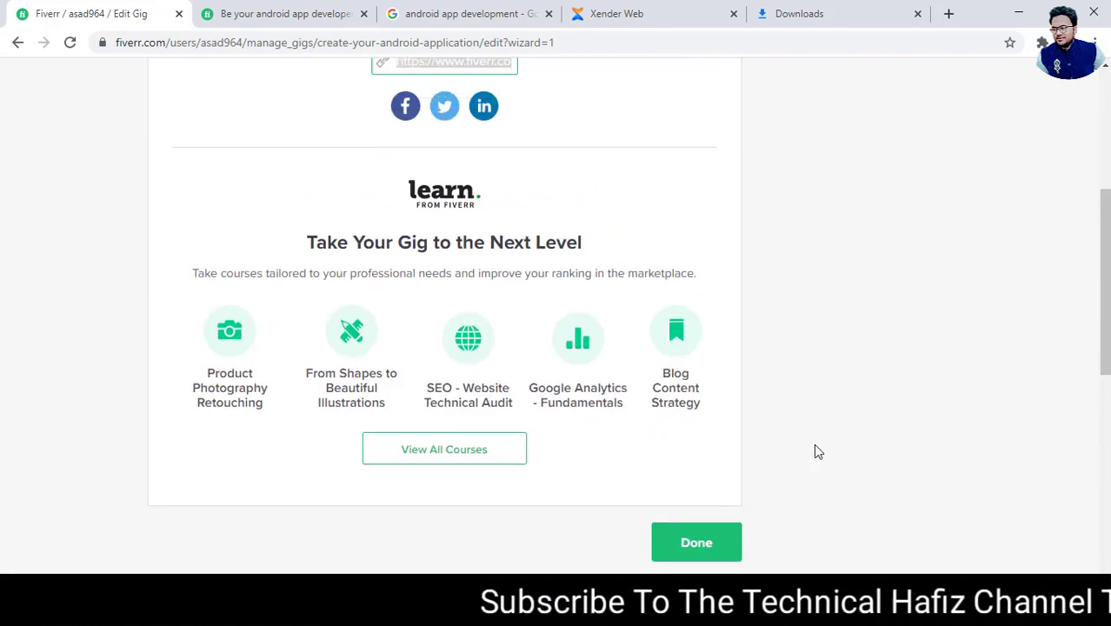
{"action": "left_click", "coordinate": [695, 545]}
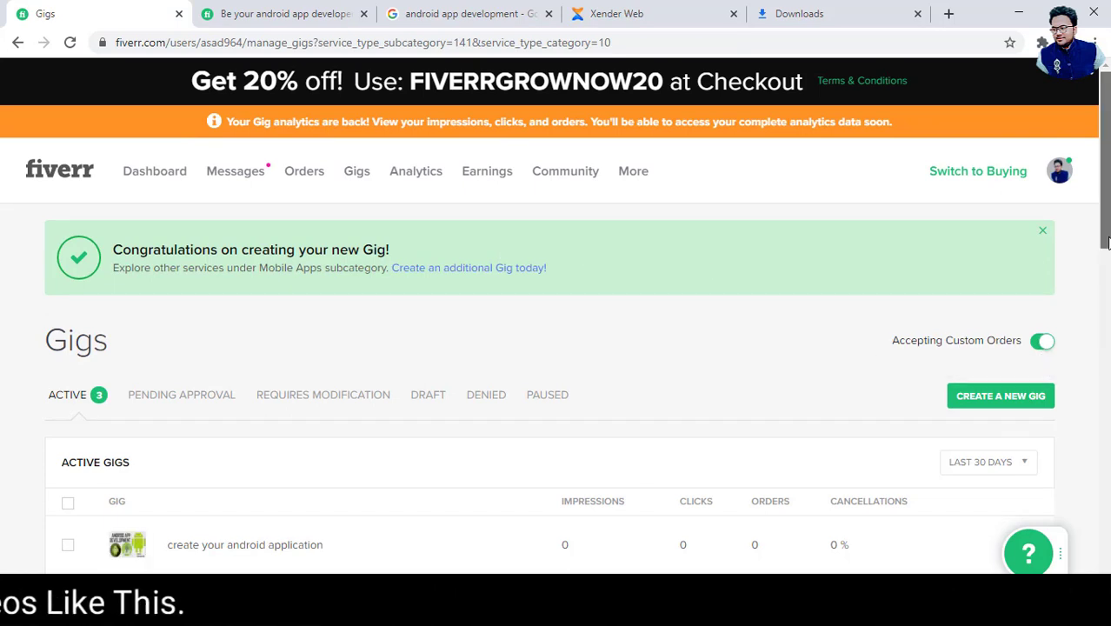
{"action": "left_click_drag", "start_coordinate": [1106, 242], "coordinate": [1106, 314]}
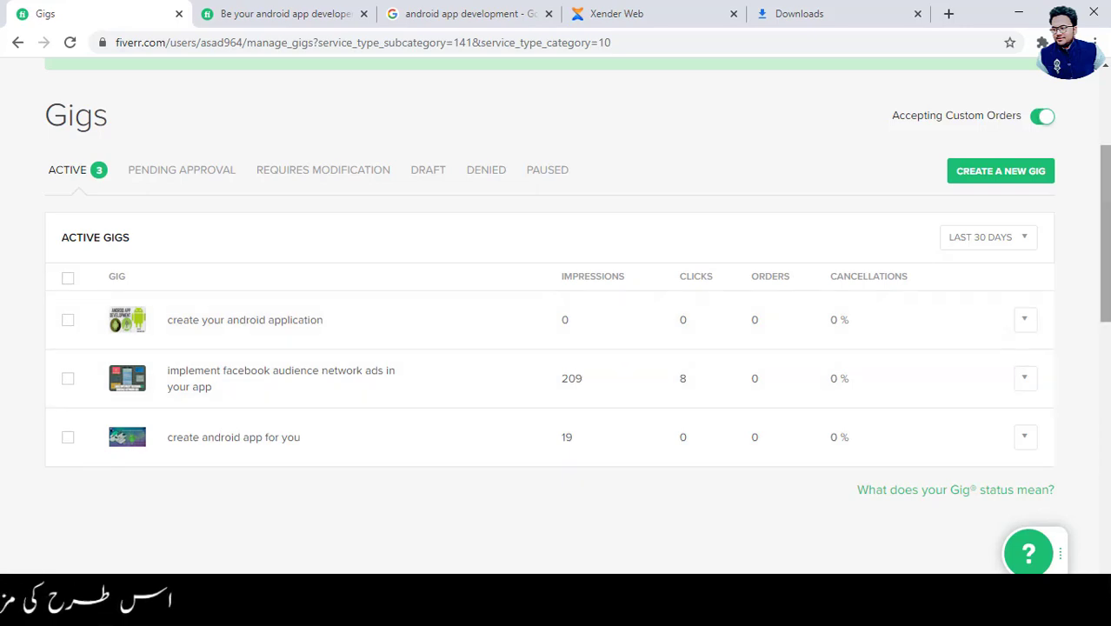
{"action": "scroll", "coordinate": [1103, 244], "scroll_direction": "up", "scroll_amount": 3}
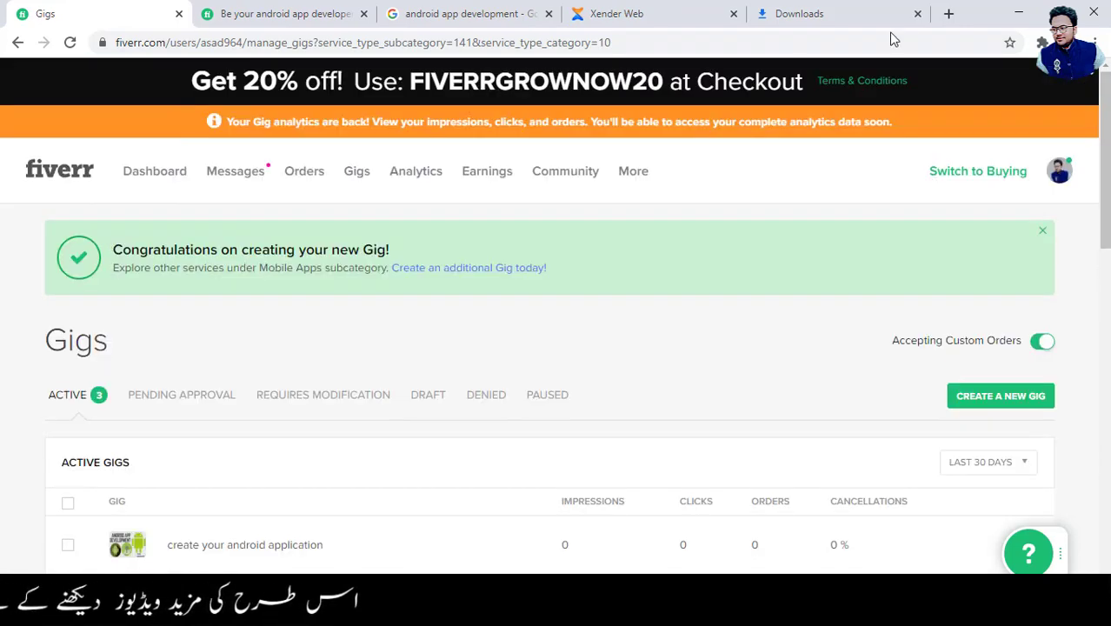
- Open the copied gig link in a new browser tab
{"action": "left_click", "coordinate": [948, 14]}
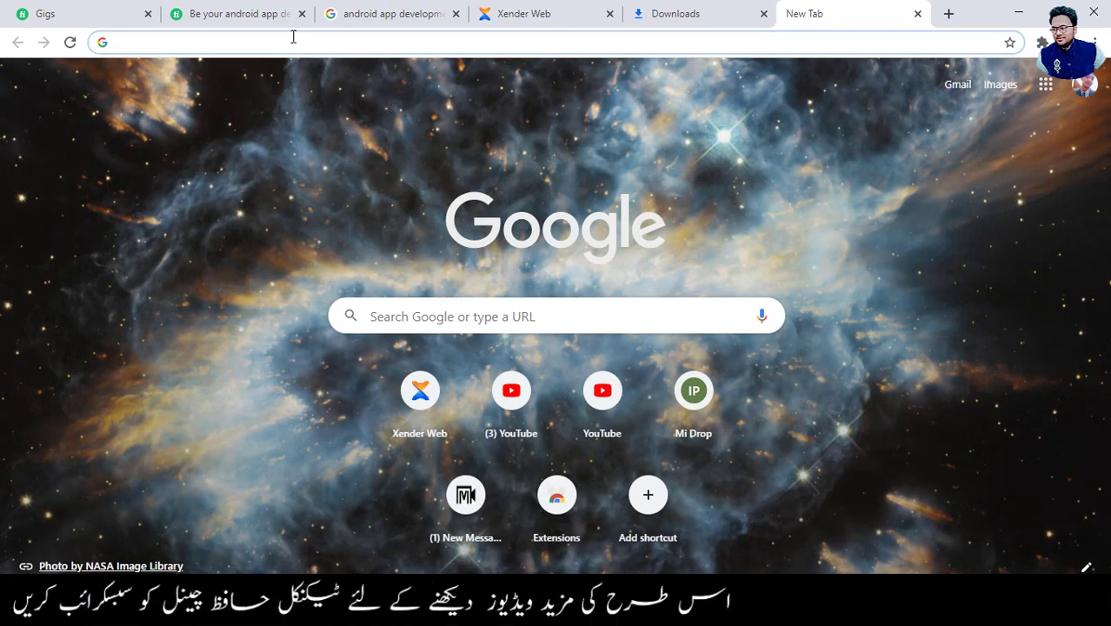
{"action": "type", "text": "https://www.fiverr.com/s2/124a2f14ef"}
{"action": "key", "text": "Return"}
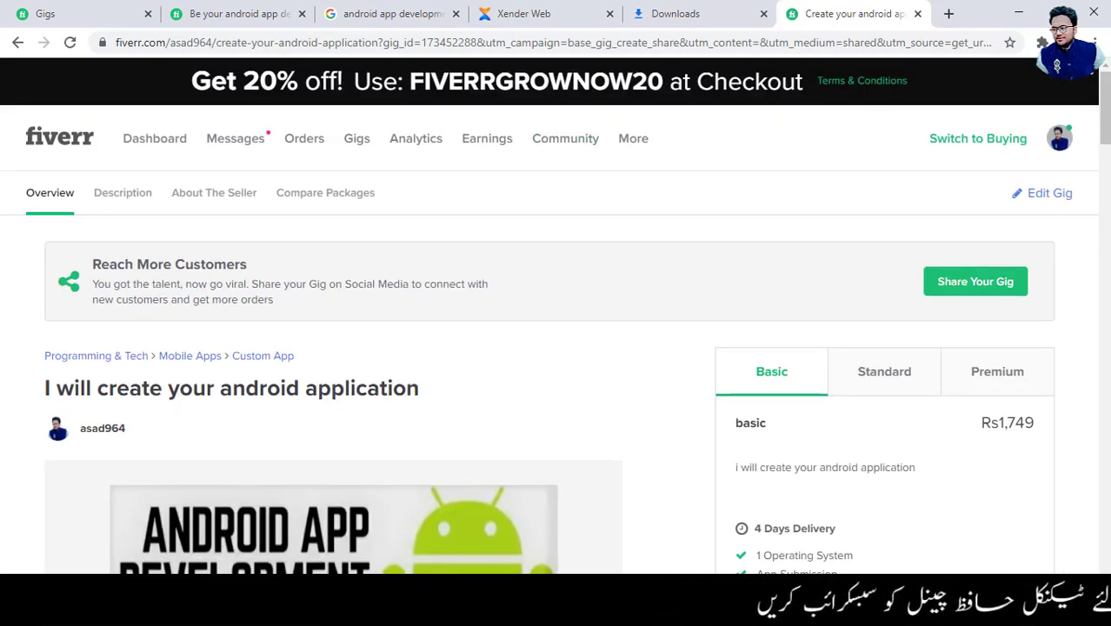
- Review the live gig page, including its image, description, seller information and package comparison table
{"action": "scroll", "coordinate": [1022, 267], "scroll_direction": "down", "scroll_amount": 2}
{"action": "scroll", "coordinate": [556, 348], "scroll_direction": "down", "scroll_amount": 3}
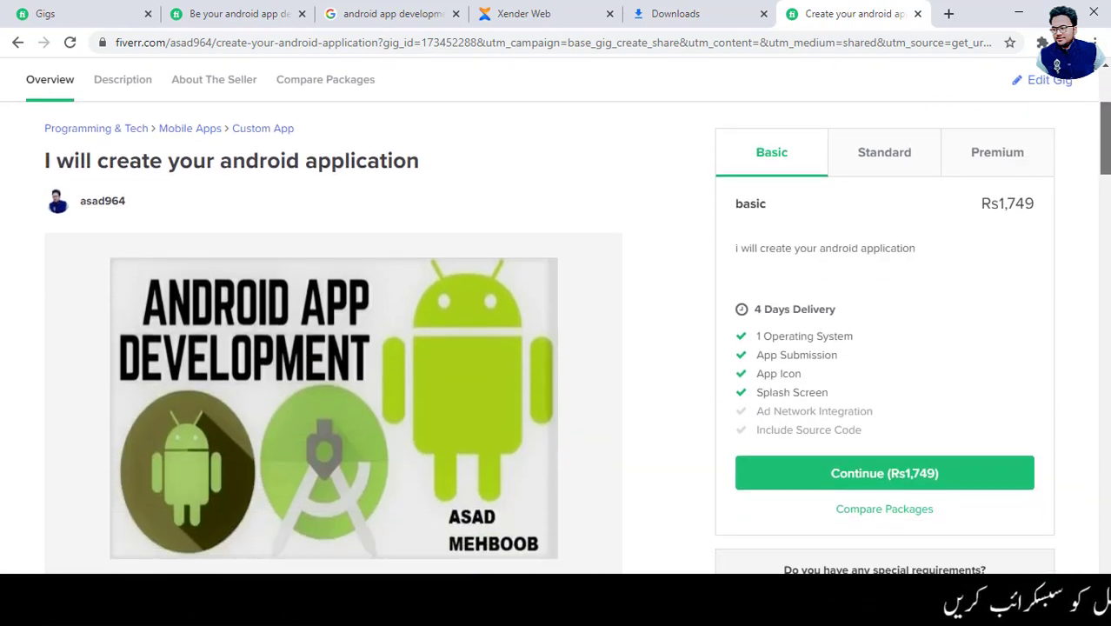
{"action": "scroll", "coordinate": [333, 339], "scroll_direction": "down", "scroll_amount": 3}
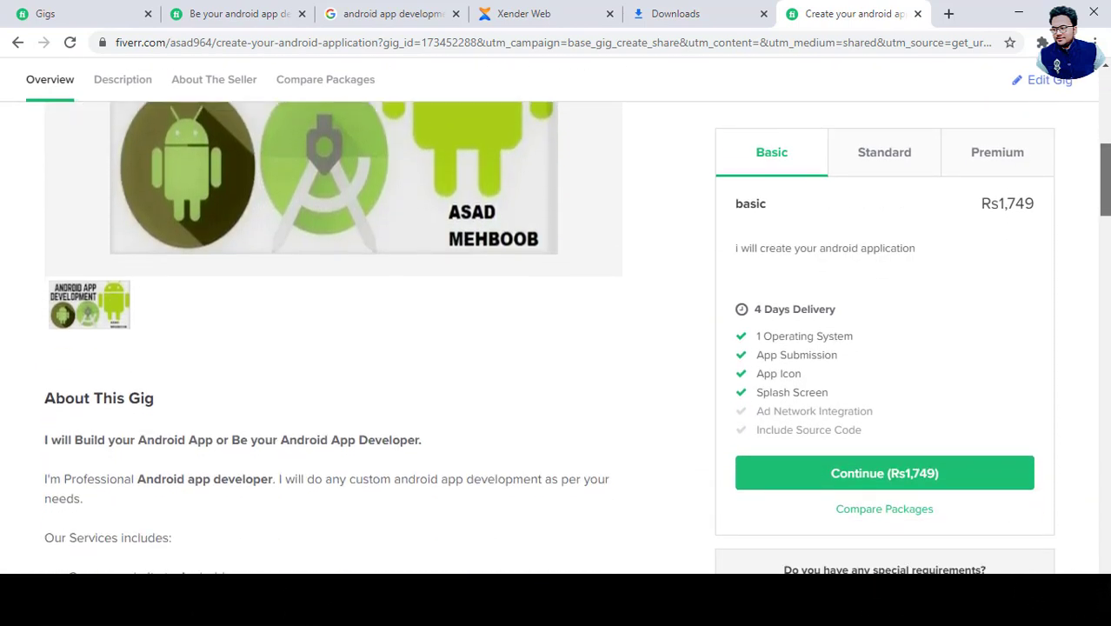
{"action": "scroll", "coordinate": [333, 339], "scroll_direction": "down", "scroll_amount": 6}
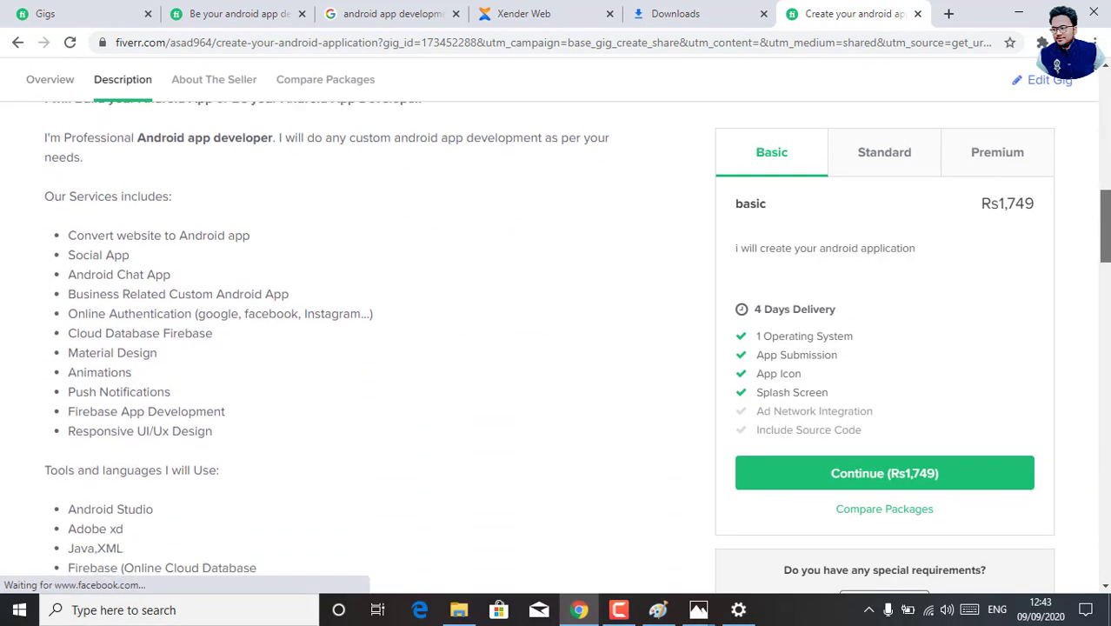
{"action": "scroll", "coordinate": [333, 339], "scroll_direction": "down", "scroll_amount": 4}
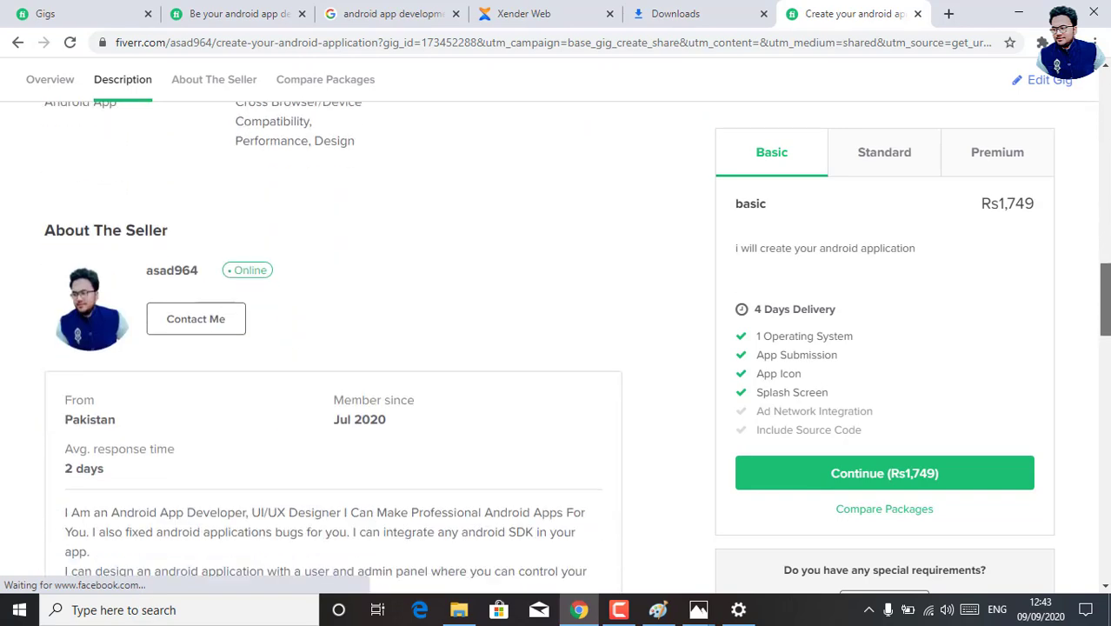
{"action": "scroll", "coordinate": [333, 339], "scroll_direction": "down", "scroll_amount": 7}
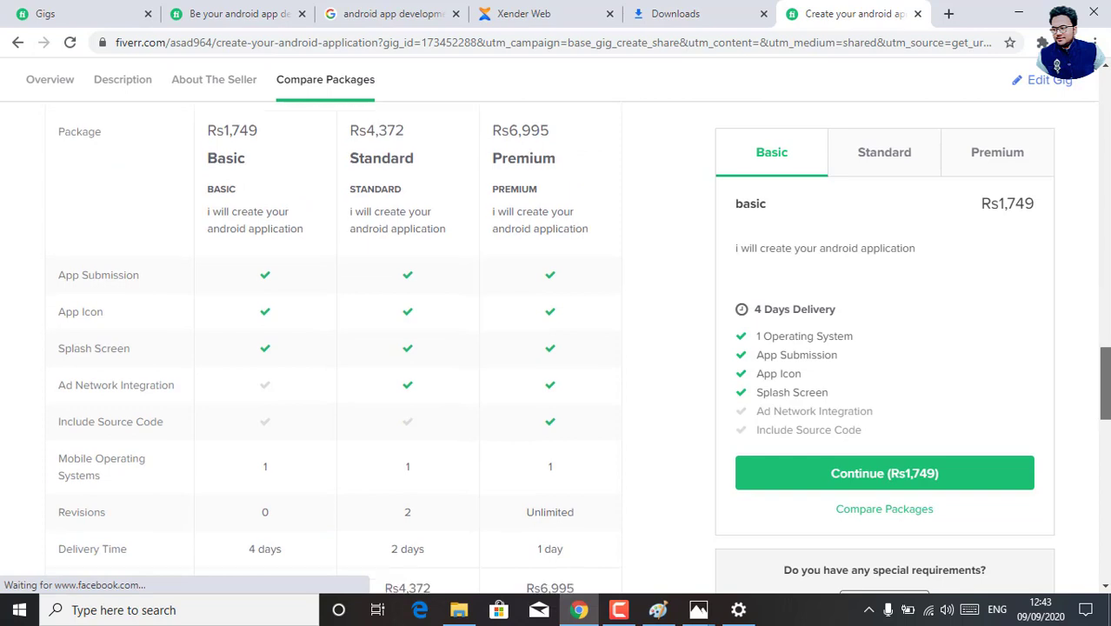
{"action": "scroll", "coordinate": [333, 339], "scroll_direction": "down", "scroll_amount": 1}
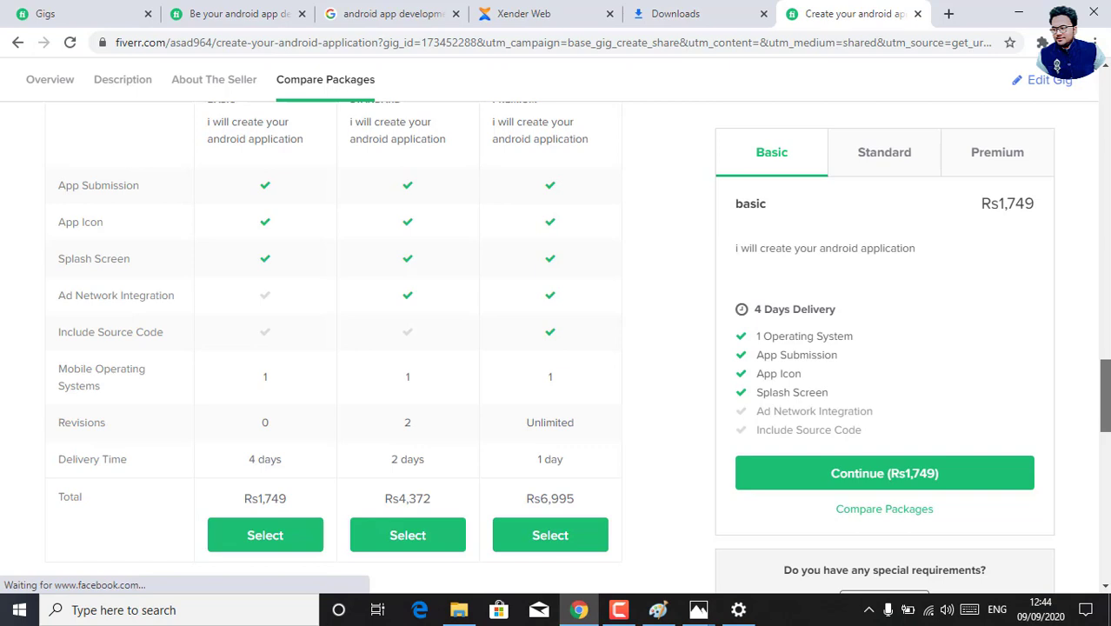
{"action": "scroll", "coordinate": [333, 339], "scroll_direction": "up", "scroll_amount": 3}
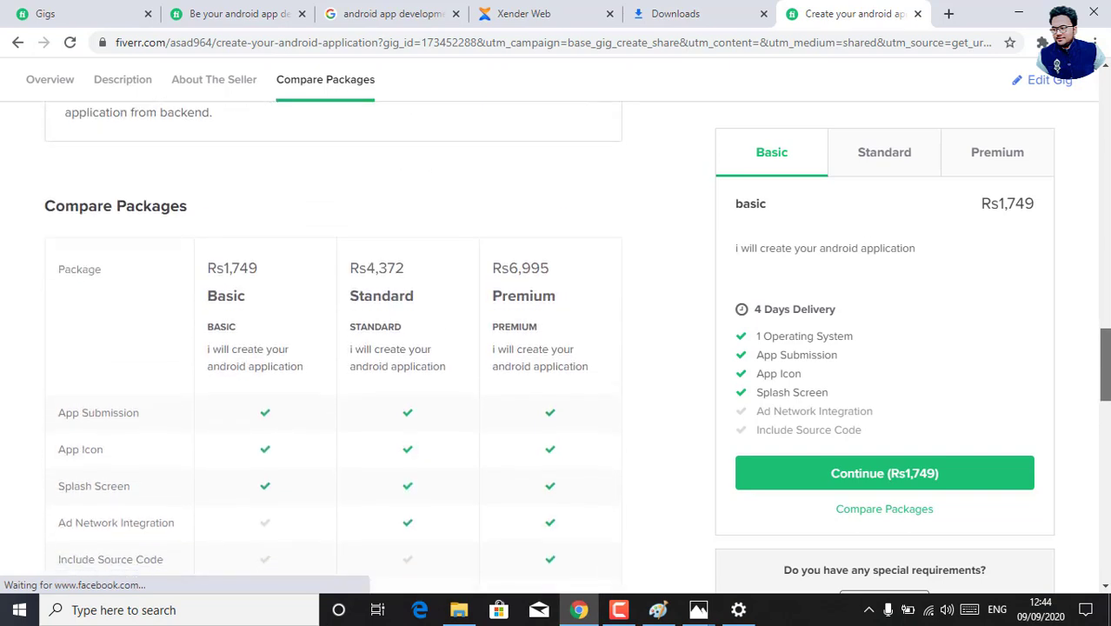
{"action": "left_click_drag", "start_coordinate": [1106, 383], "coordinate": [1098, 99]}
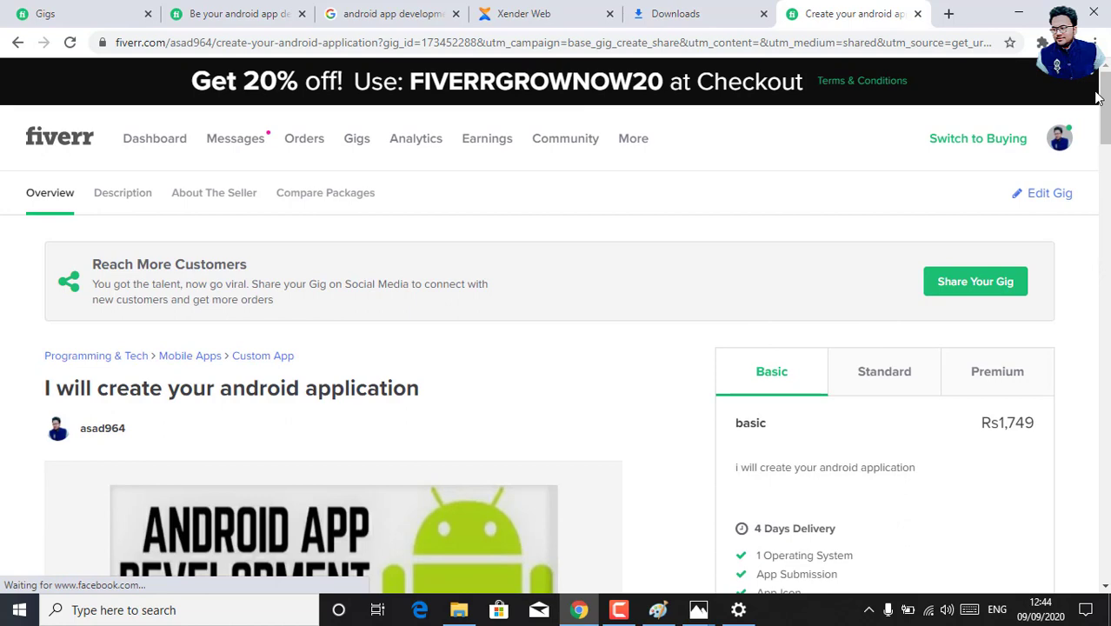
- Open the Technical Hafiz YouTube channel in a new browser tab and look over its home page and uploads
{"action": "left_click", "coordinate": [948, 13]}
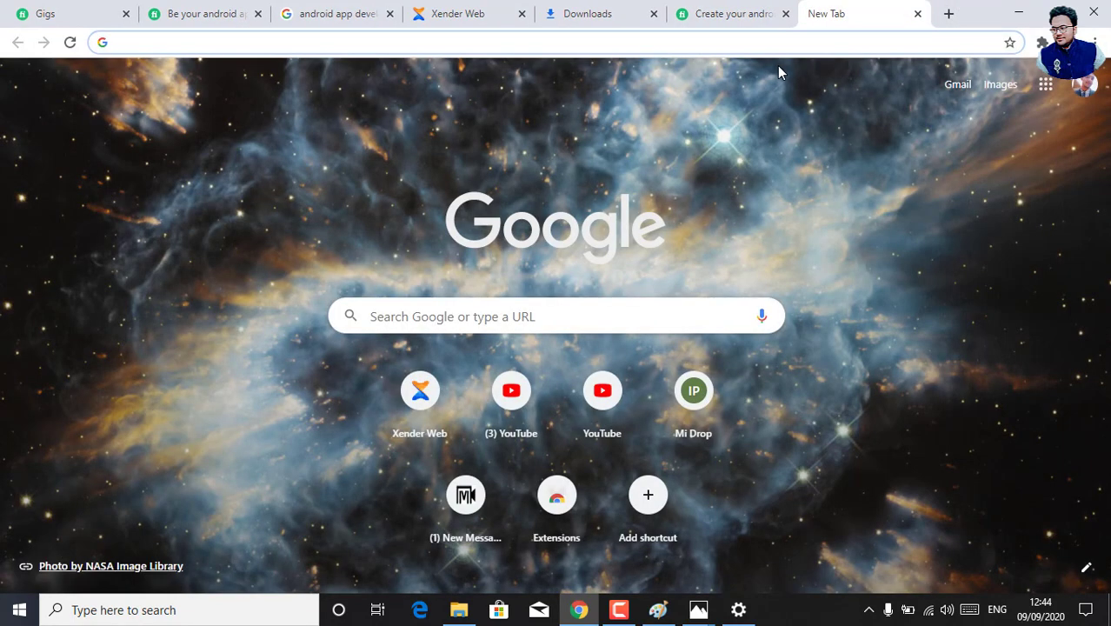
{"action": "type", "text": "TEC"}
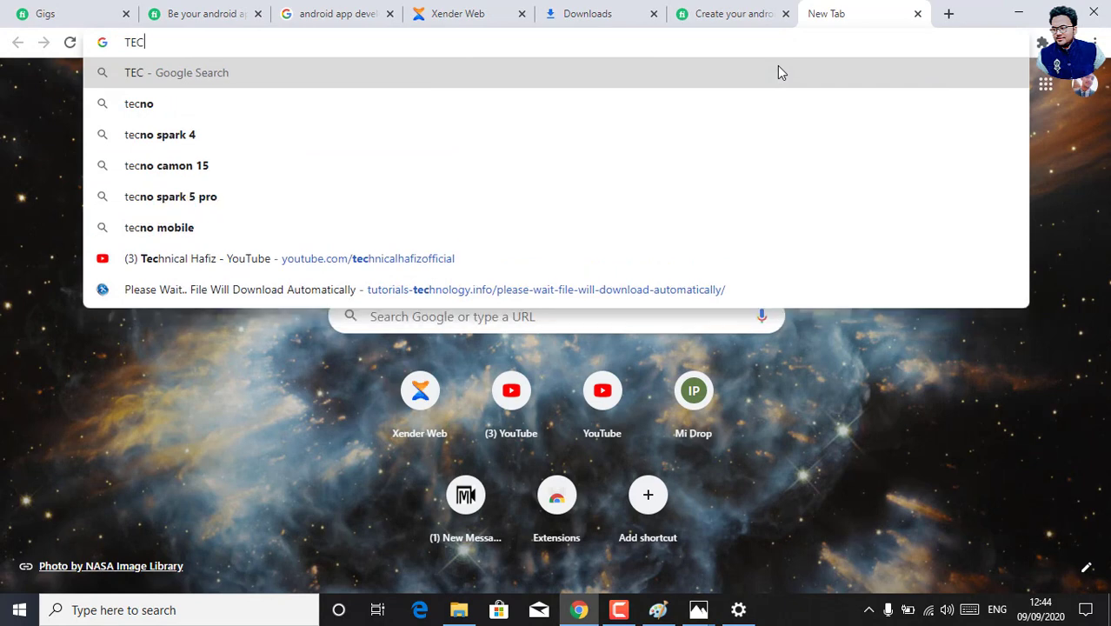
{"action": "key", "text": "Down"}
{"action": "key", "text": "Down"}
{"action": "key", "text": "Down"}
{"action": "key", "text": "Down"}
{"action": "key", "text": "Down"}
{"action": "key", "text": "Down"}
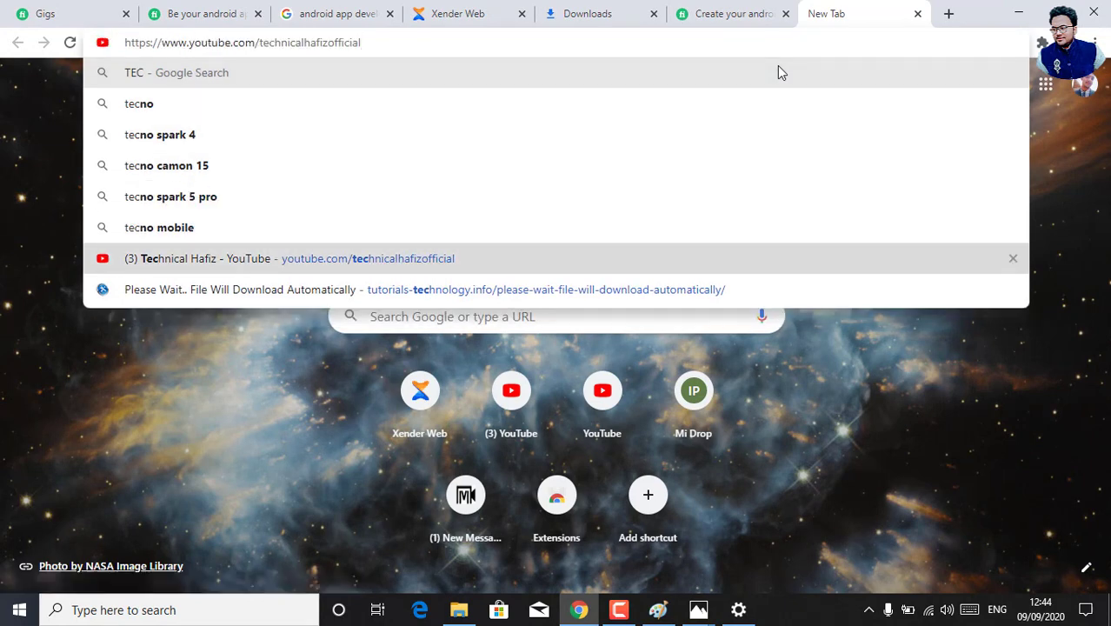
{"action": "key", "text": "Return"}
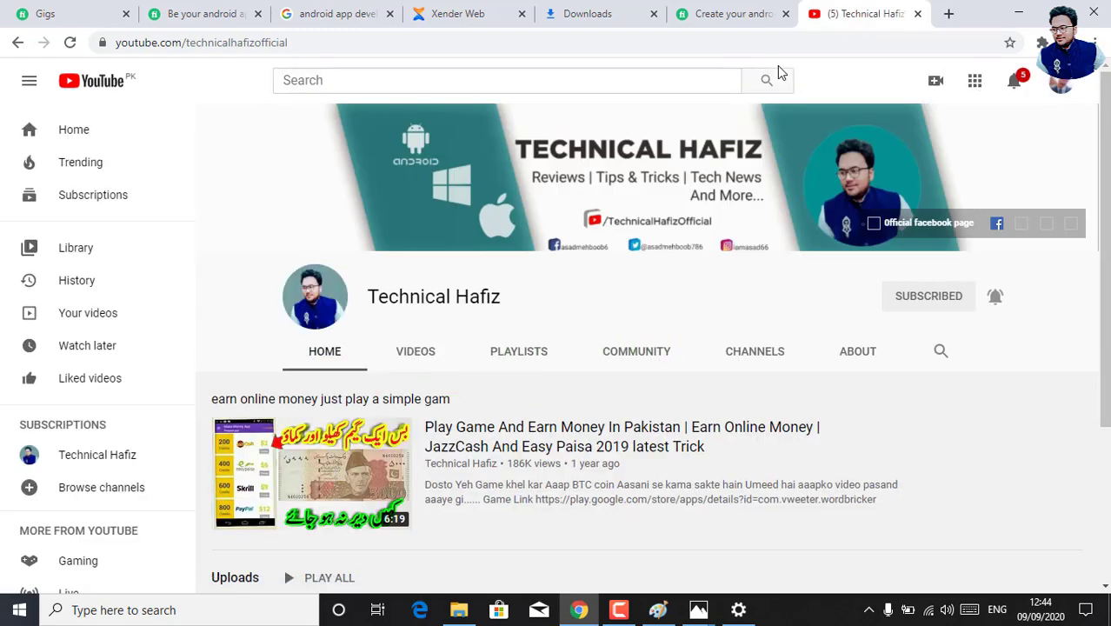
{"action": "scroll", "coordinate": [1090, 83], "scroll_direction": "down", "scroll_amount": 3}
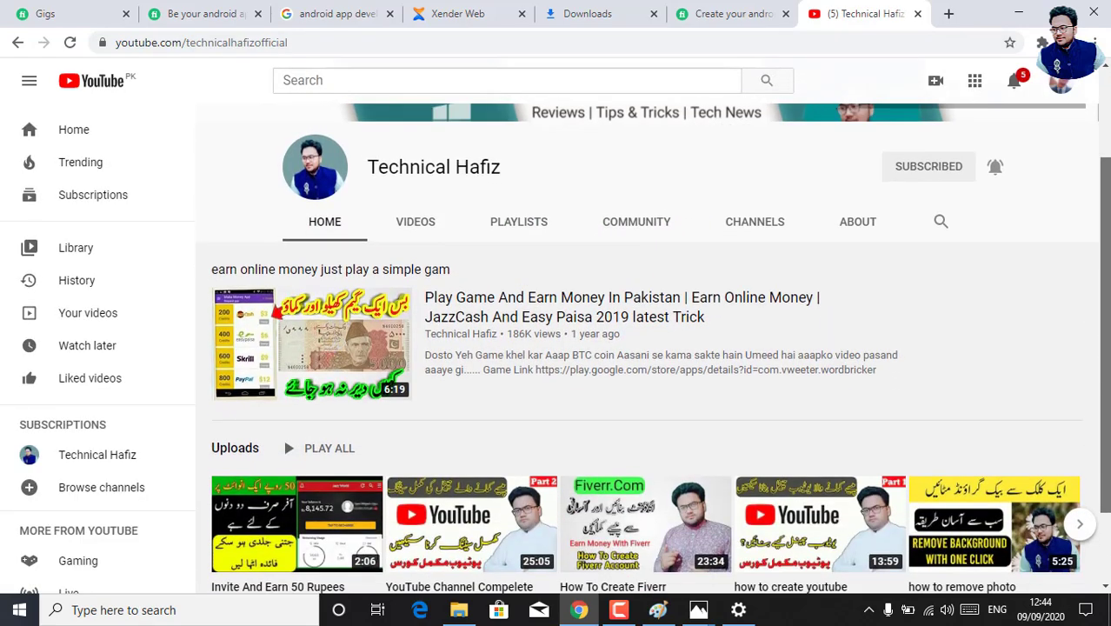
{"action": "scroll", "coordinate": [893, 207], "scroll_direction": "up", "scroll_amount": 1}
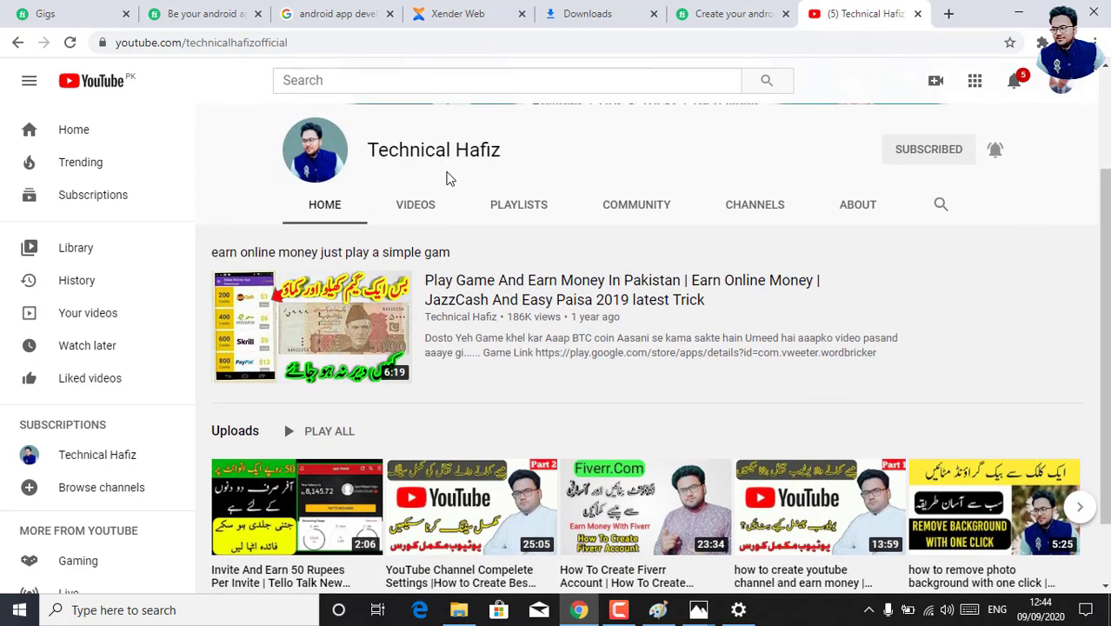